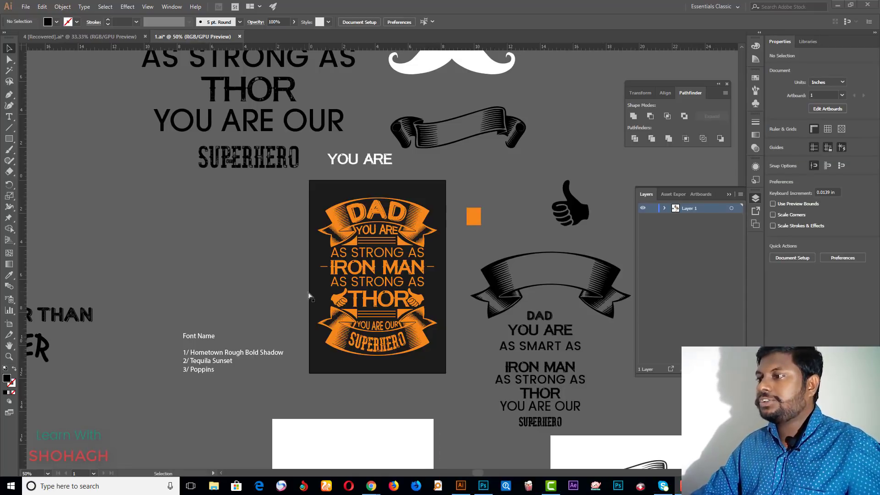
# Step: Zoom in on the orange DAD poster, then drag it off the dark artboard onto the left canvas
pyautogui.press('z')
pyautogui.scroll(-2, 441, 332)
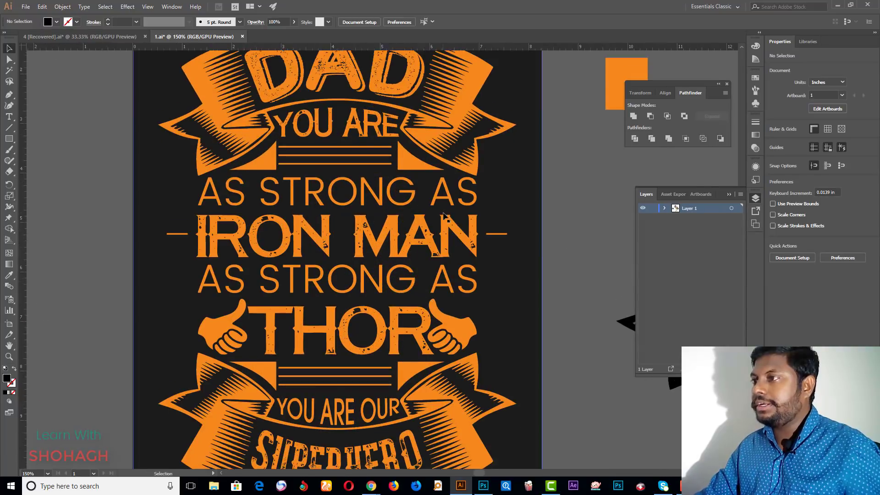
pyautogui.moveTo(441, 289); pyautogui.dragTo(512, 130)
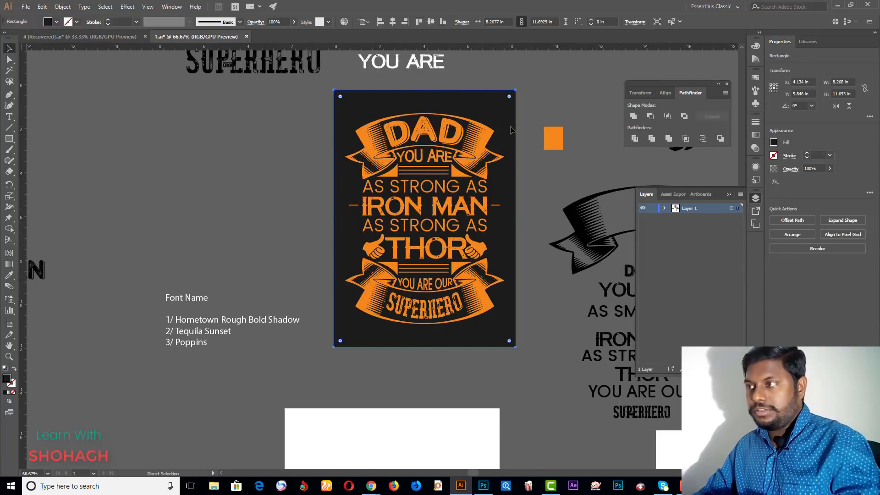
pyautogui.click(332, 113)
pyautogui.click(511, 326)
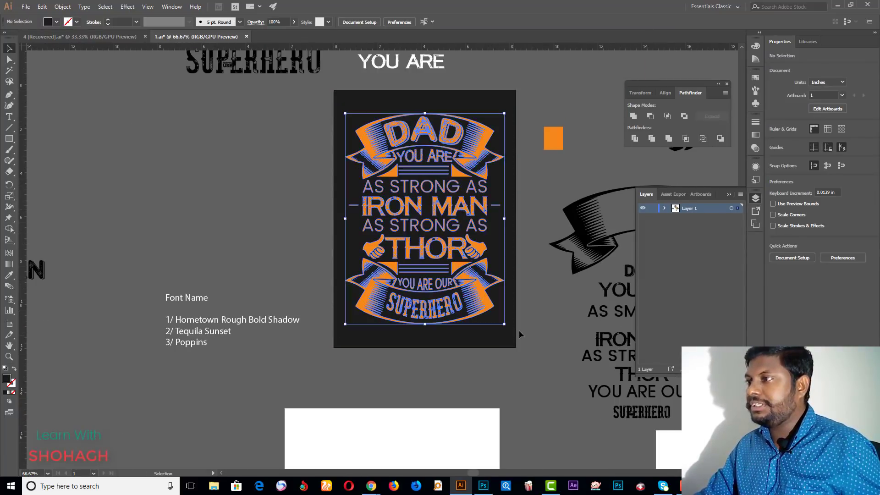
pyautogui.click(526, 148)
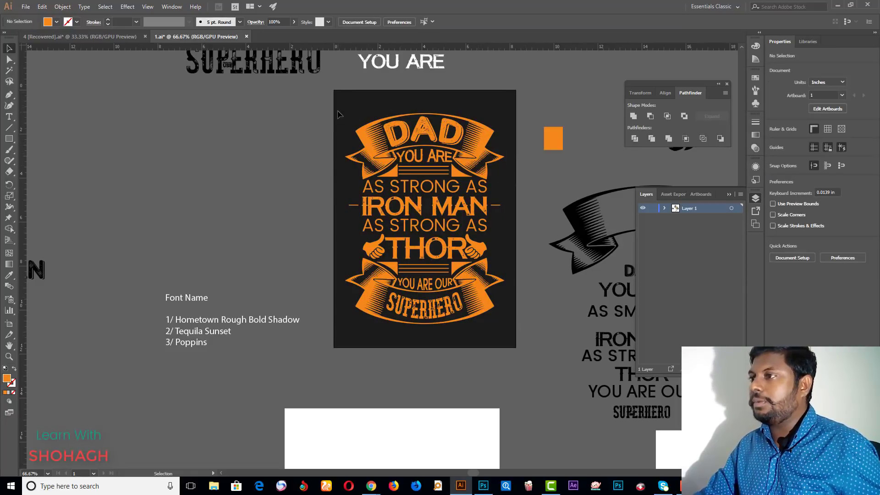
pyautogui.moveTo(462, 223); pyautogui.dragTo(183, 218)
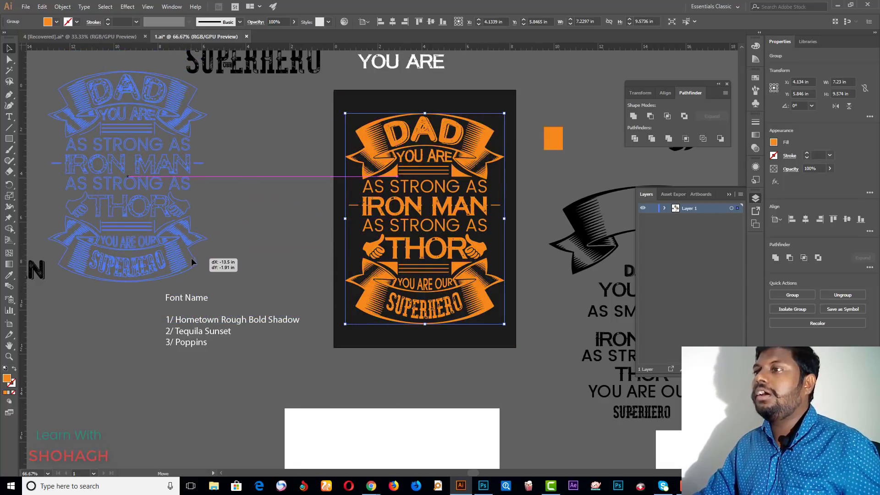
pyautogui.moveTo(183, 218); pyautogui.dragTo(191, 257)
pyautogui.click(265, 227)
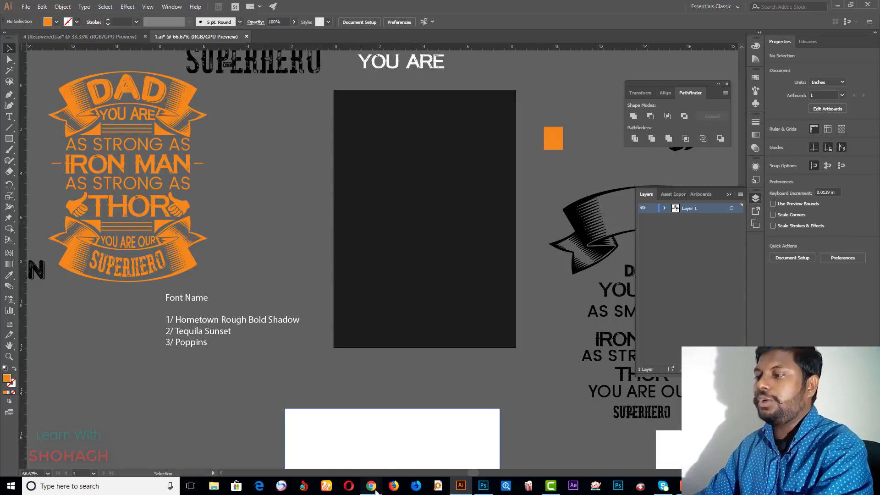
# Step: Browse the Father T-shirt image results in Chrome, then bring up the 'father quotes' search results
pyautogui.moveTo(370, 486)
pyautogui.click(320, 440)
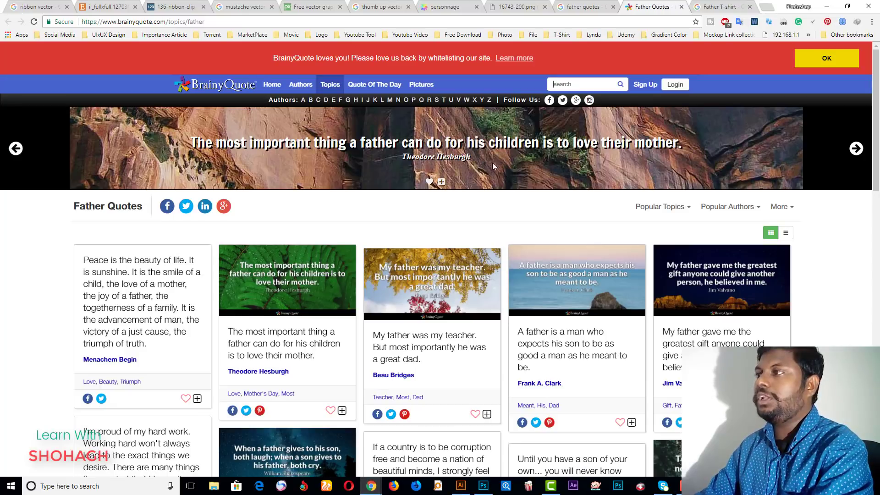
pyautogui.click(722, 7)
pyautogui.scroll(5, 78, 101)
pyautogui.scroll(5, 78, 101)
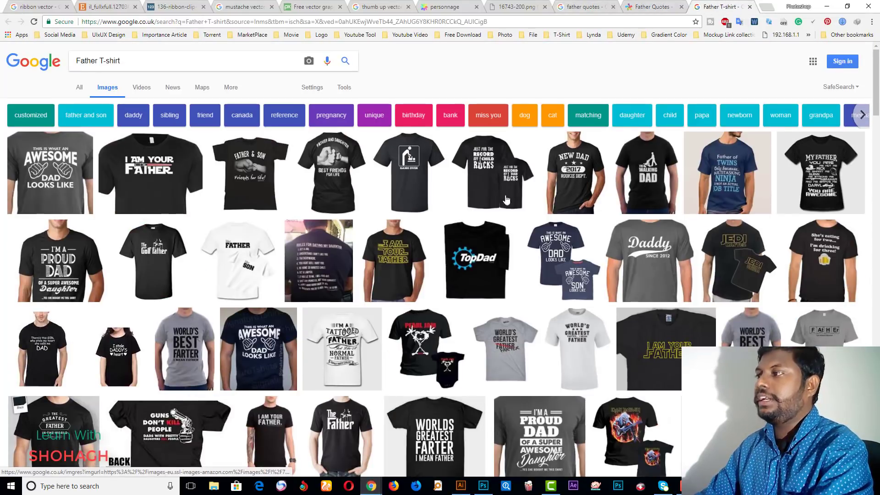
pyautogui.scroll(-6, 617, 206)
pyautogui.scroll(-2, 617, 206)
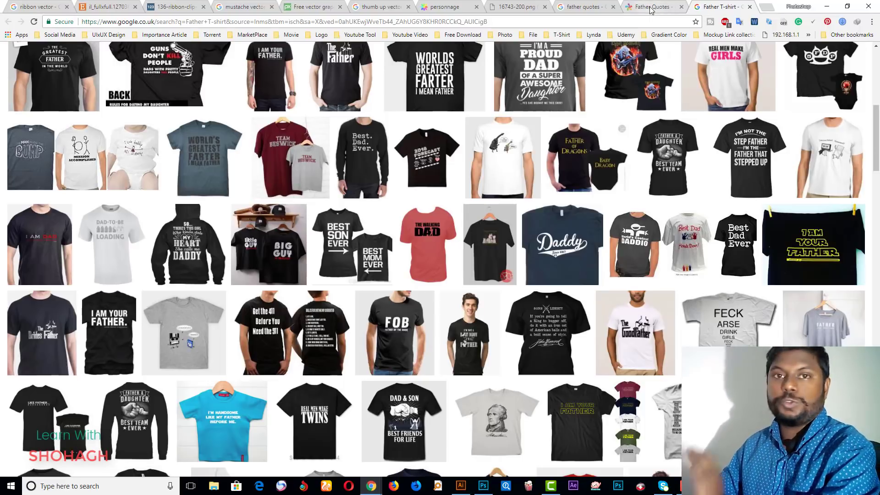
pyautogui.click(604, 8)
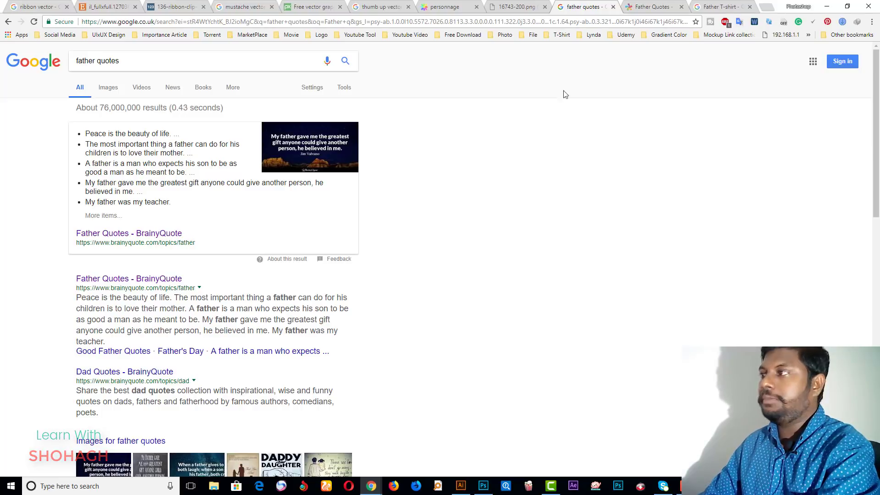
# Step: Scroll through the BrainyQuote Father Quotes page for ideas
pyautogui.click(639, 10)
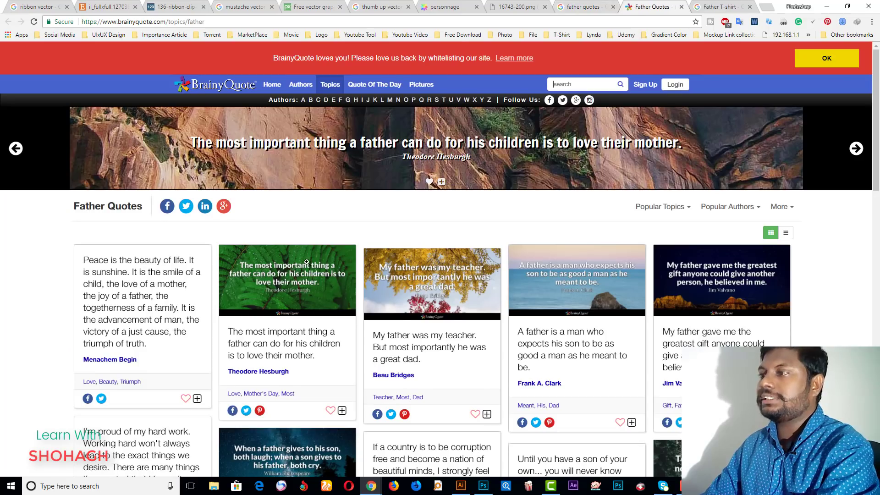
pyautogui.scroll(-5, 307, 261)
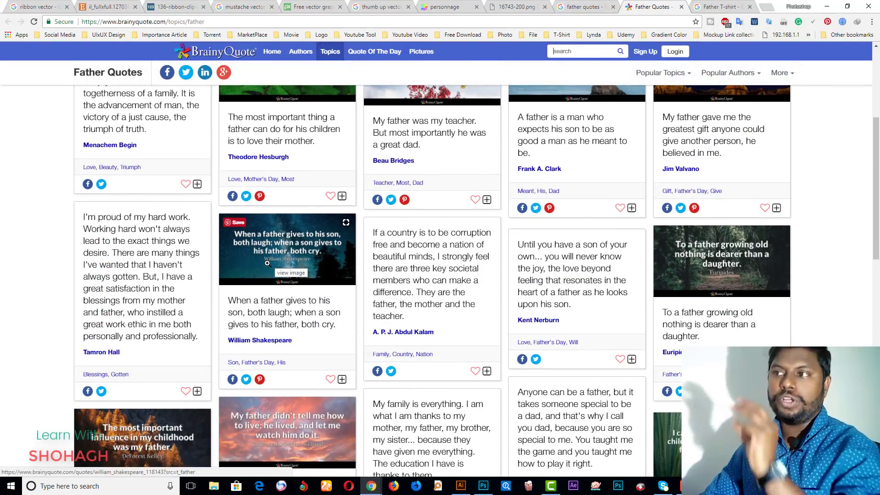
pyautogui.scroll(2, 435, 256)
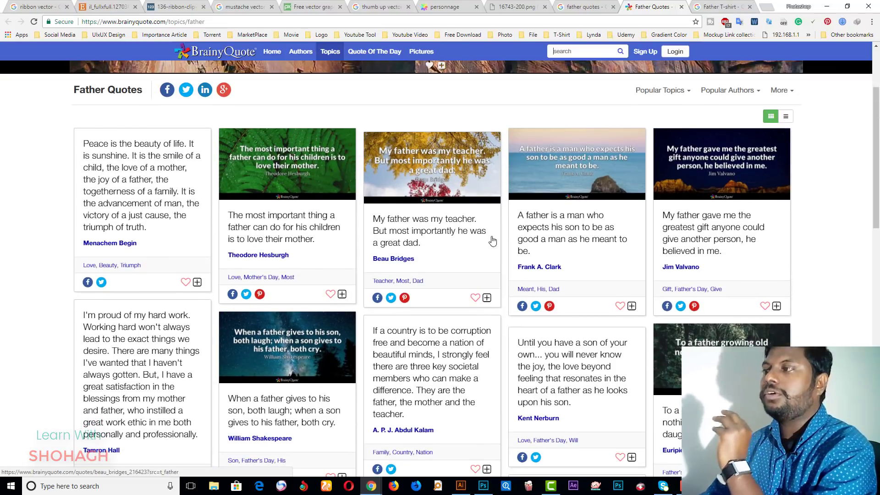
pyautogui.scroll(-3, 513, 251)
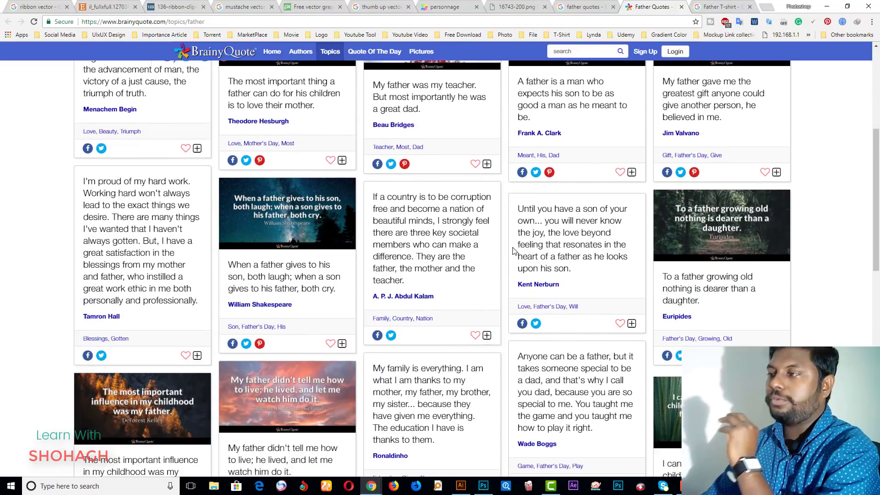
pyautogui.scroll(-3, 513, 251)
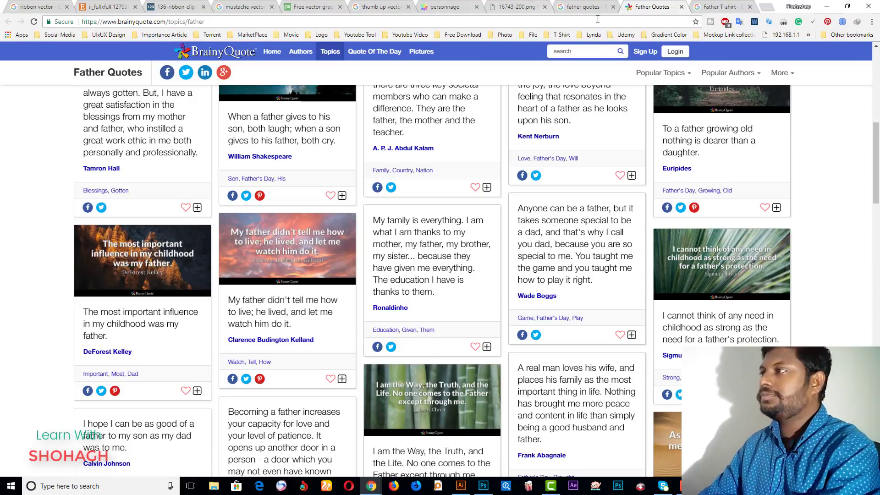
# Step: Close the father quotes and Father T-shirt tabs and return to Illustrator
pyautogui.click(614, 7)
pyautogui.click(613, 7)
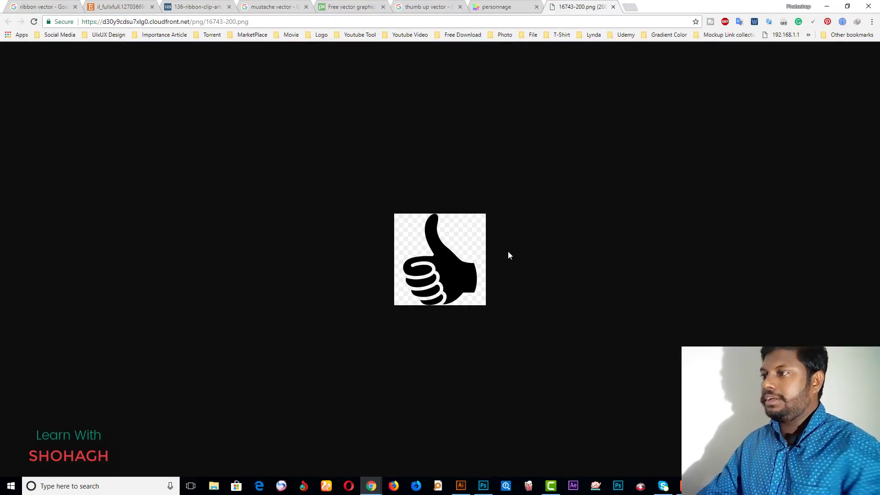
pyautogui.click(460, 486)
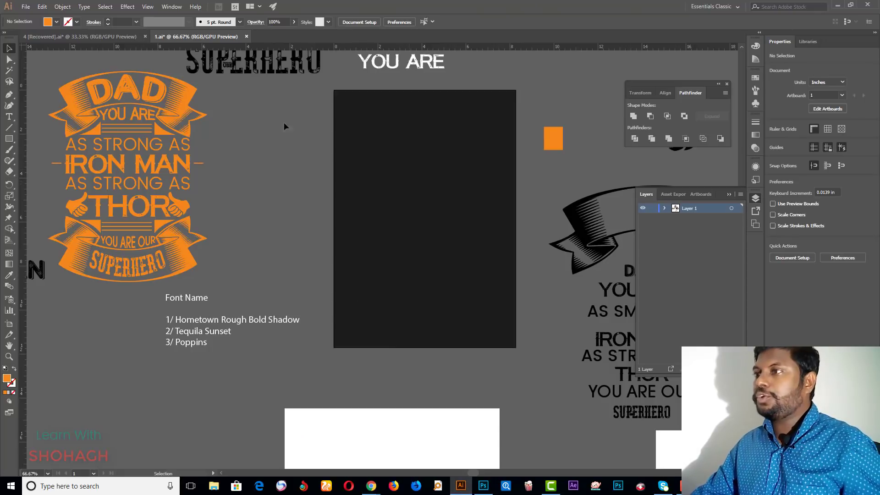
# Step: Create a new A4 print document measured in inches with RGB Color mode
pyautogui.click(33, 6)
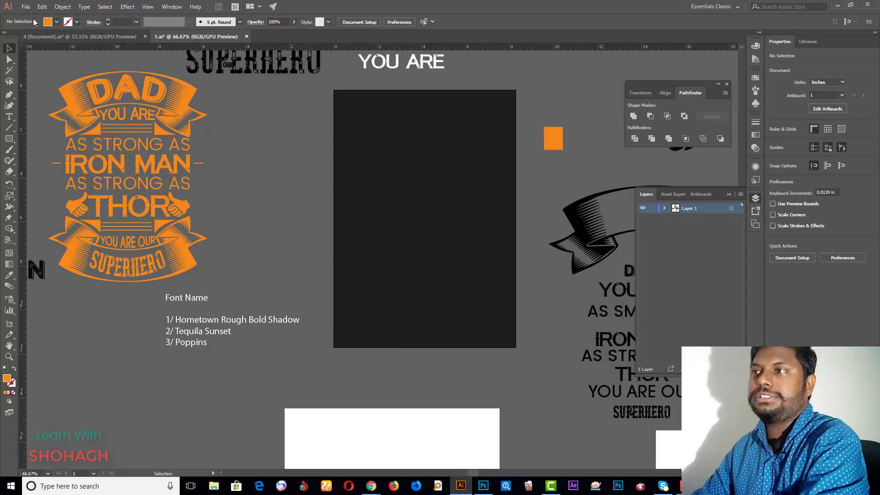
pyautogui.hotkey('ctrl', 'n')
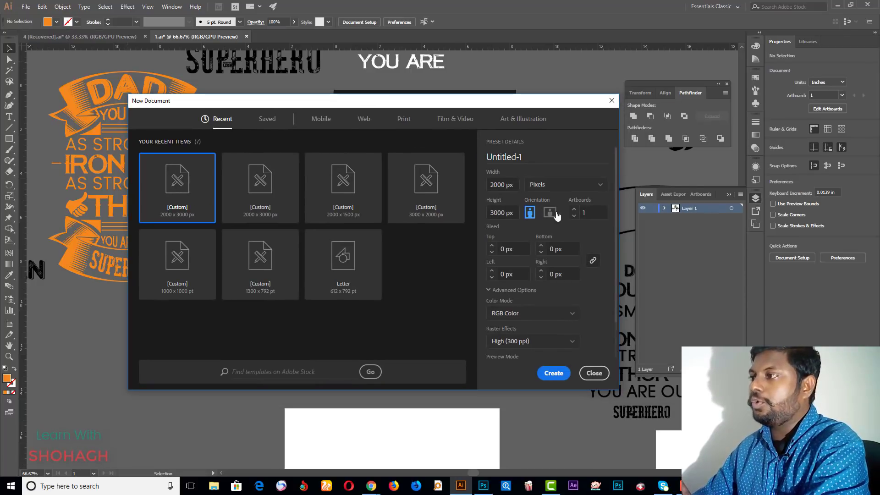
pyautogui.click(559, 185)
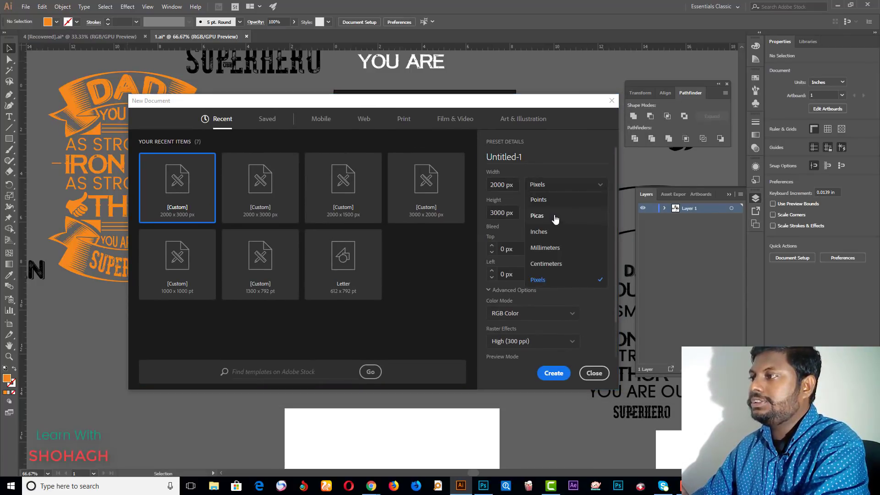
pyautogui.click(536, 231)
pyautogui.click(403, 120)
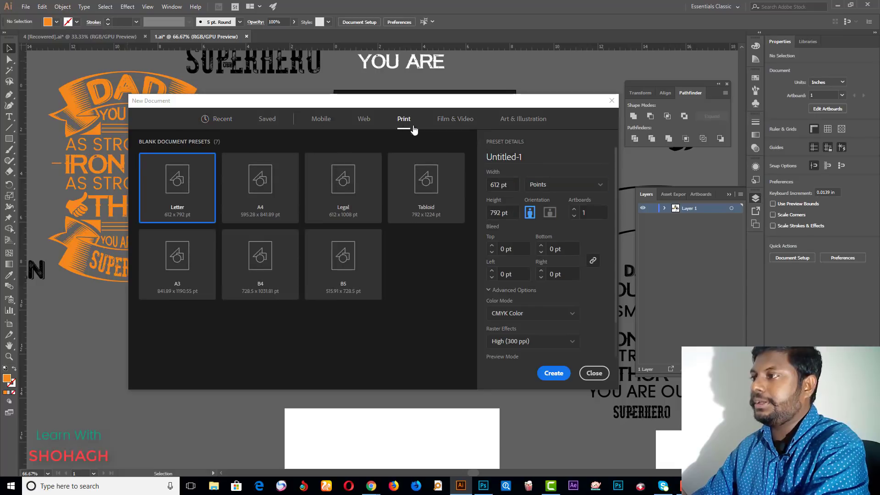
pyautogui.click(277, 200)
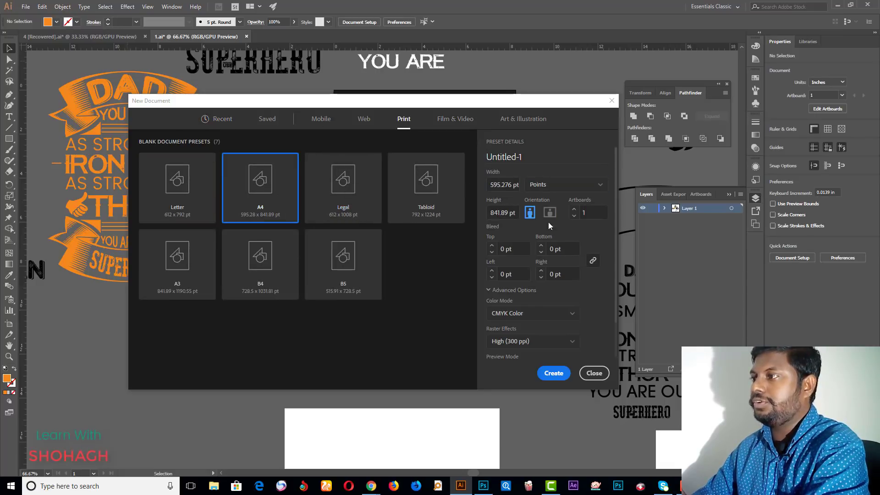
pyautogui.click(574, 185)
pyautogui.click(558, 234)
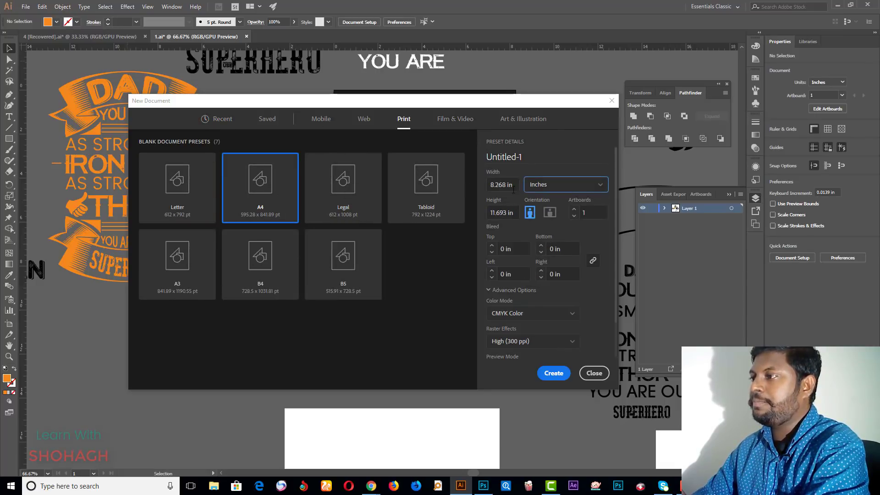
pyautogui.click(518, 317)
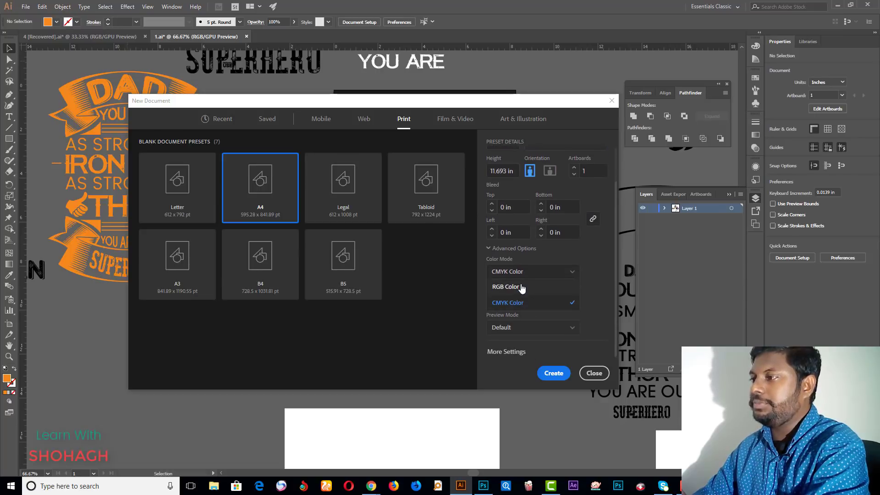
pyautogui.click(522, 288)
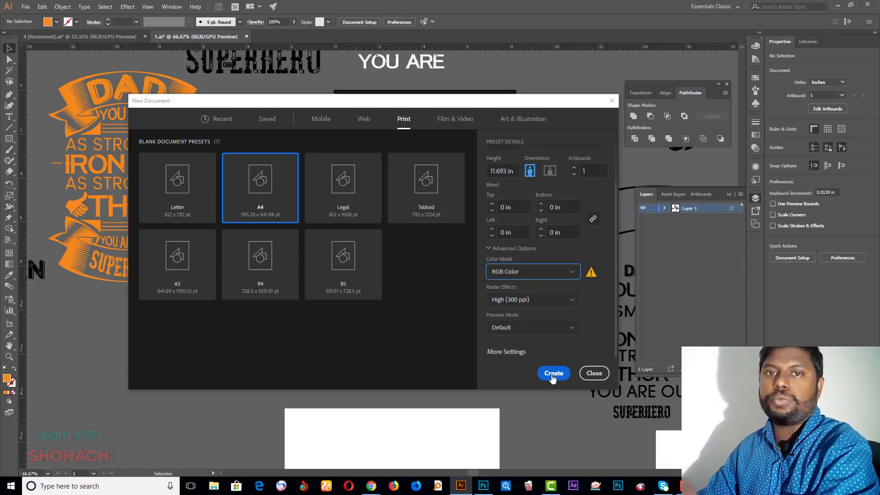
pyautogui.click(553, 374)
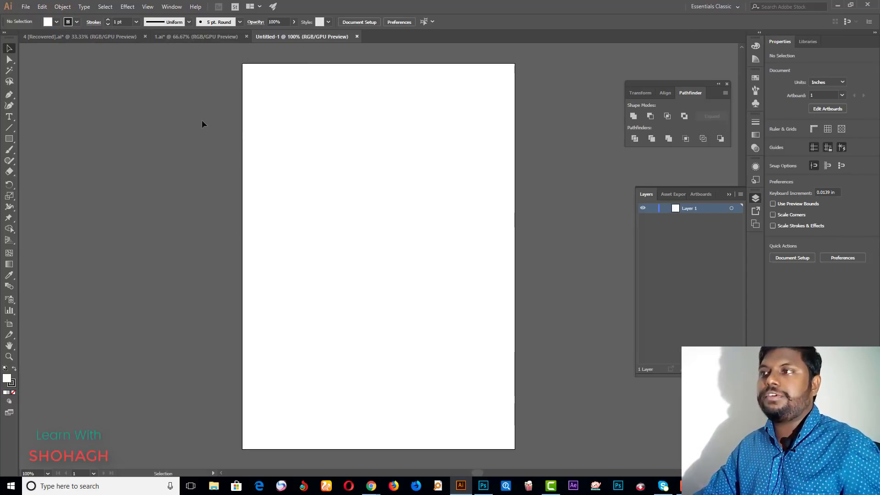
pyautogui.click(204, 37)
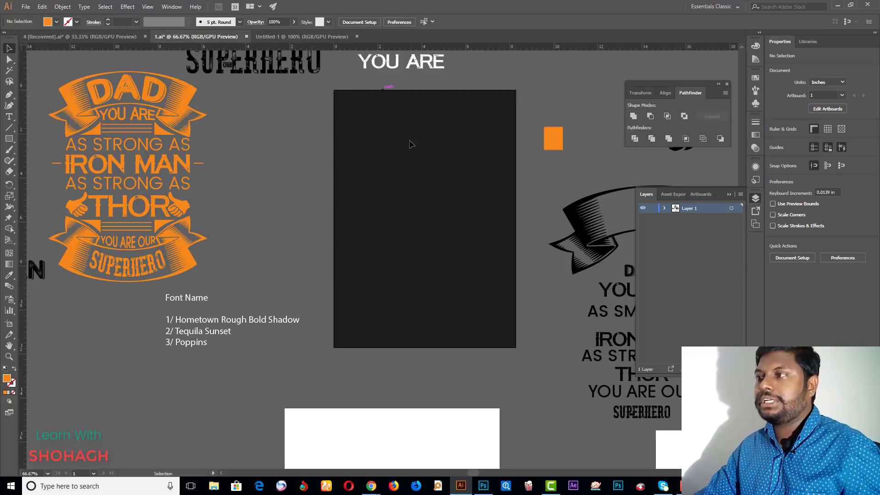
pyautogui.scroll(1, 421, 180)
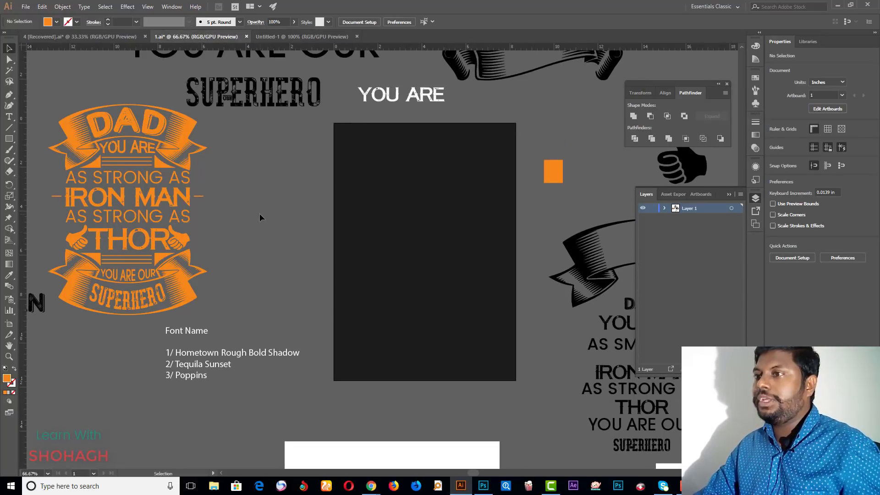
pyautogui.moveTo(113, 129)
pyautogui.mouseDown()
pyautogui.moveTo(153, 161)
pyautogui.moveTo(87, 188)
pyautogui.moveTo(176, 205)
pyautogui.mouseUp()
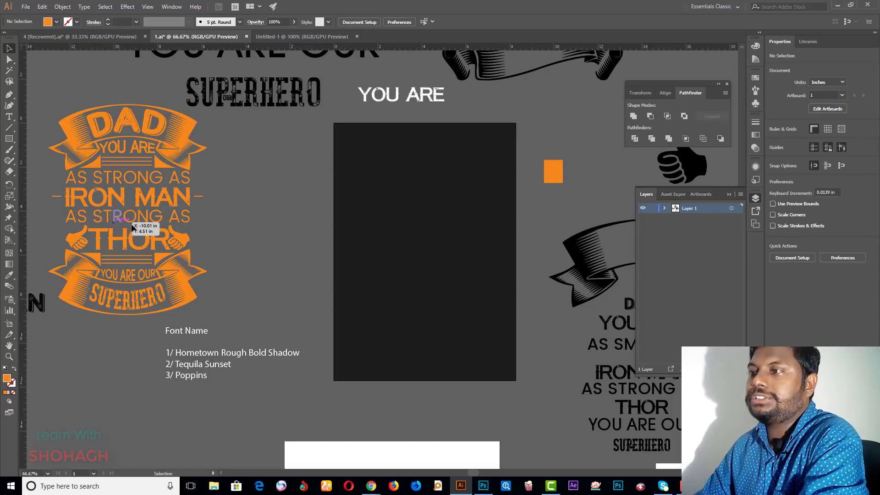
pyautogui.moveTo(146, 244); pyautogui.dragTo(165, 256)
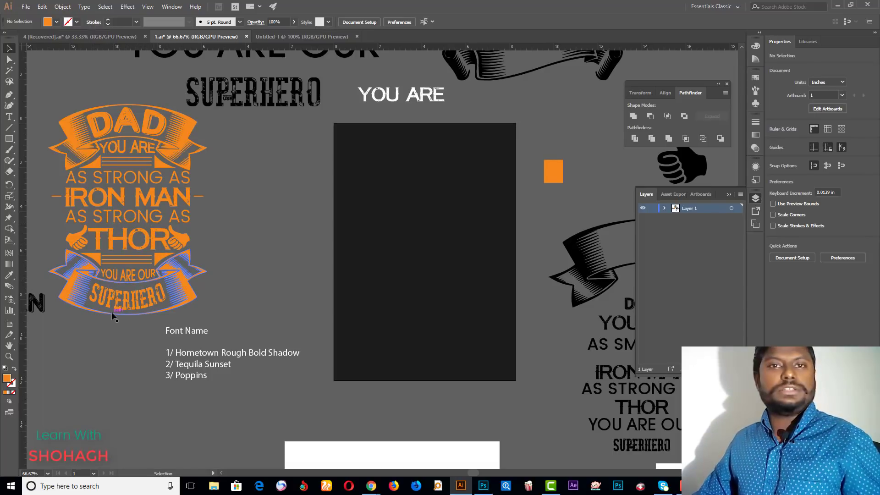
pyautogui.hotkey('ctrl', '-')
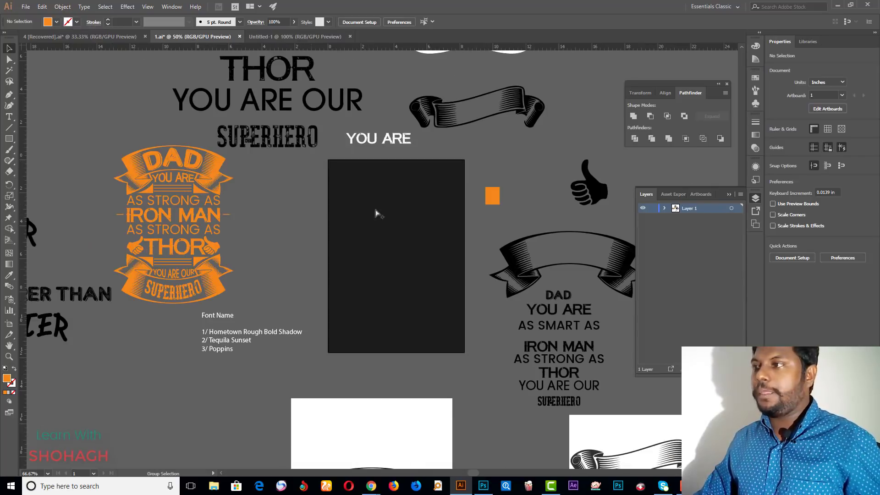
pyautogui.scroll(-3, 577, 381)
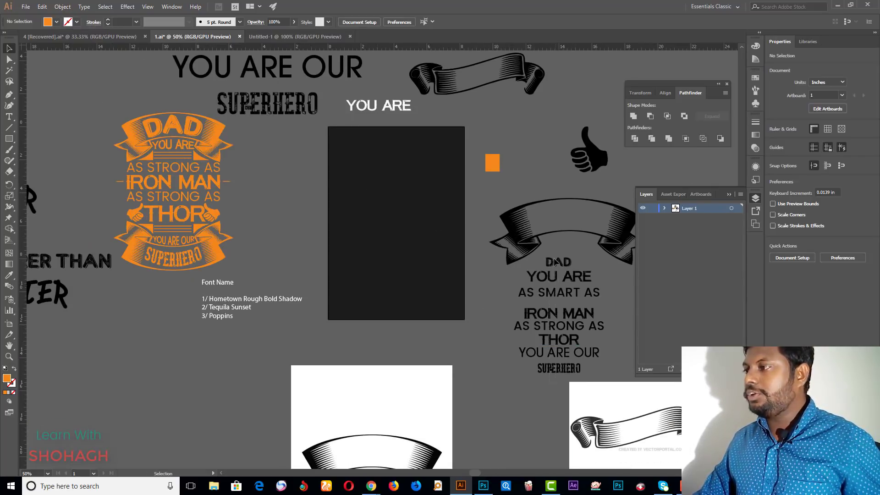
pyautogui.click(556, 262)
# Step: Copy the DAD text stack onto the dark artboard and set its fill to white #FFFFFF
pyautogui.moveTo(556, 261); pyautogui.dragTo(407, 204)
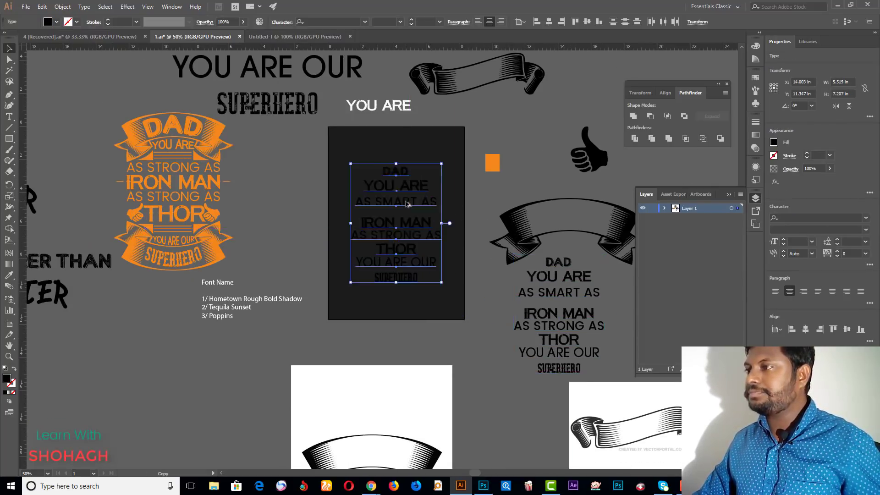
pyautogui.scroll(1, 407, 205)
pyautogui.doubleClick(6, 378)
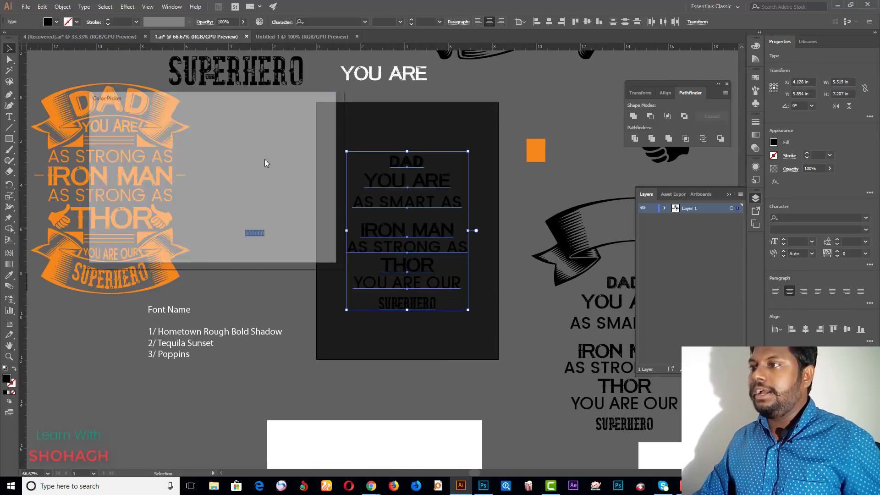
pyautogui.moveTo(122, 138); pyautogui.dragTo(81, 113)
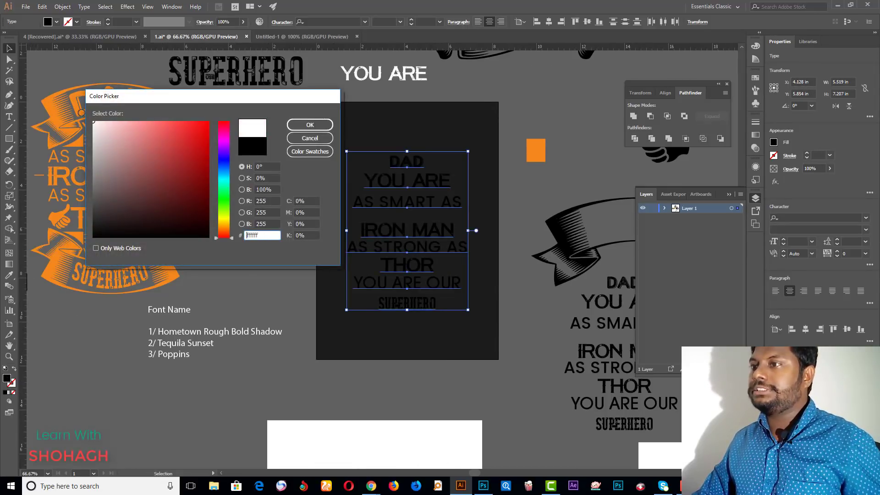
pyautogui.click(304, 125)
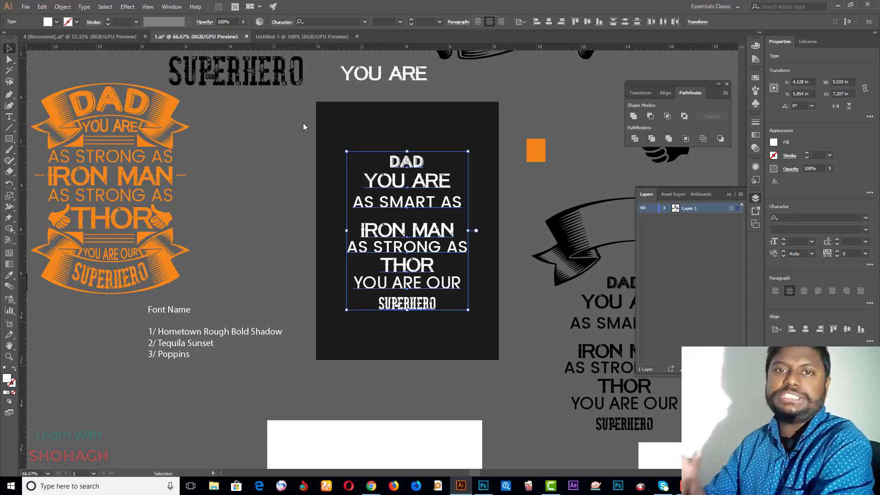
pyautogui.click(380, 141)
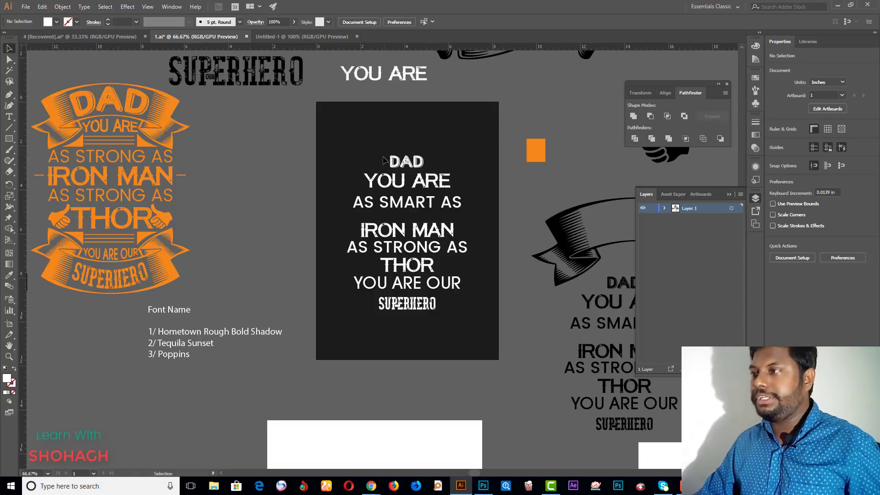
pyautogui.click(462, 317)
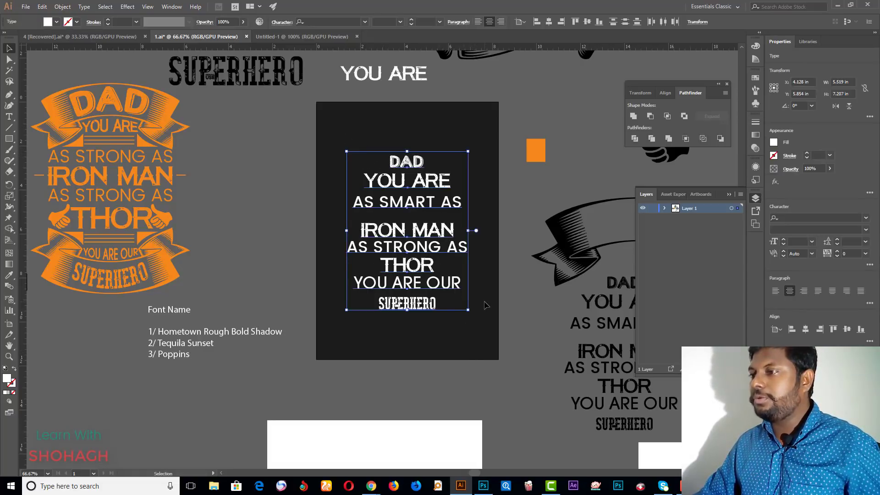
pyautogui.click(118, 358)
pyautogui.scroll(5, 168, 339)
pyautogui.moveTo(356, 229); pyautogui.dragTo(228, 251)
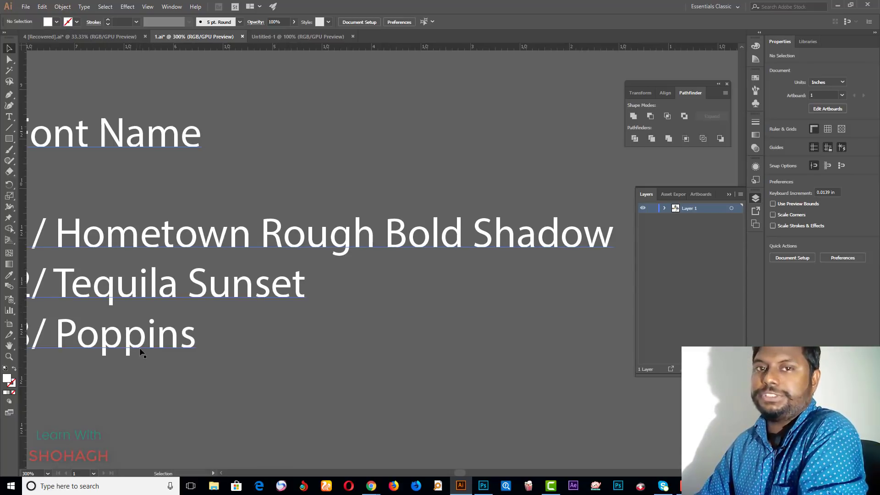
pyautogui.scroll(-2, 97, 232)
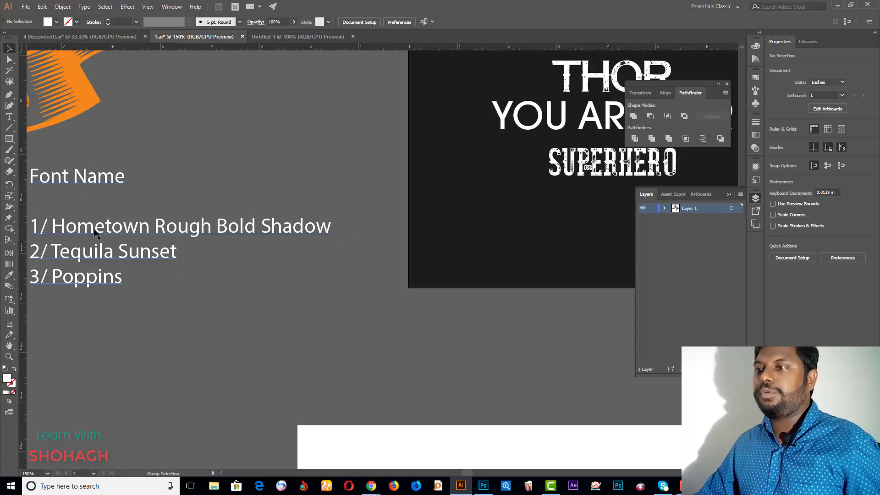
pyautogui.click(96, 233)
pyautogui.scroll(-3, 94, 301)
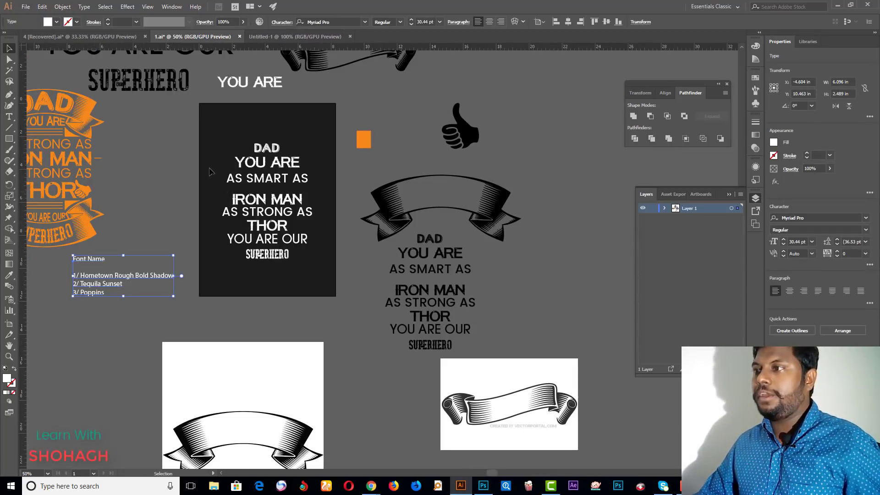
pyautogui.click(266, 149)
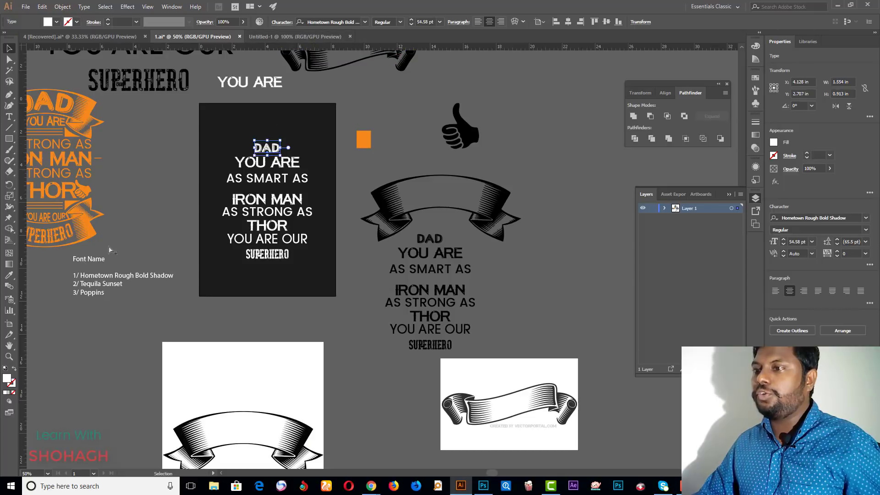
pyautogui.scroll(5, 99, 260)
pyautogui.scroll(-3, 193, 340)
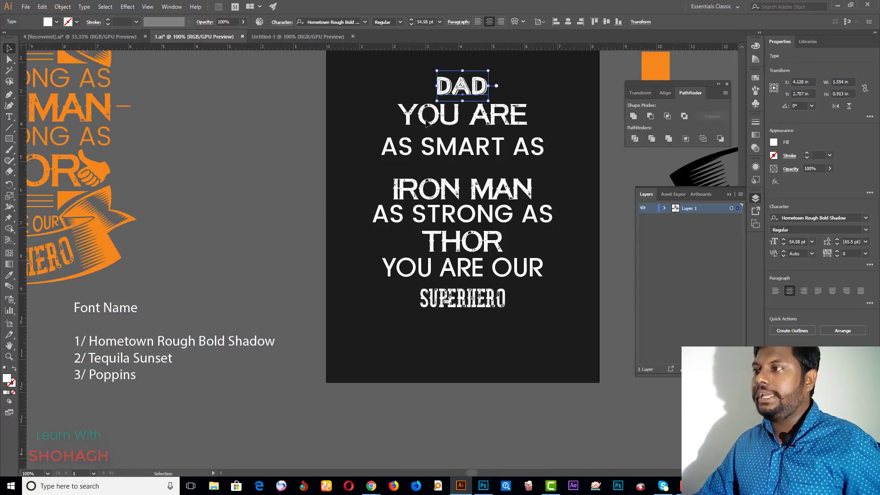
pyautogui.click(539, 112)
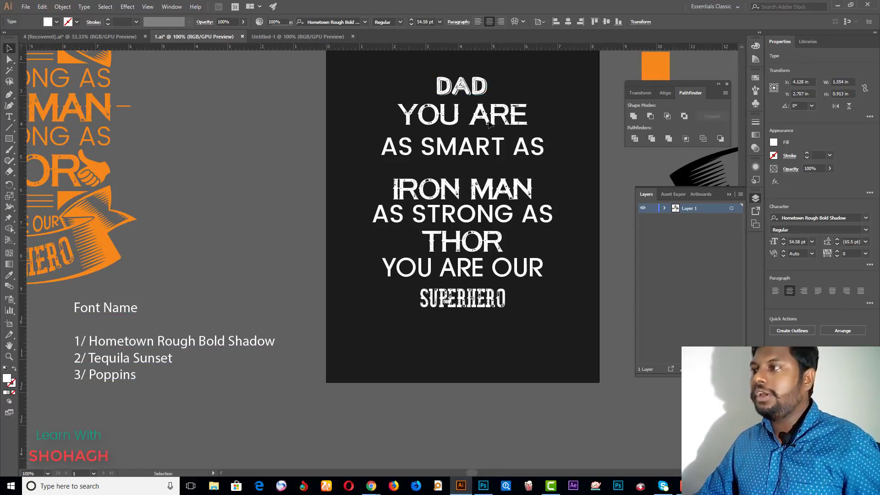
pyautogui.click(445, 126)
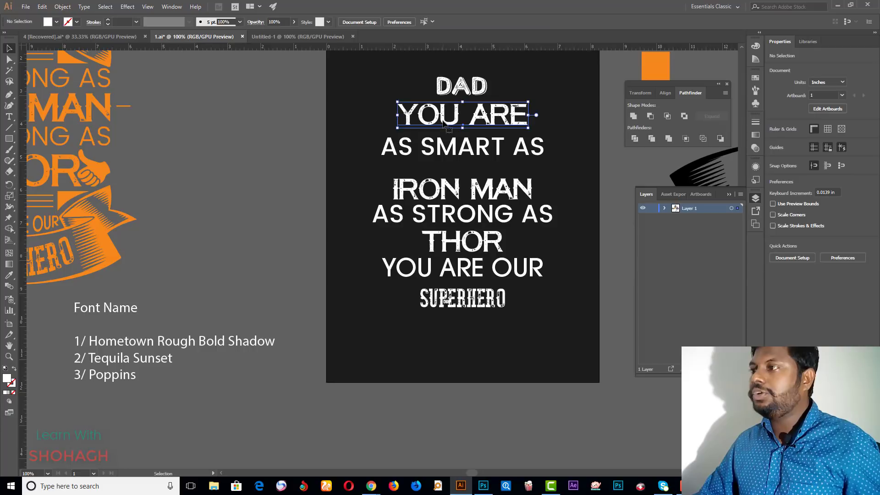
pyautogui.click(453, 193)
pyautogui.click(451, 248)
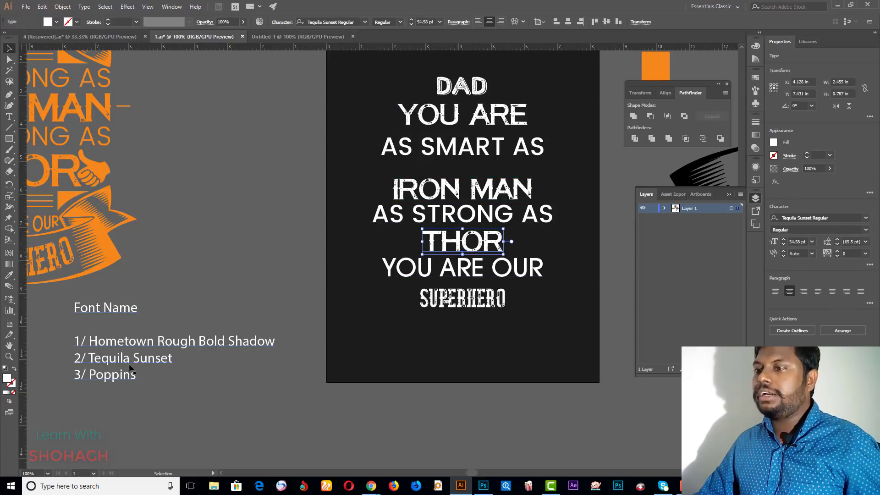
pyautogui.scroll(3, 128, 368)
pyautogui.scroll(-3, 153, 343)
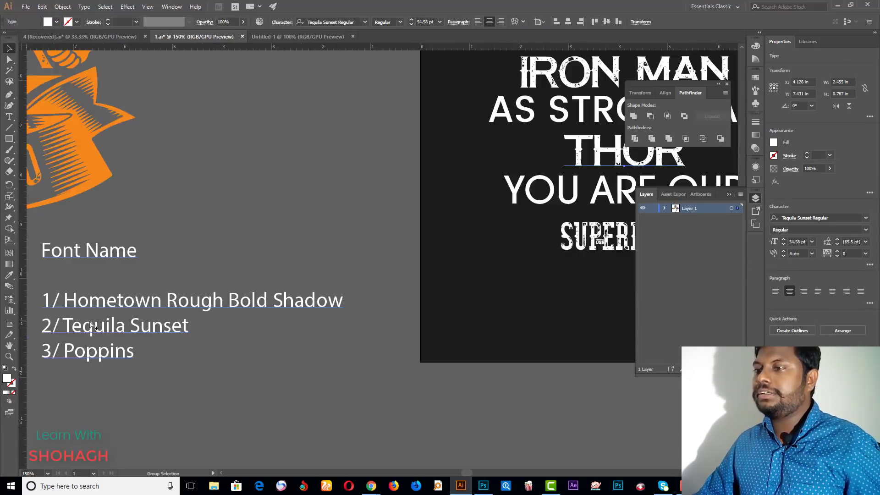
pyautogui.scroll(-1, 92, 332)
pyautogui.scroll(2, 91, 332)
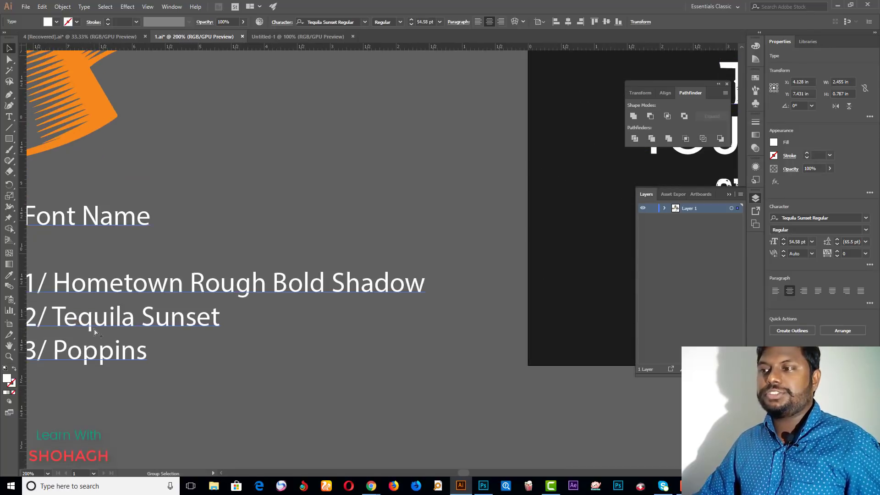
pyautogui.scroll(-1, 95, 331)
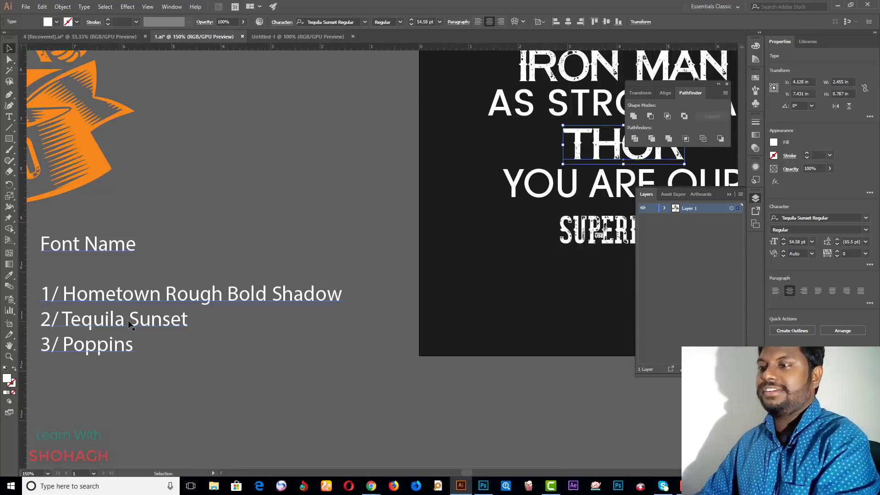
pyautogui.scroll(-1, 247, 275)
pyautogui.scroll(1, 291, 257)
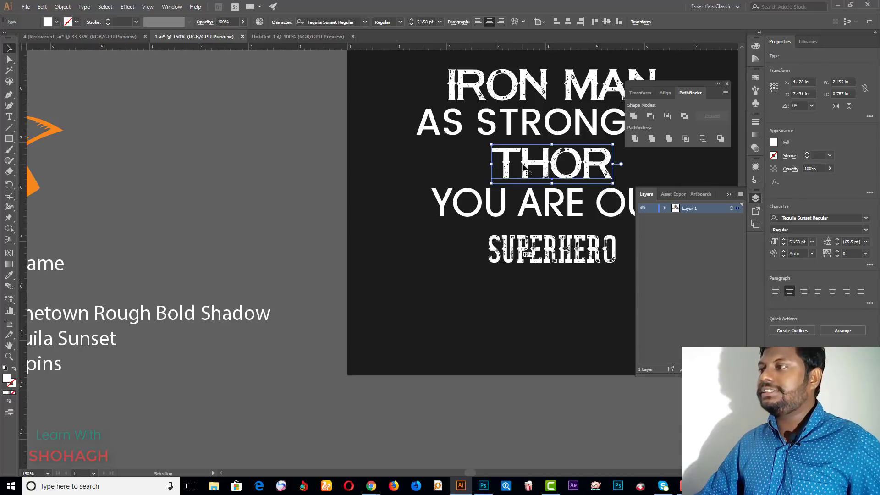
pyautogui.click(346, 22)
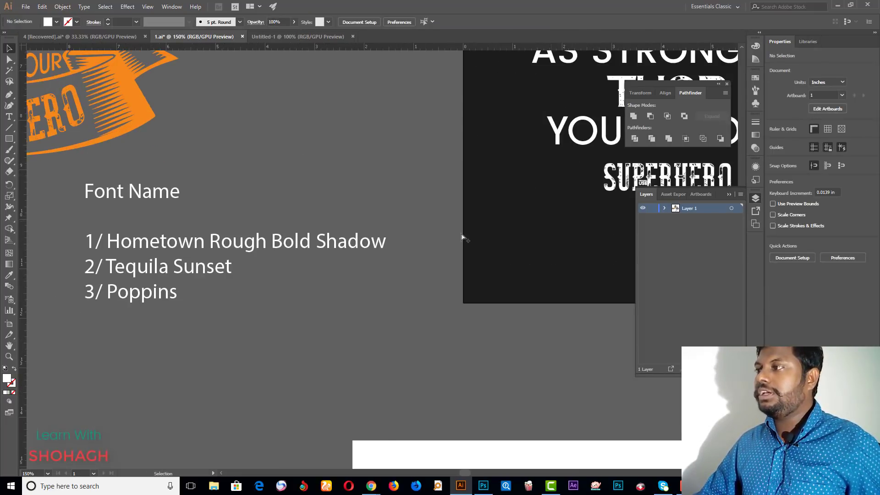
pyautogui.scroll(-2, 462, 237)
pyautogui.scroll(2, 463, 206)
pyautogui.hscroll(-4, 464, 174)
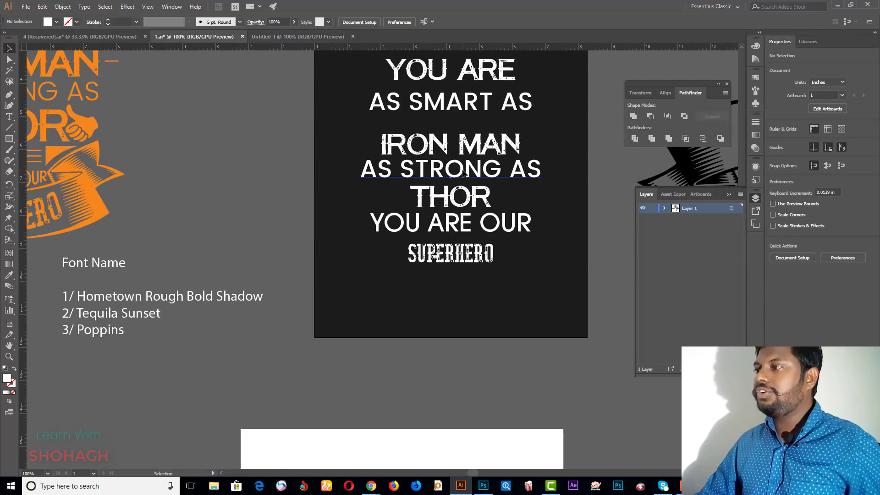
pyautogui.click(464, 173)
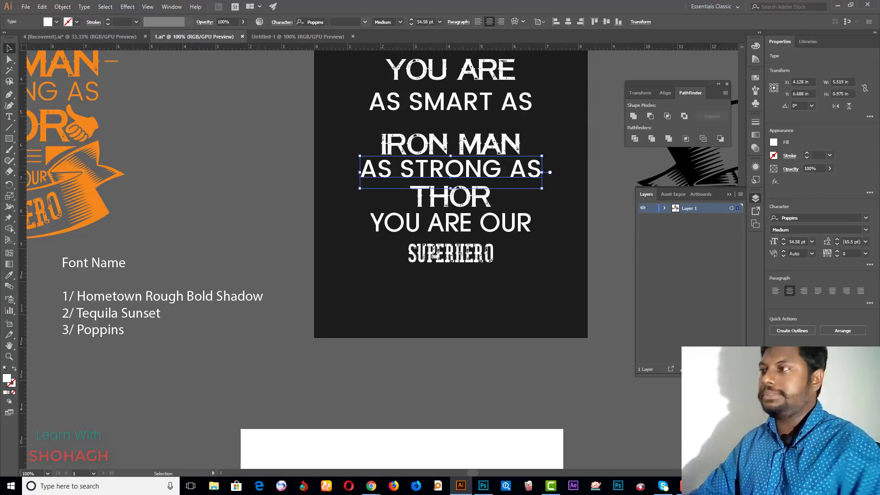
pyautogui.click(451, 290)
pyautogui.keyDown('alt'); pyautogui.scroll(-2, 504, 179); pyautogui.keyUp('alt')
# Step: Place the ribbon banner at the top of the dark artboard and bring it to the front
pyautogui.scroll(2, 495, 206)
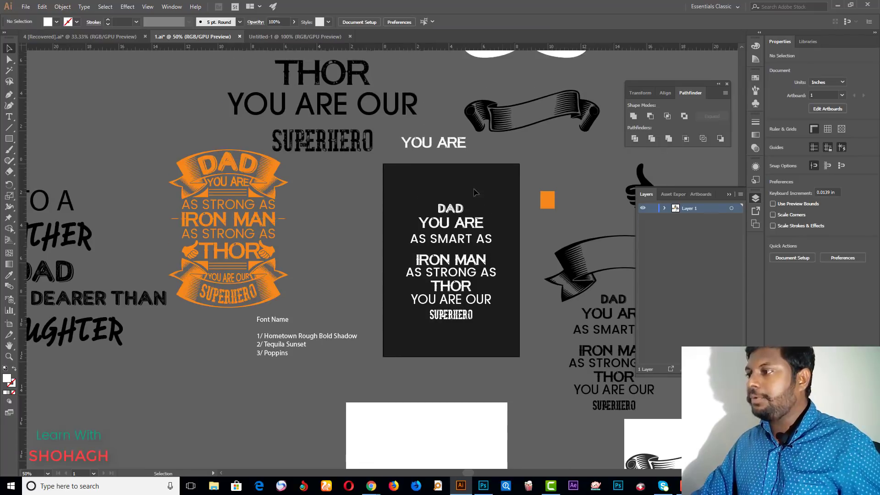
pyautogui.keyDown('alt'); pyautogui.scroll(-3, 490, 237); pyautogui.keyUp('alt')
pyautogui.keyDown('alt'); pyautogui.scroll(3, 489, 237); pyautogui.keyUp('alt')
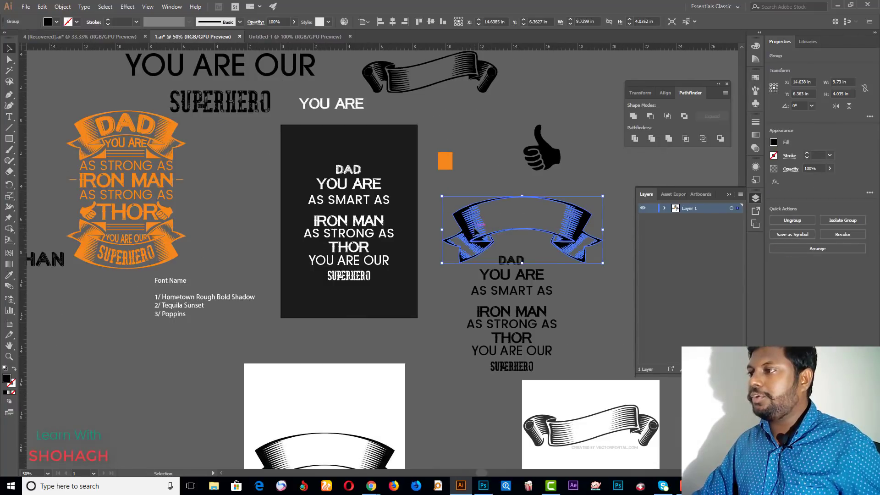
pyautogui.moveTo(449, 216)
pyautogui.mouseDown()
pyautogui.moveTo(310, 174)
pyautogui.moveTo(270, 139)
pyautogui.mouseUp()
pyautogui.rightClick(388, 154)
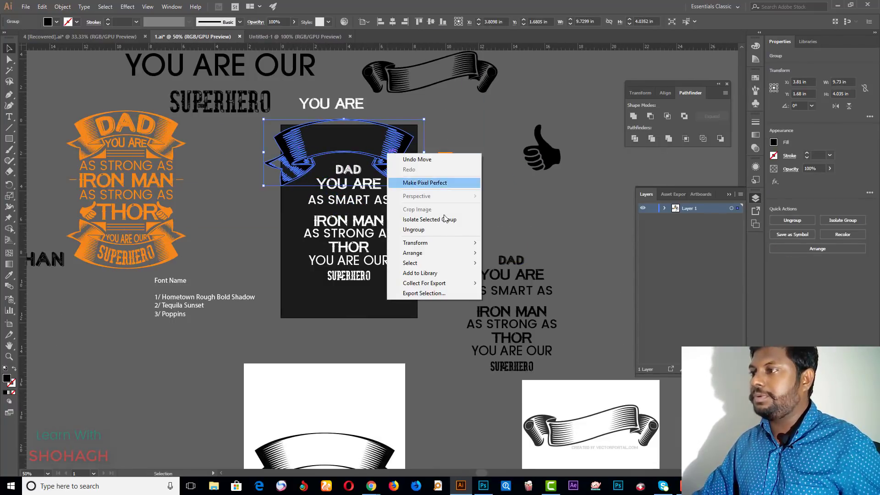
pyautogui.moveTo(412, 252)
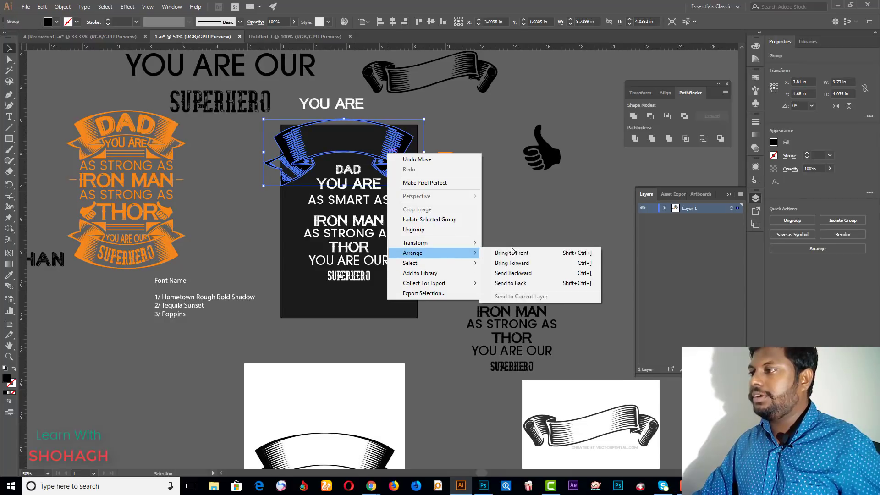
pyautogui.click(511, 253)
# Step: Recolour the banner orange by sampling the orange design with the Eyedropper
pyautogui.click(9, 275)
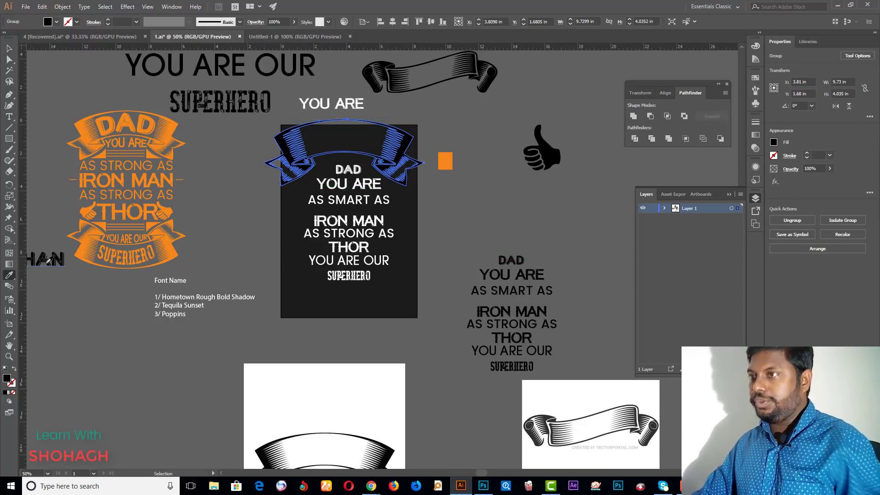
pyautogui.scroll(4, 136, 157)
pyautogui.click(258, 81)
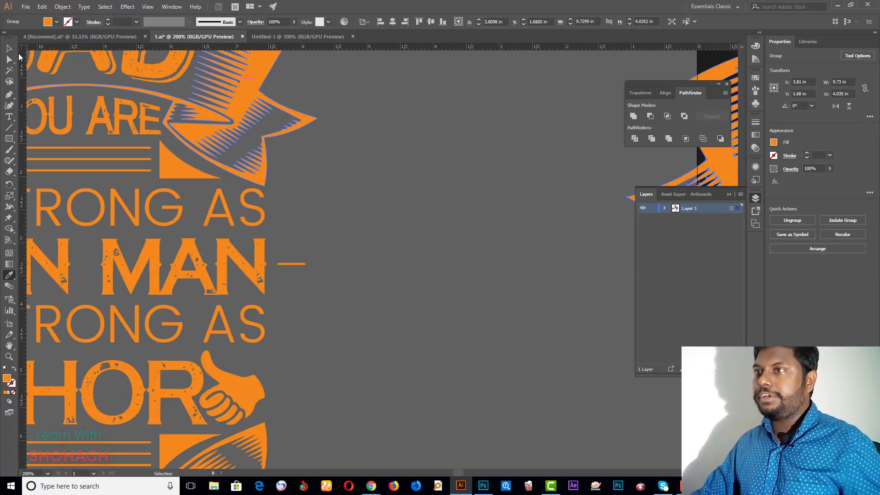
pyautogui.hotkey('ctrl', '-')
pyautogui.hotkey('ctrl', '-')
pyautogui.hotkey('ctrl', '-')
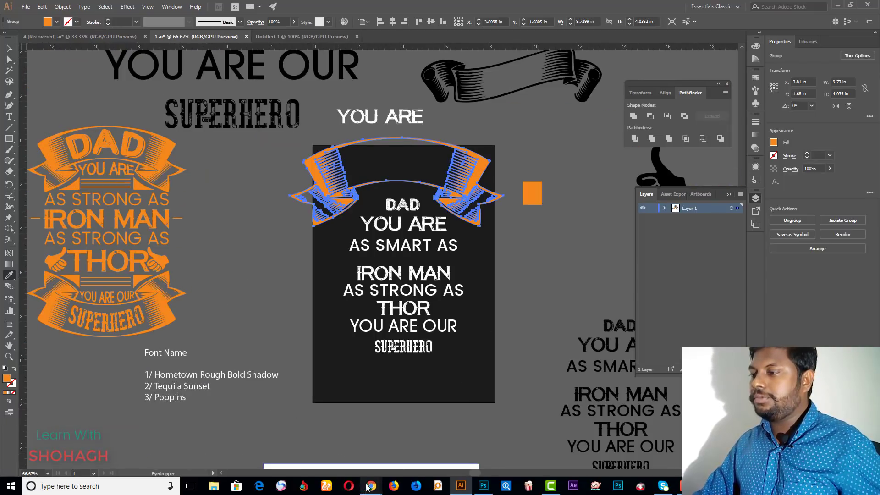
# Step: Scroll the 'ribbon vector' image results and preview the pixabay and vintage curled ribbons
pyautogui.click(363, 461)
pyautogui.click(46, 6)
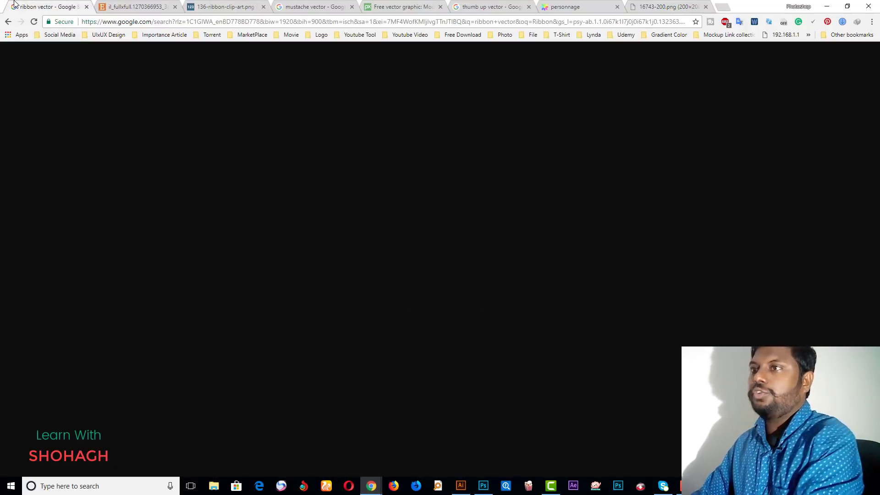
pyautogui.scroll(5, 84, 51)
pyautogui.scroll(5, 101, 69)
pyautogui.scroll(5, 119, 87)
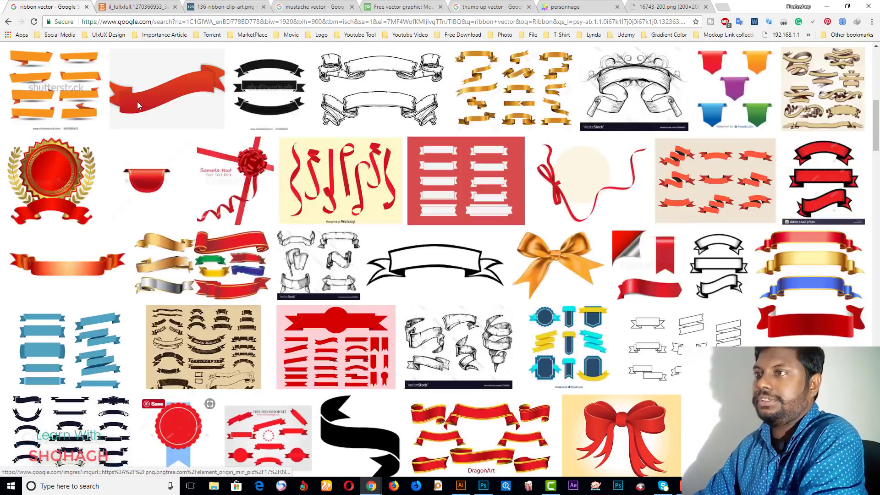
pyautogui.scroll(5, 135, 100)
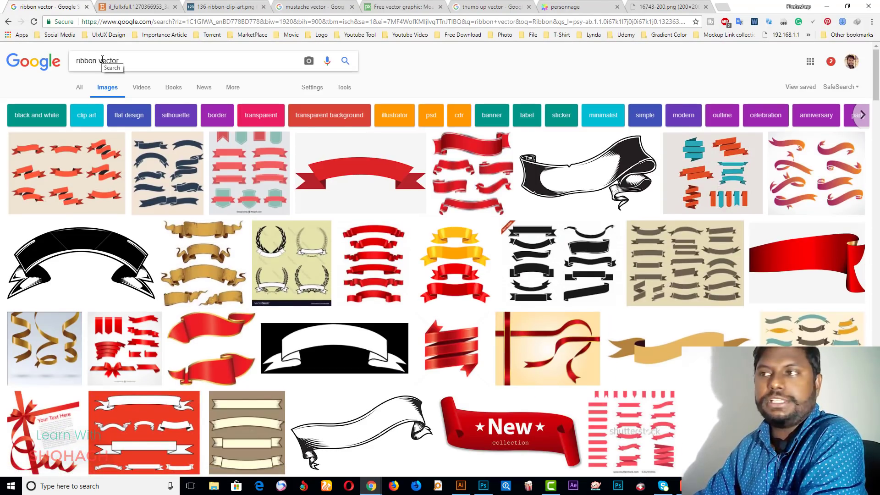
pyautogui.scroll(-2, 138, 92)
pyautogui.scroll(-5, 183, 115)
pyautogui.scroll(-5, 229, 138)
pyautogui.scroll(-5, 257, 155)
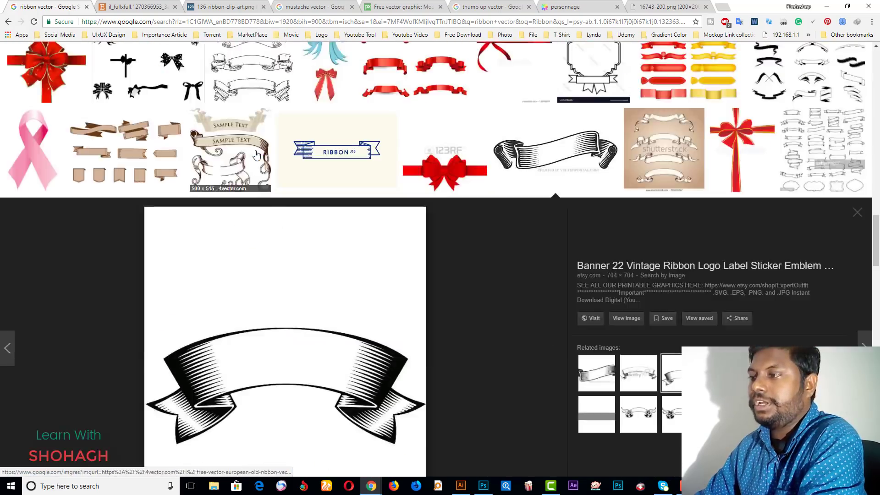
pyautogui.scroll(-4, 257, 155)
pyautogui.scroll(2, 320, 128)
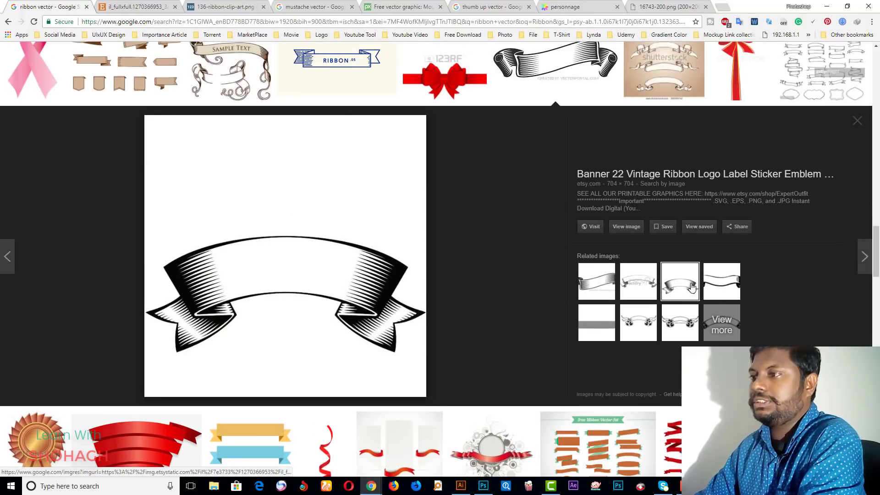
pyautogui.click(719, 282)
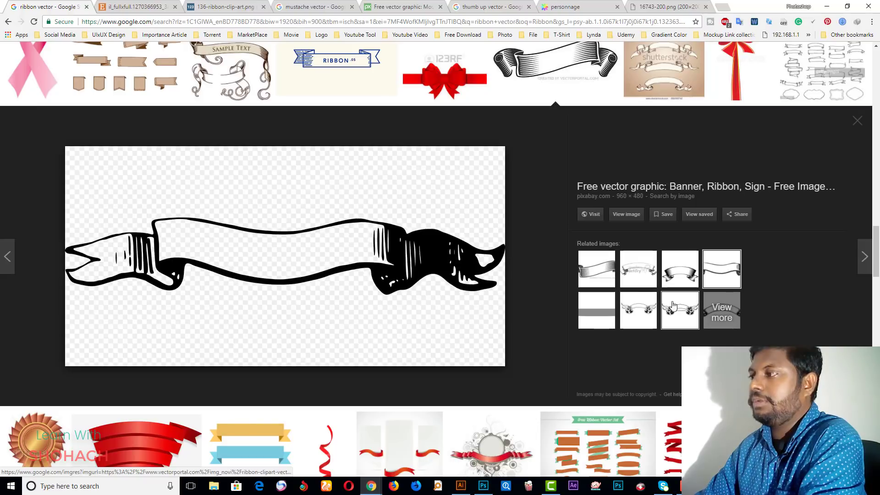
pyautogui.click(673, 305)
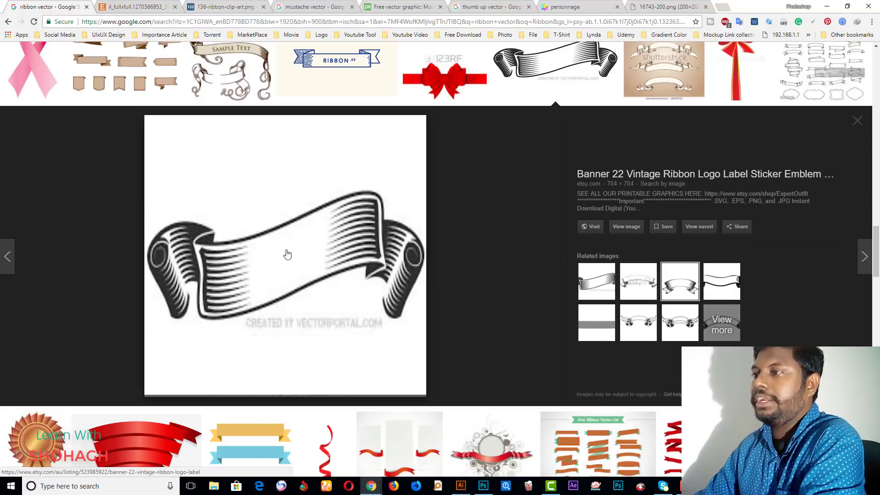
pyautogui.click(460, 486)
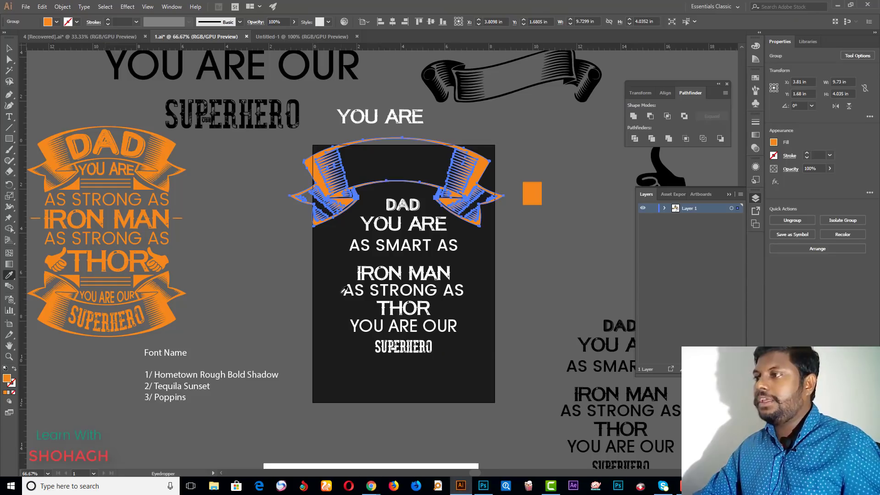
pyautogui.hotkey('ctrl', '-')
pyautogui.hotkey('ctrl', '-')
pyautogui.hotkey('ctrl', '-')
pyautogui.scroll(3, 290, 359)
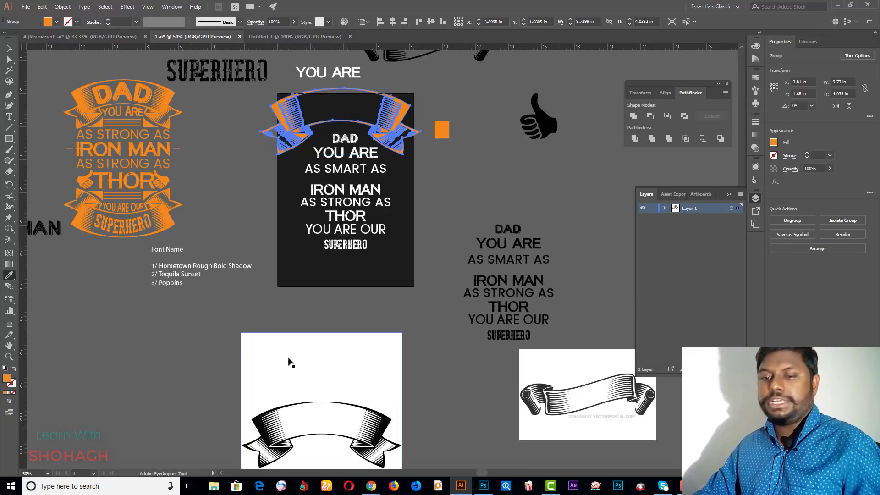
pyautogui.press('v')
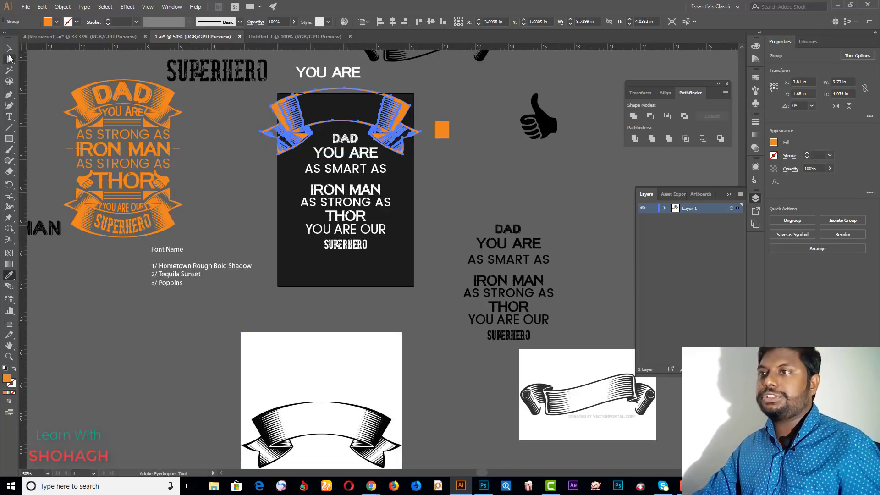
pyautogui.click(326, 338)
pyautogui.scroll(-3, 428, 316)
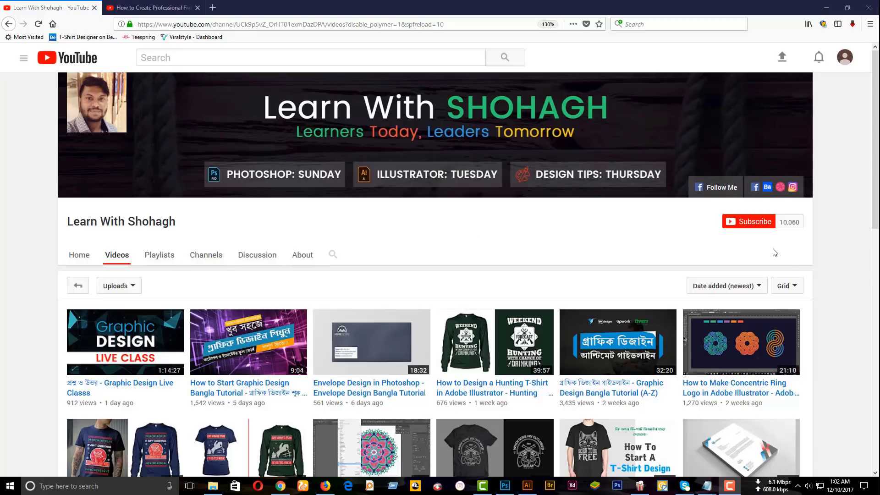
# Step: Subscribe to the tutorial channel with 'Send me all notifications' turned on
pyautogui.click(748, 223)
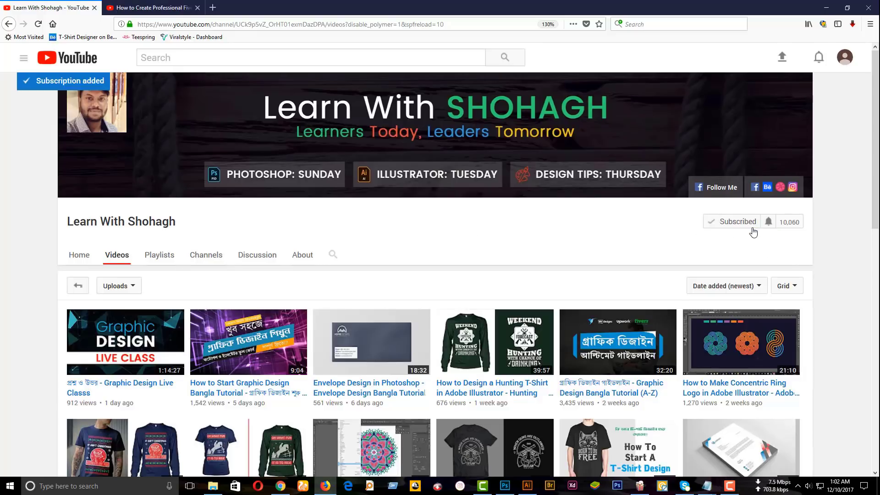
pyautogui.click(769, 223)
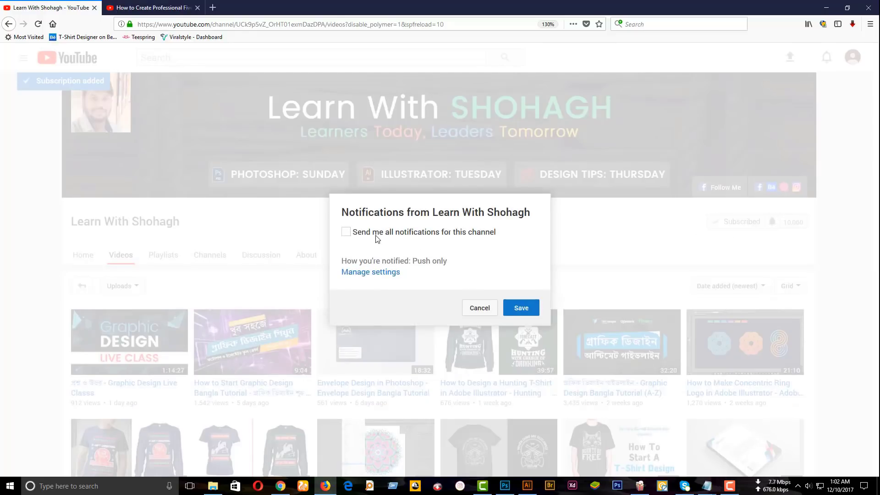
pyautogui.click(376, 233)
pyautogui.click(520, 308)
# Step: On the Fiverr profile tutorial video page, subscribe and like the video
pyautogui.click(137, 7)
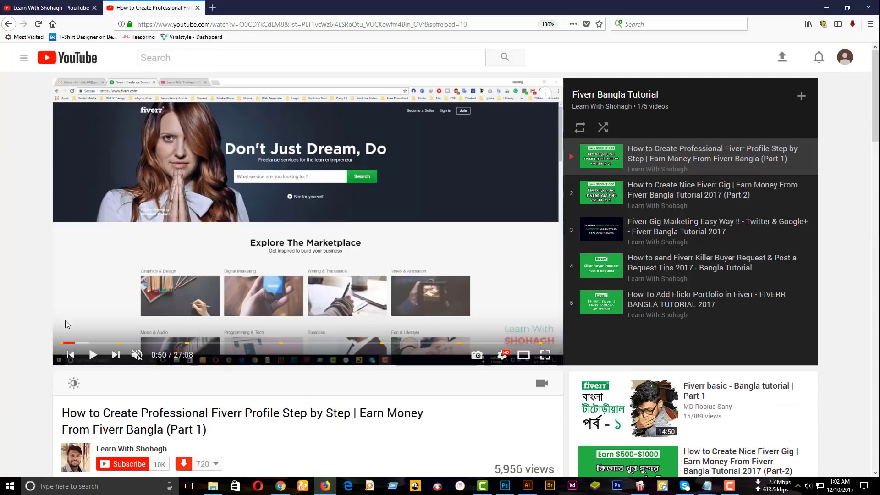
pyautogui.scroll(-3, 65, 320)
pyautogui.click(127, 336)
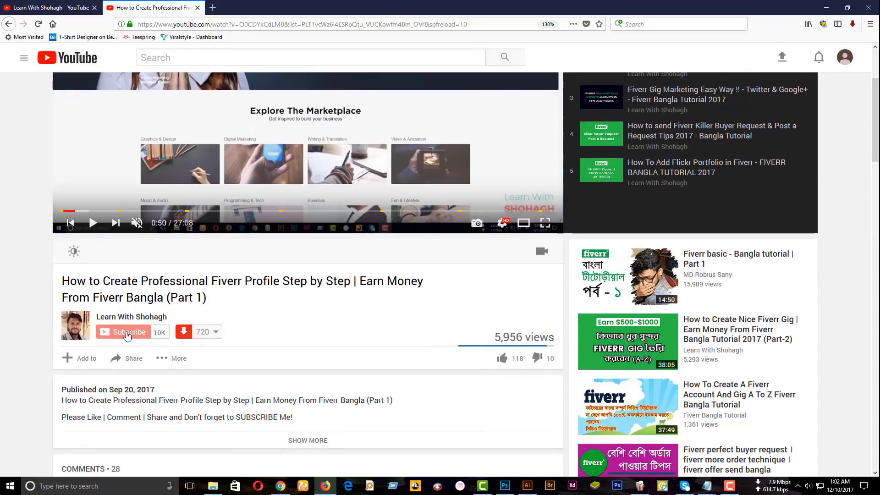
pyautogui.click(161, 332)
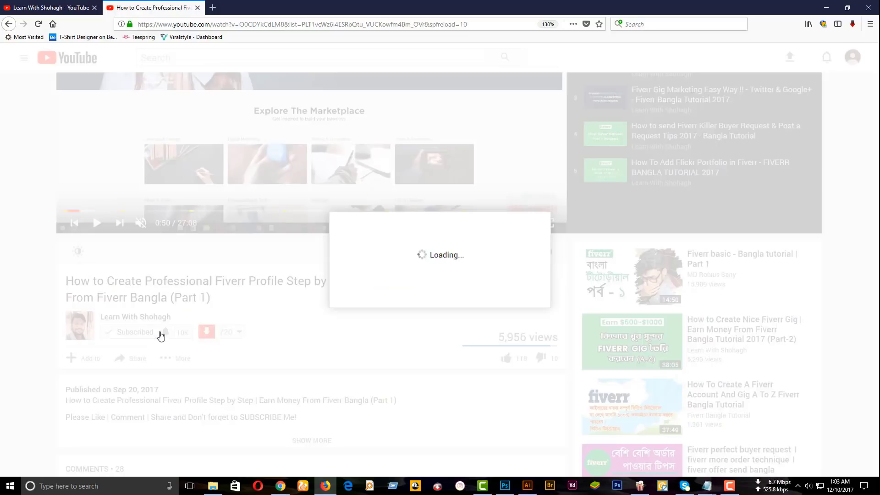
pyautogui.click(522, 309)
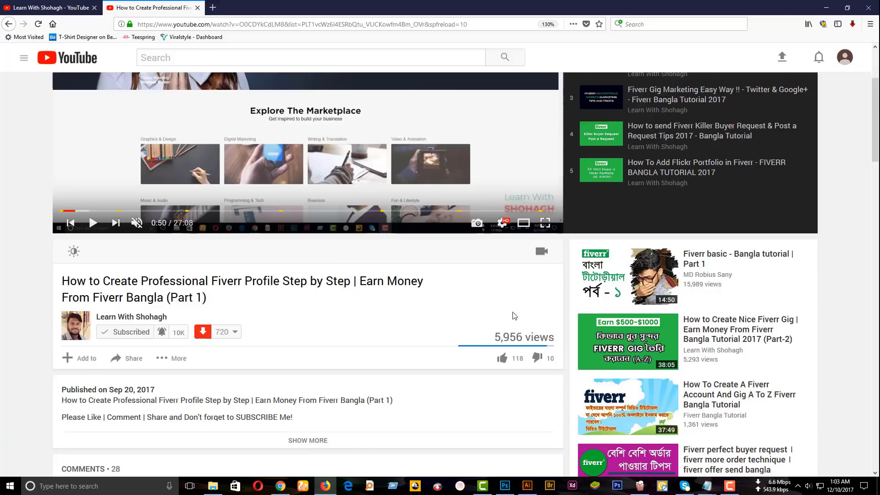
pyautogui.click(503, 358)
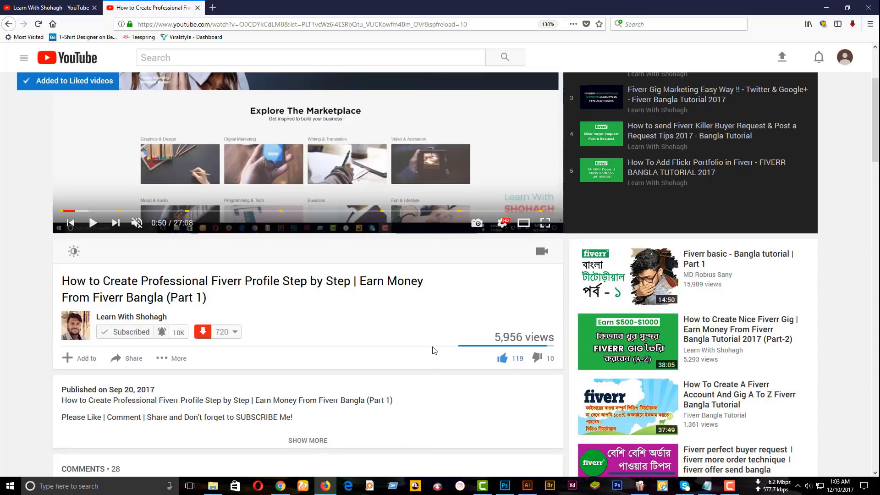
pyautogui.scroll(3, 289, 349)
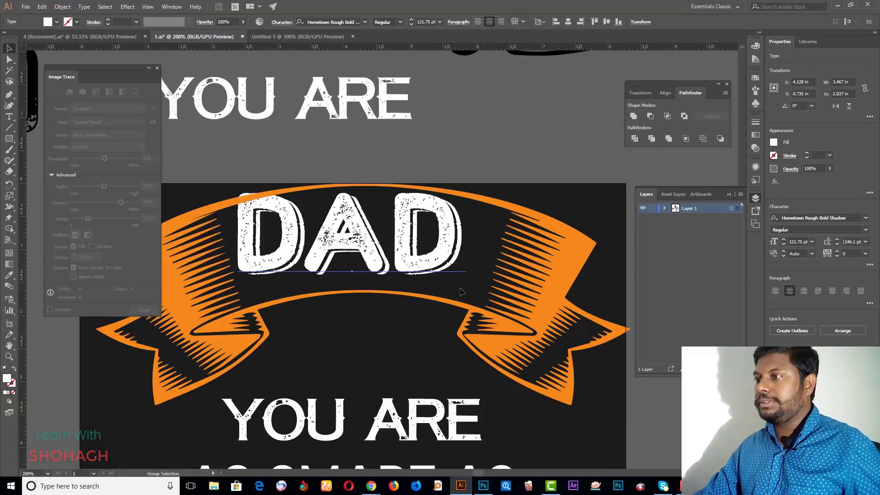
# Step: Nudge the DAD text down two steps with the arrow keys
pyautogui.press('v')
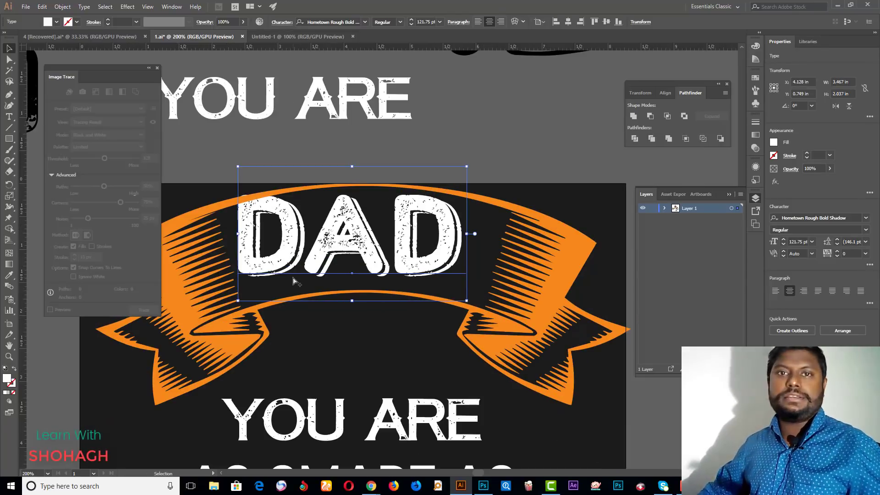
pyautogui.press('Down')
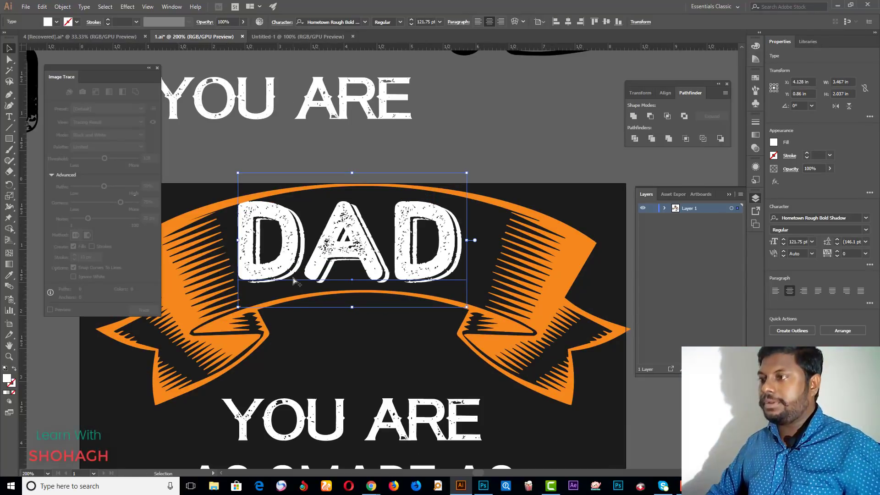
pyautogui.press('Down')
pyautogui.press('Down')
pyautogui.press('Down')
pyautogui.press('Down')
pyautogui.press('Down')
pyautogui.press('Down')
pyautogui.press('Down')
pyautogui.press('Down')
pyautogui.press('Down')
pyautogui.press('Down')
pyautogui.press('Down')
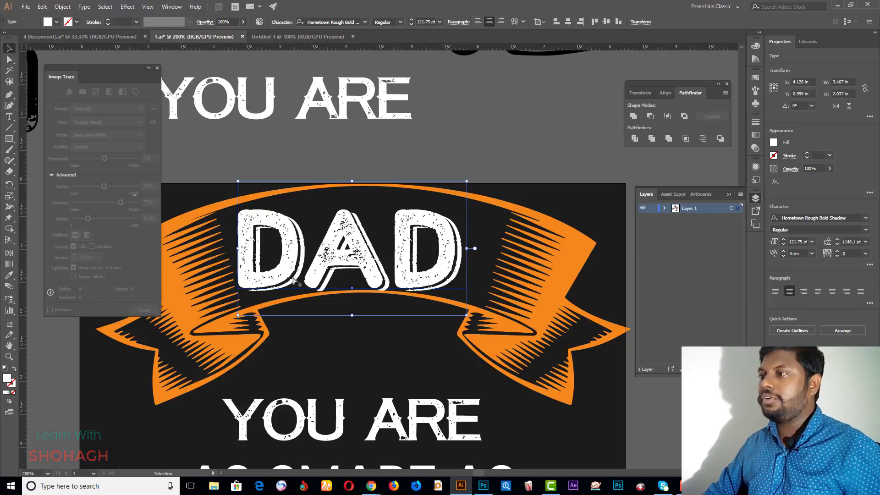
# Step: Apply an Arc warp effect to the DAD text
pyautogui.click(127, 6)
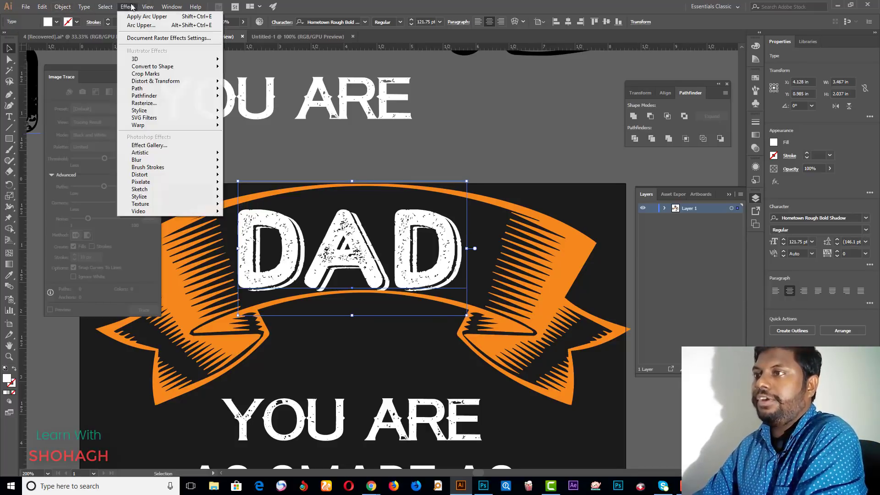
pyautogui.moveTo(138, 125)
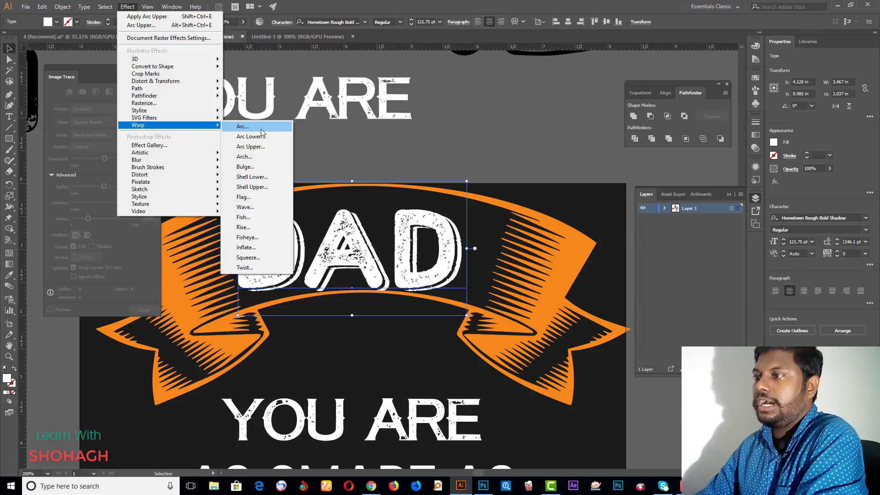
pyautogui.click(261, 128)
pyautogui.moveTo(219, 147); pyautogui.dragTo(660, 89)
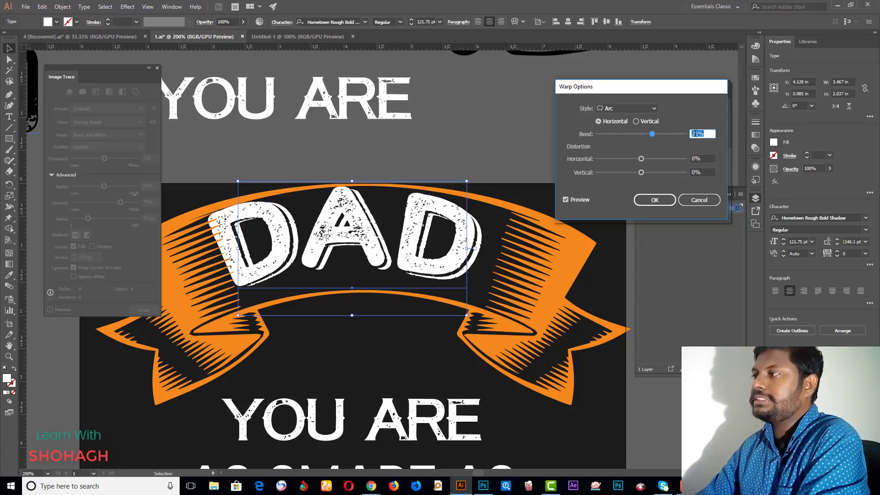
pyautogui.click(654, 200)
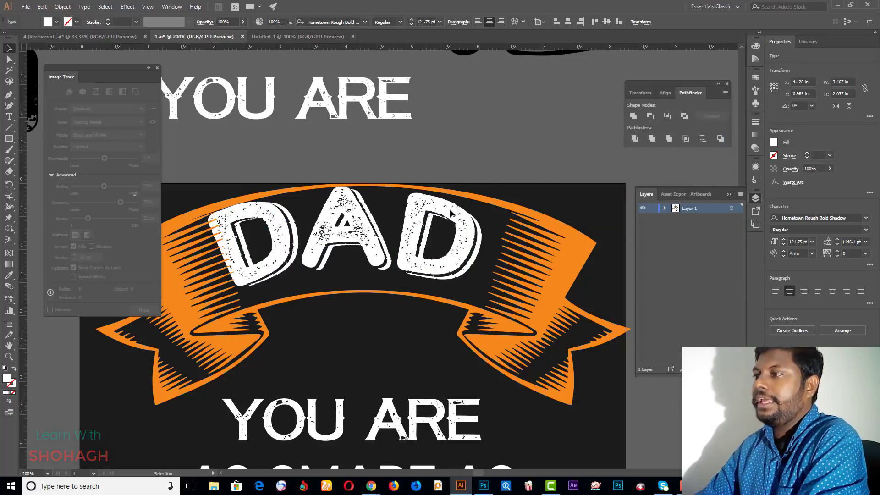
# Step: Expand the arc-warped DAD text into shapes from the Object menu
pyautogui.click(44, 6)
pyautogui.moveTo(61, 6)
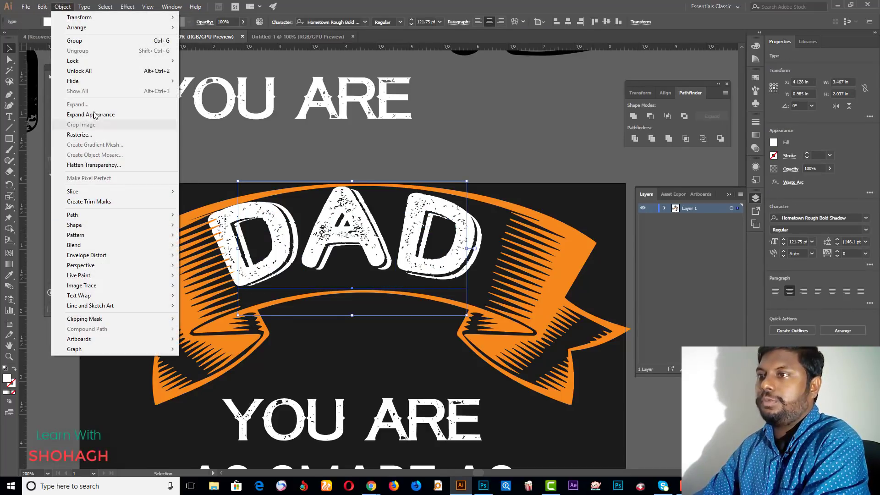
pyautogui.click(98, 114)
pyautogui.click(71, 6)
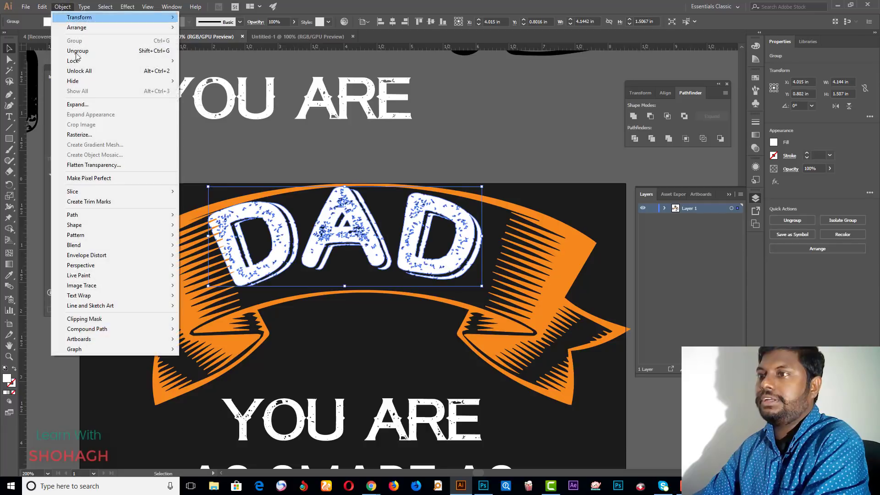
pyautogui.click(87, 106)
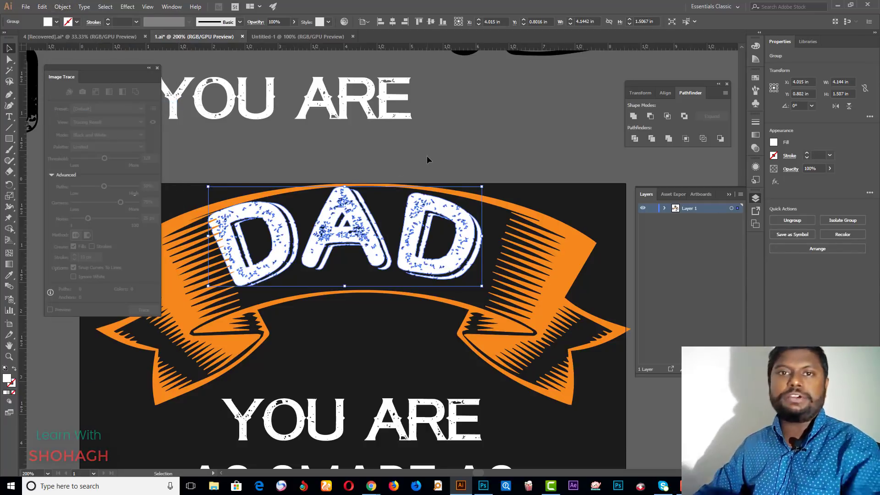
# Step: Nudge the DAD group three steps right, two down and one left
pyautogui.press('Right')
pyautogui.press('Right')
pyautogui.press('Right')
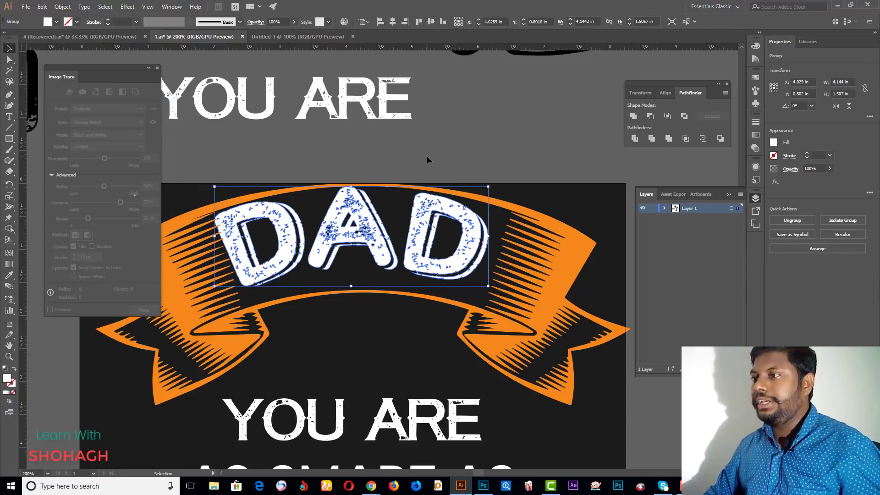
pyautogui.press('Right')
pyautogui.press('Right')
pyautogui.press('Right')
pyautogui.press('Right')
pyautogui.press('Right')
pyautogui.press('Right')
pyautogui.press('Right')
pyautogui.press('Right')
pyautogui.press('Right')
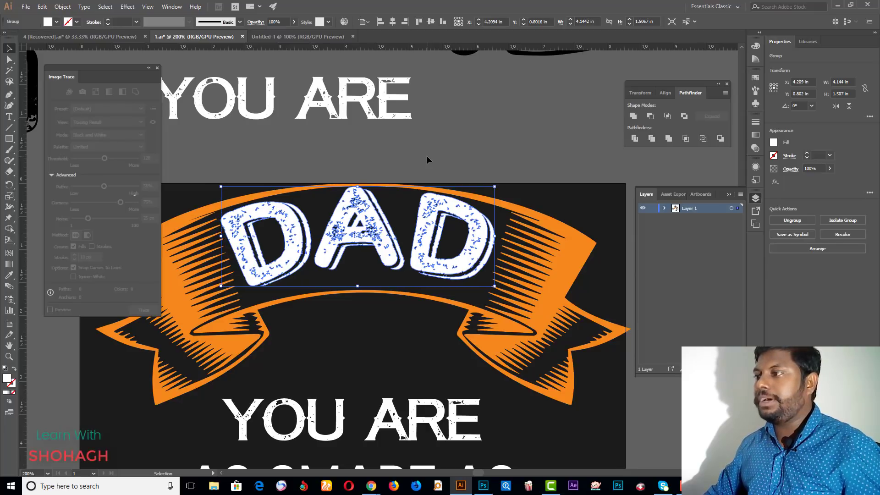
pyautogui.press('Right')
pyautogui.press('Right')
pyautogui.press('Right')
pyautogui.press('Right')
pyautogui.press('Right')
pyautogui.press('Right')
pyautogui.press('Down')
pyautogui.press('Down')
pyautogui.press('Down')
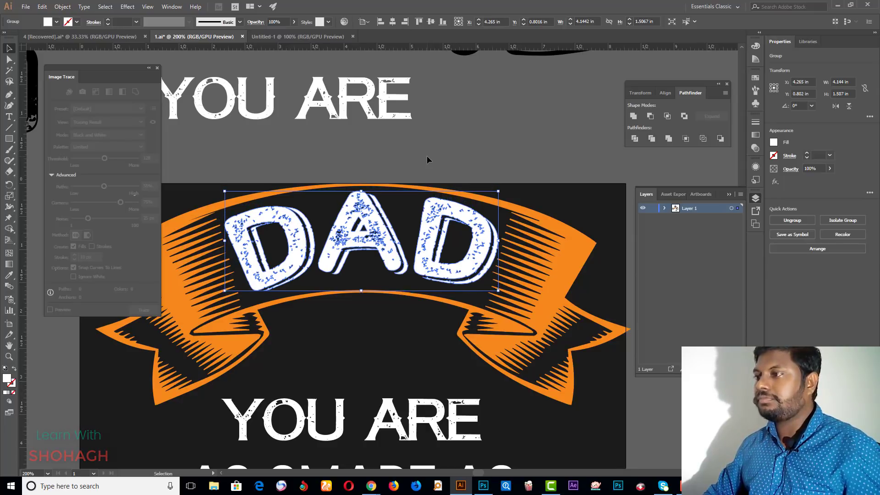
pyautogui.press('Down')
pyautogui.press('Down')
pyautogui.press('Down')
pyautogui.press('Down')
pyautogui.press('Down')
pyautogui.press('Down')
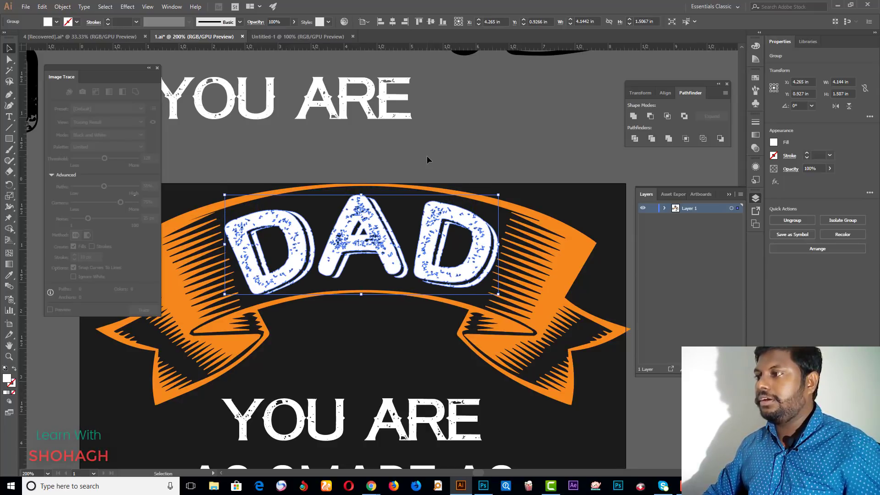
pyautogui.press('Left')
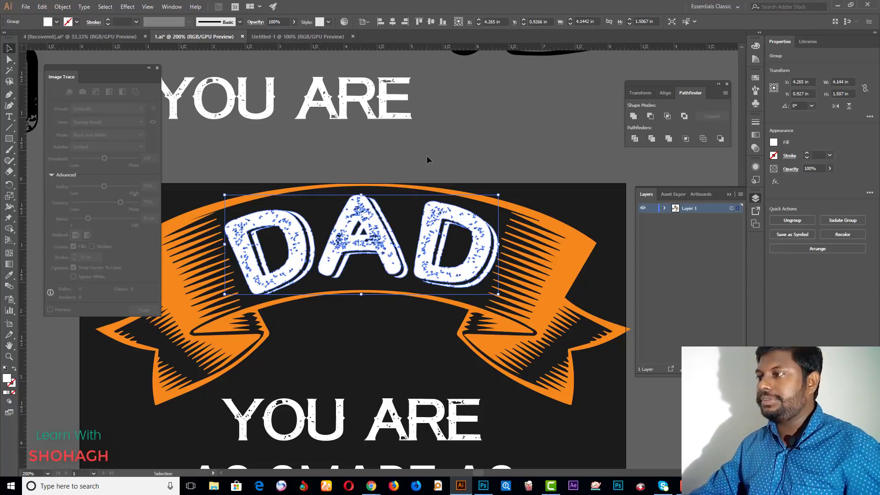
# Step: Shrink the DAD lettering slightly and drag it into place on the ribbon
pyautogui.click(535, 82)
pyautogui.scroll(3, 488, 242)
pyautogui.click(504, 267)
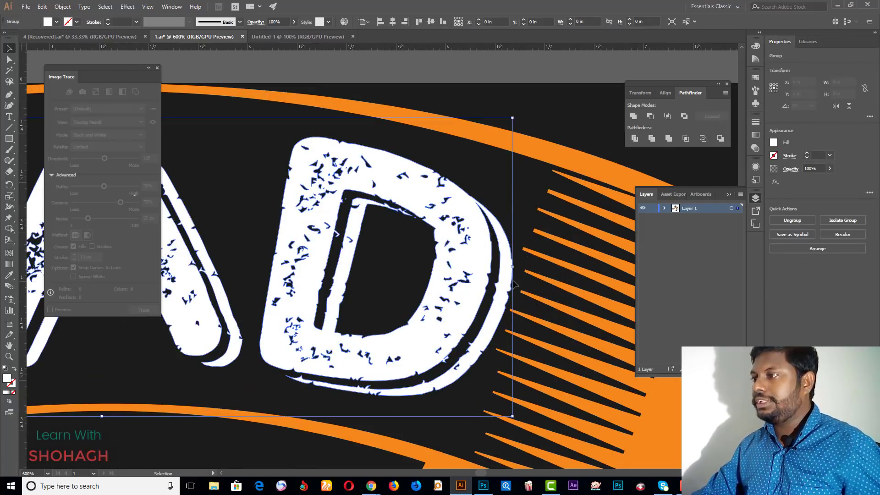
pyautogui.moveTo(507, 267); pyautogui.dragTo(535, 281)
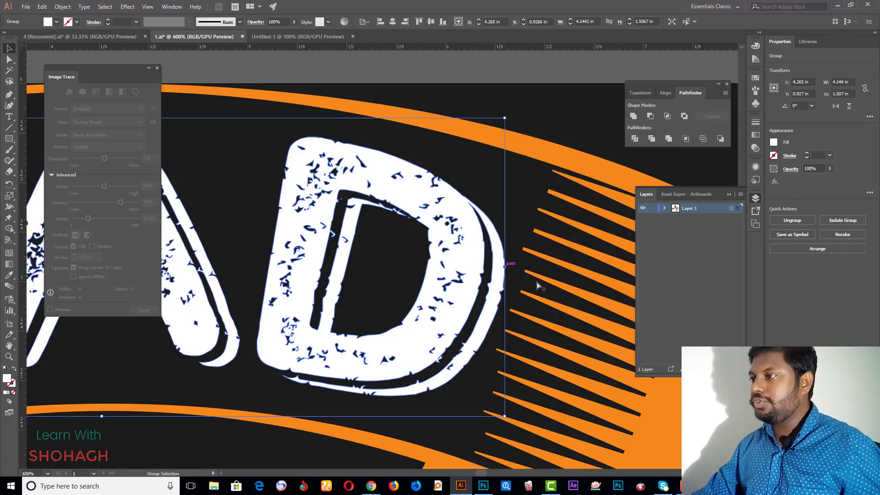
pyautogui.scroll(-4, 535, 282)
pyautogui.click(440, 359)
pyautogui.scroll(-3, 440, 359)
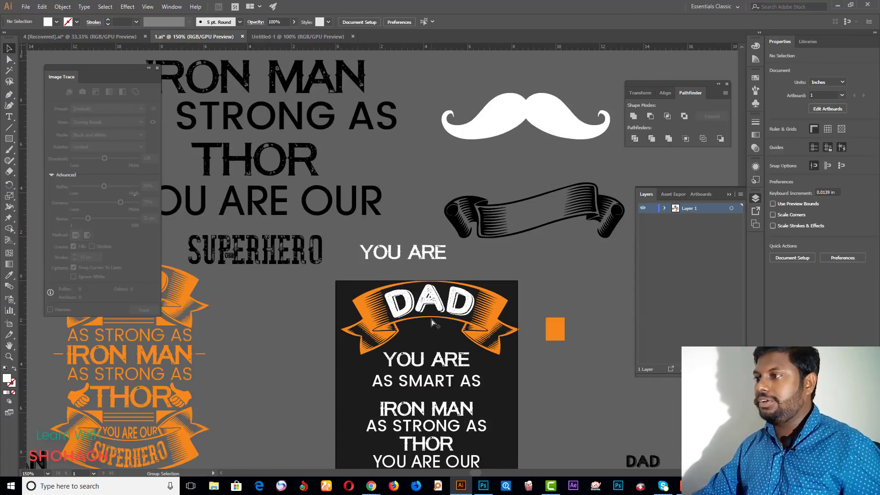
pyautogui.moveTo(461, 315); pyautogui.dragTo(462, 326)
pyautogui.scroll(2, 463, 327)
# Step: Sample the ribbon's orange onto the DAD lettering with the Eyedropper
pyautogui.press('i')
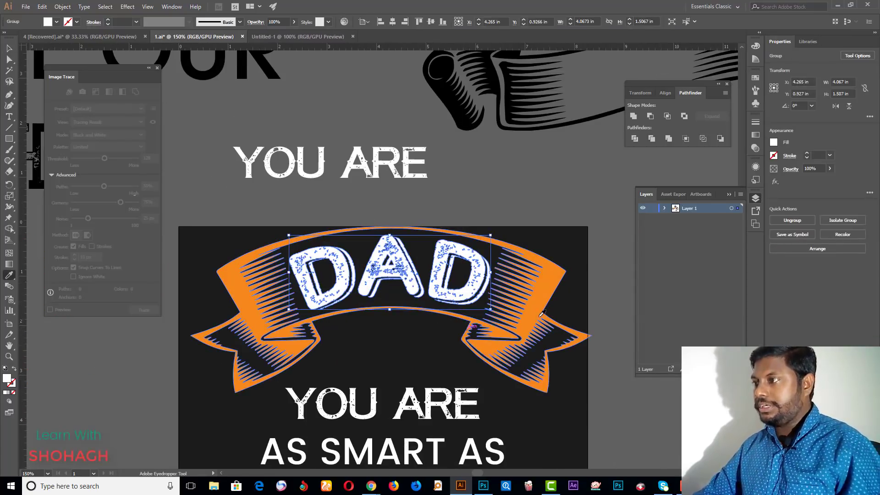
pyautogui.click(553, 285)
pyautogui.press('v')
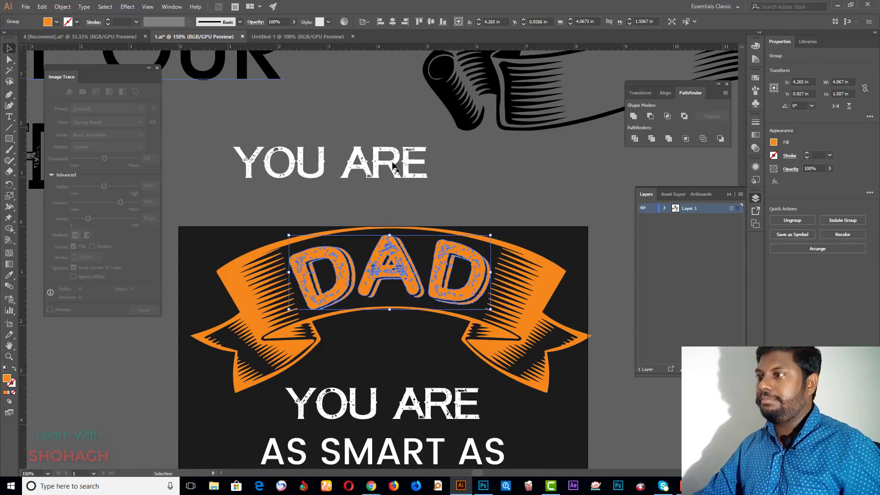
pyautogui.click(495, 196)
# Step: Scale the ribbon-and-DAD group down to about 7.29 × 3.02 in
pyautogui.click(338, 271)
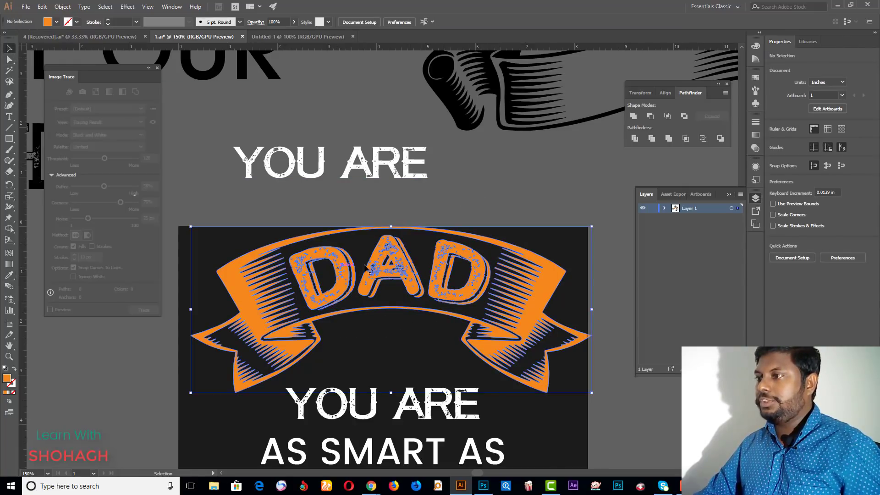
pyautogui.moveTo(592, 227); pyautogui.dragTo(569, 235)
pyautogui.click(542, 211)
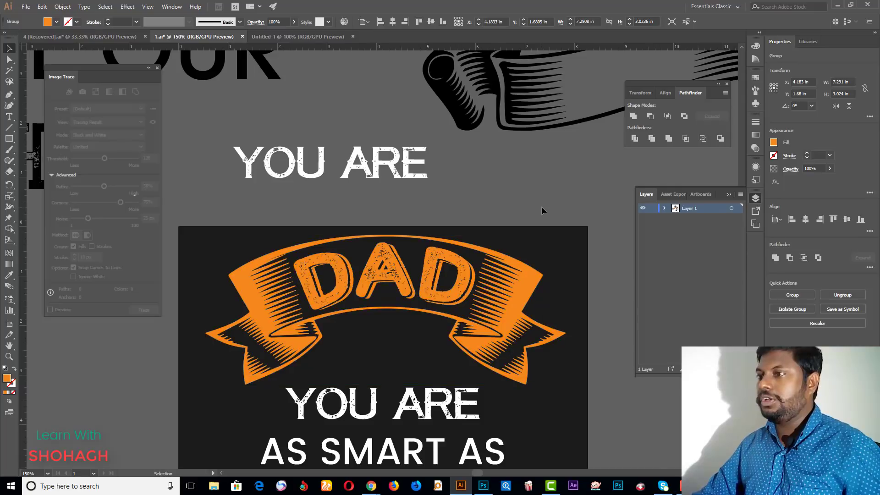
# Step: Move the YOU ARE text up onto the ribbon
pyautogui.scroll(-2, 542, 211)
pyautogui.moveTo(296, 261); pyautogui.dragTo(362, 253)
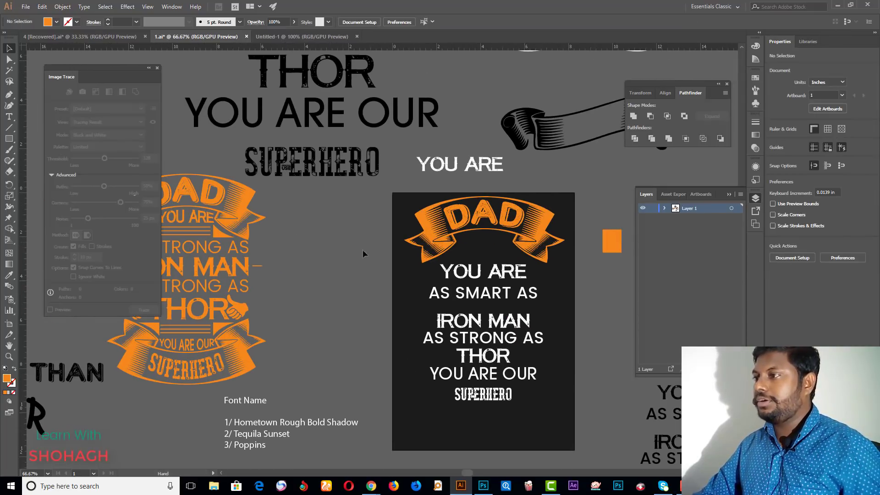
pyautogui.scroll(3, 556, 282)
pyautogui.scroll(-1, 448, 270)
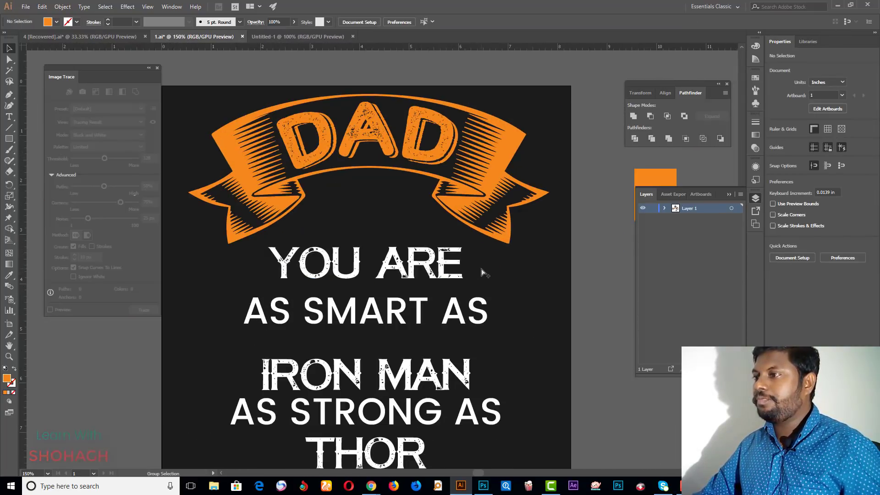
pyautogui.moveTo(433, 271); pyautogui.dragTo(427, 223)
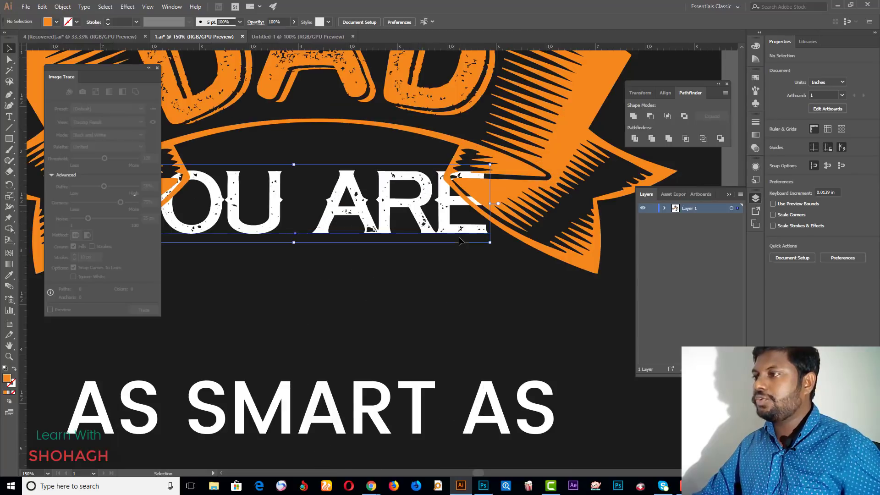
# Step: Scale YOU ARE to about 2.596 × 0.515 in and nudge it left to centre it on the ribbon
pyautogui.scroll(2, 463, 234)
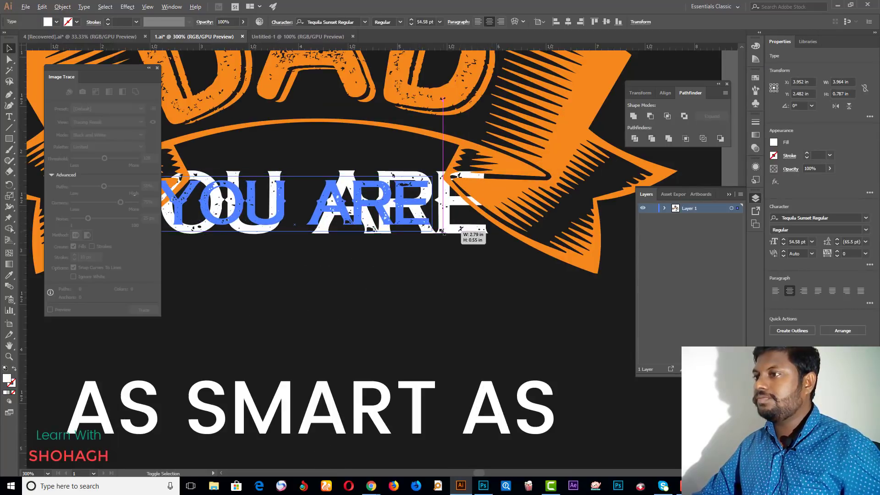
pyautogui.moveTo(485, 244)
pyautogui.mouseDown()
pyautogui.moveTo(424, 230)
pyautogui.moveTo(446, 167)
pyautogui.mouseUp()
pyautogui.scroll(-1, 447, 238)
pyautogui.scroll(3, 399, 234)
pyautogui.scroll(-1, 487, 206)
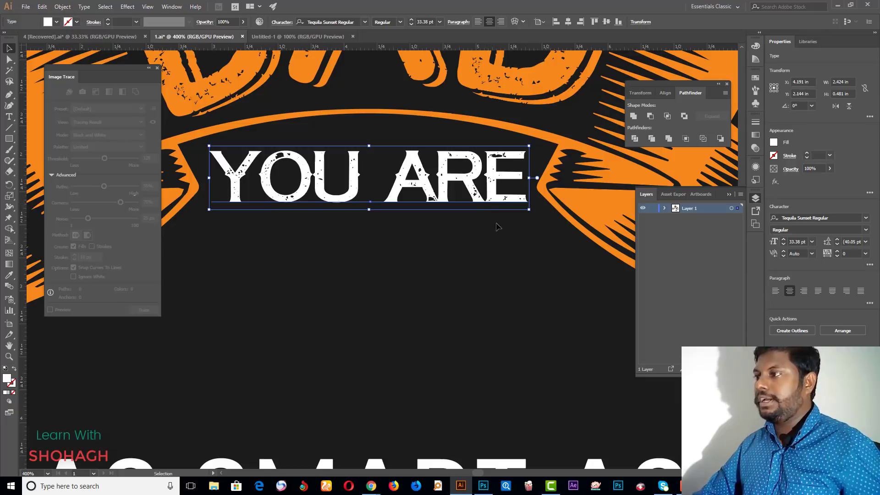
pyautogui.moveTo(529, 211); pyautogui.dragTo(541, 221)
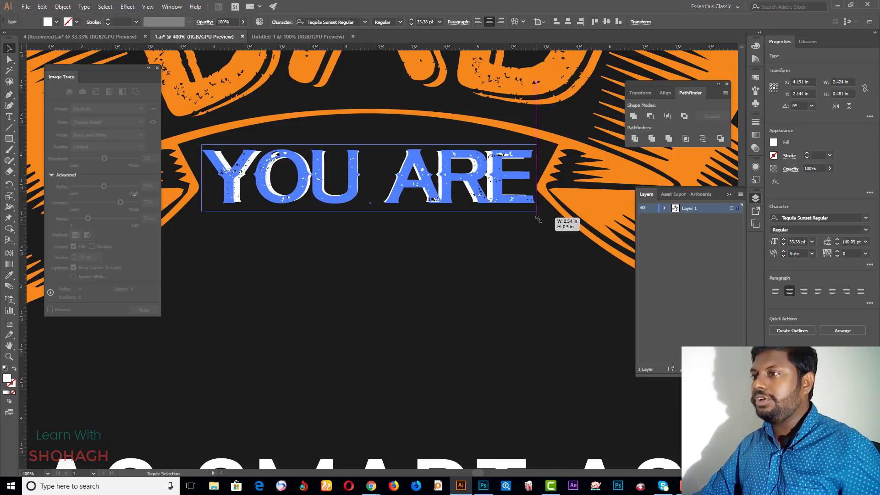
pyautogui.press('Left')
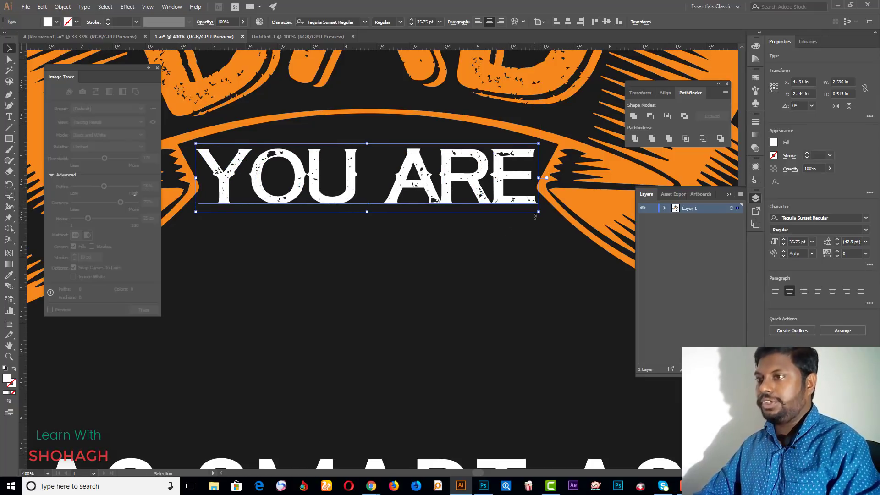
pyautogui.press('Left')
pyautogui.press('Left')
pyautogui.press('Left')
pyautogui.press('Left')
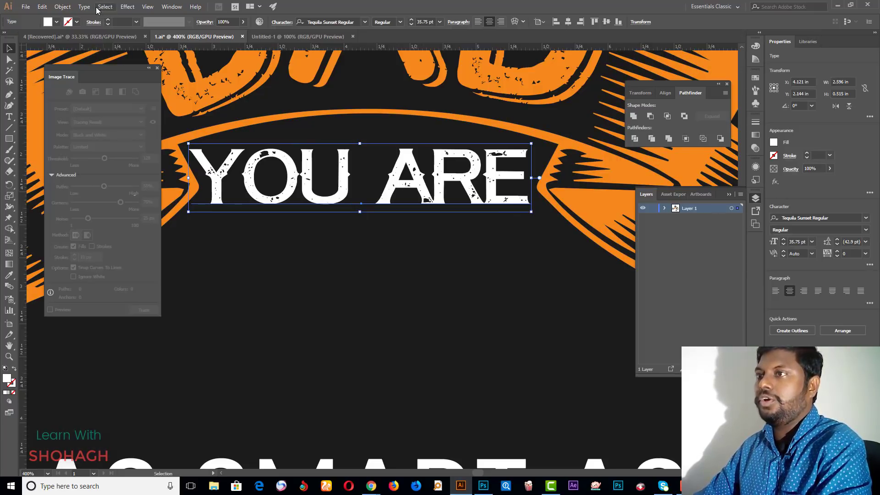
# Step: Apply an Arc Upper warp effect to YOU ARE with a 20% bend
pyautogui.click(126, 8)
pyautogui.moveTo(169, 125)
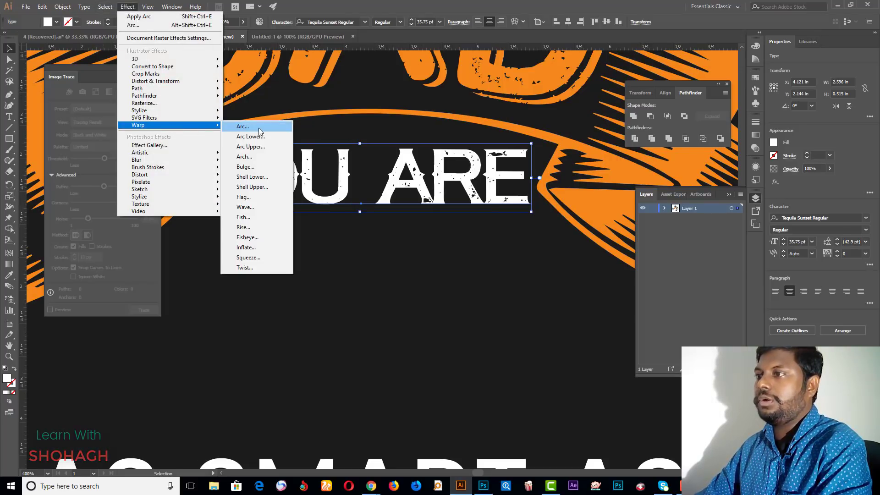
pyautogui.click(259, 128)
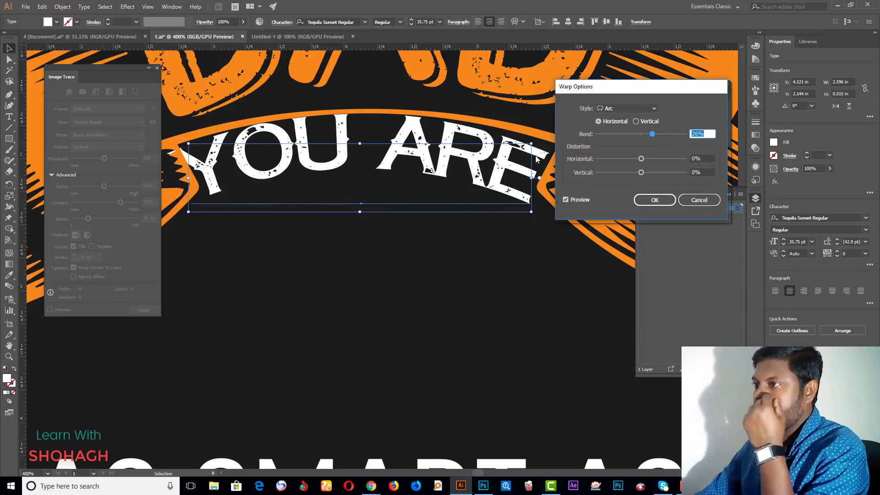
pyautogui.click(621, 110)
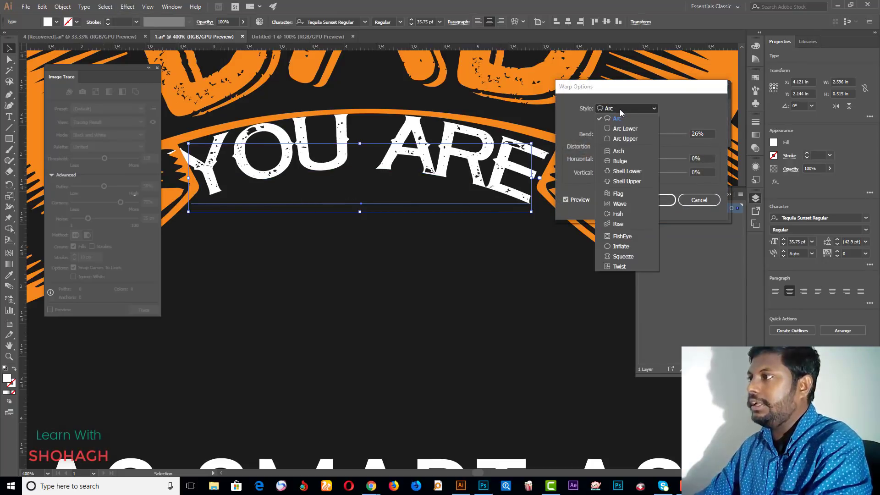
pyautogui.click(630, 139)
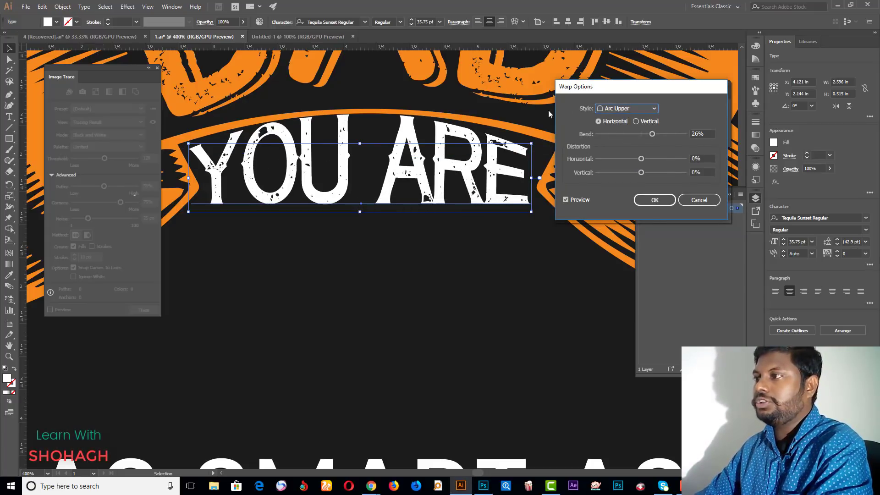
pyautogui.click(702, 133)
pyautogui.press('Down')
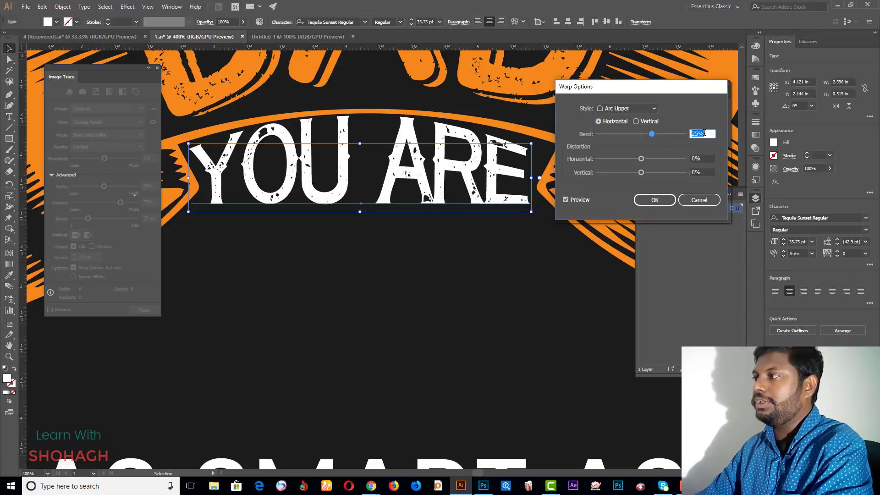
pyautogui.press('Down')
pyautogui.press('Down')
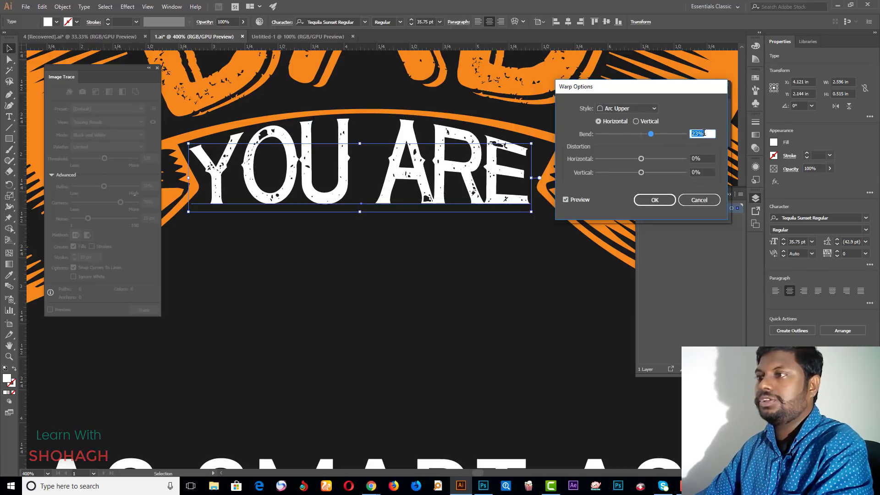
pyautogui.press('Down')
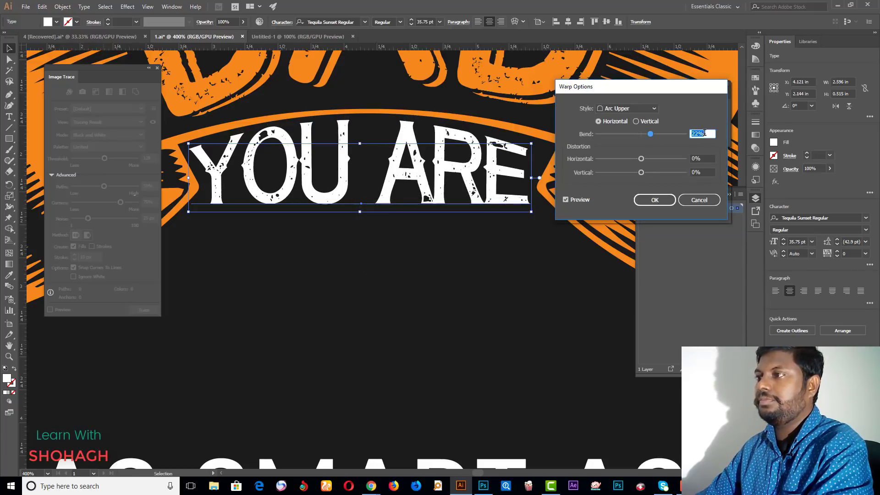
pyautogui.press('Down')
pyautogui.press('Down')
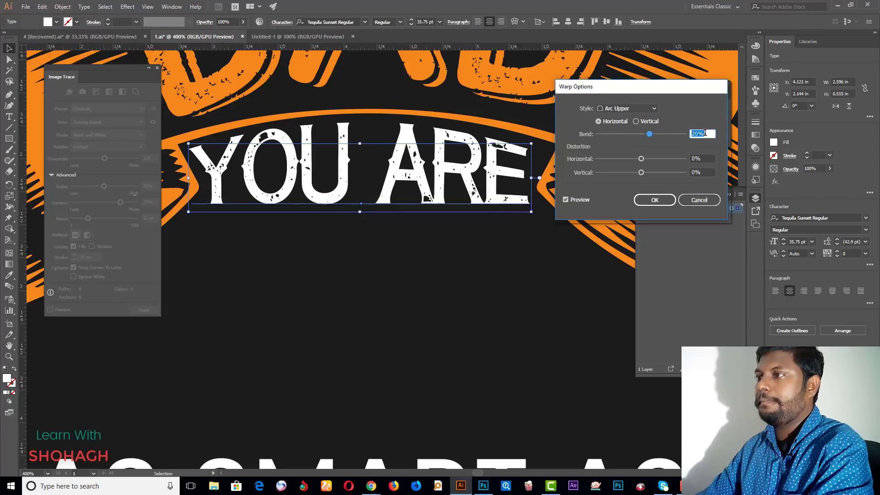
pyautogui.click(655, 200)
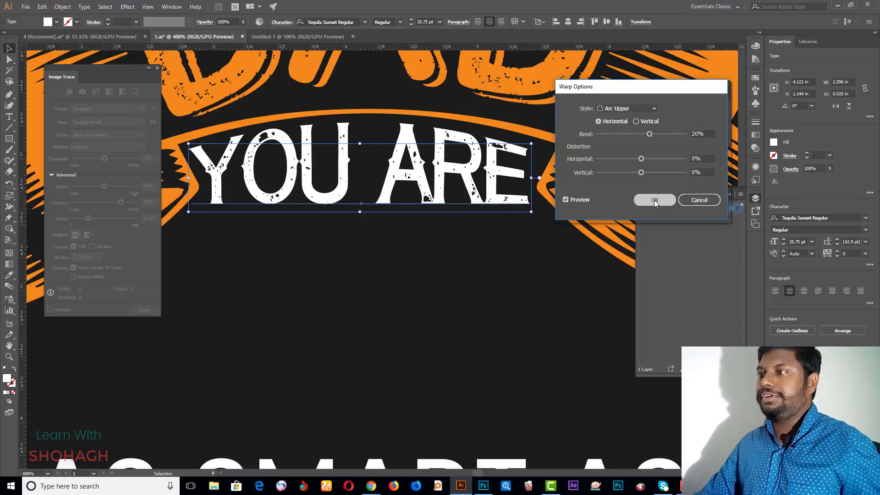
# Step: Expand the warped YOU ARE text into artwork and nudge it down and right
pyautogui.click(62, 6)
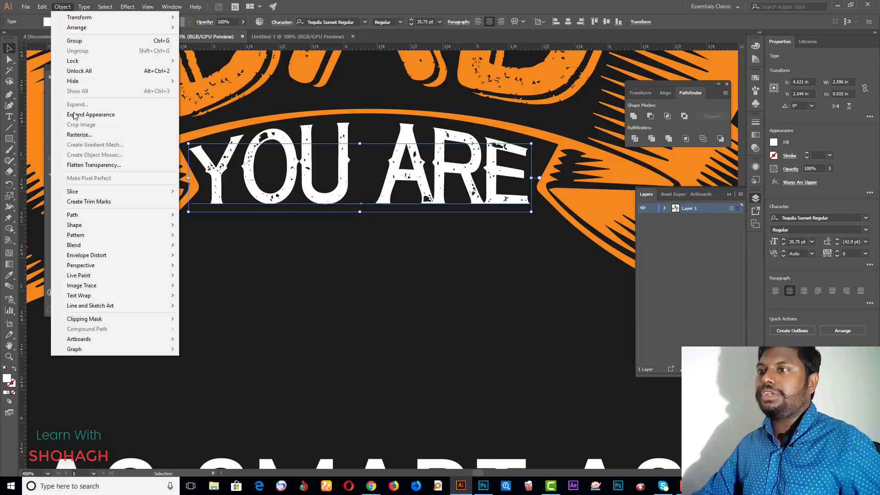
pyautogui.click(83, 114)
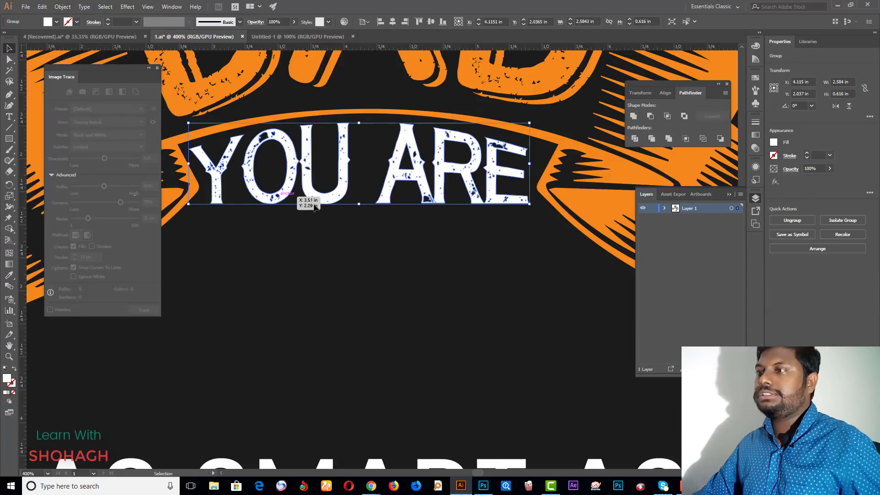
pyautogui.click(62, 6)
pyautogui.press('Escape')
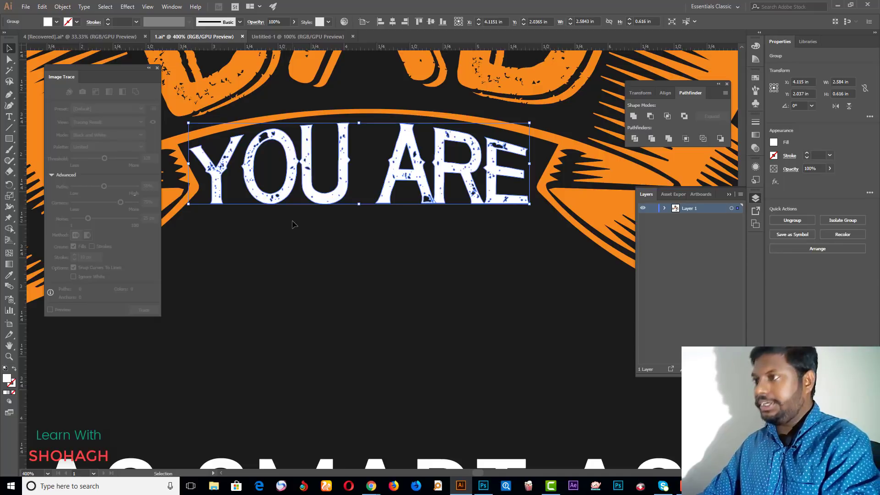
pyautogui.press('Down')
pyautogui.press('Down')
pyautogui.press('Down')
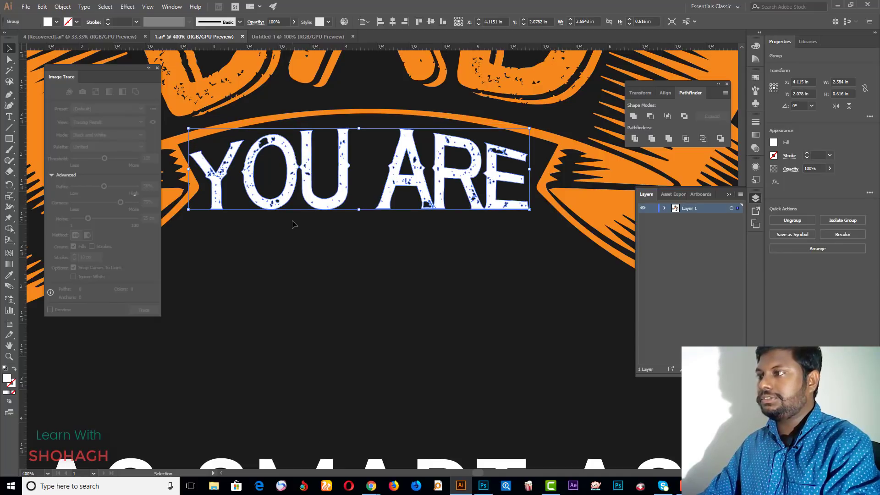
pyautogui.press('Right')
pyautogui.press('Right')
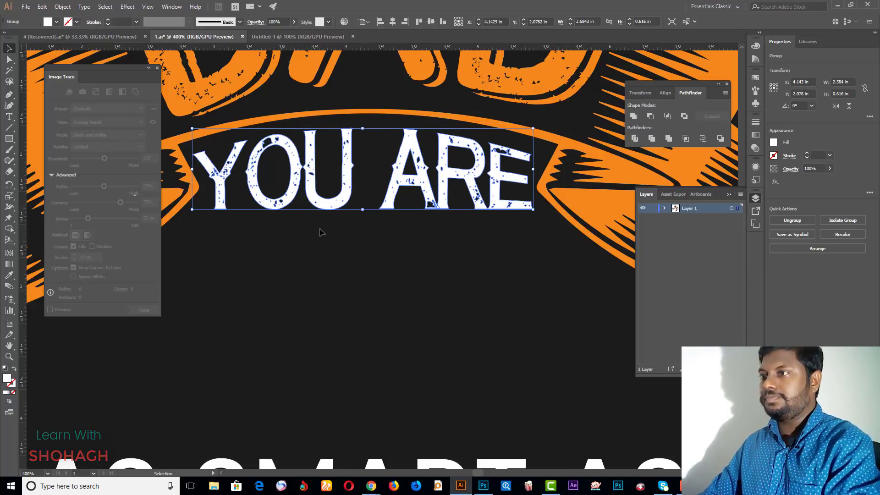
# Step: Squash YOU ARE slightly shorter, to about 2.584 × 0.561 in, and nudge it up
pyautogui.click(346, 277)
pyautogui.scroll(-3, 434, 261)
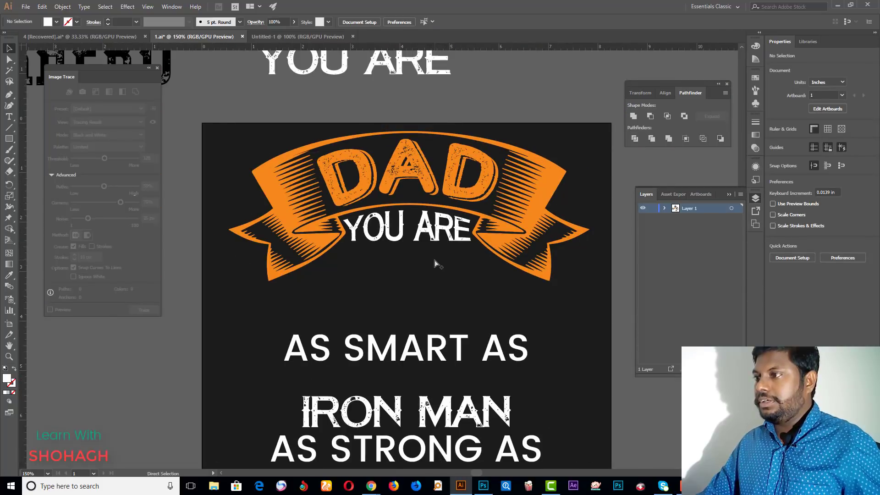
pyautogui.scroll(-2, 437, 263)
pyautogui.scroll(-1, 427, 261)
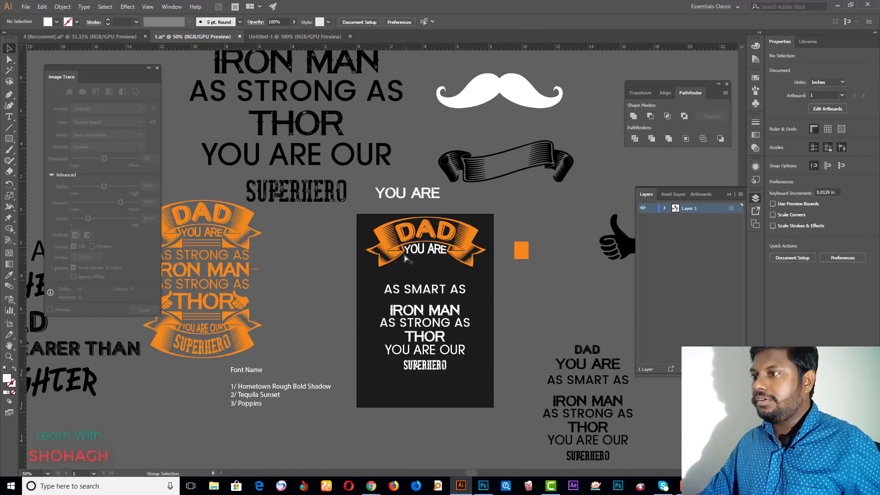
pyautogui.scroll(4, 405, 259)
pyautogui.scroll(2, 521, 235)
pyautogui.click(522, 240)
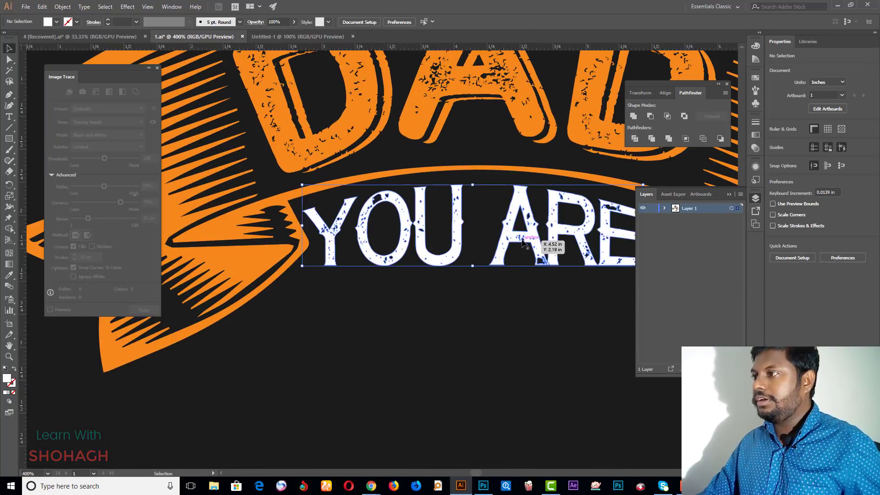
pyautogui.moveTo(473, 265); pyautogui.dragTo(472, 258)
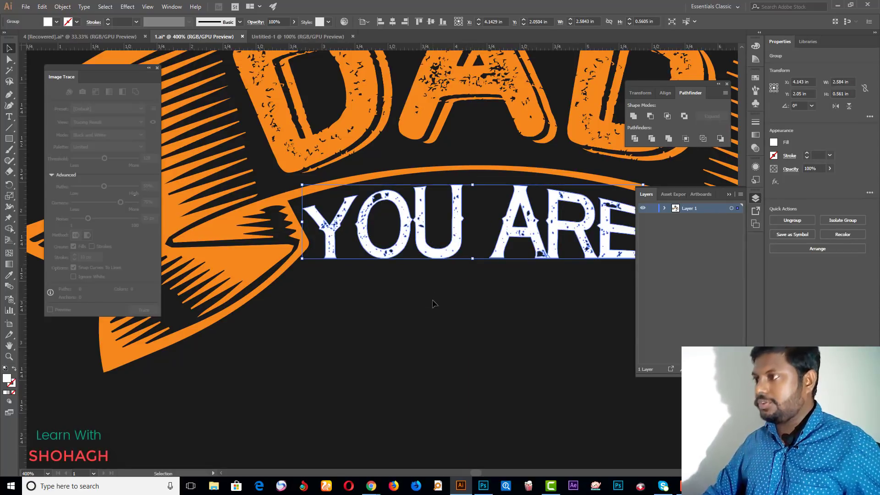
pyautogui.press('Up')
pyautogui.press('Up')
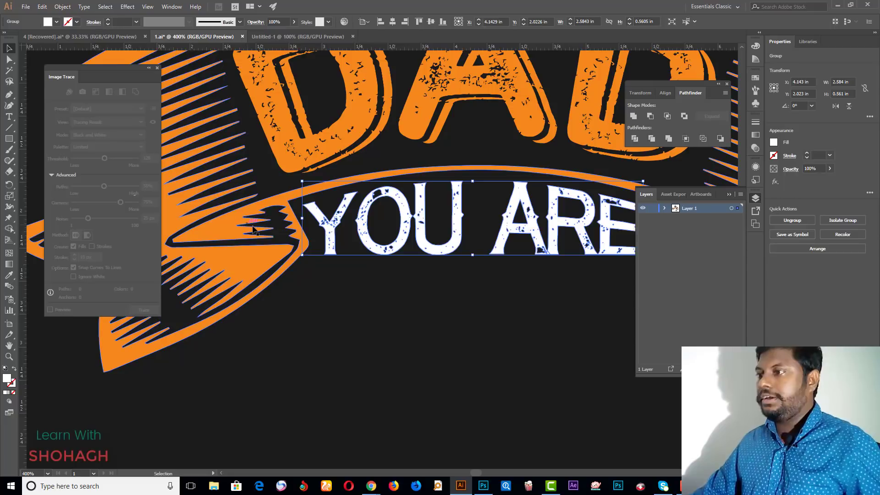
pyautogui.click(352, 307)
# Step: Move the AS SMART AS line up toward YOU ARE
pyautogui.scroll(-3, 353, 309)
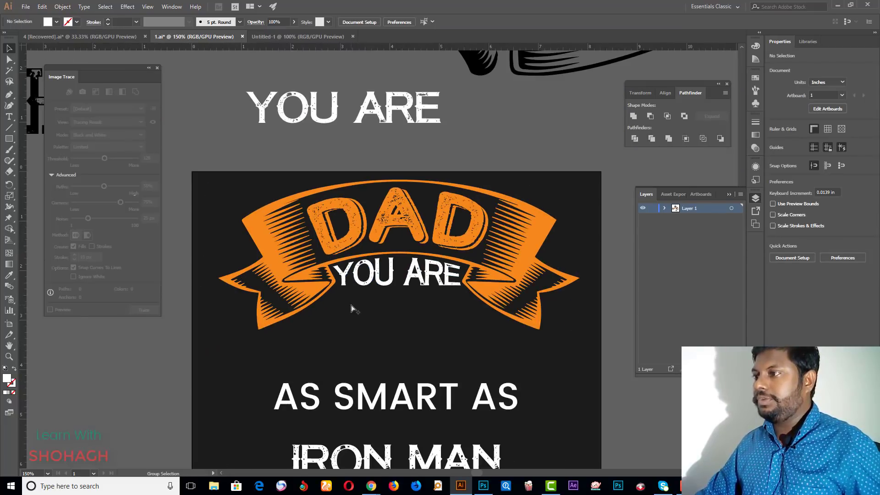
pyautogui.scroll(-1, 403, 293)
pyautogui.scroll(-1, 403, 293)
pyautogui.moveTo(416, 302)
pyautogui.mouseDown()
pyautogui.moveTo(416, 273)
pyautogui.moveTo(482, 265)
pyautogui.mouseUp()
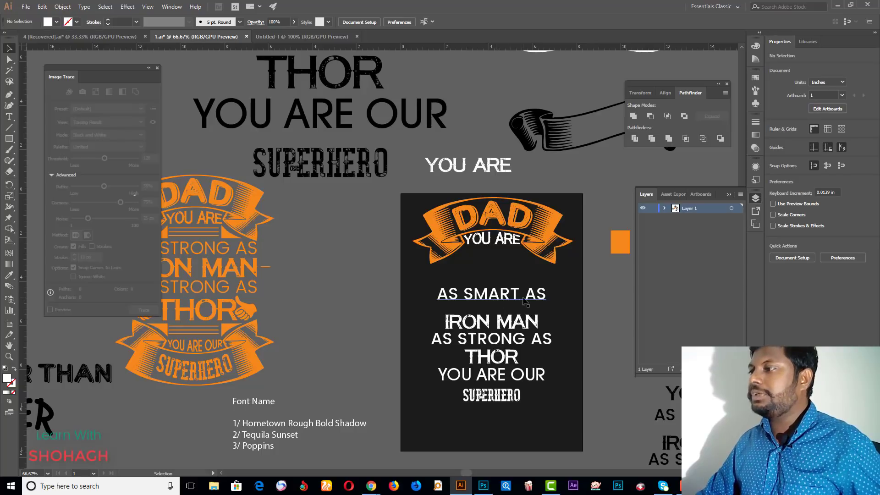
pyautogui.moveTo(513, 301); pyautogui.dragTo(508, 272)
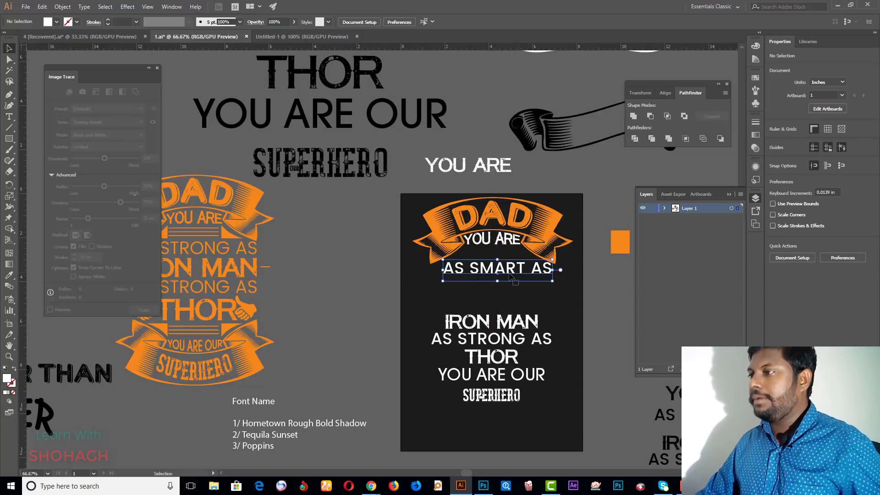
pyautogui.scroll(2, 506, 270)
pyautogui.rightClick(504, 266)
pyautogui.click(527, 324)
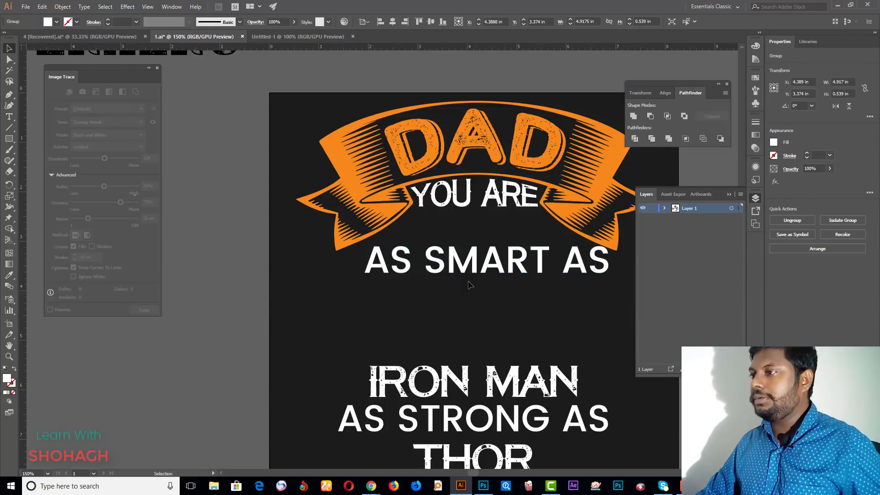
# Step: Shift the YOU ARE letters very slightly left
pyautogui.click(426, 207)
pyautogui.click(458, 202)
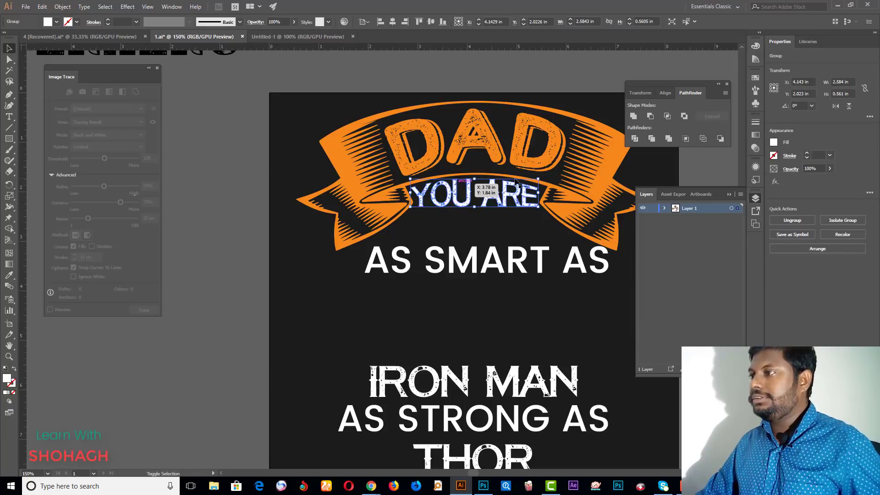
pyautogui.click(533, 226)
pyautogui.scroll(1, 522, 221)
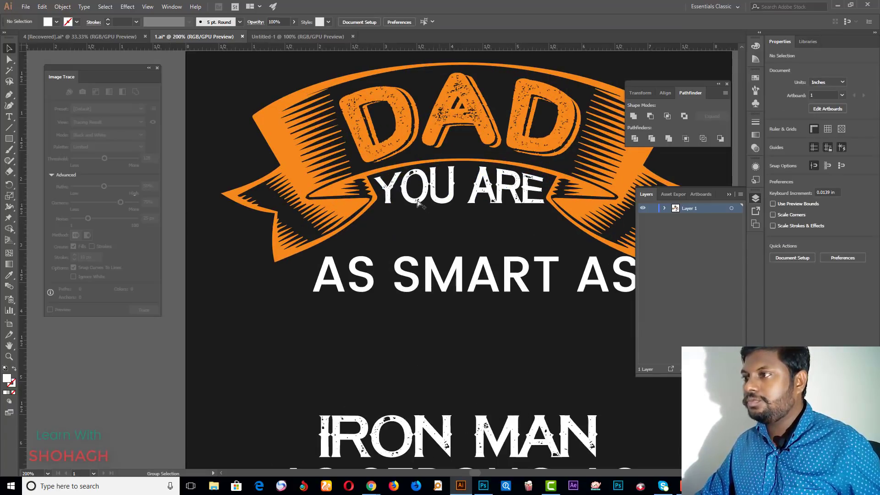
pyautogui.scroll(3, 418, 203)
pyautogui.scroll(3, 339, 163)
pyautogui.moveTo(337, 158); pyautogui.dragTo(331, 158)
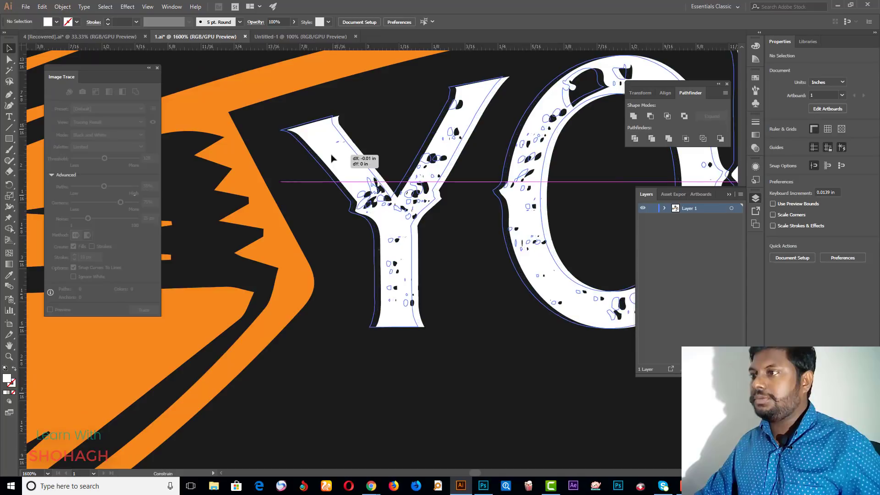
pyautogui.scroll(-3, 334, 160)
pyautogui.scroll(-3, 334, 161)
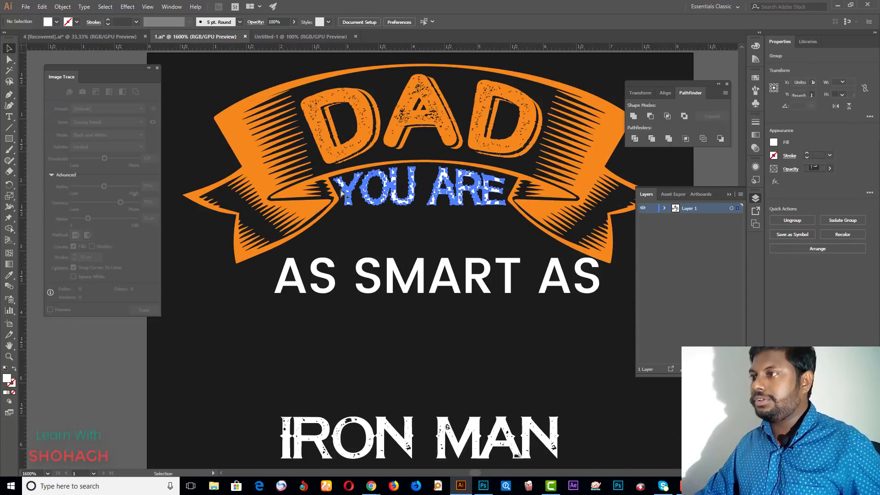
# Step: Group AS SMART AS with the DAD banner and centre them horizontally
pyautogui.click(414, 125)
pyautogui.keyDown('shift'); pyautogui.click(417, 181); pyautogui.keyUp('shift')
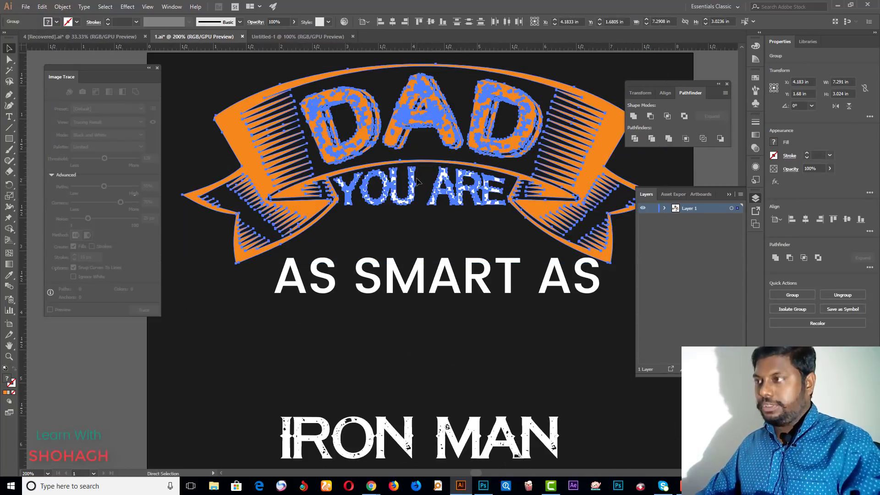
pyautogui.press('v')
pyautogui.click(448, 360)
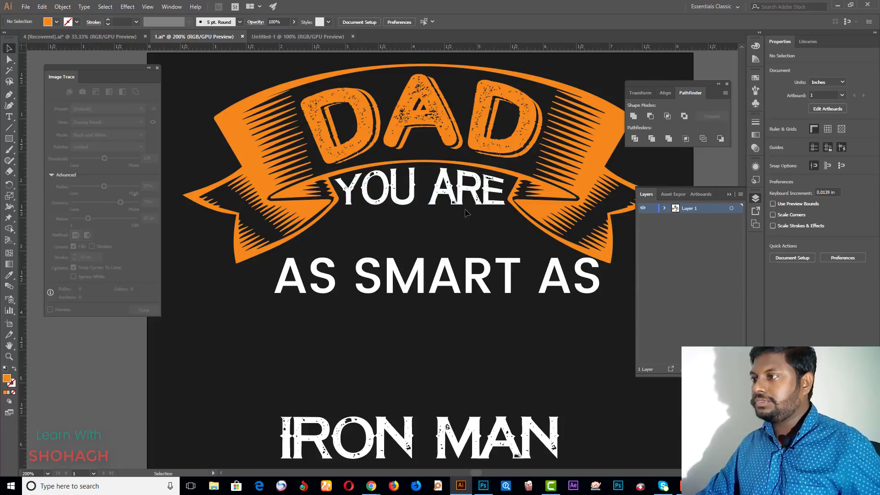
pyautogui.click(444, 274)
pyautogui.keyDown('shift'); pyautogui.click(427, 133); pyautogui.keyUp('shift')
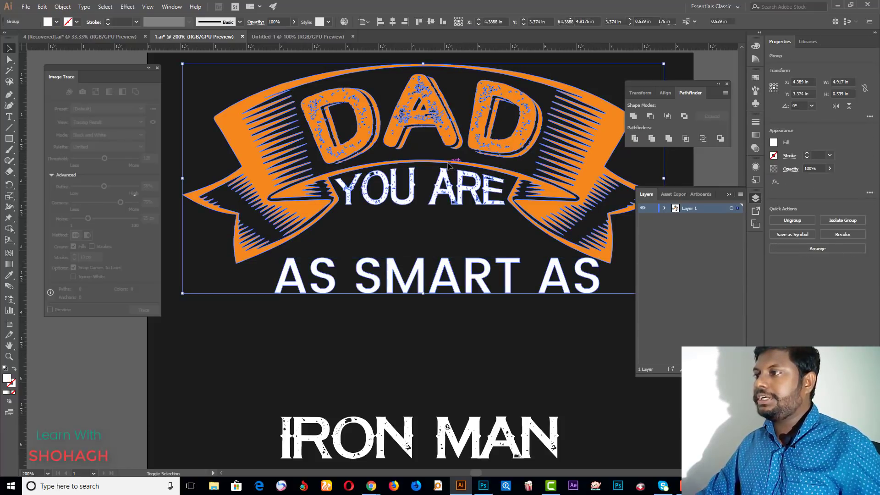
pyautogui.hotkey('ctrl', 'g')
pyautogui.click(392, 22)
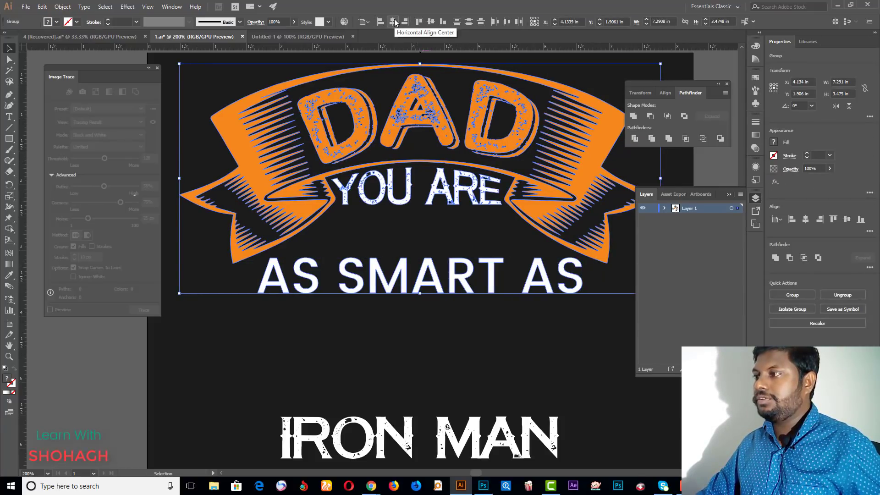
pyautogui.click(411, 323)
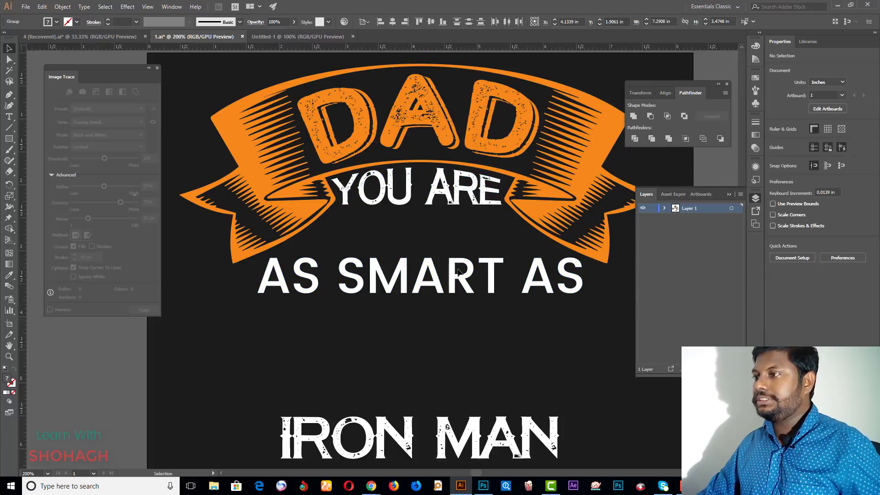
# Step: Move the orange reference design further right, out of the way
pyautogui.click(468, 270)
pyautogui.keyDown('alt'); pyautogui.scroll(-2, 474, 271); pyautogui.keyUp('alt')
pyautogui.scroll(-1, 475, 272)
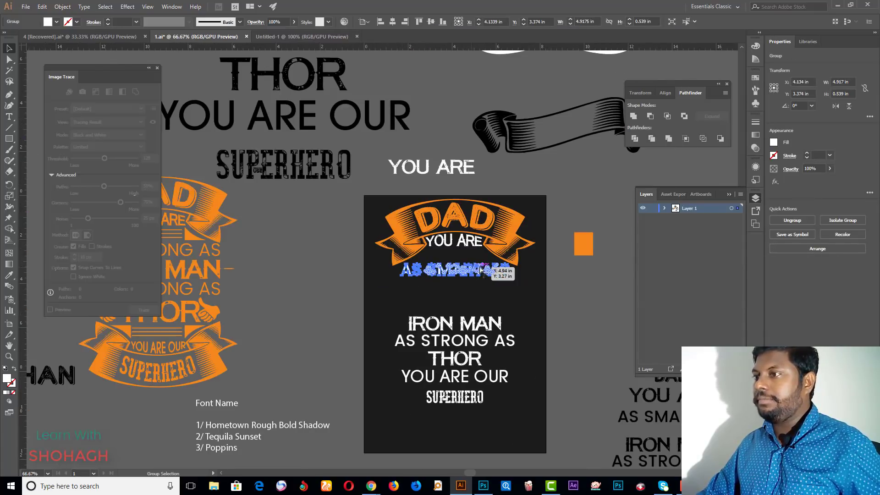
pyautogui.hscroll(-2, 334, 375)
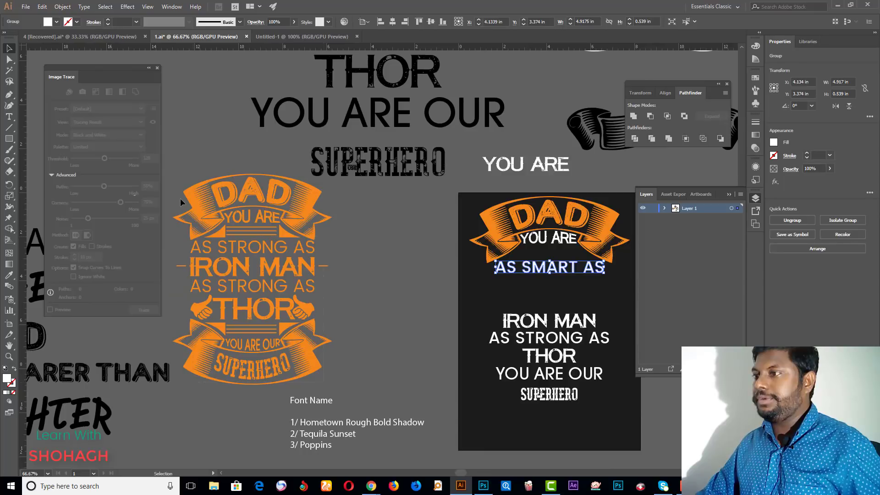
pyautogui.moveTo(309, 209); pyautogui.dragTo(404, 209)
pyautogui.click(447, 229)
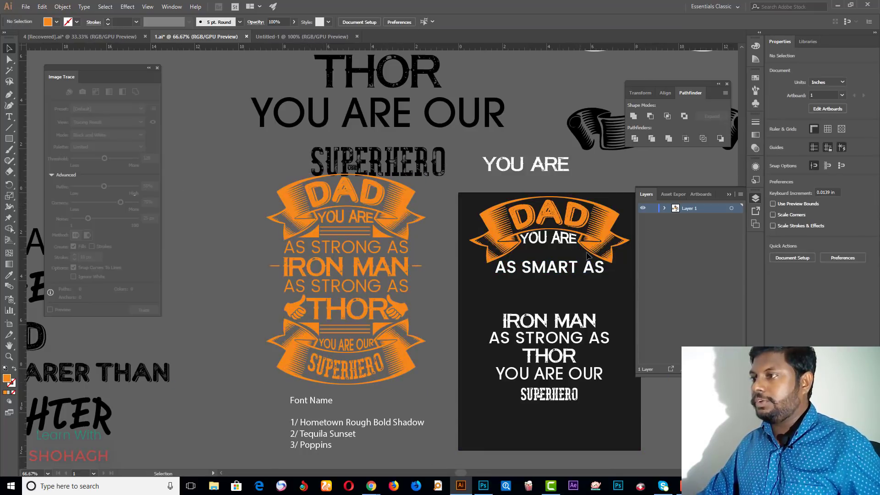
pyautogui.scroll(1, 588, 255)
pyautogui.scroll(4, 629, 268)
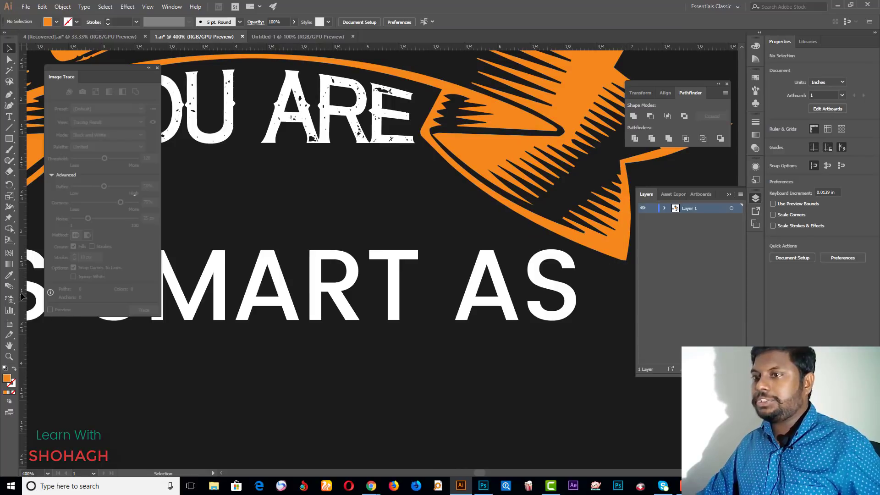
# Step: Line the vertical ruler guide up with the ribbon's left tip
pyautogui.click(616, 263)
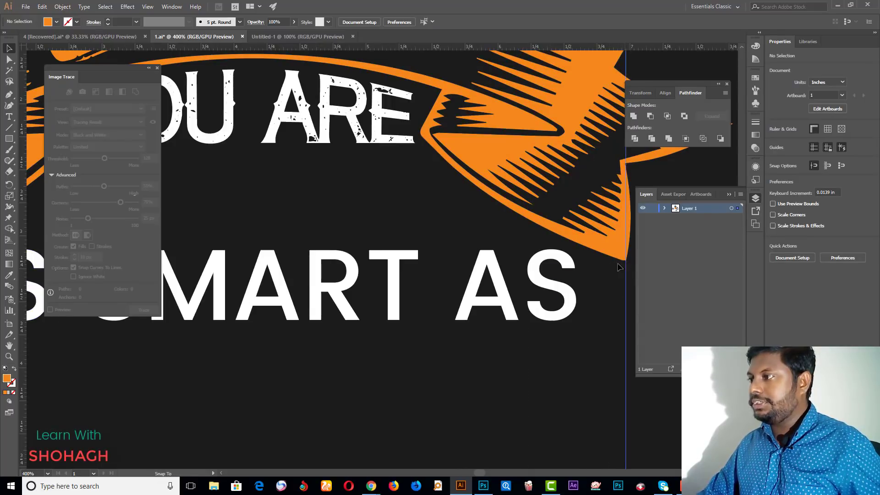
pyautogui.scroll(-4, 596, 261)
pyautogui.scroll(4, 454, 258)
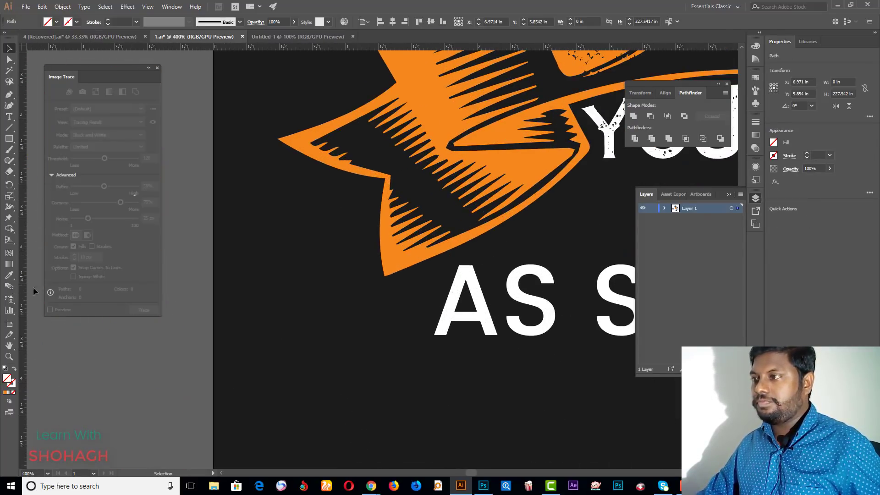
pyautogui.moveTo(367, 285); pyautogui.dragTo(384, 280)
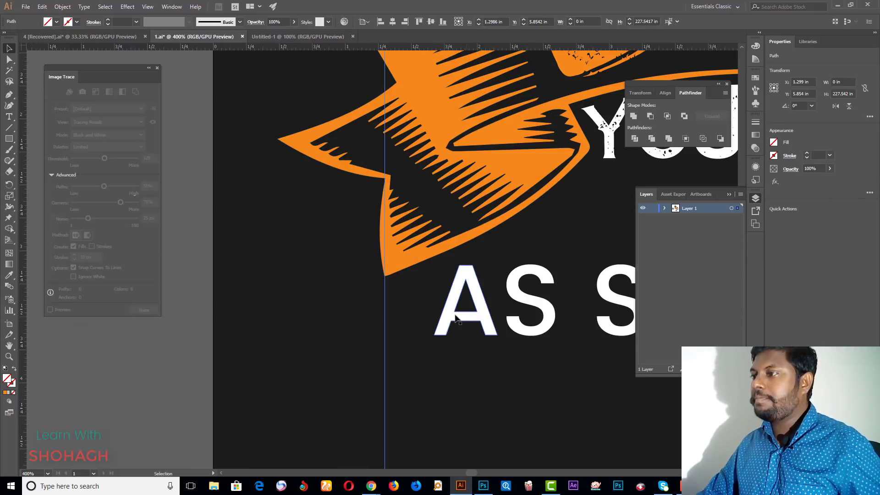
# Step: Widen AS SMART AS to about 5.67 × 0.622 in to meet the guide, then nudge it down
pyautogui.click(450, 314)
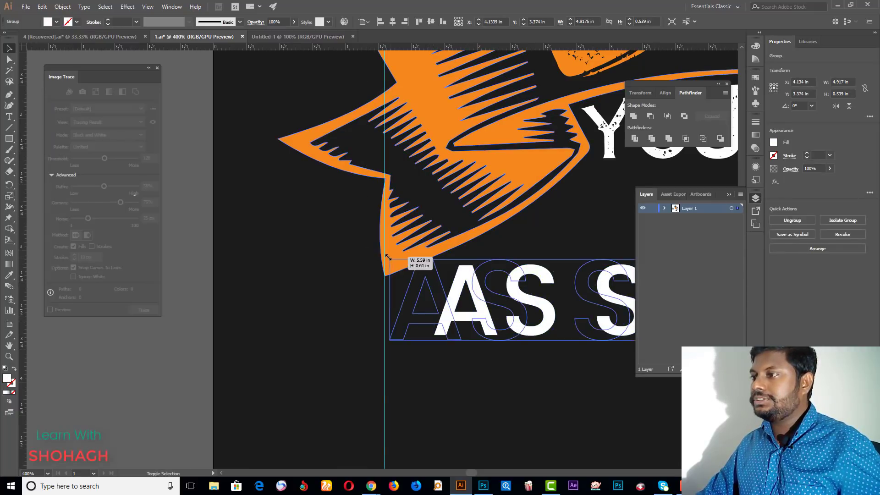
pyautogui.moveTo(433, 265); pyautogui.dragTo(384, 256)
pyautogui.scroll(-2, 403, 307)
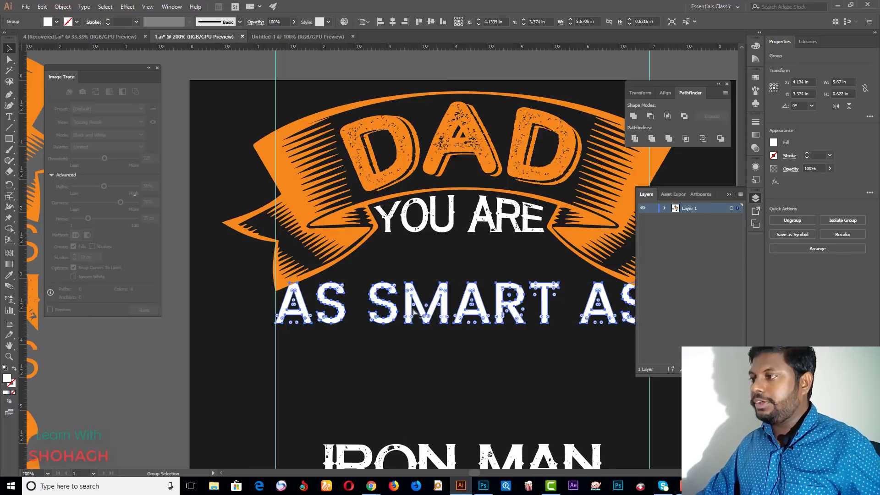
pyautogui.scroll(-1, 404, 306)
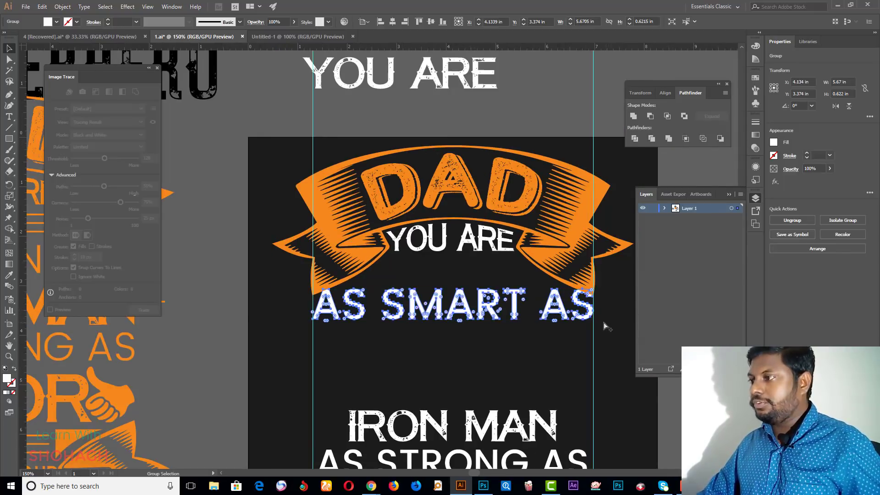
pyautogui.scroll(4, 599, 325)
pyautogui.scroll(-2, 586, 311)
pyautogui.scroll(-1, 613, 299)
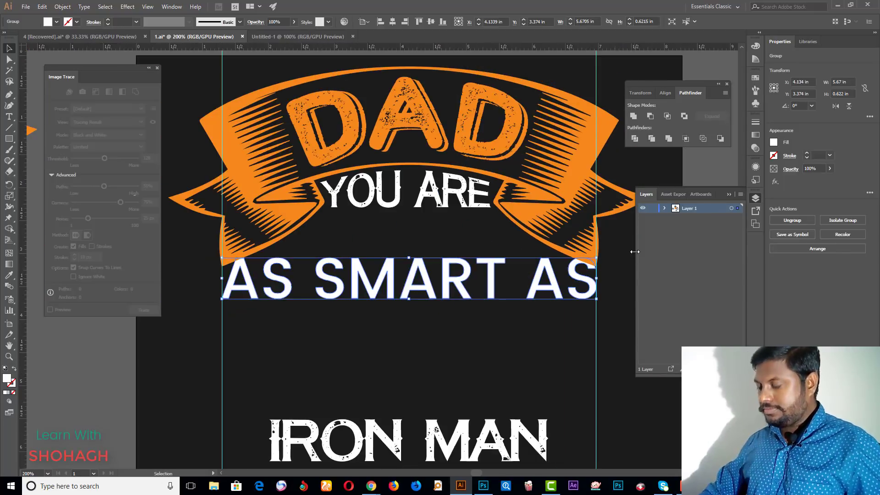
pyautogui.press('Down')
pyautogui.press('Down')
pyautogui.press('Down')
pyautogui.press('Down')
pyautogui.press('Down')
pyautogui.press('Down')
pyautogui.press('Down')
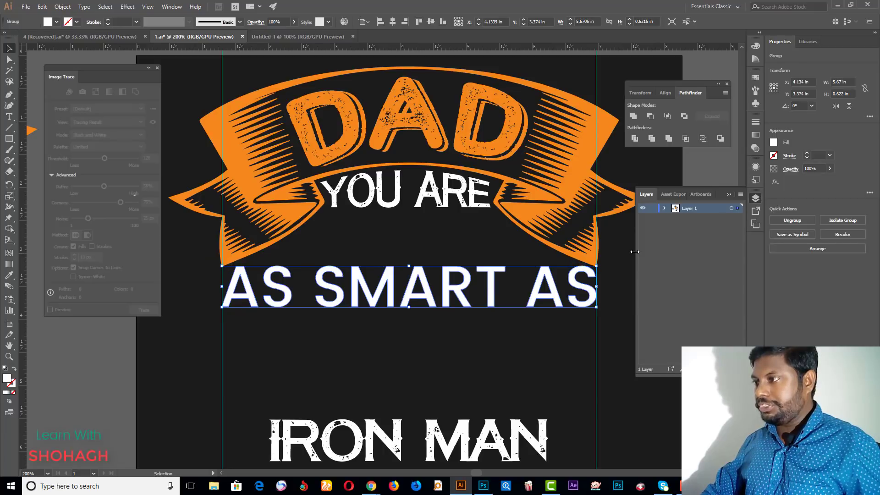
pyautogui.press('Down')
pyautogui.press('Down')
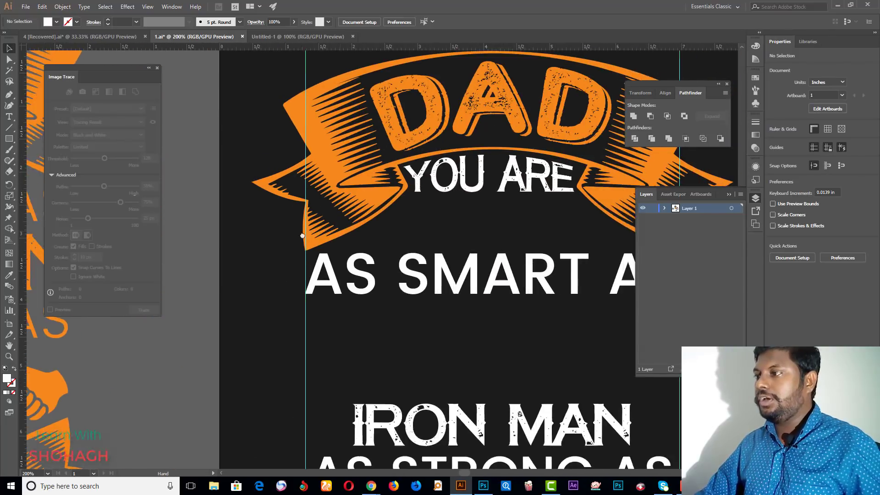
# Step: Draw a curved triangular flap with no fill under the ribbon's right end using the Pen
pyautogui.scroll(3, 600, 260)
pyautogui.scroll(2, 600, 260)
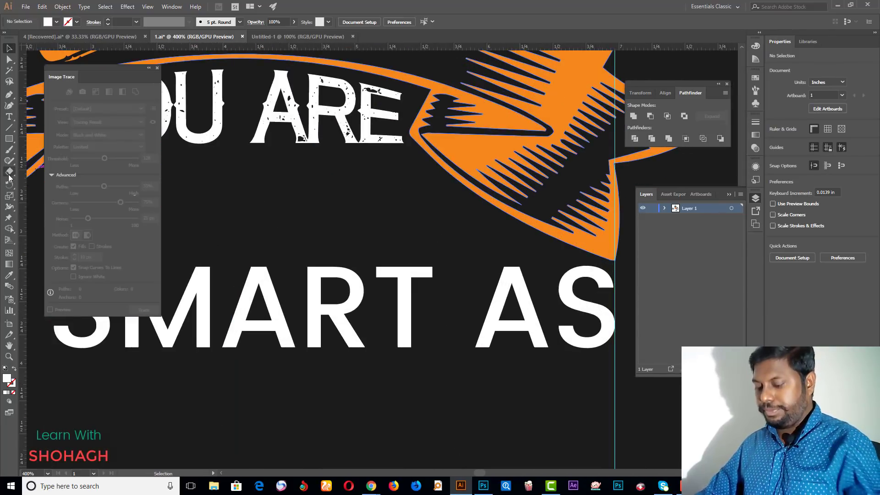
pyautogui.press('p')
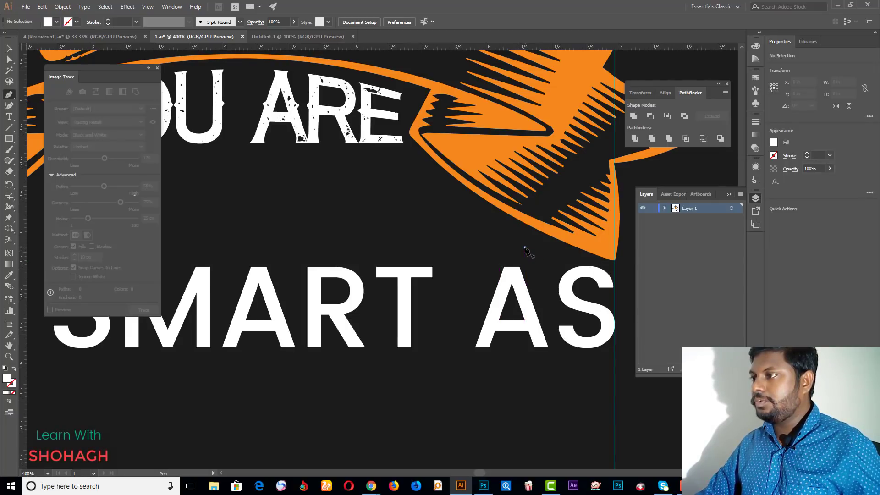
pyautogui.click(525, 249)
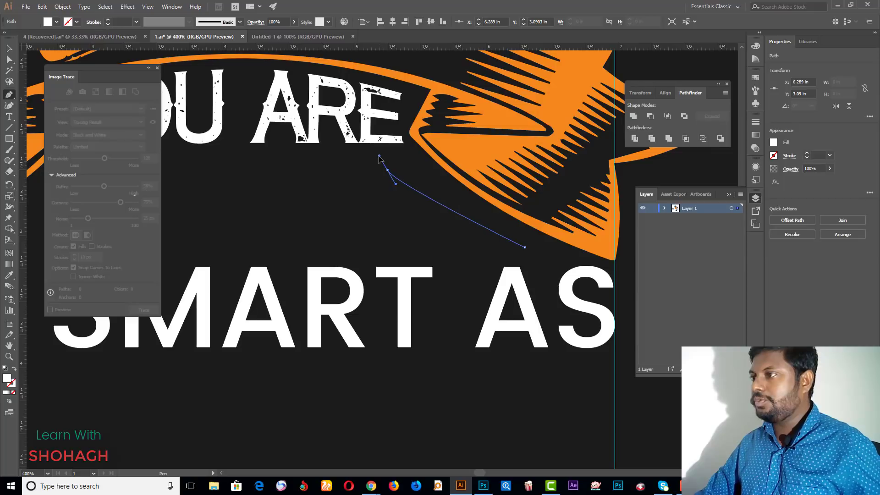
pyautogui.moveTo(395, 158); pyautogui.dragTo(424, 210)
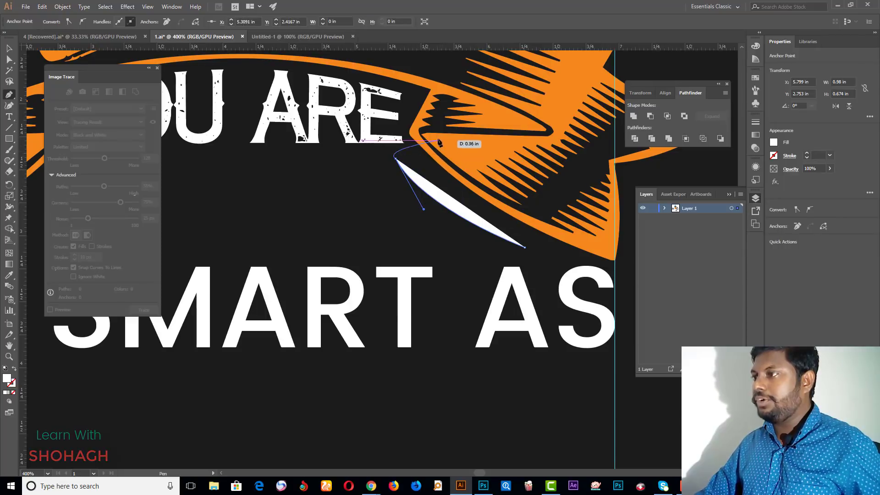
pyautogui.click(12, 393)
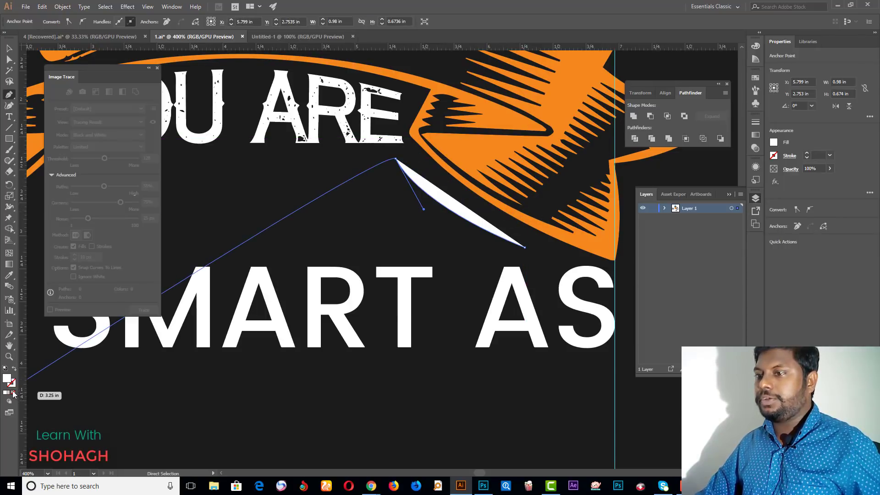
pyautogui.click(395, 159)
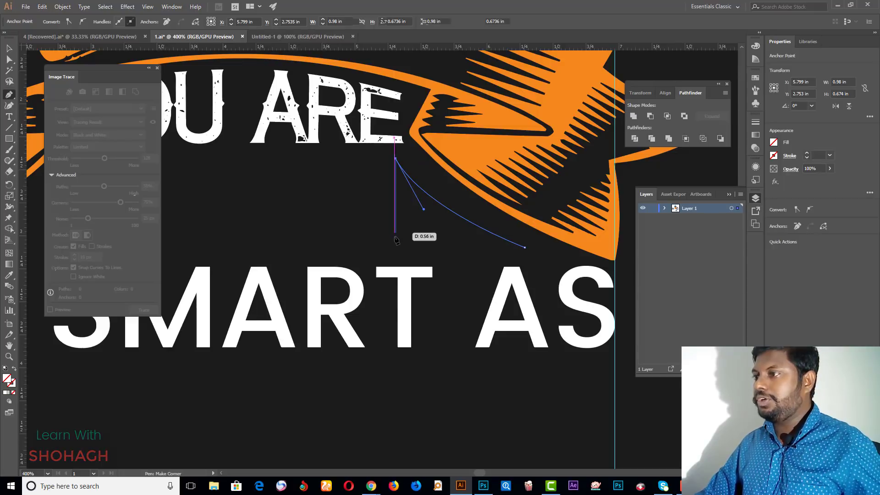
pyautogui.click(396, 248)
pyautogui.click(525, 248)
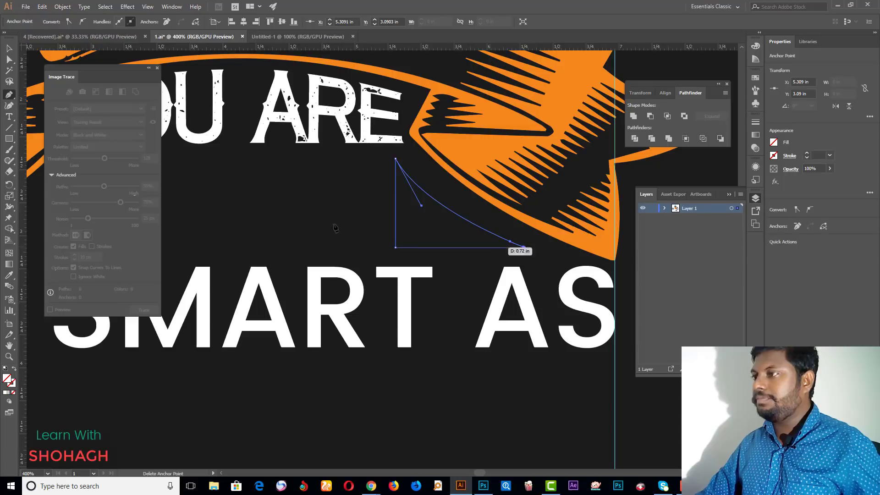
pyautogui.moveTo(524, 248); pyautogui.dragTo(213, 238)
# Step: Fill the flap with the ribbon's orange using the Eyedropper
pyautogui.press('i')
pyautogui.click(482, 141)
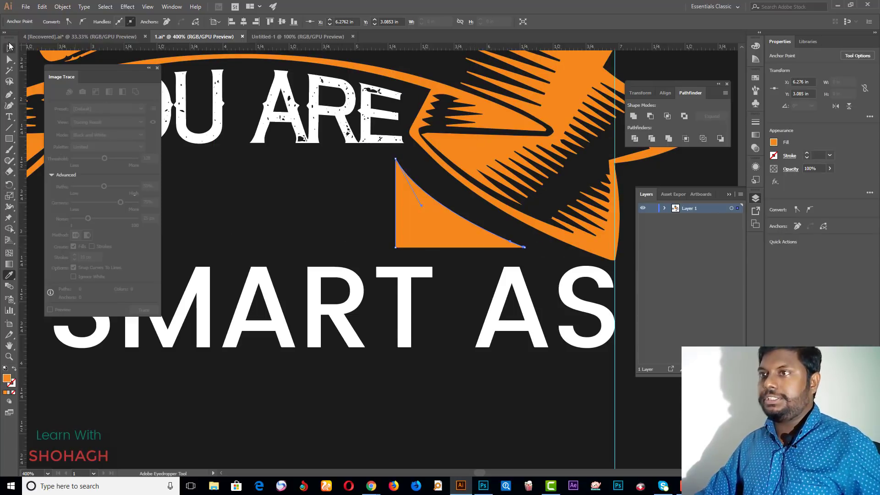
pyautogui.click(11, 48)
pyautogui.hotkey('ctrl', 'shift', 'a')
# Step: Make a vertically reflected copy of the orange flap
pyautogui.scroll(-2, 582, 242)
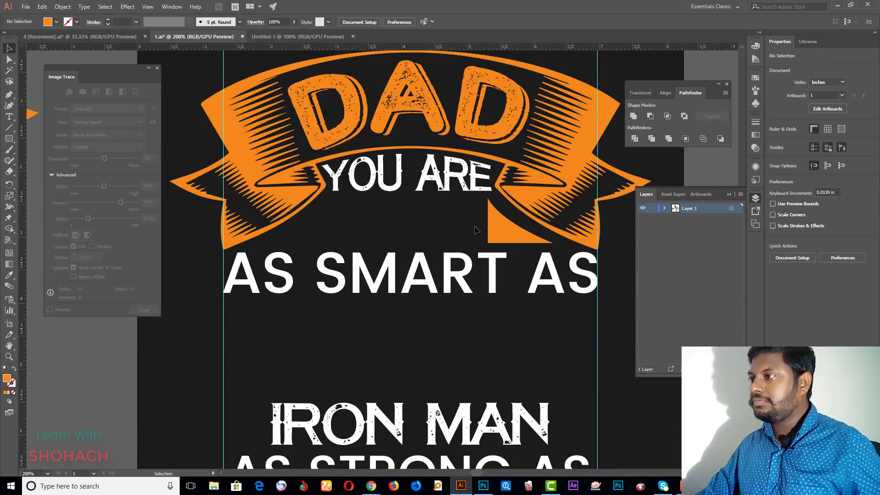
pyautogui.click(511, 227)
pyautogui.rightClick(510, 227)
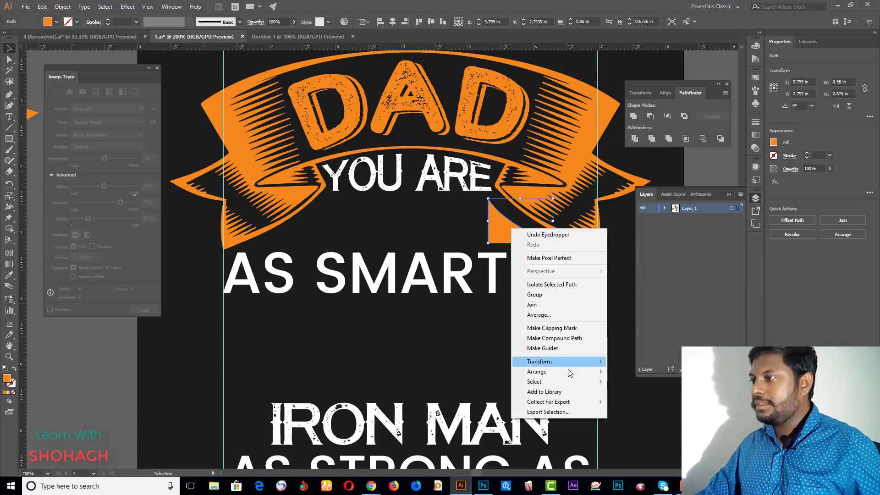
pyautogui.click(656, 394)
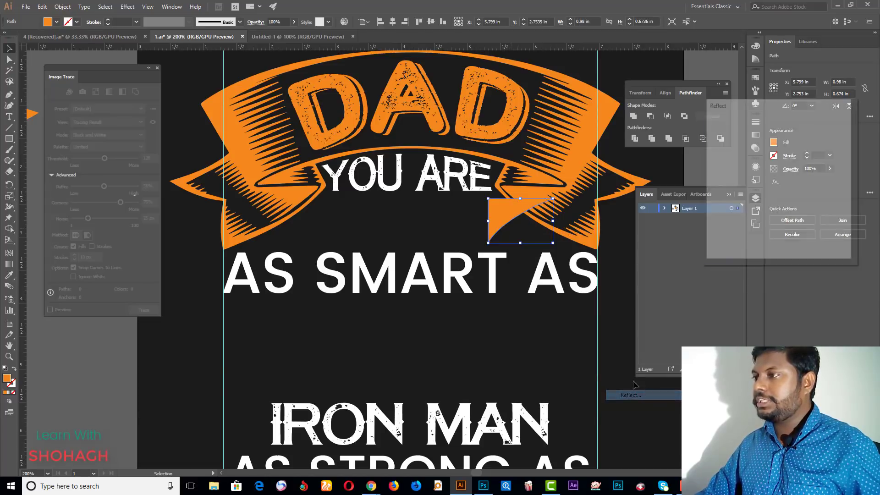
pyautogui.click(733, 151)
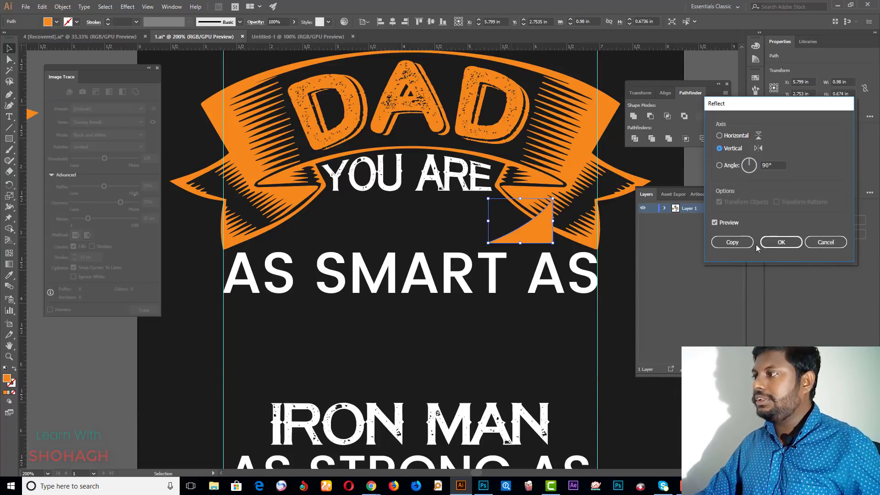
pyautogui.click(732, 242)
# Step: Position the mirrored flap under the ribbon's left end and group both flaps
pyautogui.press('a')
pyautogui.moveTo(491, 179); pyautogui.dragTo(348, 231)
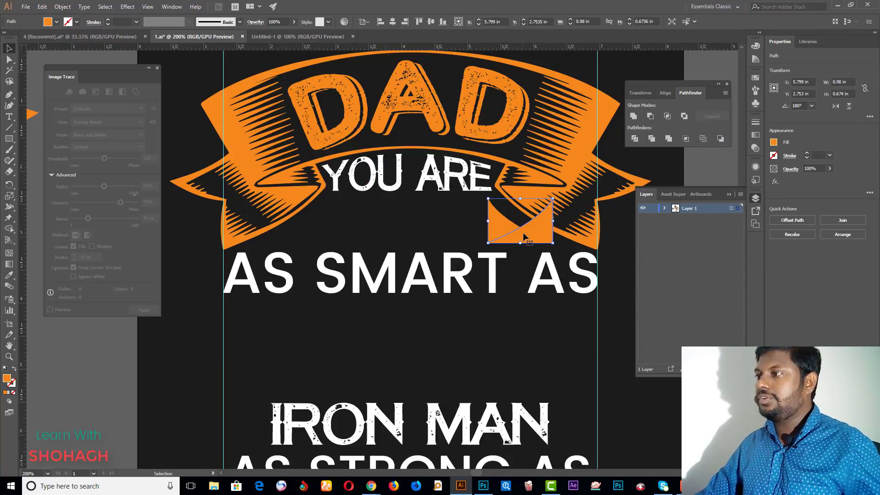
pyautogui.moveTo(525, 234); pyautogui.dragTo(297, 245)
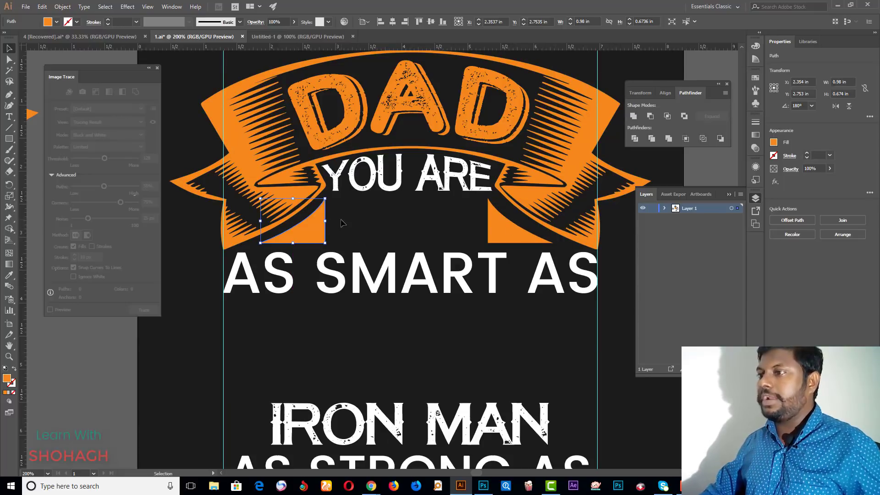
pyautogui.press('Right')
pyautogui.press('Right')
pyautogui.press('Right')
pyautogui.press('Right')
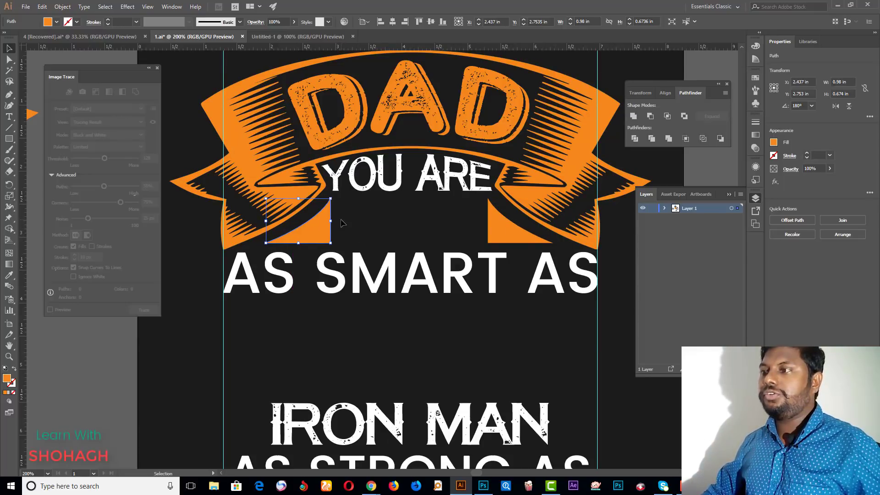
pyautogui.press('Right')
pyautogui.press('Right')
pyautogui.press('Right')
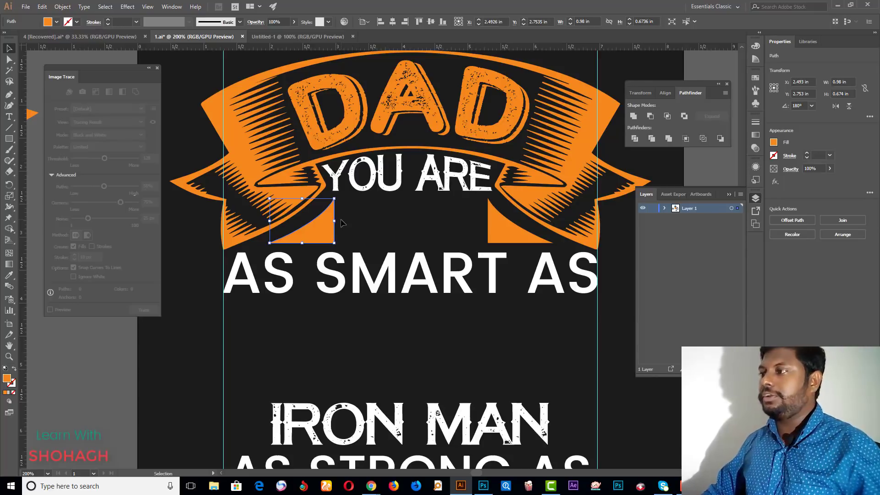
pyautogui.scroll(1, 352, 225)
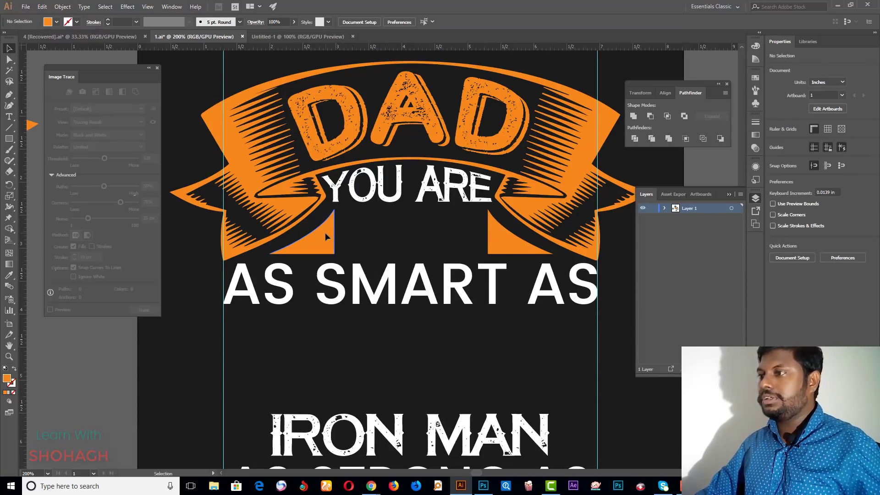
pyautogui.keyDown('shift'); pyautogui.click(502, 240); pyautogui.keyUp('shift')
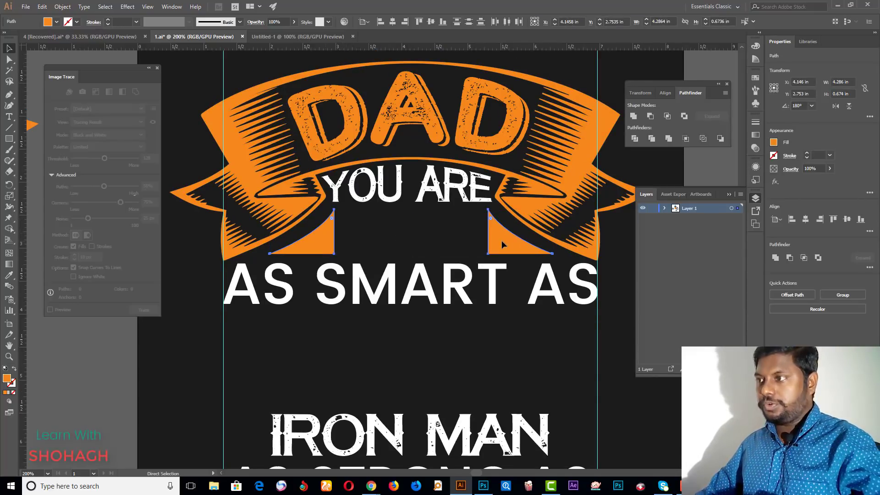
pyautogui.hotkey('ctrl', 'g')
# Step: Draw a horizontal line between the two flaps with the Line Segment tool
pyautogui.hotkey('ctrl', '=')
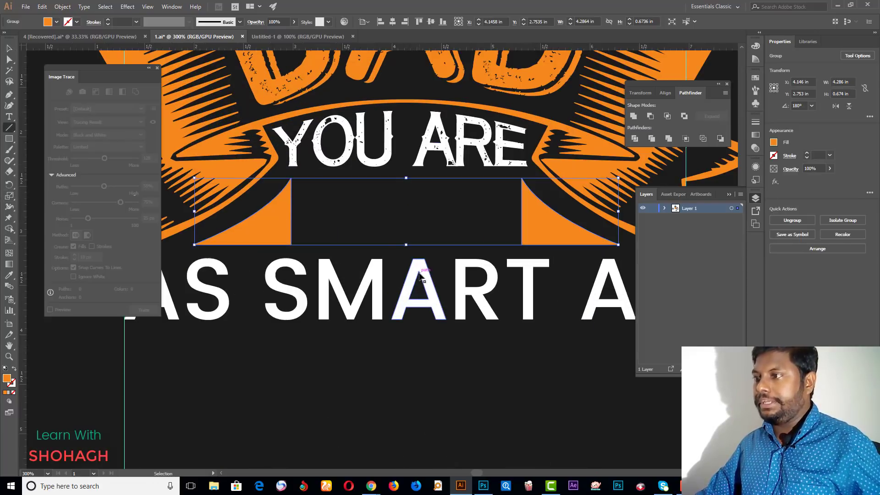
pyautogui.press('\\')
pyautogui.moveTo(293, 147)
pyautogui.mouseDown()
pyautogui.moveTo(294, 237)
pyautogui.moveTo(512, 237)
pyautogui.mouseUp()
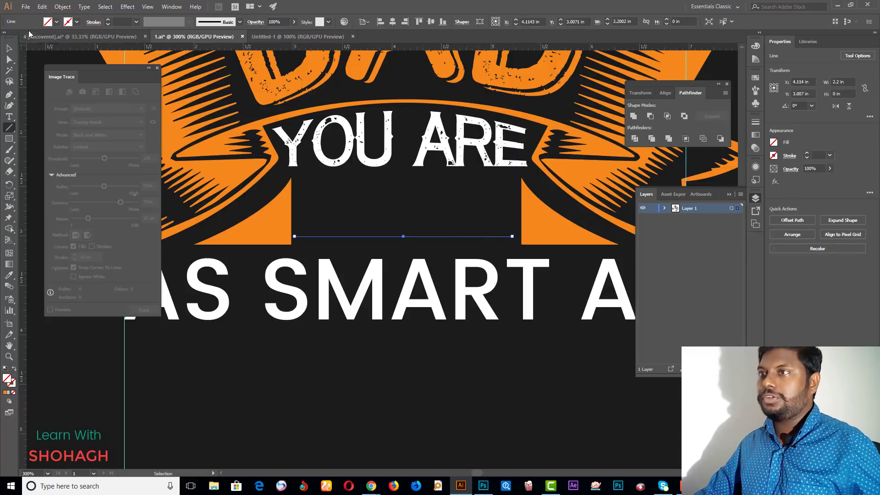
# Step: Give the line an orange 2 pt stroke and no fill
pyautogui.click(10, 50)
pyautogui.click(120, 22)
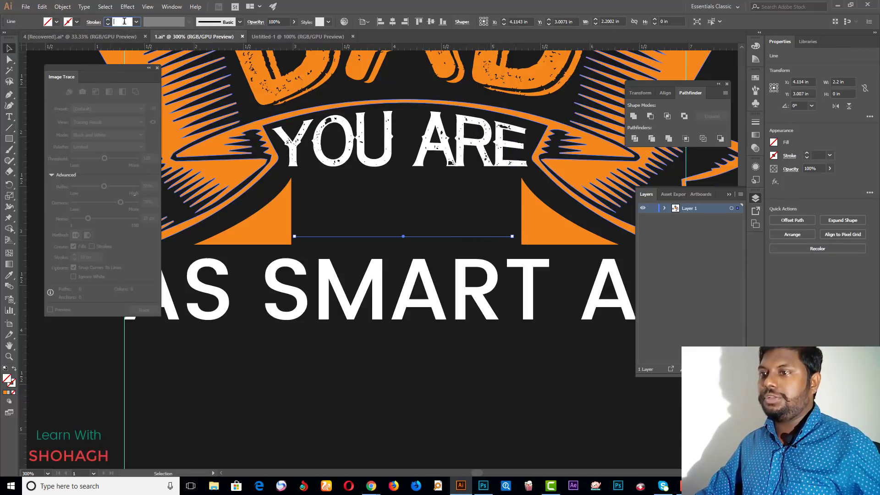
pyautogui.write('0.5')
pyautogui.press('Return')
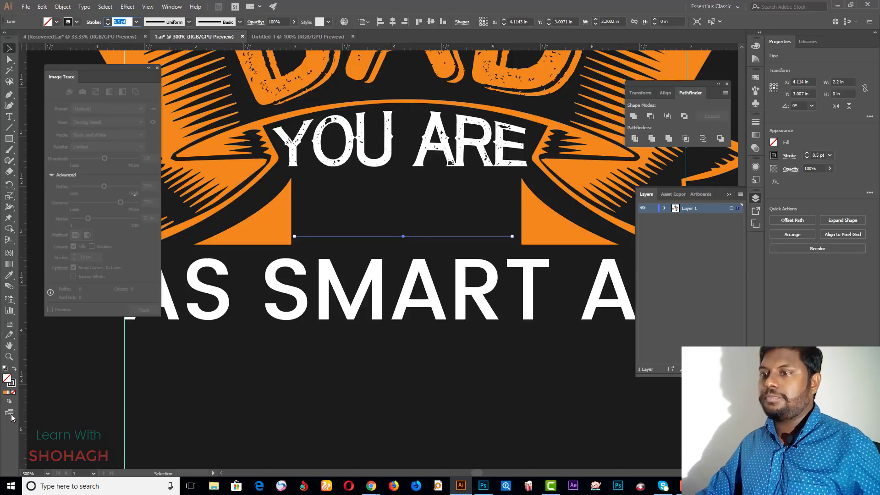
pyautogui.click(13, 390)
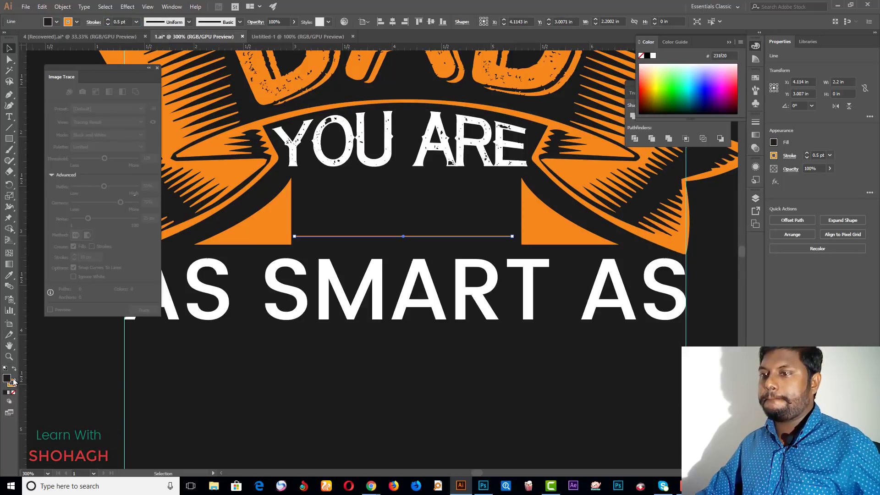
pyautogui.click(14, 393)
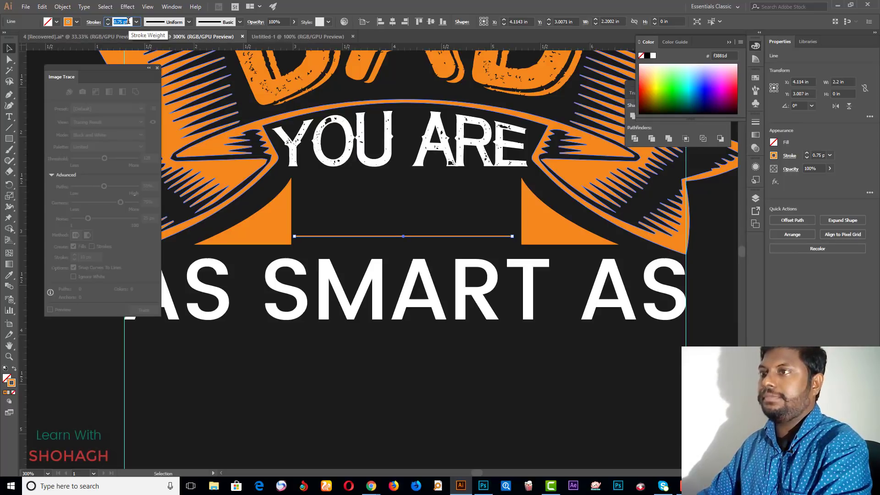
pyautogui.write('2')
pyautogui.press('Return')
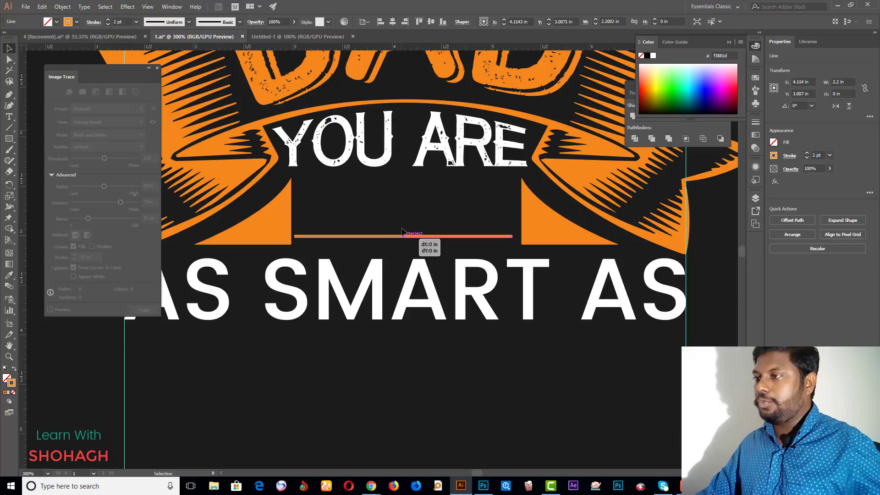
# Step: Duplicate the line upward into three stacked lines and expand them via Object > Expand
pyautogui.moveTo(403, 238); pyautogui.dragTo(403, 199)
pyautogui.moveTo(418, 242); pyautogui.dragTo(419, 243)
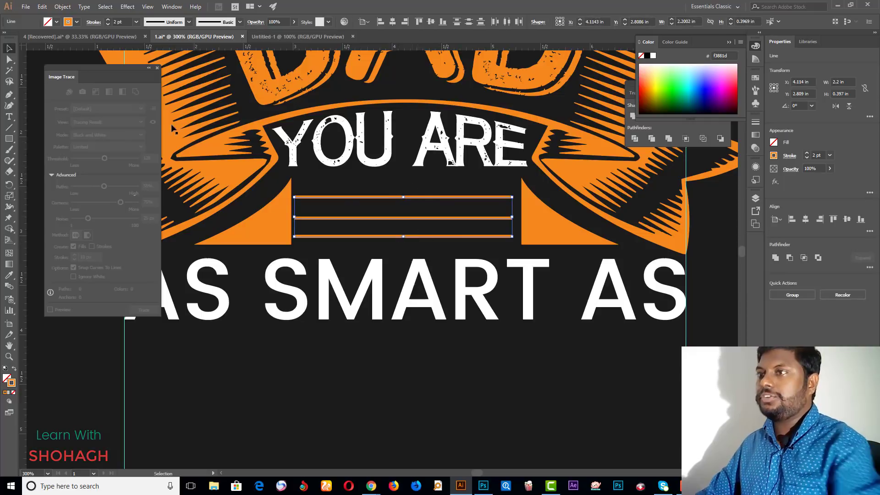
pyautogui.click(62, 7)
# Step: Expand the three stroked lines into filled shapes and distribute their vertical centers evenly
pyautogui.click(80, 105)
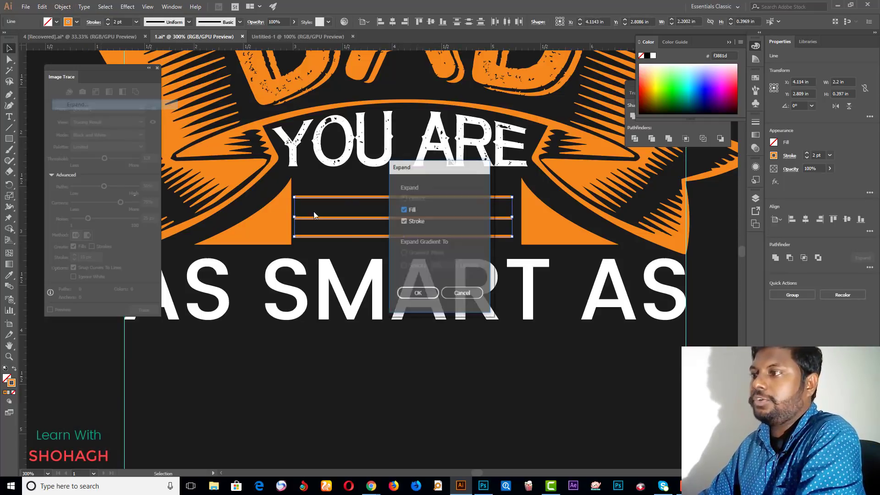
pyautogui.click(422, 293)
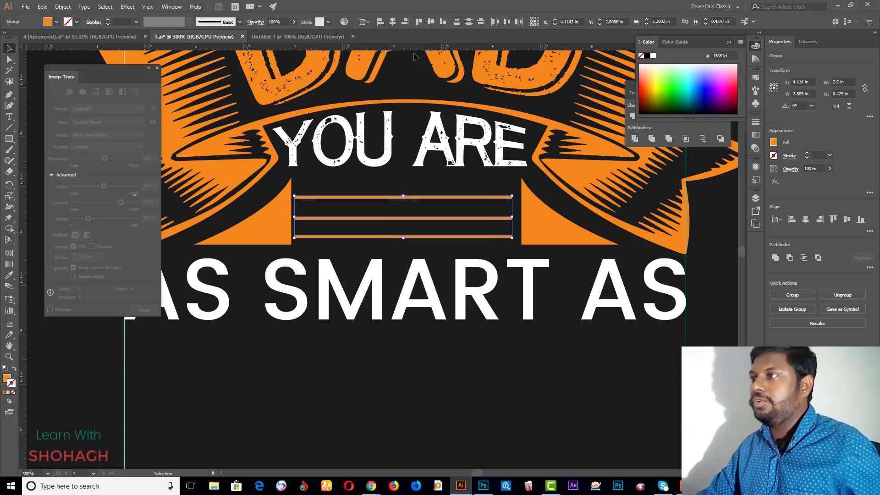
pyautogui.click(467, 26)
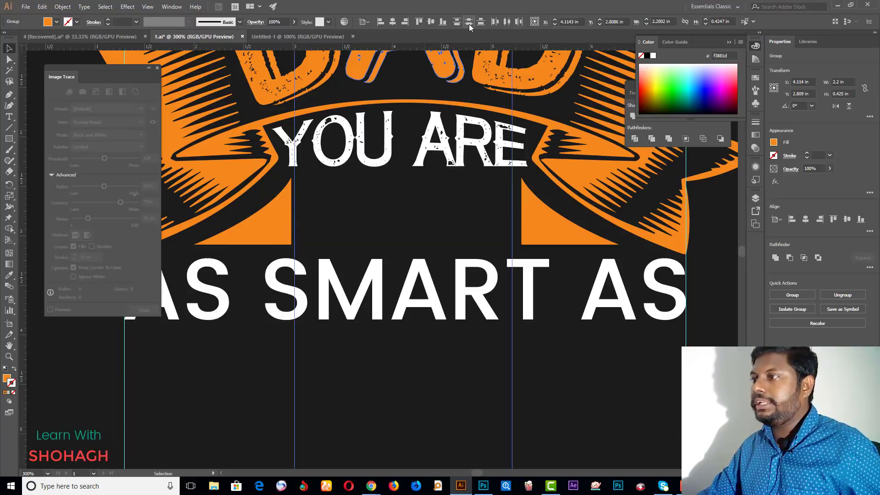
pyautogui.click(366, 24)
pyautogui.click(403, 33)
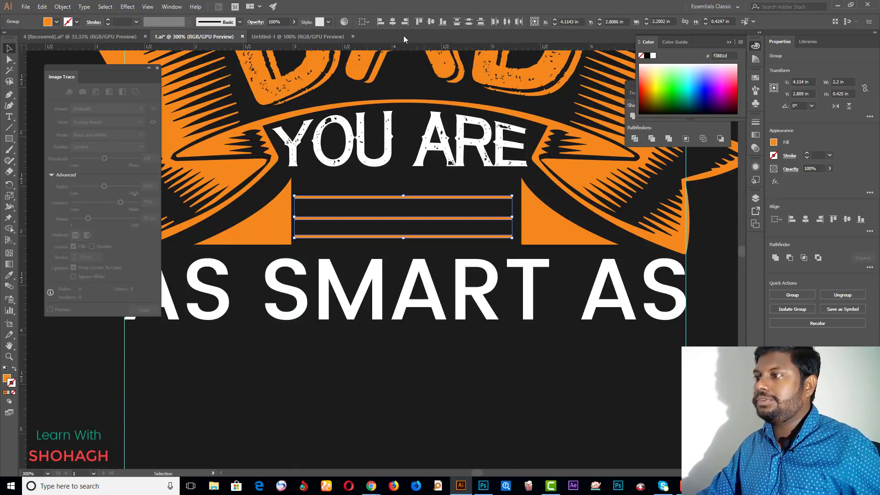
pyautogui.click(468, 25)
# Step: Nudge the lines-and-wedges group under YOU ARE down slightly
pyautogui.press('a')
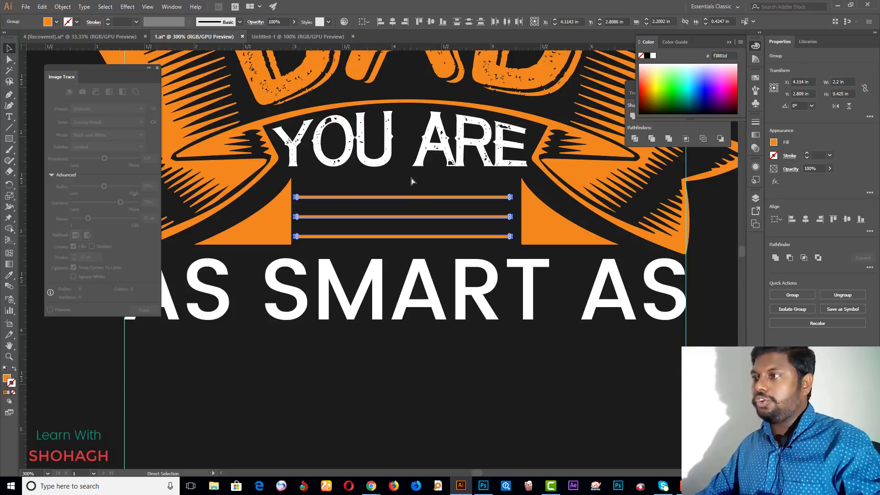
pyautogui.click(561, 229)
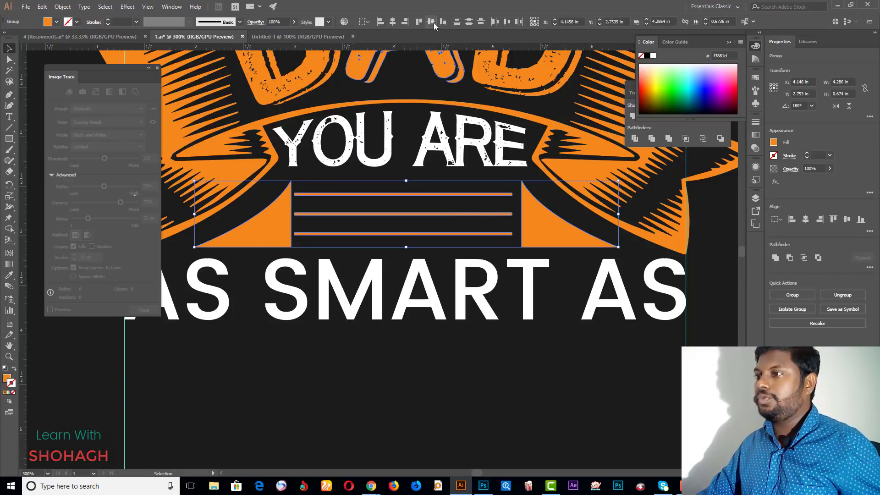
pyautogui.click(412, 226)
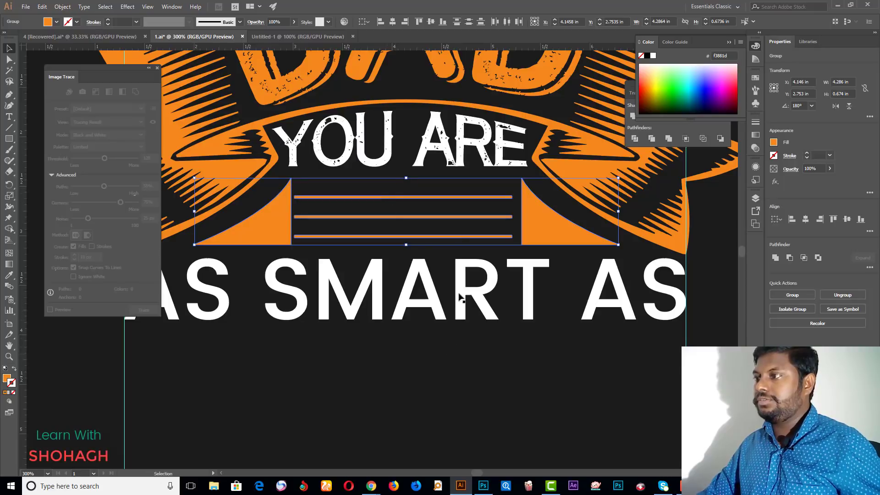
pyautogui.press('Down')
pyautogui.press('Down')
pyautogui.scroll(-2, 415, 197)
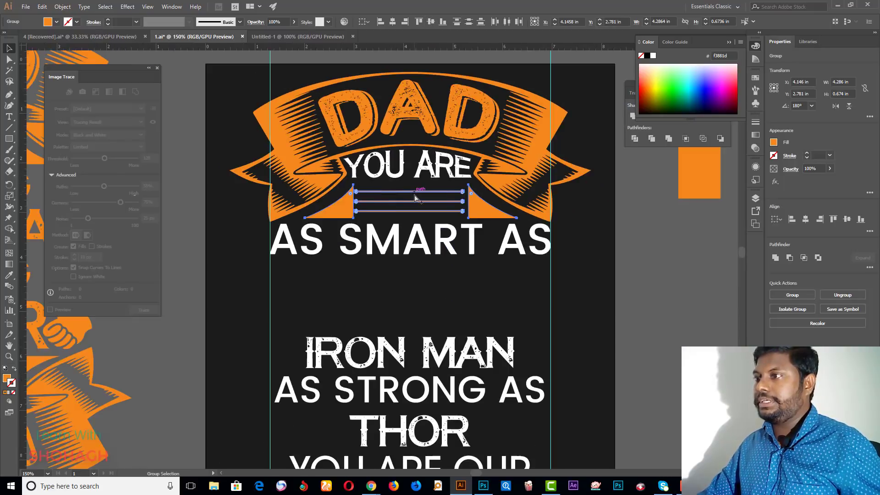
pyautogui.scroll(-4, 414, 198)
pyautogui.scroll(3, 418, 198)
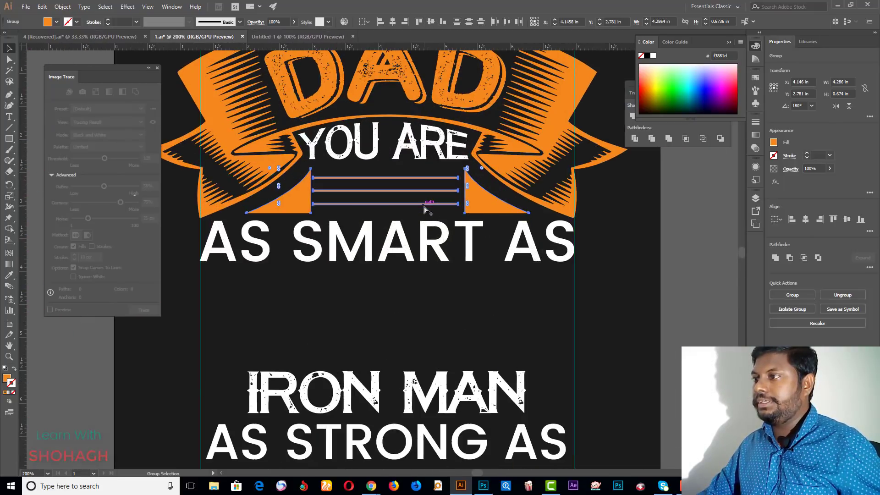
pyautogui.scroll(2, 418, 198)
# Step: Return to the Selection tool and reselect the lines and wedges under YOU ARE
pyautogui.press('v')
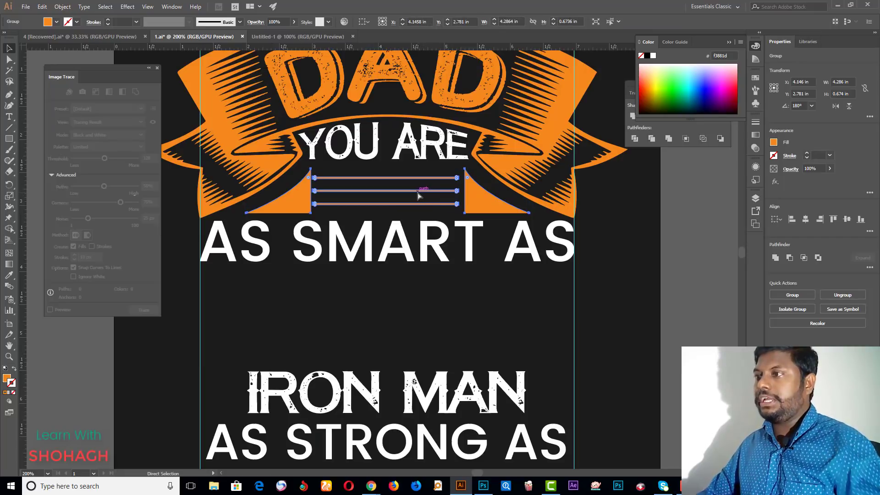
pyautogui.click(417, 194)
pyautogui.click(542, 130)
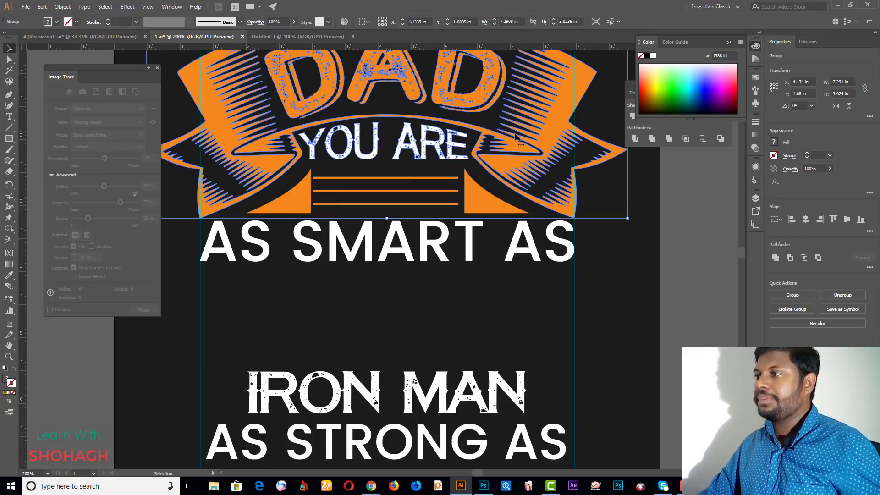
pyautogui.keyDown('shift'); pyautogui.click(482, 205); pyautogui.keyUp('shift')
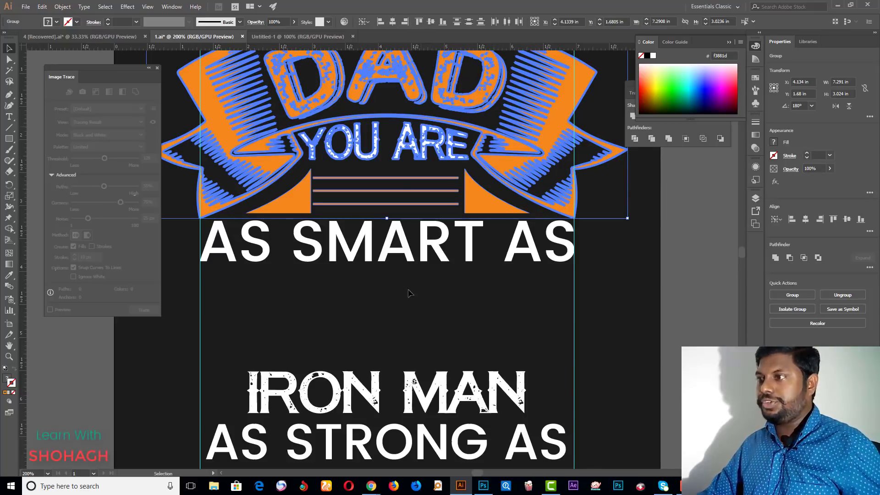
# Step: Fill AS SMART AS with the banner's orange using the Eyedropper
pyautogui.click(467, 297)
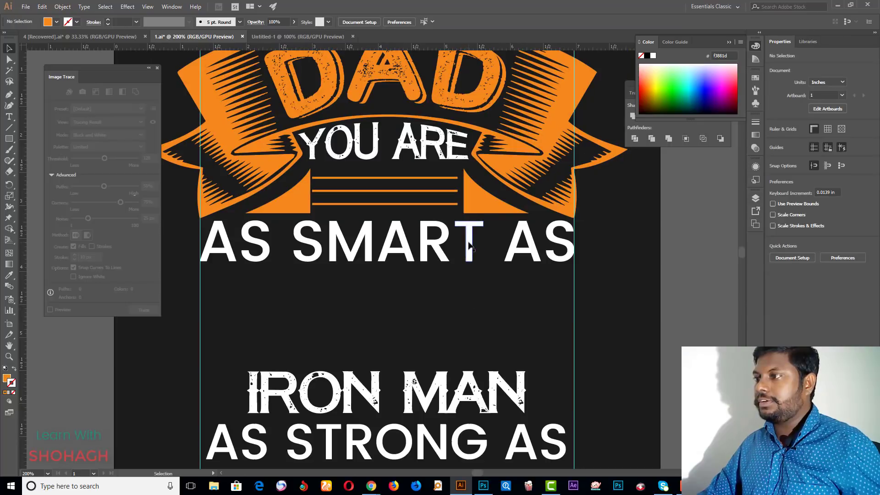
pyautogui.click(470, 246)
pyautogui.press('i')
pyautogui.click(493, 200)
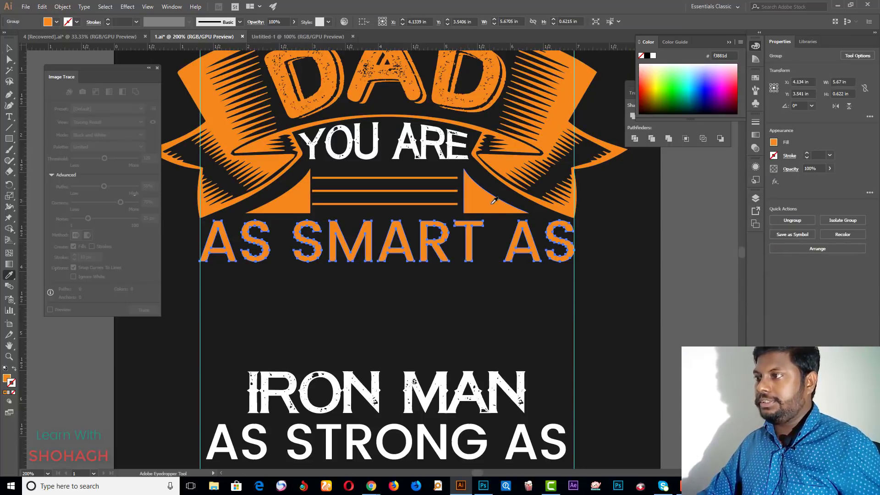
pyautogui.click(9, 49)
# Step: Nudge the lines-and-wedges group under YOU ARE up one step
pyautogui.click(376, 341)
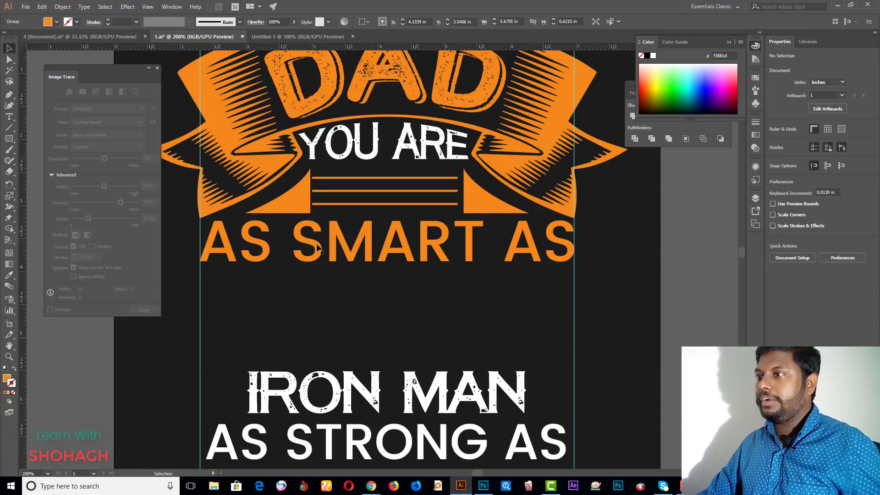
pyautogui.click(294, 212)
pyautogui.press('Up')
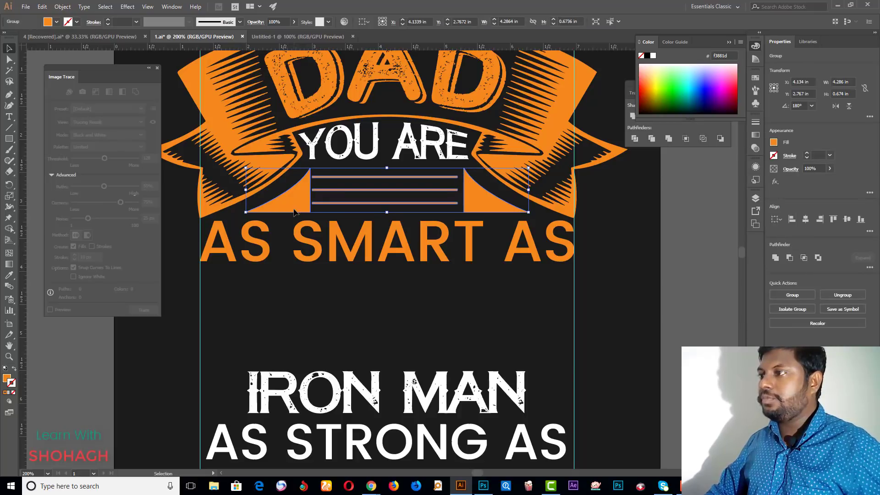
pyautogui.click(347, 311)
pyautogui.click(352, 254)
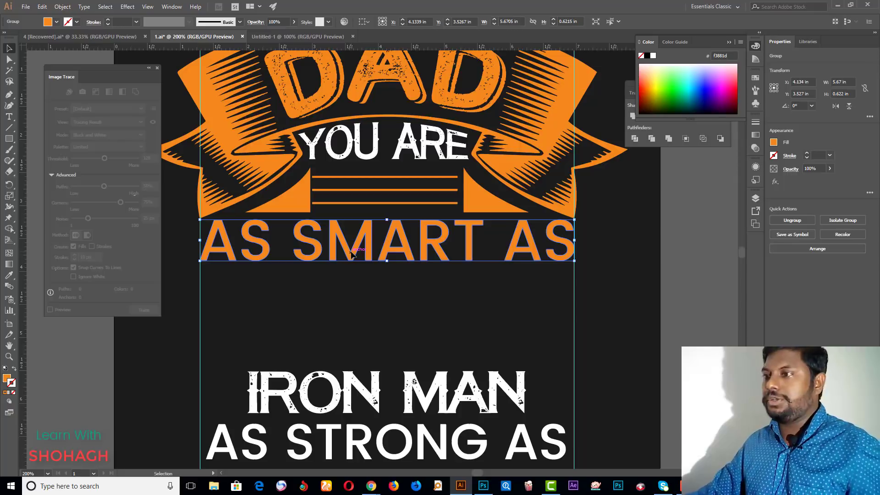
# Step: Zoom out to the whole artboard and delete the AS SMART AS line
pyautogui.click(366, 294)
pyautogui.hotkey('ctrl', '1')
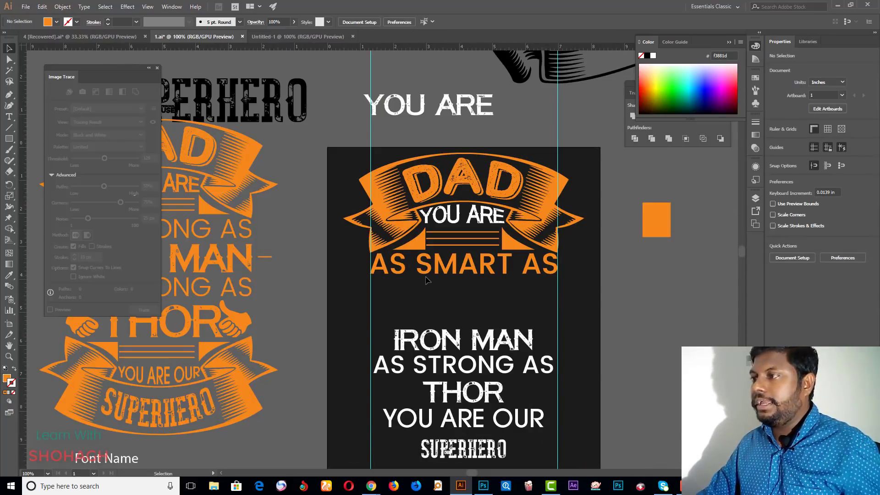
pyautogui.moveTo(455, 273); pyautogui.dragTo(515, 282)
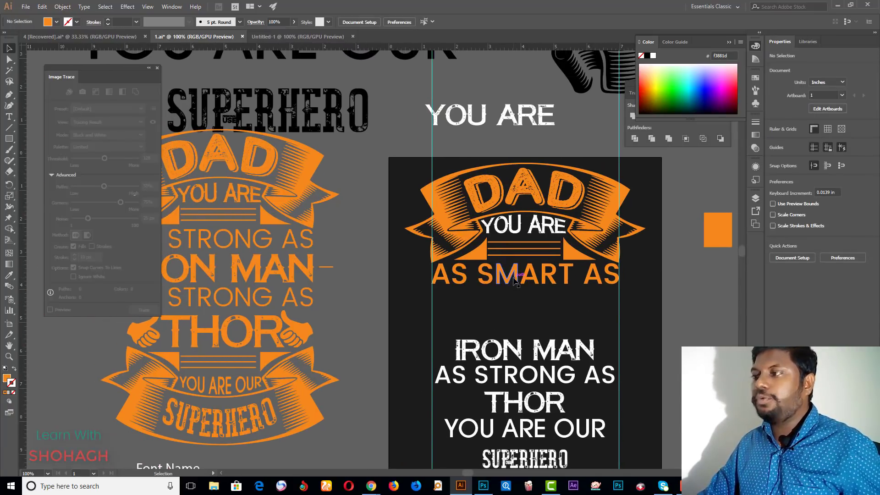
pyautogui.click(515, 280)
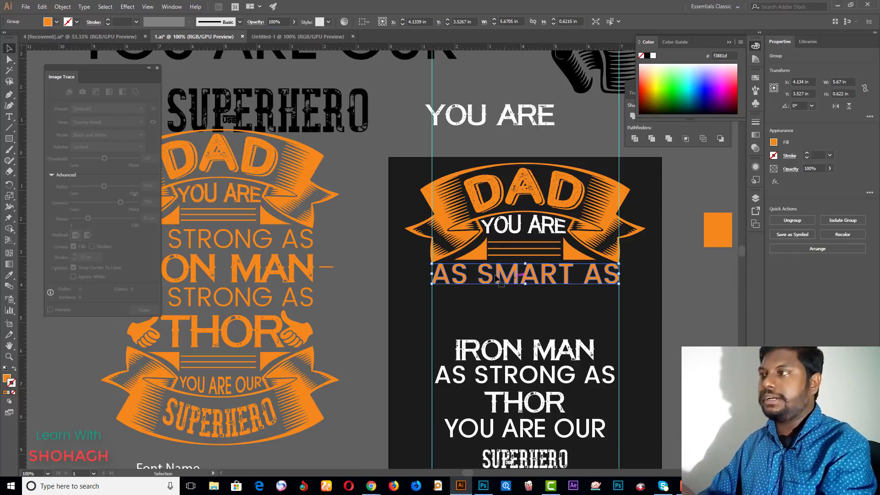
pyautogui.click(549, 375)
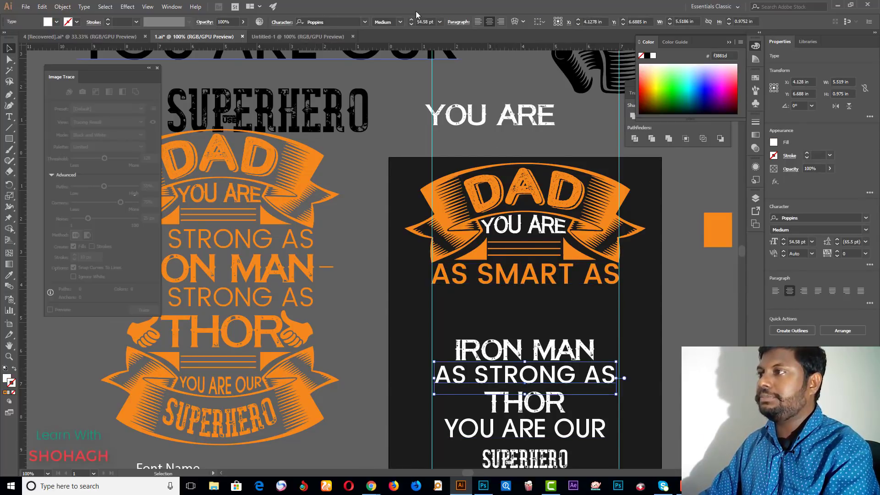
pyautogui.click(543, 273)
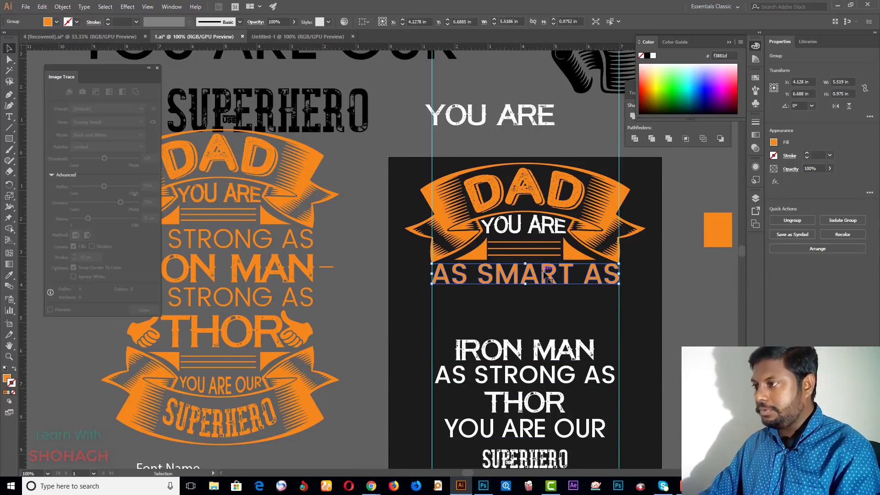
pyautogui.press('Delete')
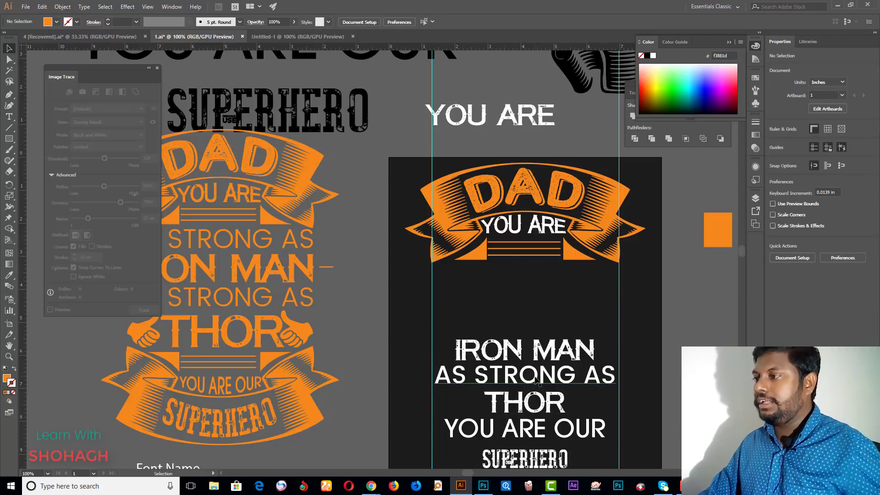
# Step: Copy AS STRONG AS up into the empty spot and set both copies to Poppins Light
pyautogui.moveTo(536, 379); pyautogui.dragTo(536, 287)
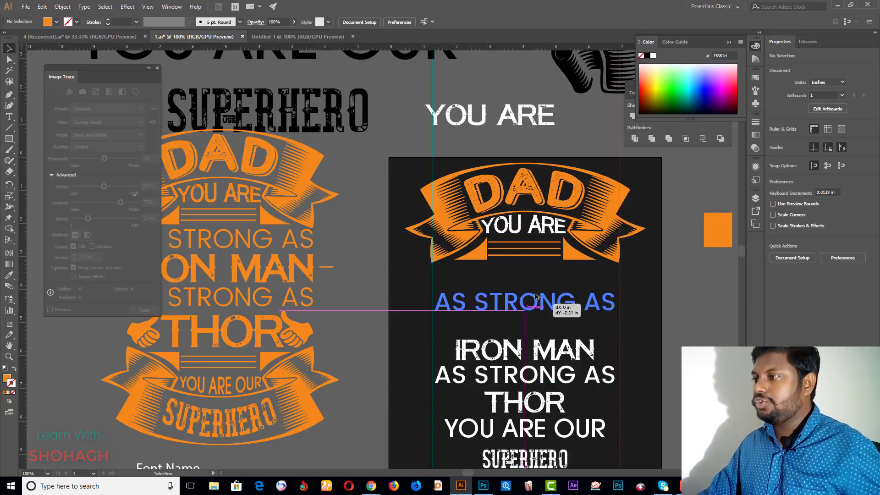
pyautogui.keyDown('shift'); pyautogui.click(535, 385); pyautogui.keyUp('shift')
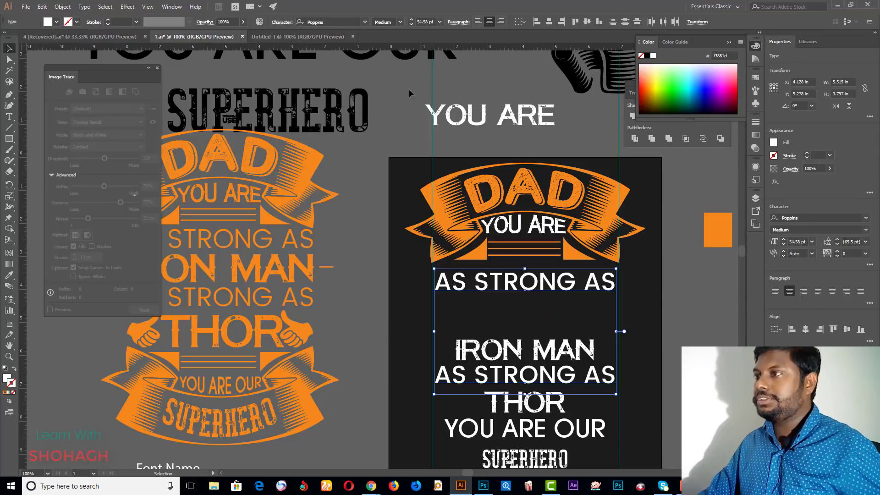
pyautogui.click(398, 24)
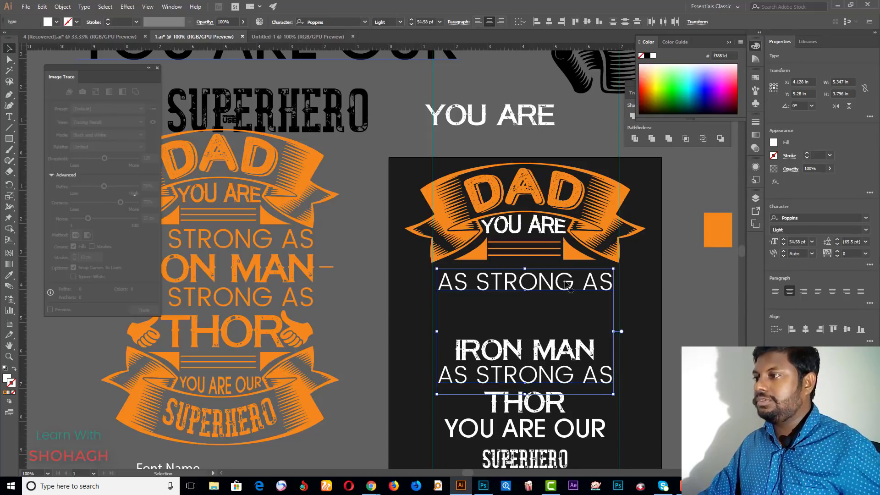
pyautogui.click(590, 306)
pyautogui.scroll(2, 590, 306)
pyautogui.click(605, 275)
# Step: Convert the upper AS STRONG AS to outlines and stretch it wider to fill the column
pyautogui.rightClick(600, 270)
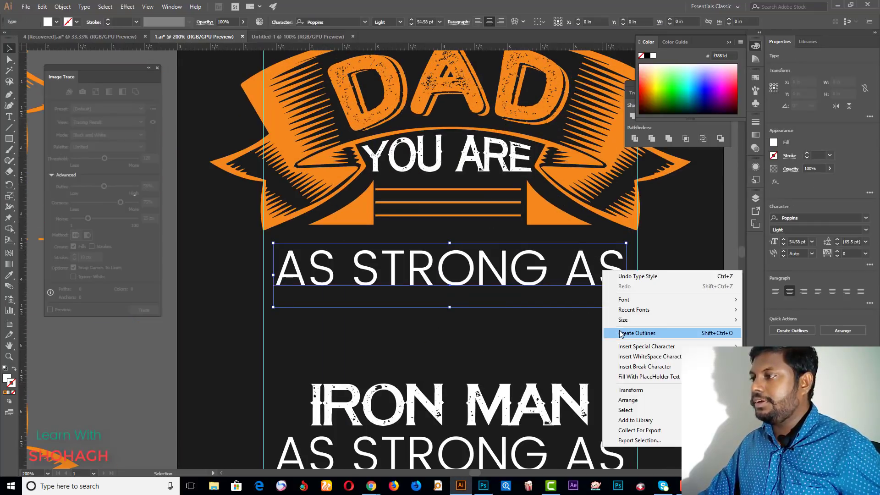
pyautogui.click(637, 333)
pyautogui.click(493, 319)
pyautogui.scroll(3, 271, 249)
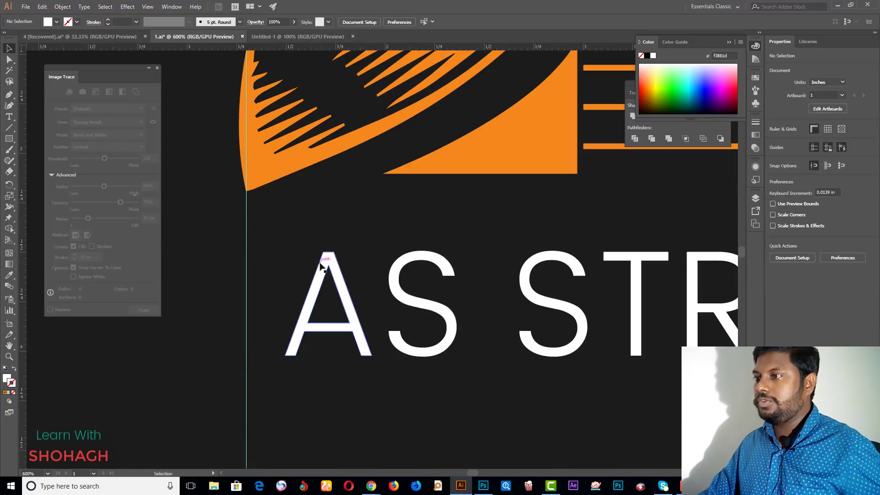
pyautogui.click(289, 256)
pyautogui.moveTo(285, 252); pyautogui.dragTo(248, 237)
pyautogui.scroll(-3, 212, 285)
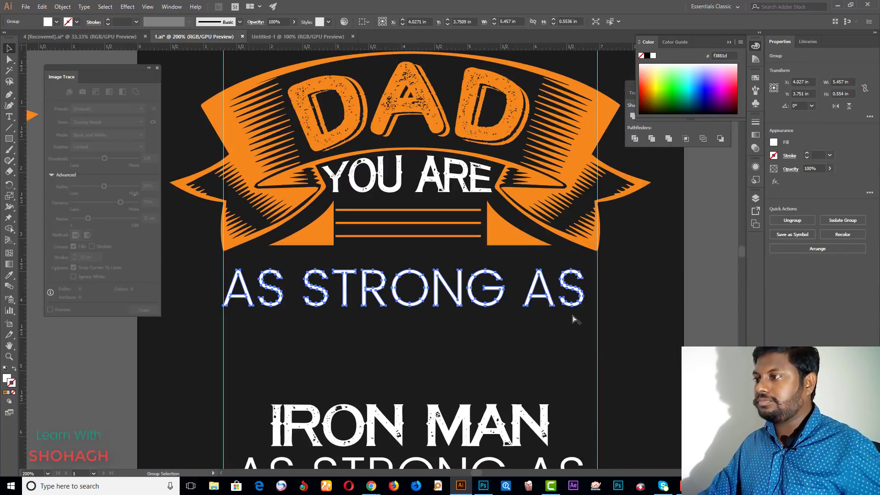
pyautogui.scroll(4, 565, 299)
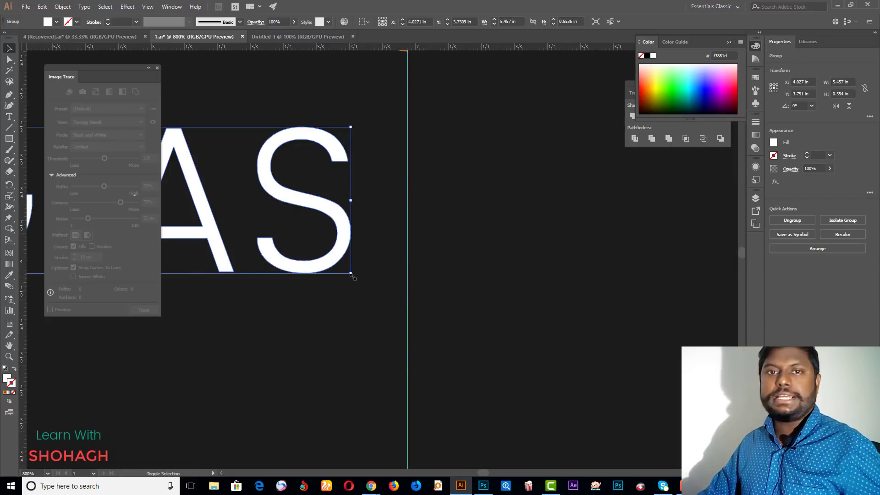
pyautogui.moveTo(351, 274); pyautogui.dragTo(407, 307)
pyautogui.click(507, 288)
pyautogui.scroll(-3, 507, 289)
pyautogui.scroll(-3, 513, 288)
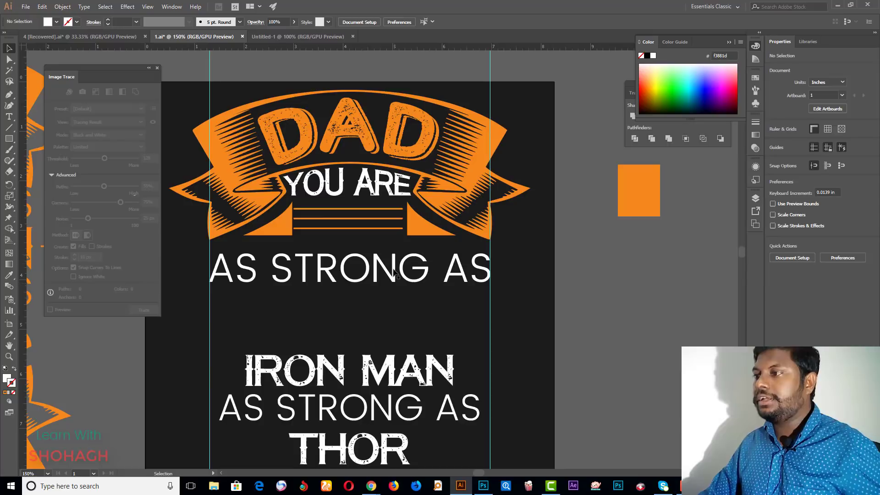
# Step: Nudge AS STRONG AS up two steps and colour it with the ribbon's orange
pyautogui.click(393, 264)
pyautogui.scroll(2, 392, 264)
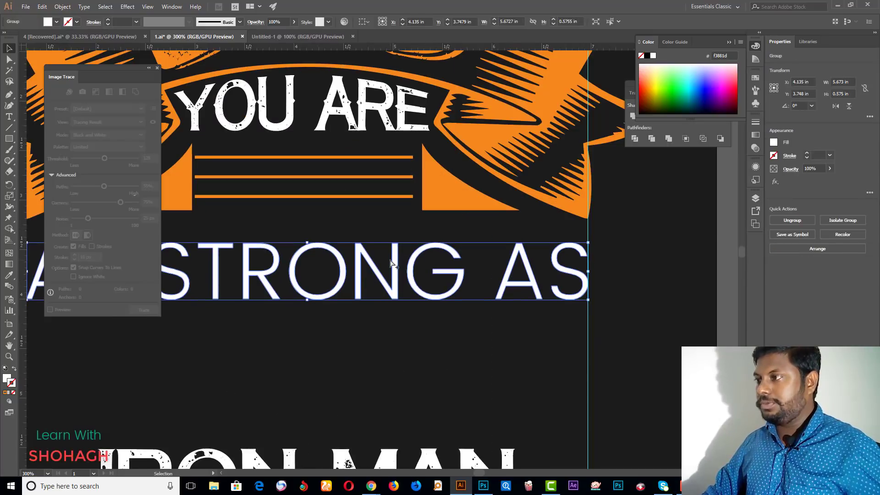
pyautogui.press('Up')
pyautogui.press('Up')
pyautogui.press('Up')
pyautogui.press('Up')
pyautogui.press('Up')
pyautogui.press('Up')
pyautogui.press('Up')
pyautogui.press('Up')
pyautogui.press('Up')
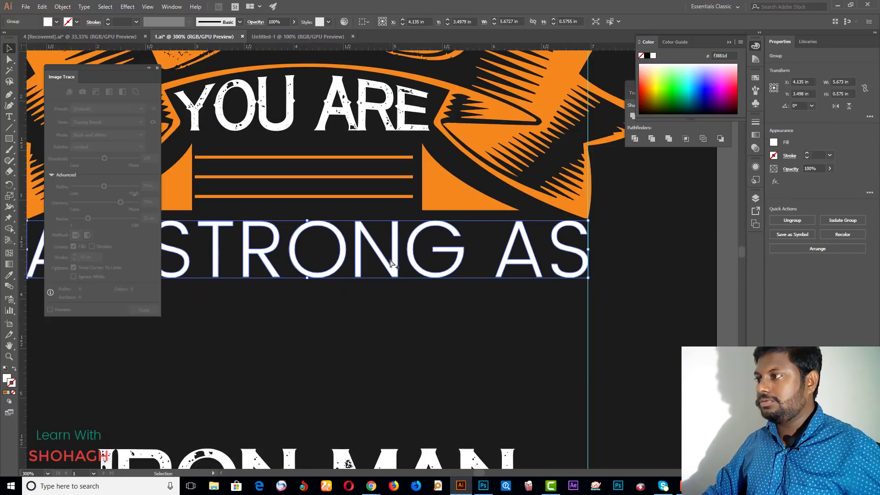
pyautogui.press('Up')
pyautogui.press('i')
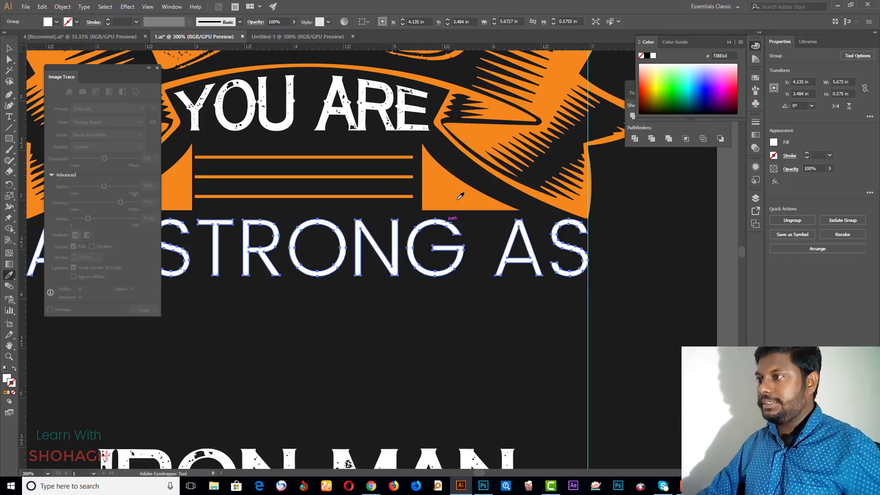
pyautogui.click(460, 196)
pyautogui.press('v')
pyautogui.hotkey('ctrl', '1')
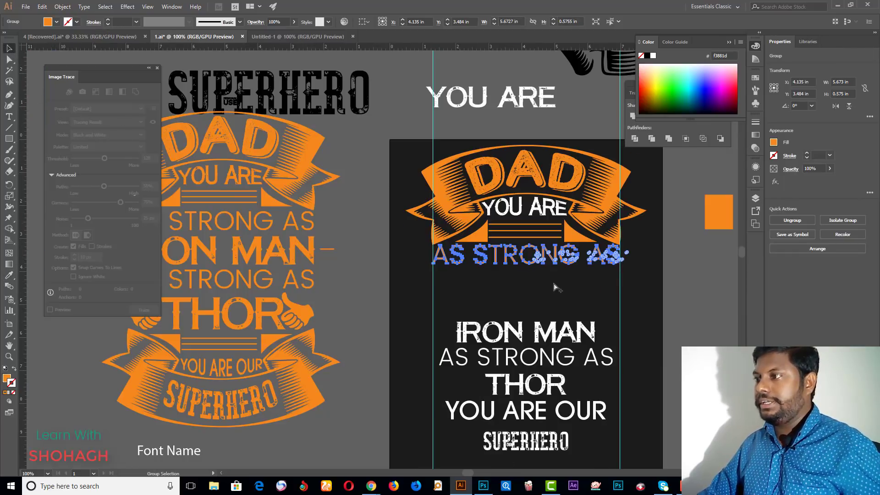
pyautogui.click(556, 287)
# Step: Duplicate IRON MAN upward and convert the copy to outlines
pyautogui.moveTo(541, 329); pyautogui.dragTo(535, 295)
pyautogui.hotkey('ctrl', '+')
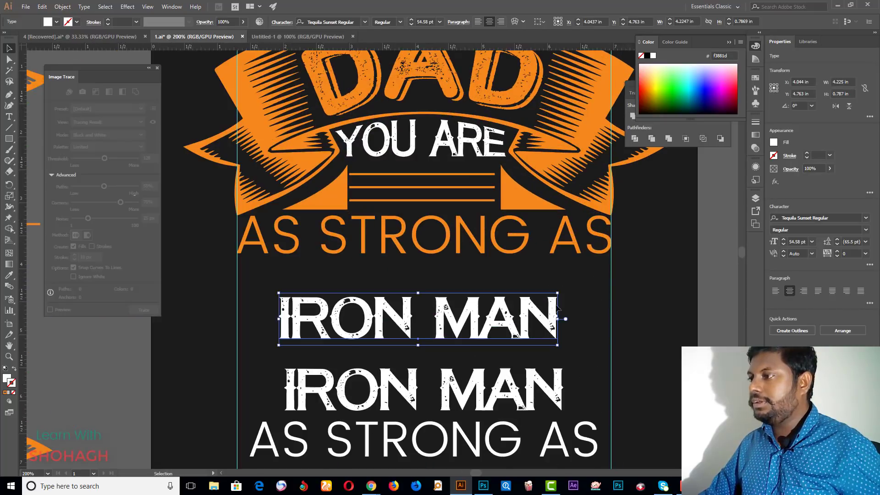
pyautogui.rightClick(558, 308)
pyautogui.click(582, 189)
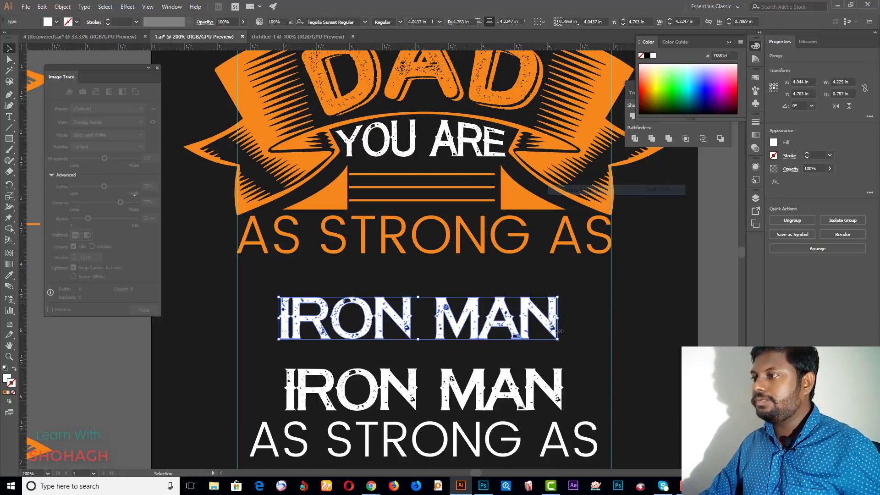
# Step: Scale the outlined IRON MAN out to both guides, about 5.76 × 0.87 in
pyautogui.moveTo(558, 339); pyautogui.dragTo(610, 365)
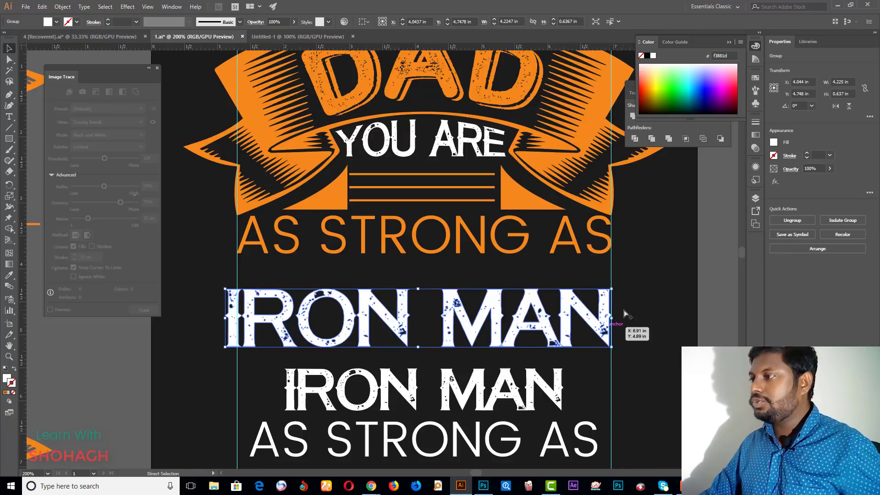
pyautogui.scroll(5, 544, 182)
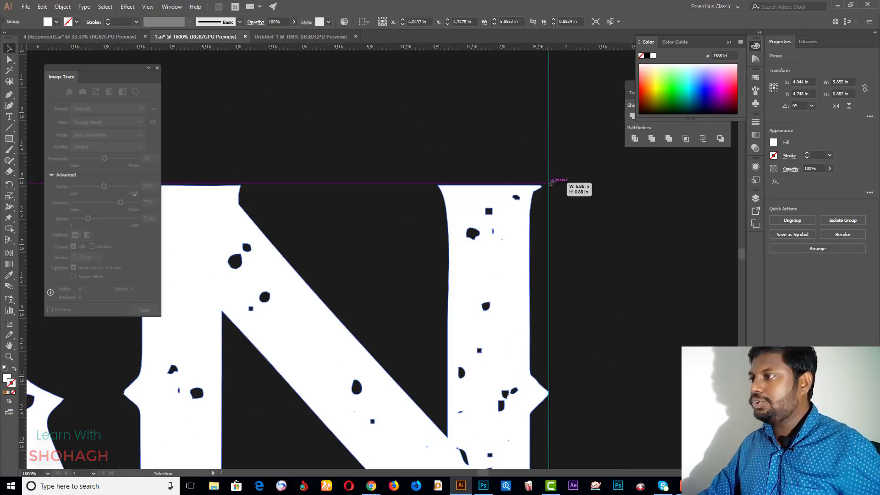
pyautogui.moveTo(551, 181); pyautogui.dragTo(570, 179)
pyautogui.scroll(-6, 203, 186)
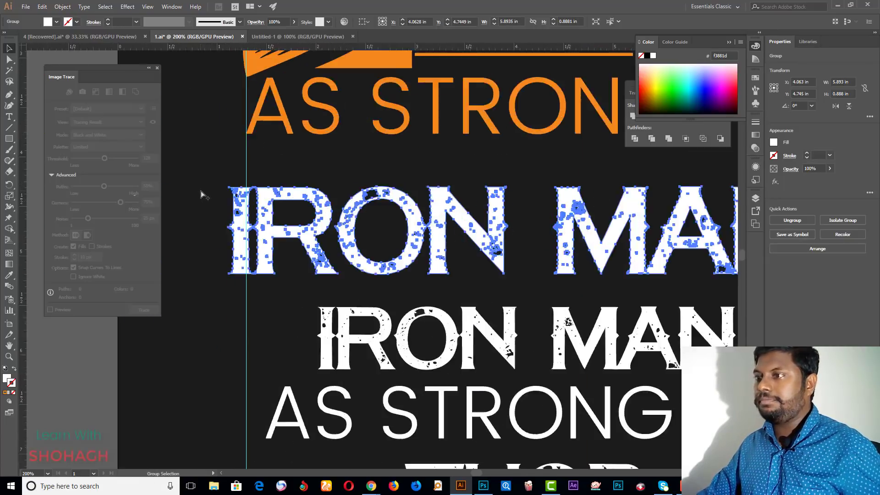
pyautogui.scroll(5, 203, 195)
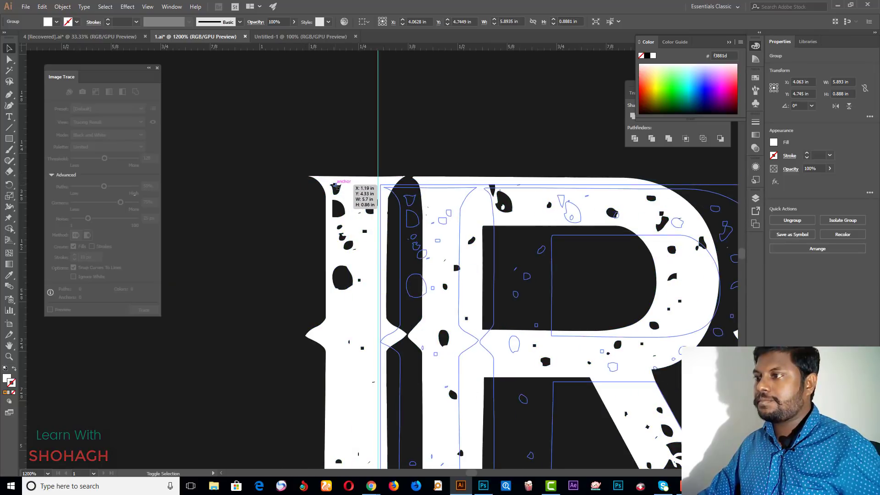
pyautogui.scroll(4, 309, 178)
pyautogui.moveTo(406, 224); pyautogui.dragTo(313, 158)
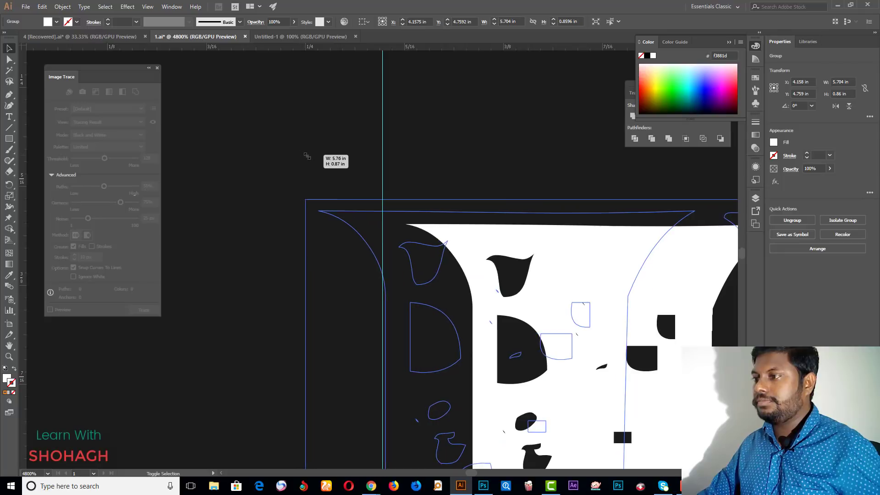
pyautogui.moveTo(312, 158); pyautogui.dragTo(305, 215)
pyautogui.scroll(-5, 306, 215)
pyautogui.scroll(-3, 306, 216)
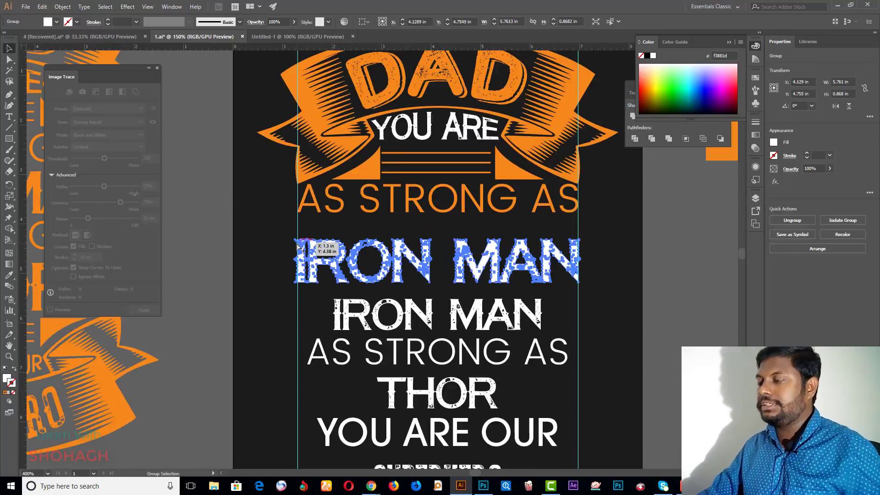
pyautogui.scroll(-2, 305, 215)
pyautogui.click(499, 196)
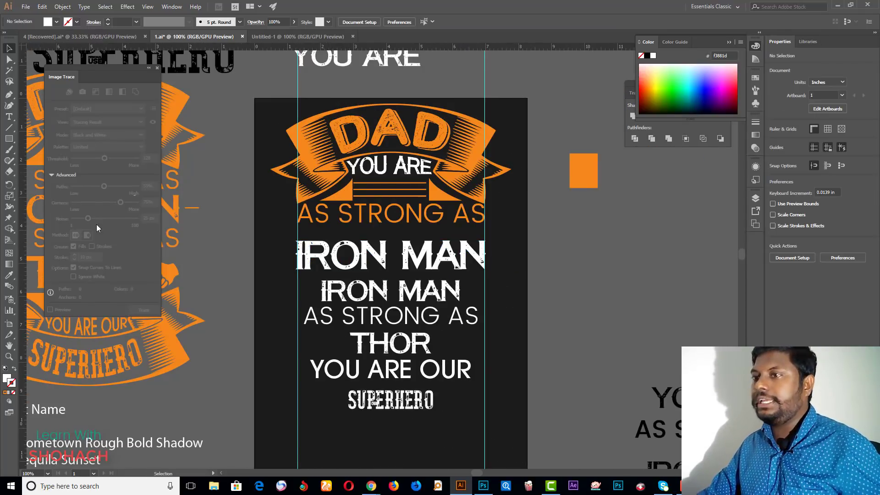
# Step: Draw a horizontal line segment to the right of IRON MAN
pyautogui.click(511, 170)
pyautogui.scroll(4, 495, 261)
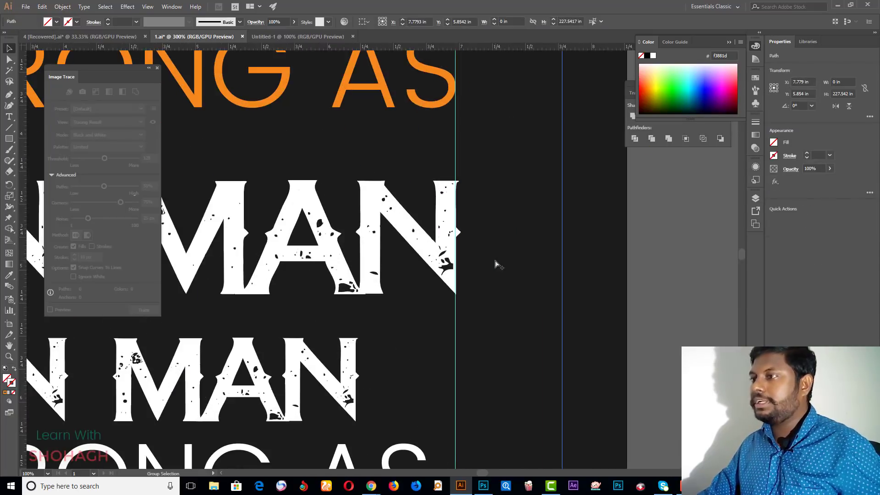
pyautogui.click(9, 128)
pyautogui.scroll(1, 445, 229)
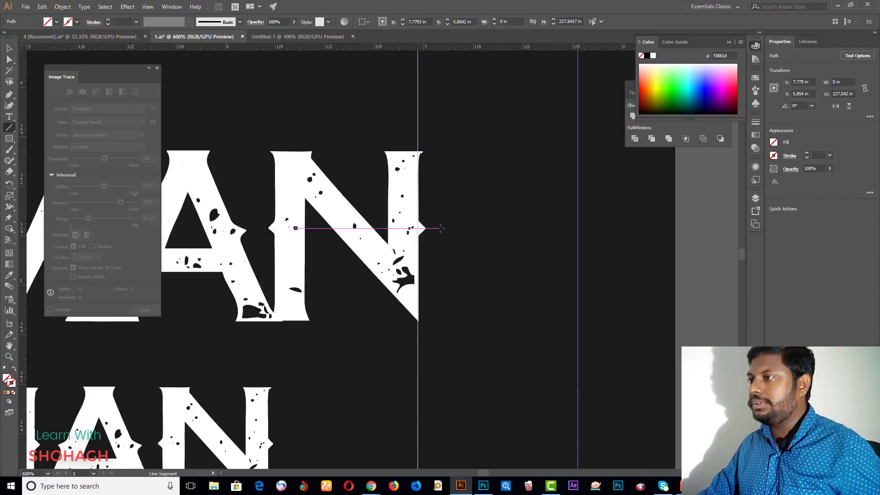
pyautogui.moveTo(441, 228); pyautogui.dragTo(579, 232)
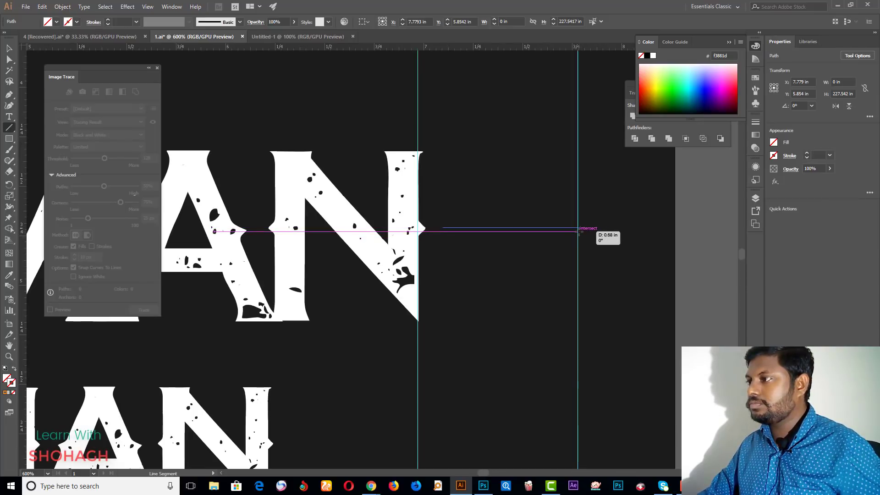
pyautogui.press('v')
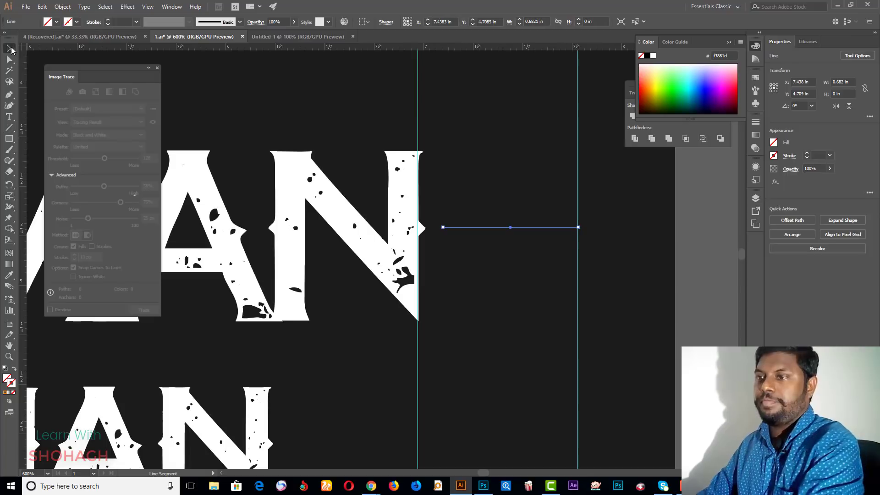
# Step: Give the line an orange 2 pt stroke and expand it into a filled shape
pyautogui.click(120, 19)
pyautogui.press('Up')
pyautogui.press('Up')
pyautogui.press('Up')
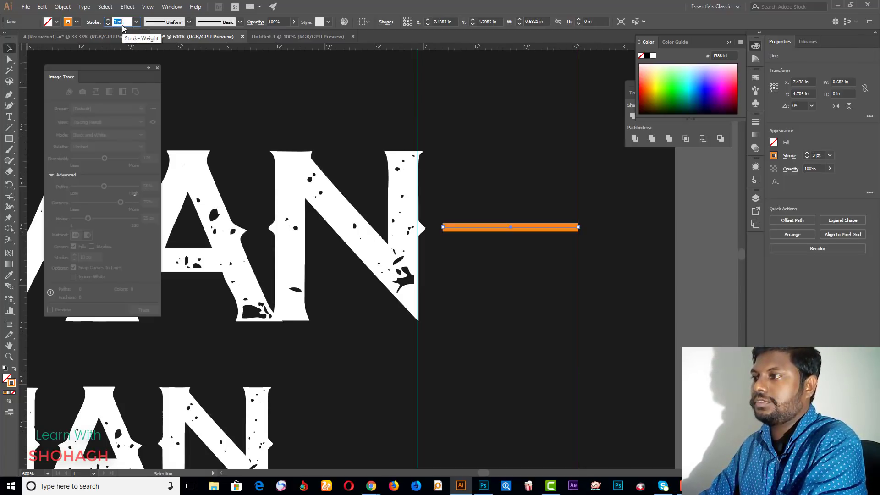
pyautogui.press('Down')
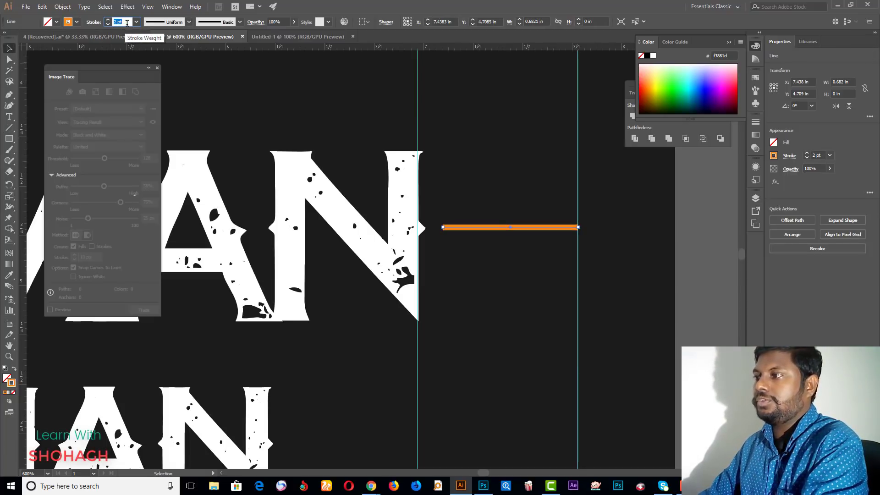
pyautogui.click(59, 7)
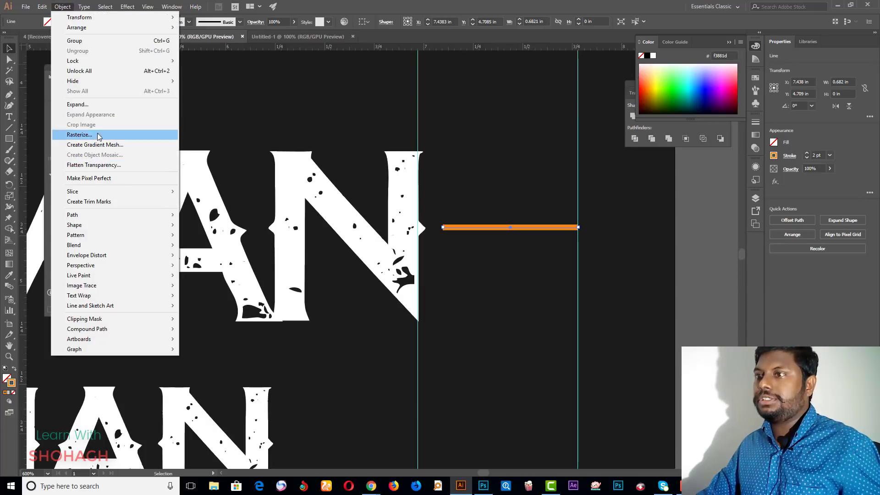
pyautogui.click(71, 105)
pyautogui.click(417, 293)
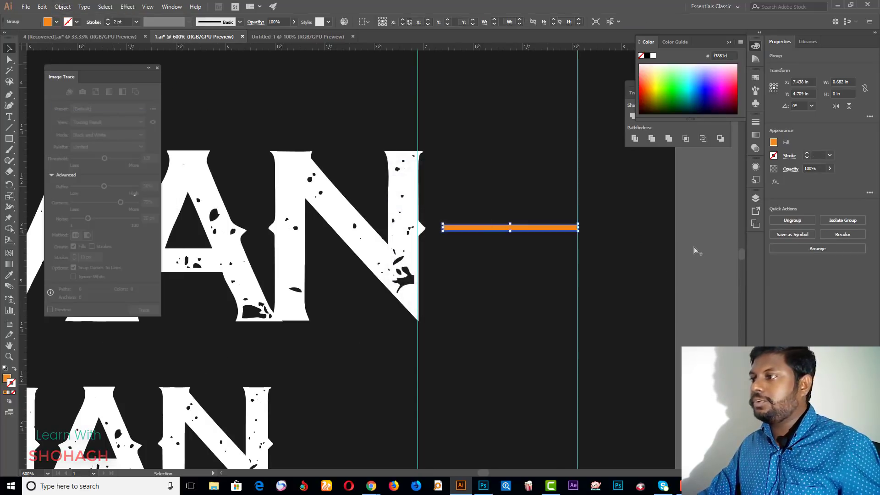
pyautogui.keyDown('alt'); pyautogui.scroll(-4, 673, 245); pyautogui.keyUp('alt')
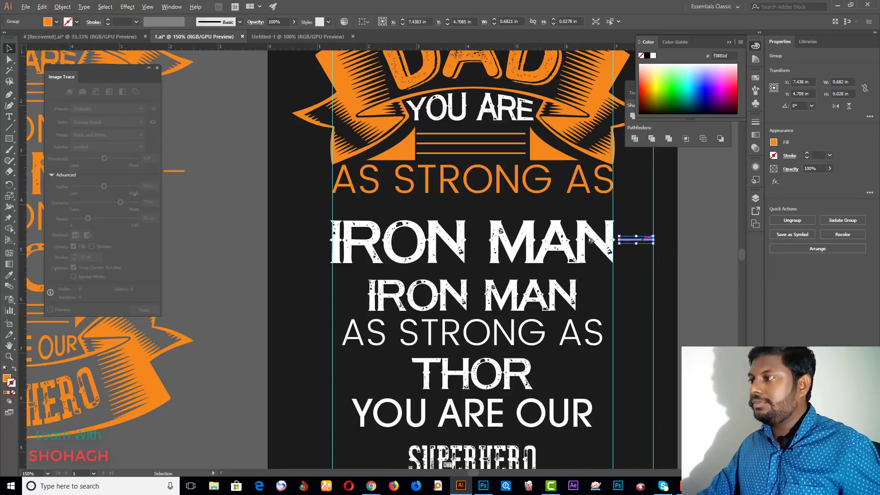
# Step: Copy the orange line to the left of IRON MAN and group both side lines
pyautogui.moveTo(590, 241); pyautogui.dragTo(309, 239)
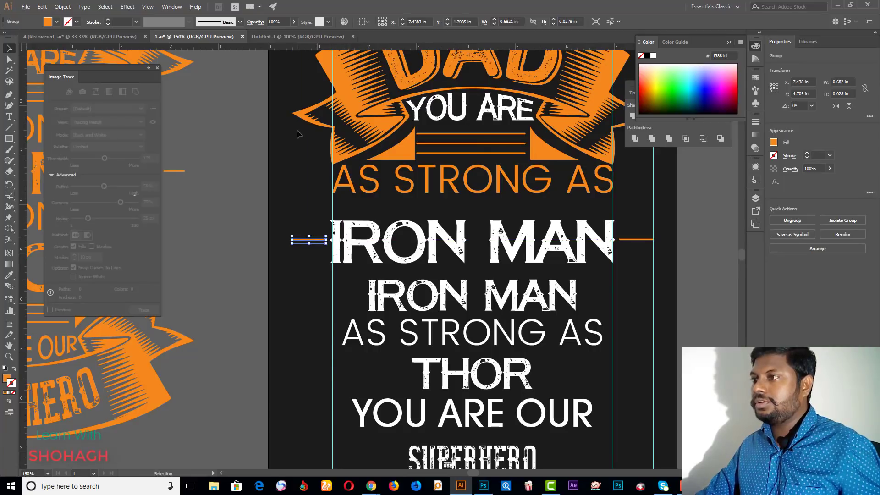
pyautogui.keyDown('alt'); pyautogui.scroll(2, 297, 116); pyautogui.keyUp('alt')
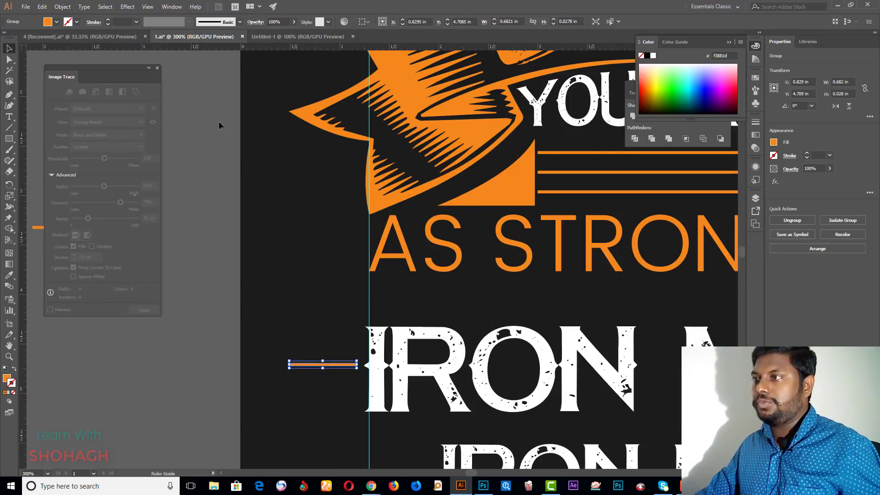
pyautogui.moveTo(219, 125); pyautogui.dragTo(289, 355)
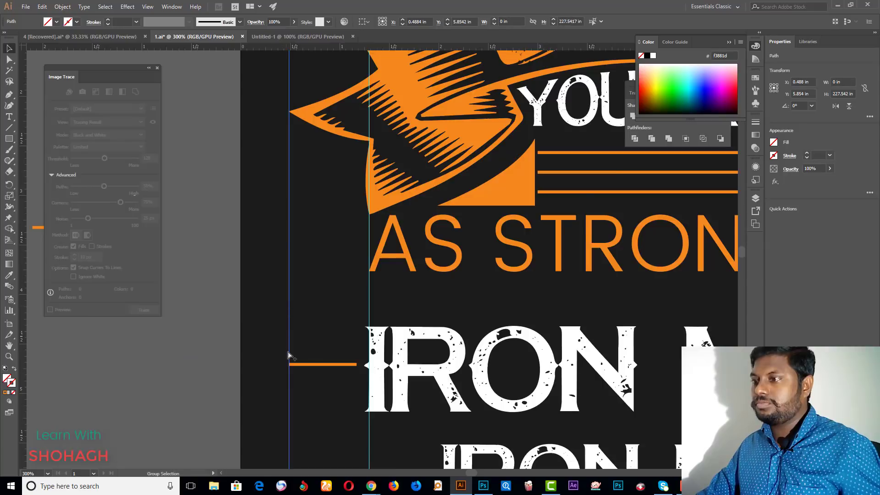
pyautogui.keyDown('alt'); pyautogui.scroll(4, 288, 356); pyautogui.keyUp('alt')
pyautogui.keyDown('alt'); pyautogui.scroll(-5, 298, 382); pyautogui.keyUp('alt')
pyautogui.keyDown('alt'); pyautogui.scroll(-1, 246, 364); pyautogui.keyUp('alt')
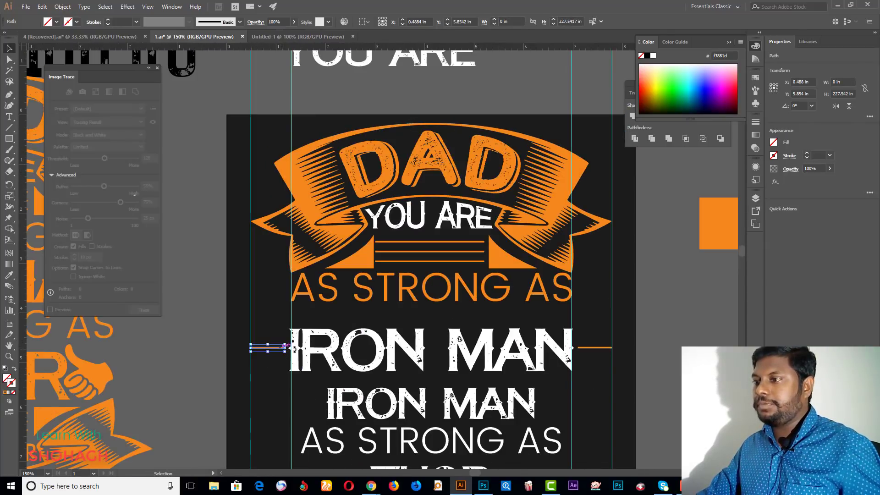
pyautogui.keyDown('shift'); pyautogui.click(598, 347); pyautogui.keyUp('shift')
pyautogui.hotkey('ctrl', 'g')
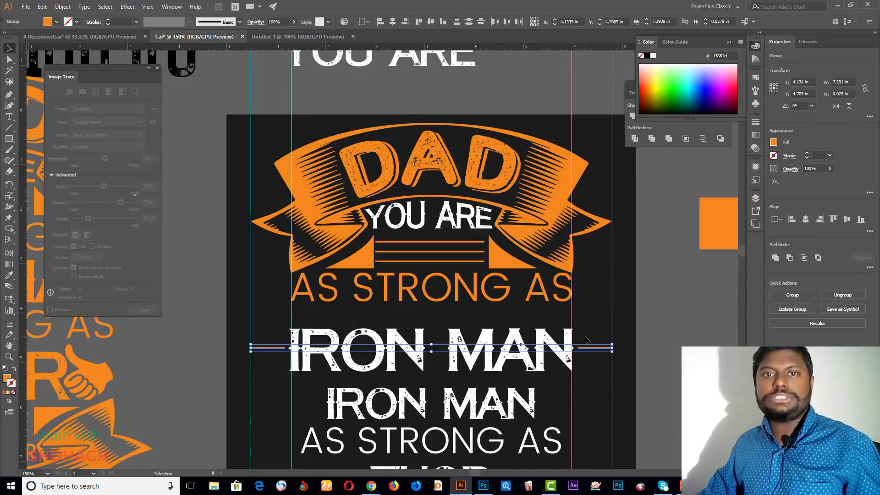
# Step: Vertically centre the side lines on IRON MAN and move them up together
pyautogui.keyDown('shift'); pyautogui.click(544, 338); pyautogui.keyUp('shift')
pyautogui.click(432, 21)
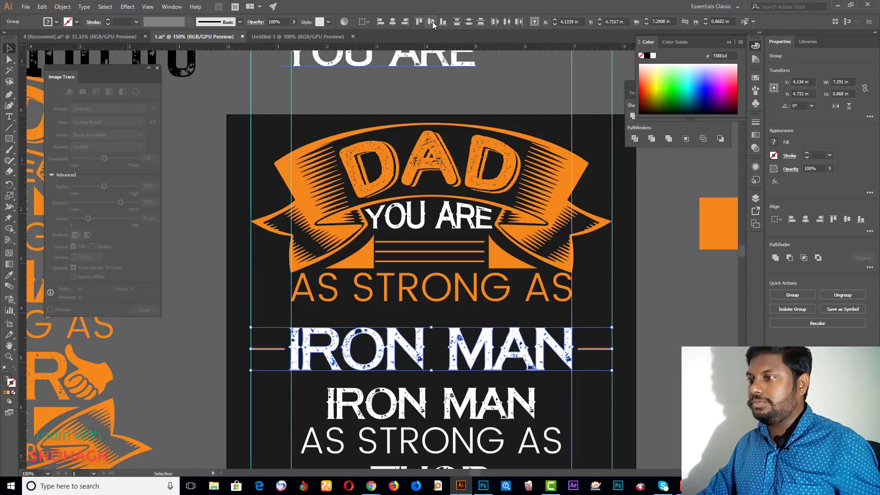
pyautogui.press('Up')
pyautogui.press('Up')
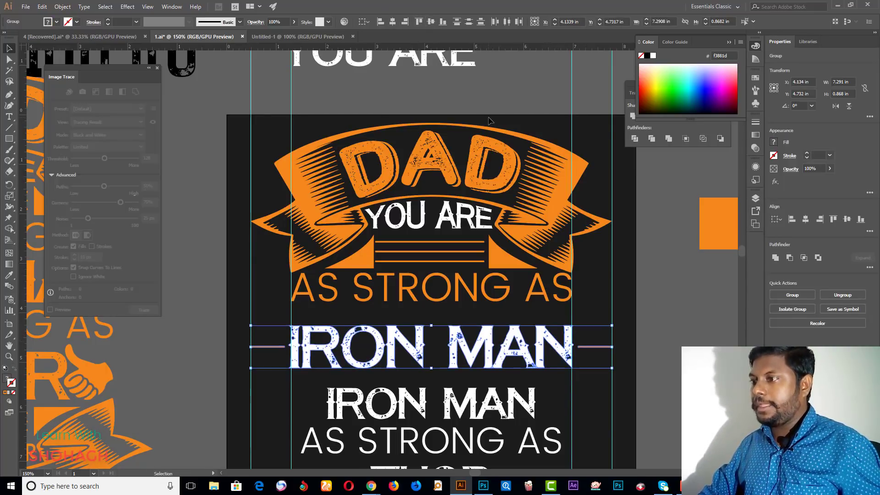
pyautogui.press('Up')
pyautogui.press('Up')
pyautogui.press('Up')
pyautogui.press('Up')
pyautogui.press('Up')
pyautogui.press('Up')
pyautogui.press('Up')
pyautogui.press('Up')
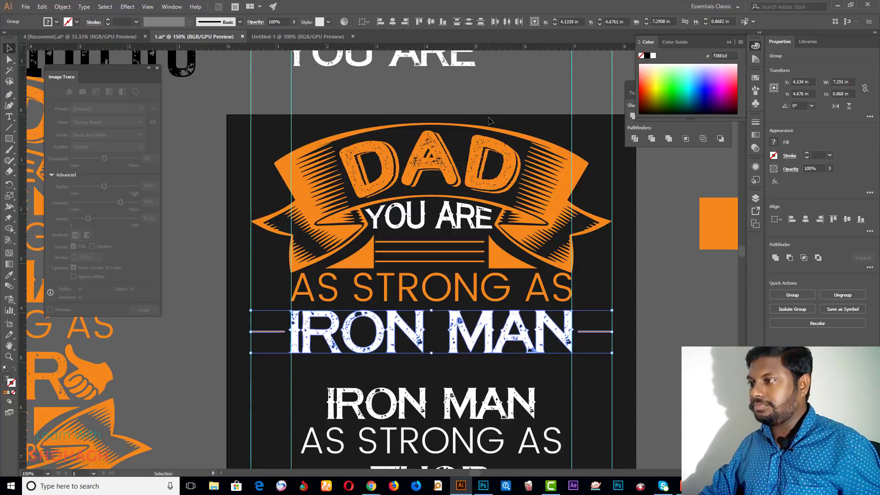
pyautogui.press('Up')
pyautogui.press('Up')
pyautogui.press('Up')
pyautogui.press('Up')
pyautogui.press('Up')
pyautogui.press('Up')
pyautogui.press('Down')
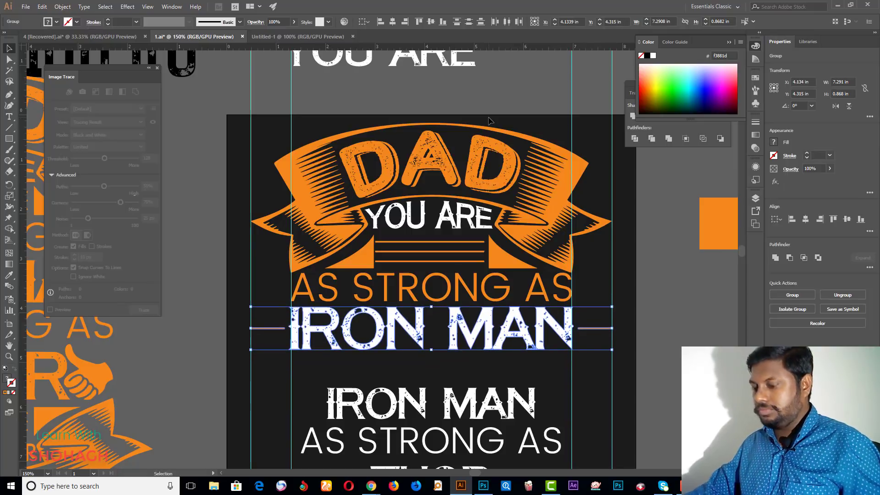
# Step: Colour IRON MAN with the ribbon's orange using the Eyedropper
pyautogui.press('i')
pyautogui.click(572, 177)
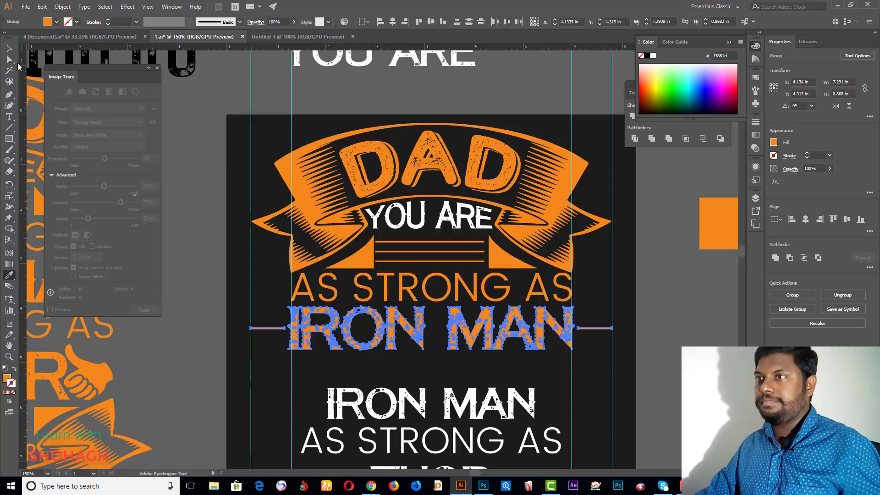
pyautogui.click(9, 48)
pyautogui.click(686, 284)
pyautogui.scroll(-5, 686, 275)
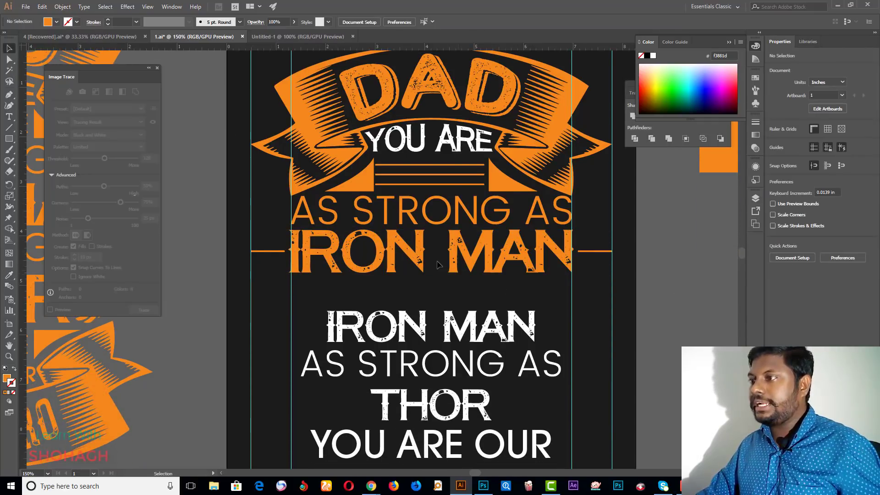
# Step: Lower orange IRON MAN slightly, move AS STRONG AS under it, and shift white IRON MAN down
pyautogui.click(424, 256)
pyautogui.press('Down')
pyautogui.press('Down')
pyautogui.press('Down')
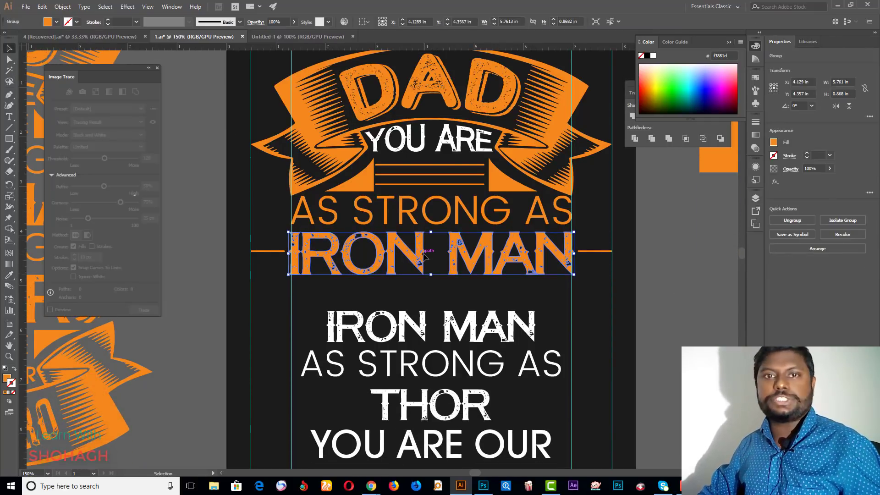
pyautogui.press('Down')
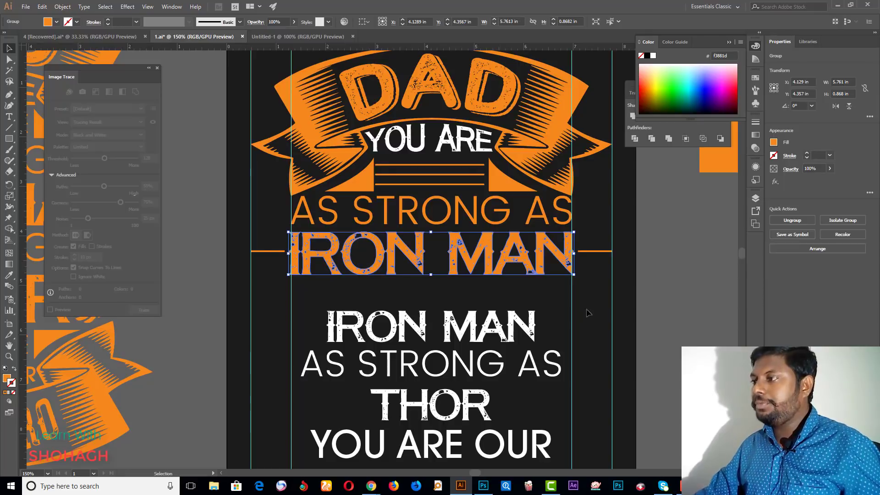
pyautogui.click(590, 322)
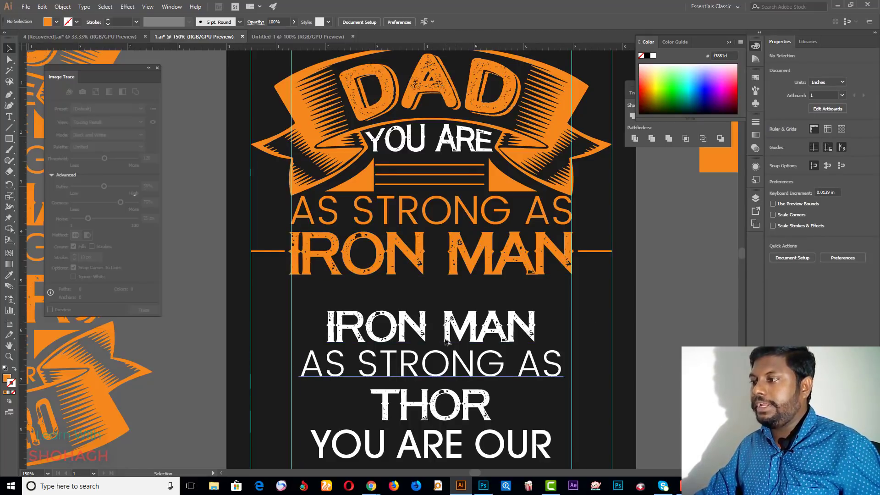
pyautogui.moveTo(444, 340); pyautogui.dragTo(445, 271)
pyautogui.moveTo(431, 331); pyautogui.dragTo(421, 353)
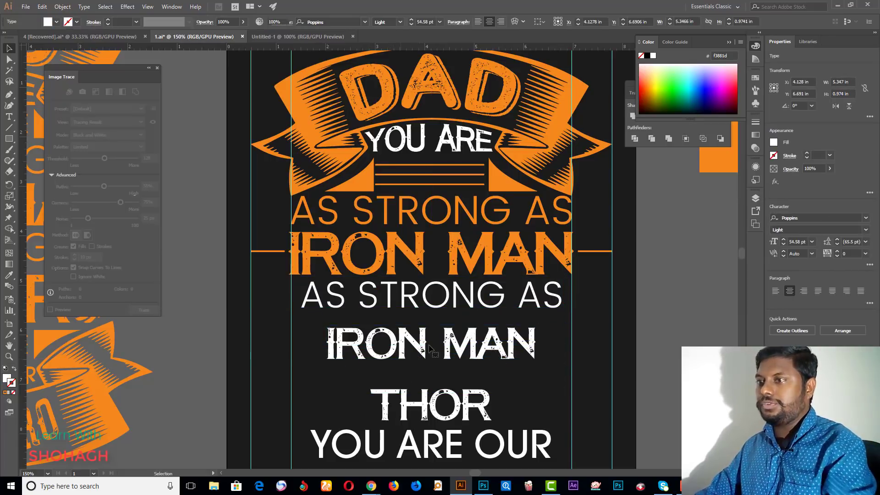
pyautogui.hotkey('ctrl', 'shift', 'a')
pyautogui.hotkey('ctrl', '1')
pyautogui.keyDown('alt'); pyautogui.scroll(1, 557, 321); pyautogui.keyUp('alt')
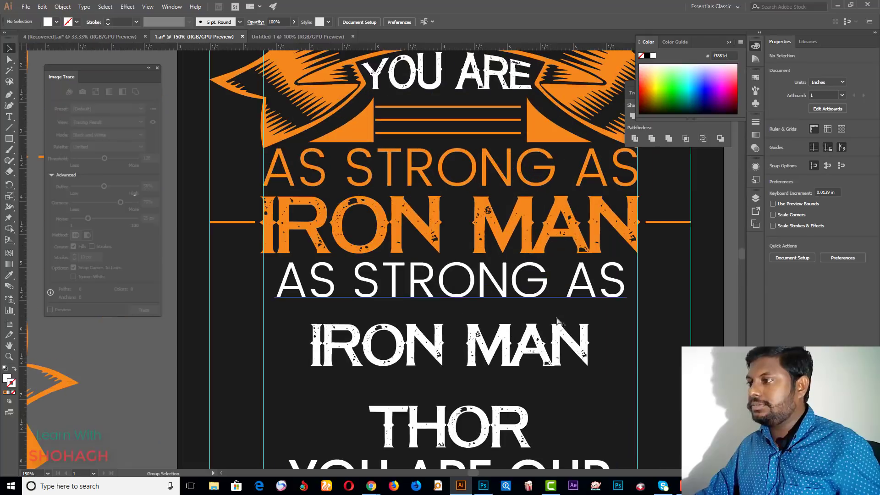
# Step: Convert the white AS STRONG AS to outlines and widen it to match IRON MAN
pyautogui.click(611, 300)
pyautogui.rightClick(624, 278)
pyautogui.click(665, 331)
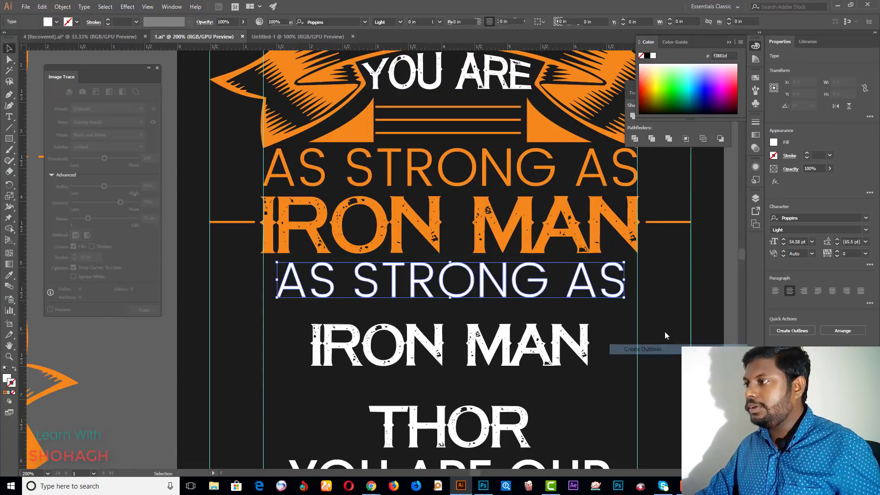
pyautogui.keyDown('alt'); pyautogui.scroll(1, 630, 307); pyautogui.keyUp('alt')
pyautogui.moveTo(615, 309); pyautogui.dragTo(660, 321)
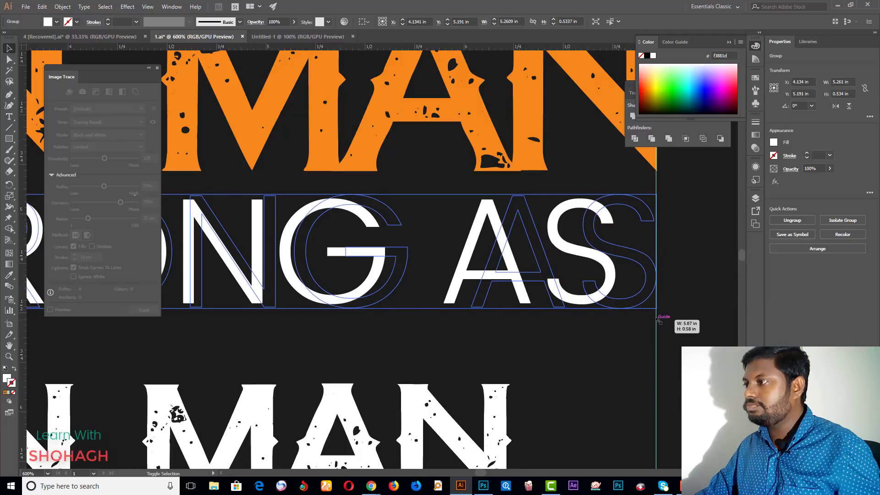
pyautogui.hotkey('ctrl', '-')
pyautogui.hotkey('ctrl', '-')
pyautogui.hotkey('ctrl', '-')
# Step: Colour the outlined AS STRONG AS with the ribbon's orange using the Eyedropper
pyautogui.keyDown('alt'); pyautogui.click(463, 316); pyautogui.keyUp('alt')
pyautogui.scroll(4, 463, 316)
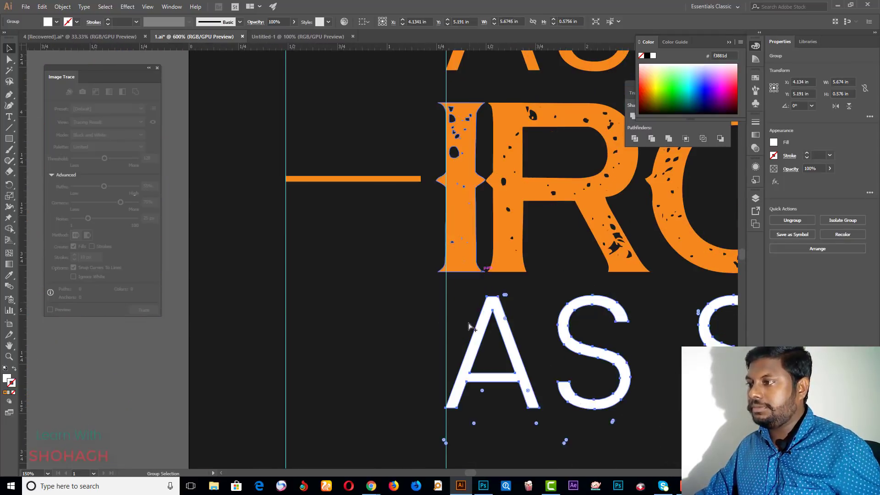
pyautogui.scroll(-4, 426, 325)
pyautogui.press('i')
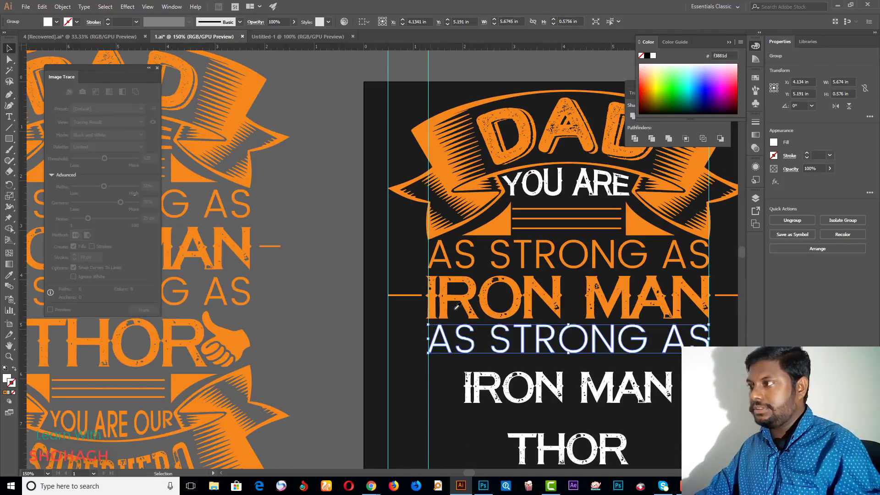
pyautogui.click(662, 195)
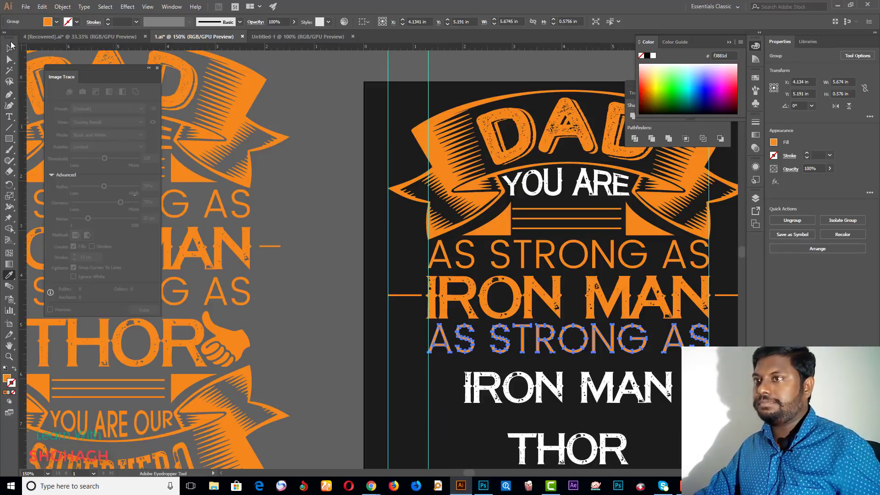
pyautogui.click(9, 48)
pyautogui.scroll(2, 321, 339)
pyautogui.scroll(2, 316, 339)
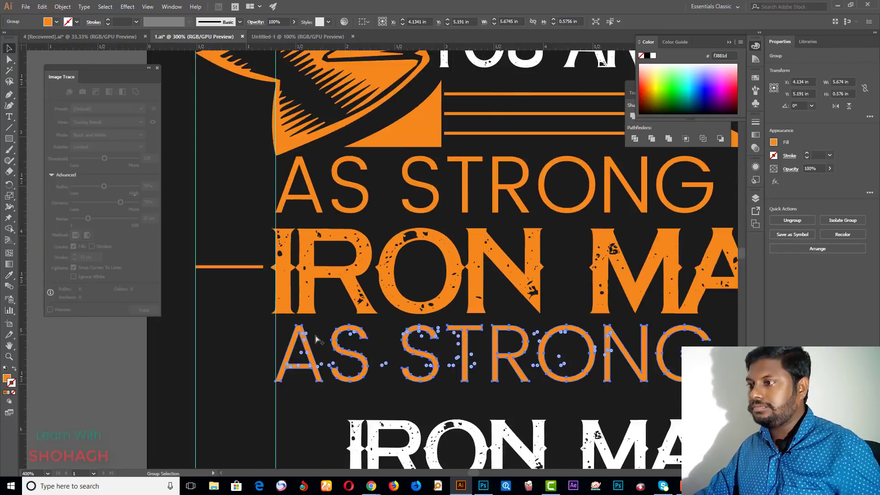
pyautogui.scroll(-4, 316, 339)
pyautogui.scroll(4, 454, 339)
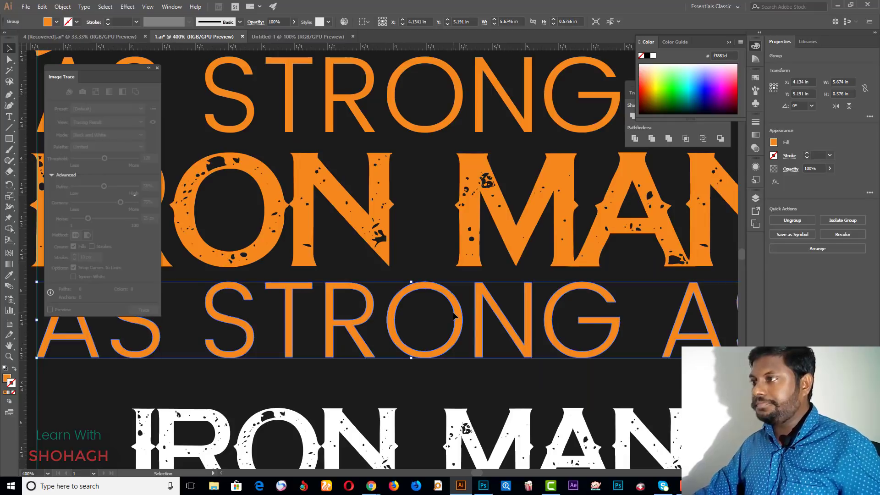
pyautogui.scroll(-4, 453, 316)
pyautogui.click(579, 338)
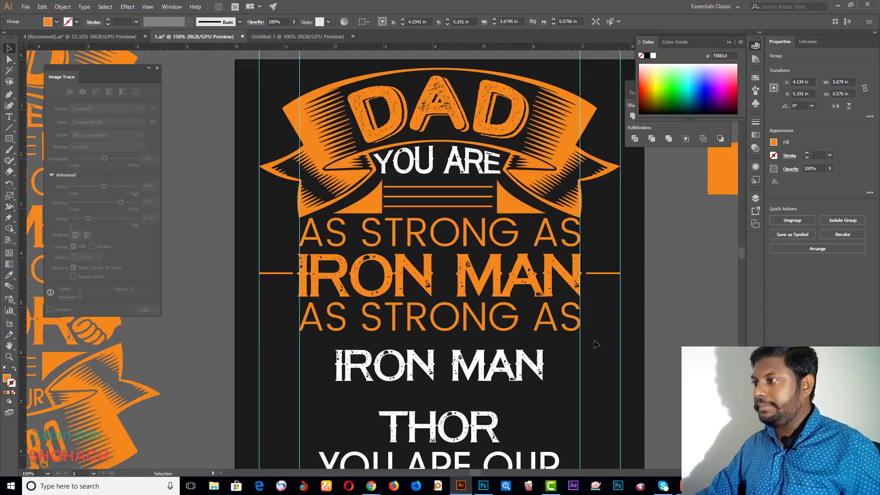
pyautogui.scroll(1, 578, 337)
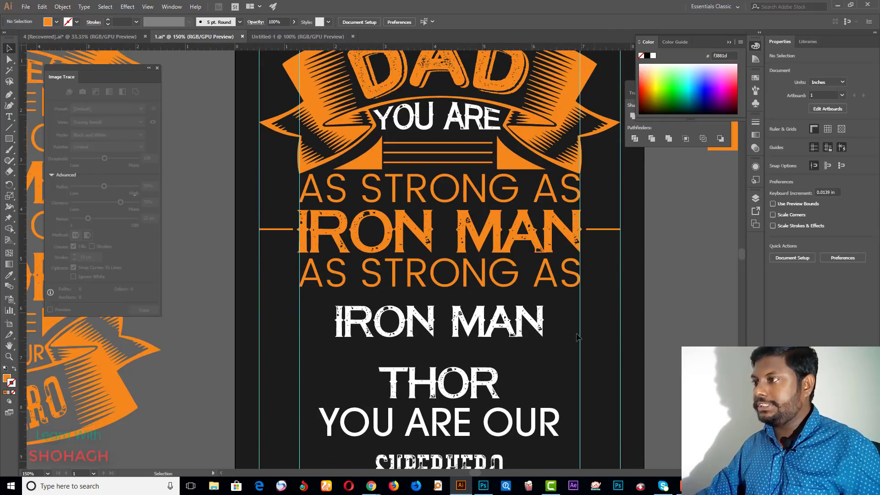
# Step: Delete the extra white IRON MAN text and move THOR up into the freed gap
pyautogui.click(437, 324)
pyautogui.scroll(-1, 508, 320)
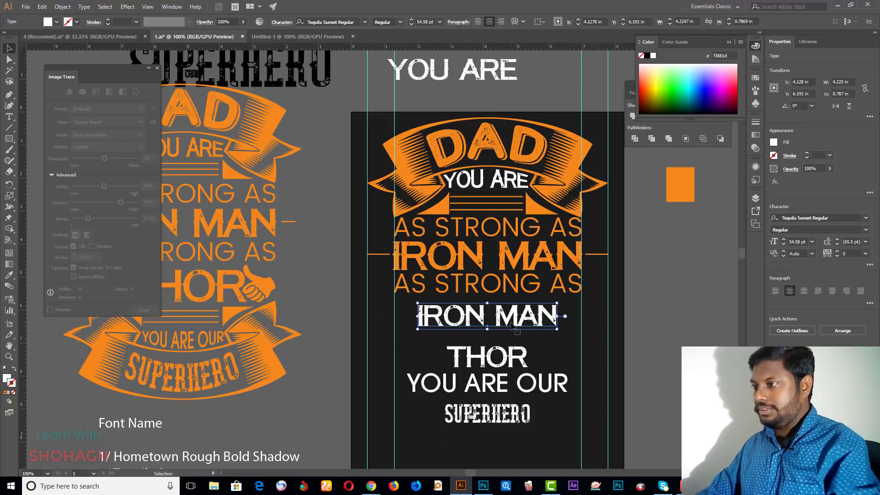
pyautogui.press('Delete')
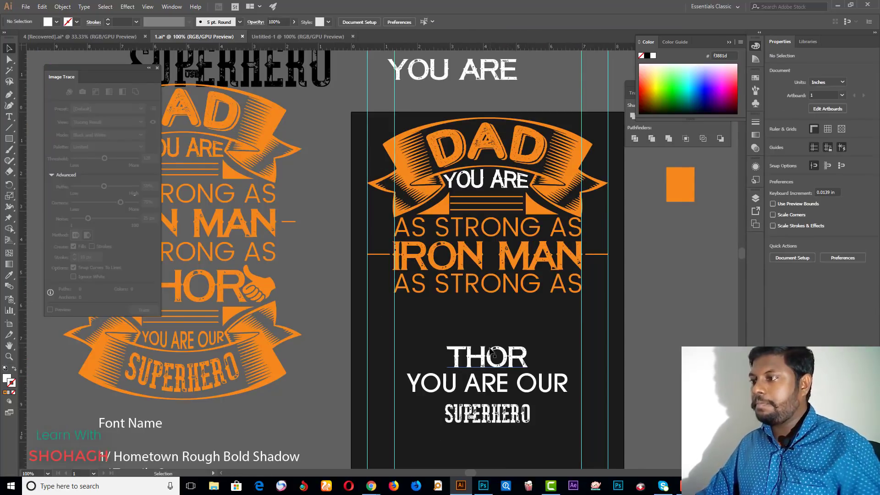
pyautogui.moveTo(486, 355); pyautogui.dragTo(489, 329)
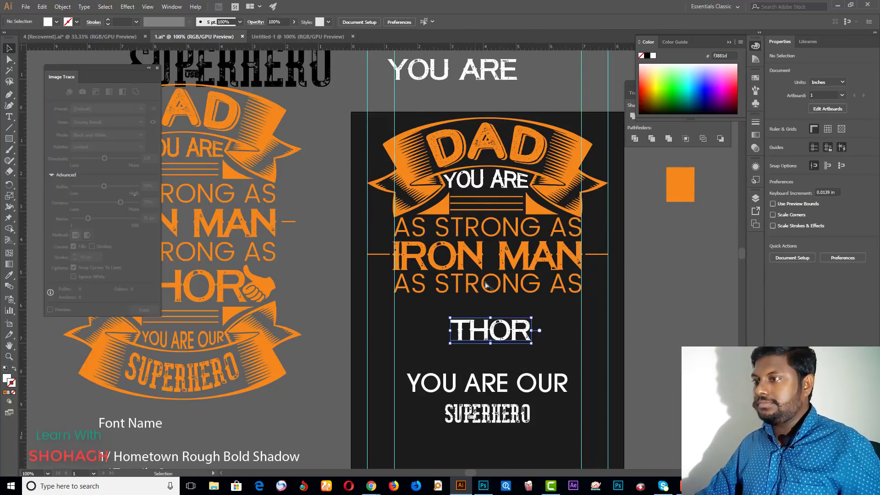
pyautogui.scroll(-3, 487, 285)
pyautogui.scroll(3, 300, 235)
pyautogui.scroll(2, 300, 235)
pyautogui.scroll(2, 300, 235)
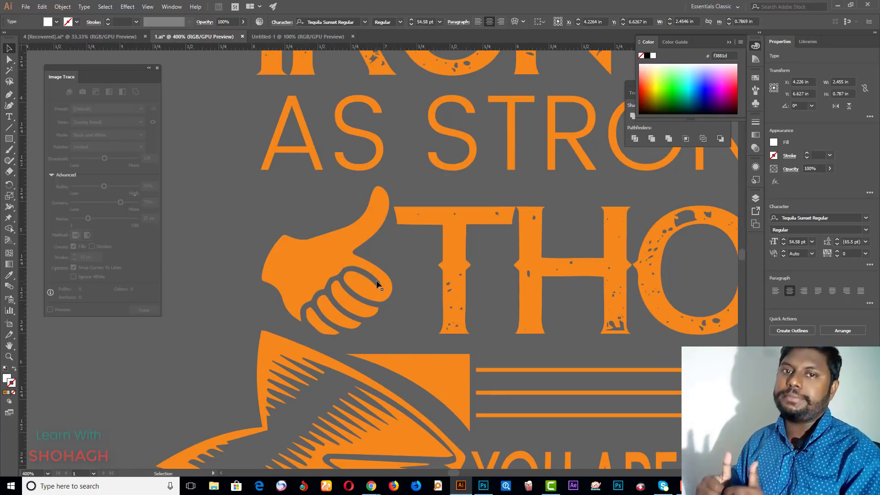
pyautogui.moveTo(370, 486)
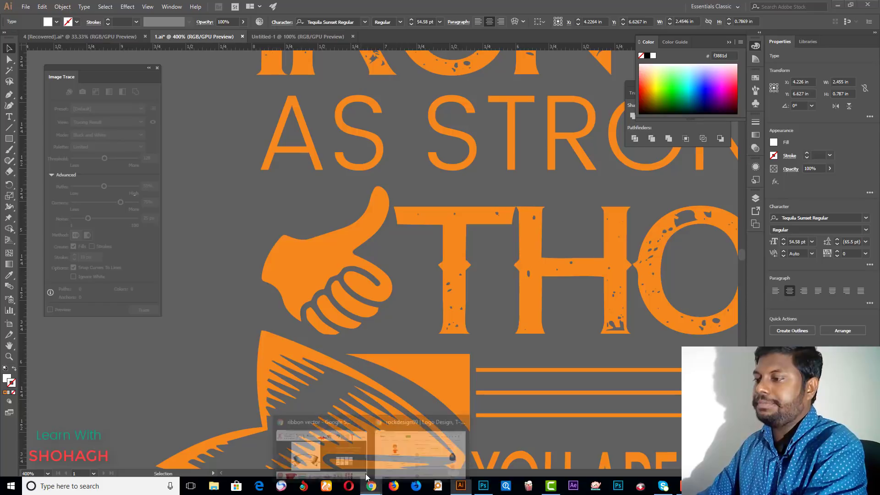
# Step: In Chrome, browse the thumbs-up image tabs, ending on the 'thumb up vector' Google Images search
pyautogui.click(312, 426)
pyautogui.click(666, 6)
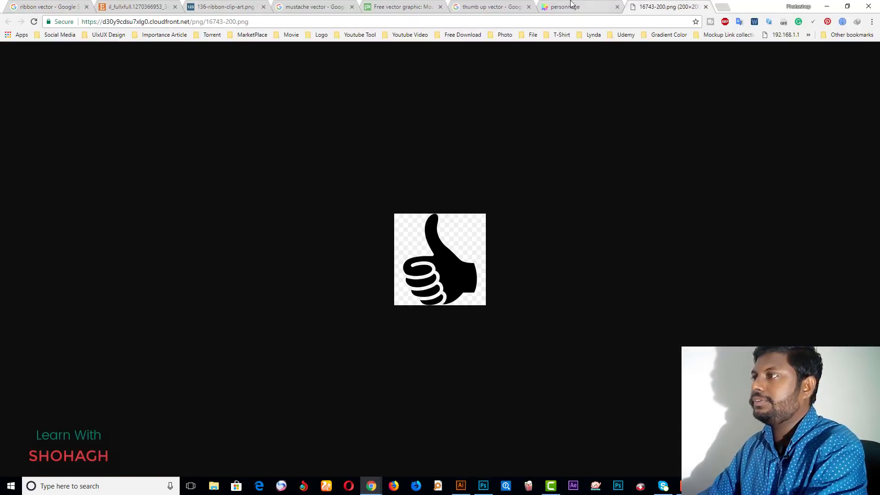
pyautogui.click(571, 6)
pyautogui.click(485, 7)
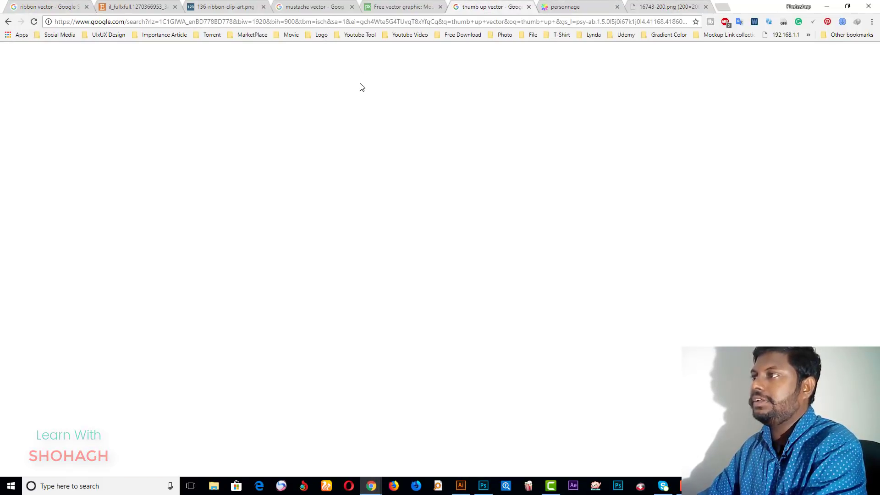
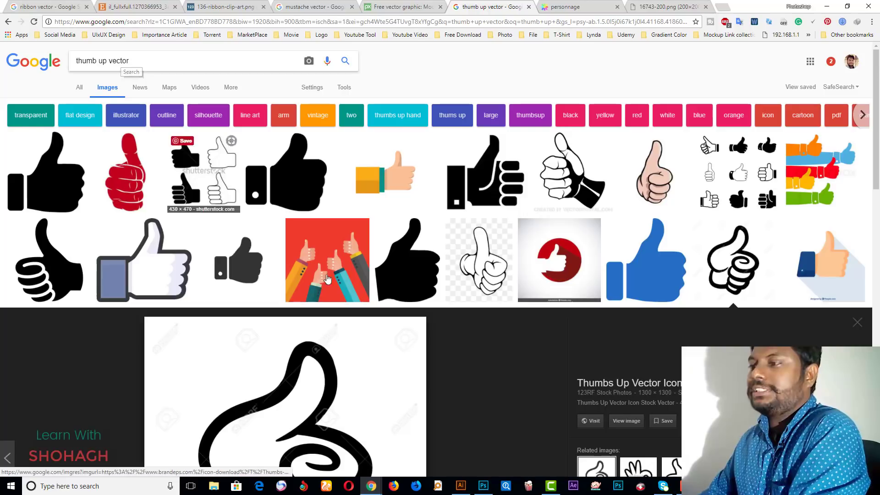
# Step: View the 16743-200.png thumbs-up image in Chrome, then go back to Illustrator
pyautogui.scroll(-2, 327, 279)
pyautogui.hotkey('ctrl', 'Tab')
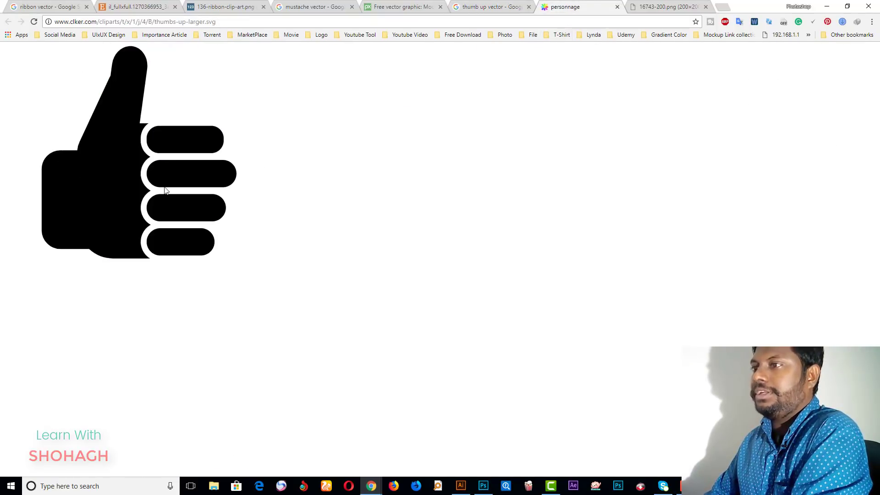
pyautogui.click(683, 5)
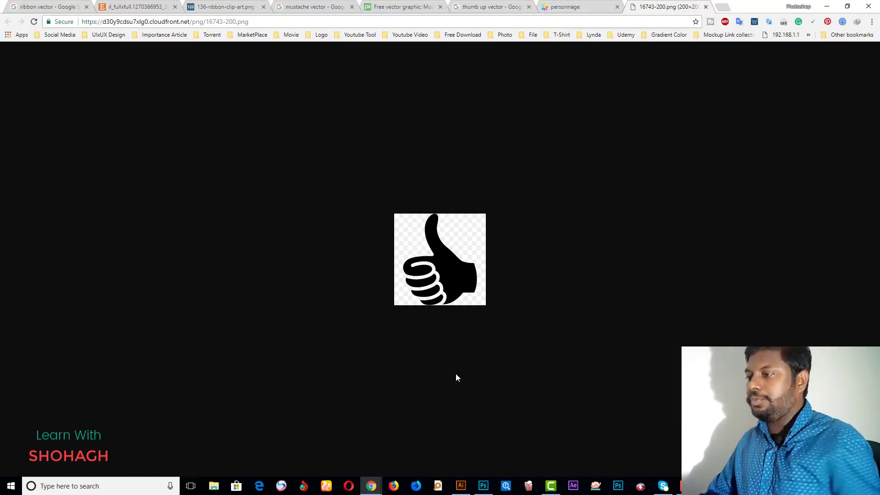
pyautogui.click(461, 485)
pyautogui.scroll(-1, 320, 261)
# Step: Place the 16743-200 thumbs-up image from Downloads onto the canvas
pyautogui.scroll(-2, 321, 261)
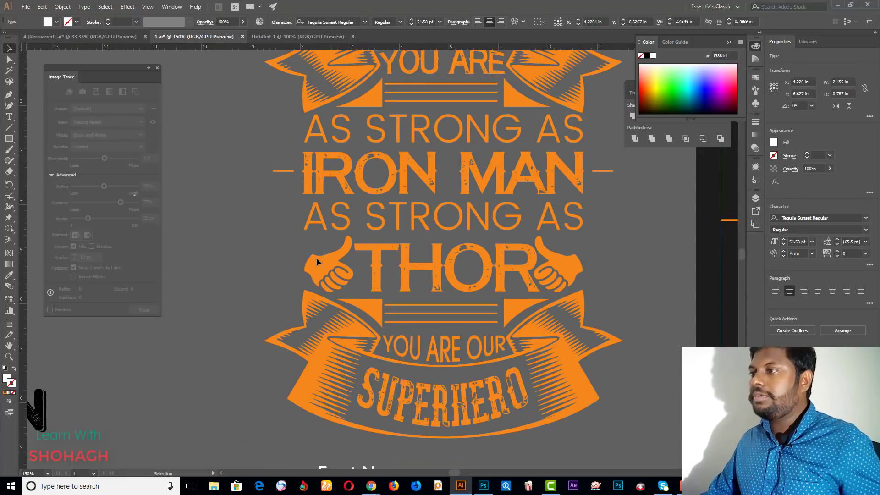
pyautogui.scroll(-3, 324, 263)
pyautogui.moveTo(599, 310); pyautogui.dragTo(532, 248)
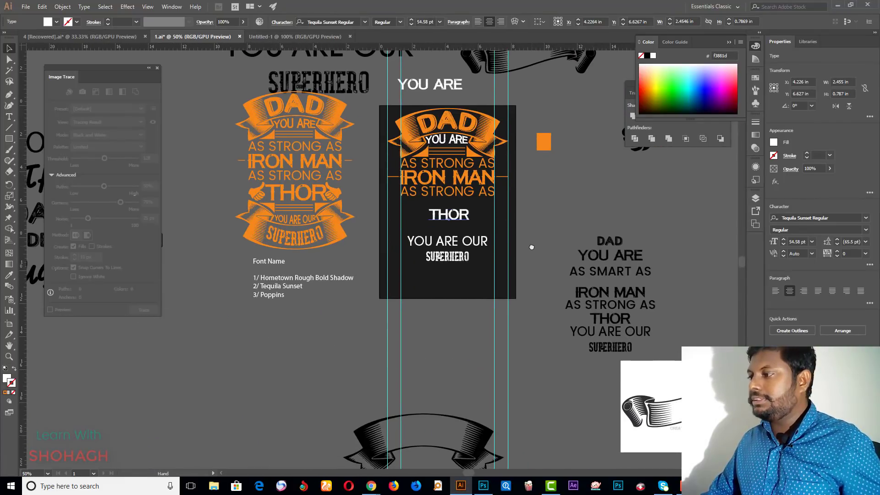
pyautogui.scroll(-1, 442, 263)
pyautogui.scroll(-3, 442, 264)
pyautogui.scroll(4, 442, 264)
pyautogui.press('v')
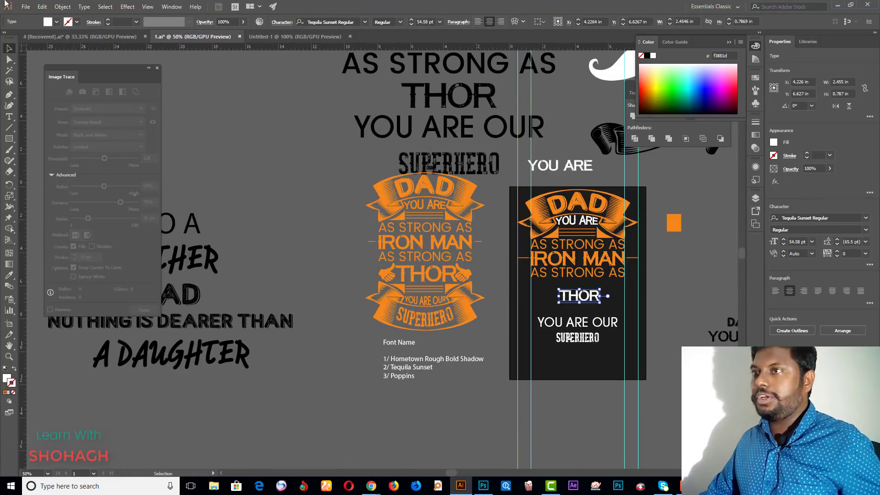
pyautogui.hotkey('ctrl', 'shift', 'p')
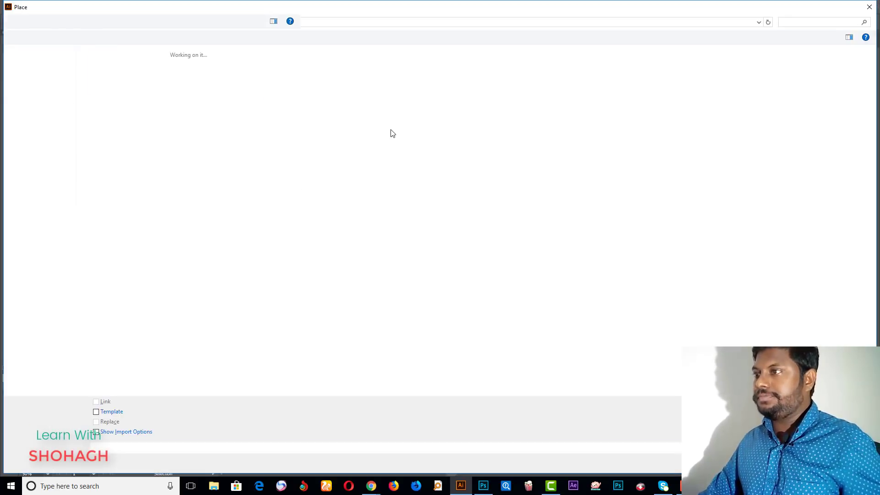
pyautogui.click(41, 79)
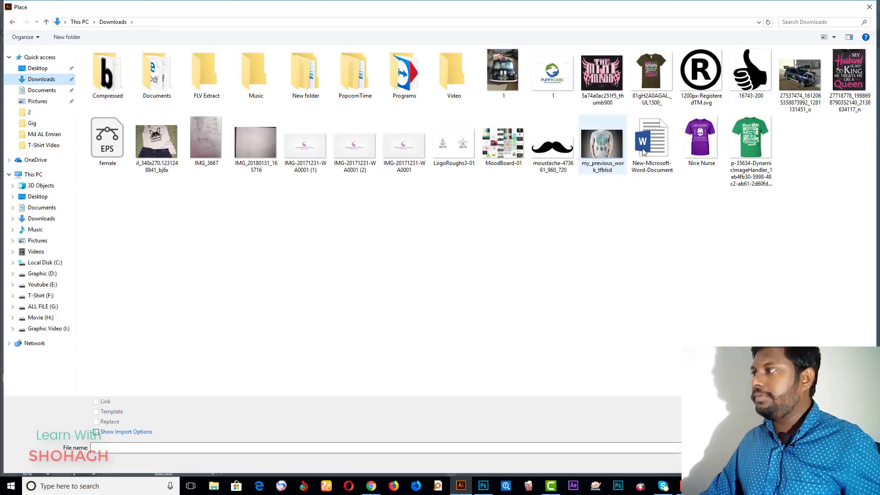
pyautogui.doubleClick(746, 75)
pyautogui.click(245, 147)
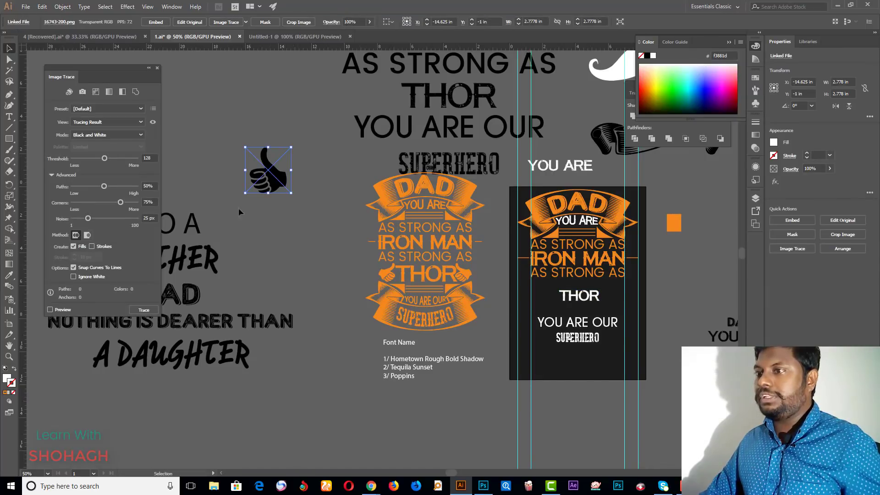
# Step: Image Trace the thumbs-up with Ignore White and expand it into vector paths
pyautogui.click(62, 309)
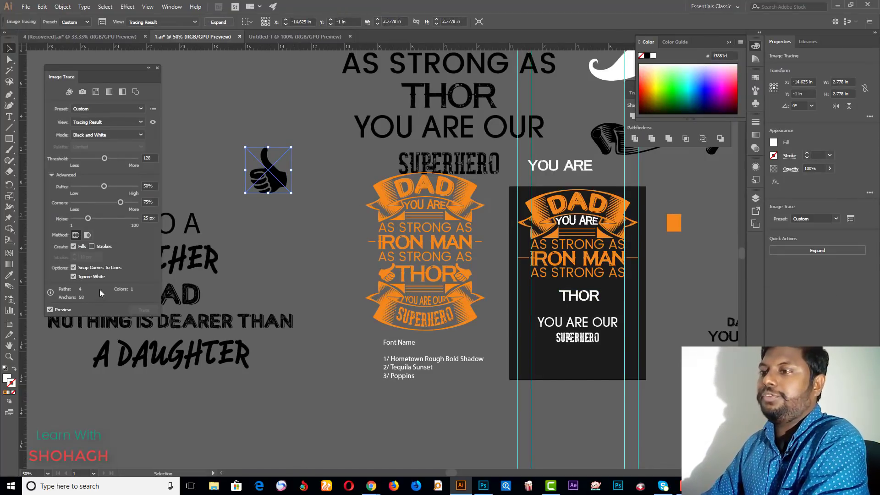
pyautogui.click(221, 24)
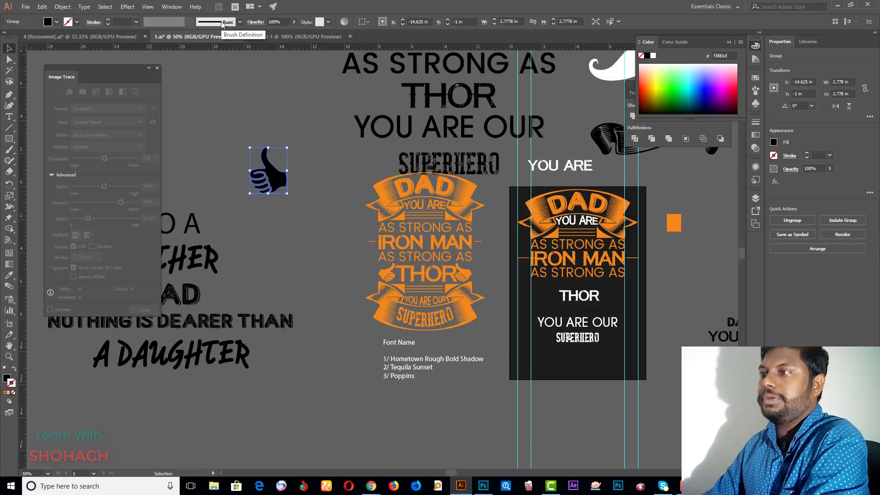
pyautogui.click(298, 236)
# Step: Move the thumbs-up beside THOR and colour it the banner's orange
pyautogui.moveTo(279, 187); pyautogui.dragTo(644, 291)
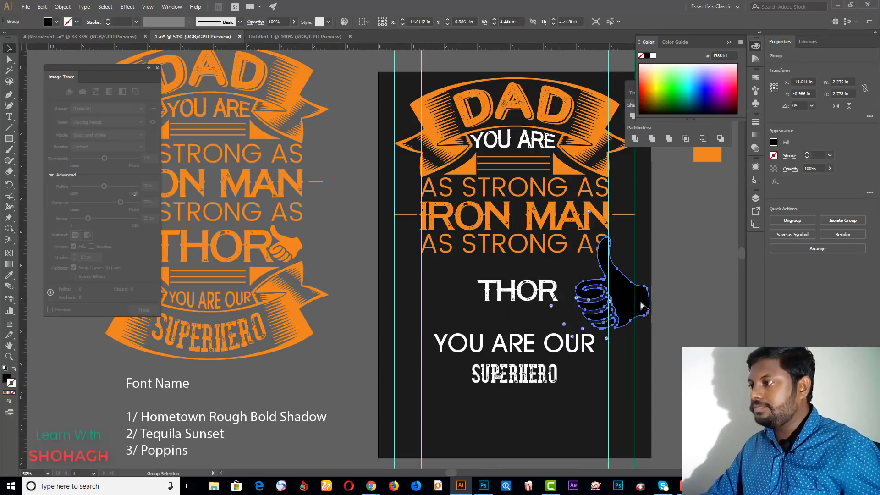
pyautogui.hotkey('ctrl', '+')
pyautogui.press('i')
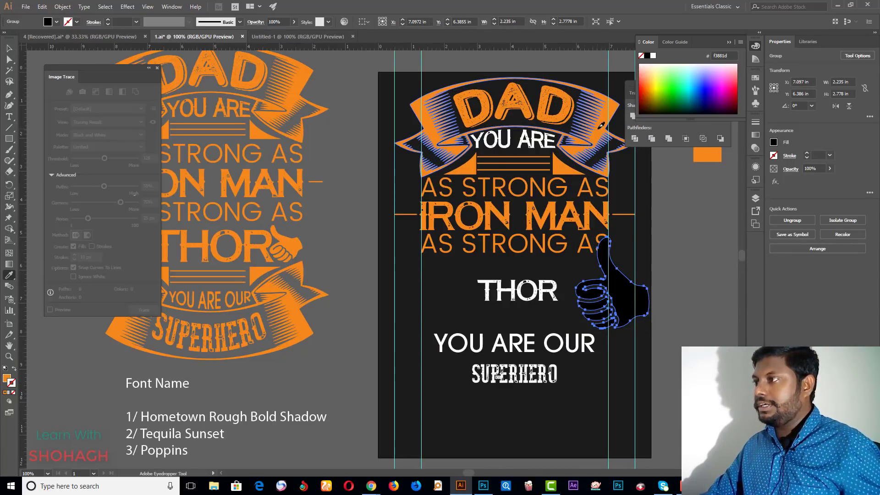
pyautogui.click(600, 126)
# Step: Scale the thumbs-up to about 0.905 × 1.042 in and tilt it about 23°
pyautogui.click(9, 47)
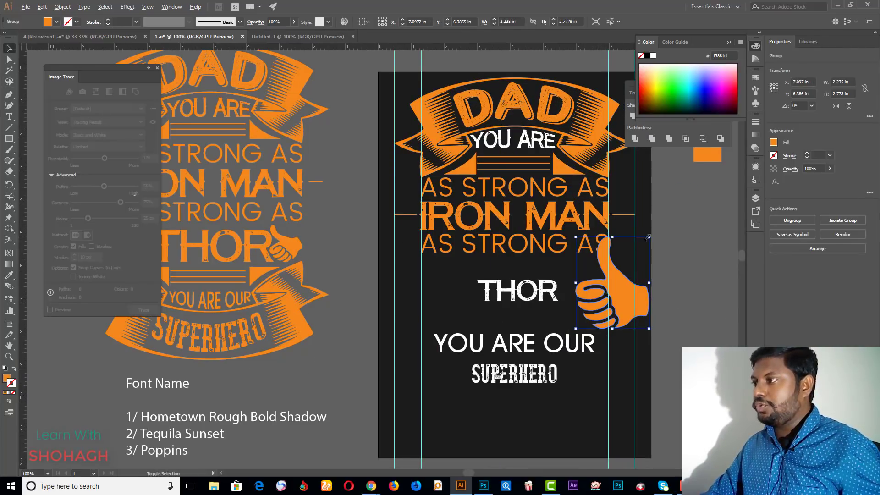
pyautogui.moveTo(650, 236); pyautogui.dragTo(633, 257)
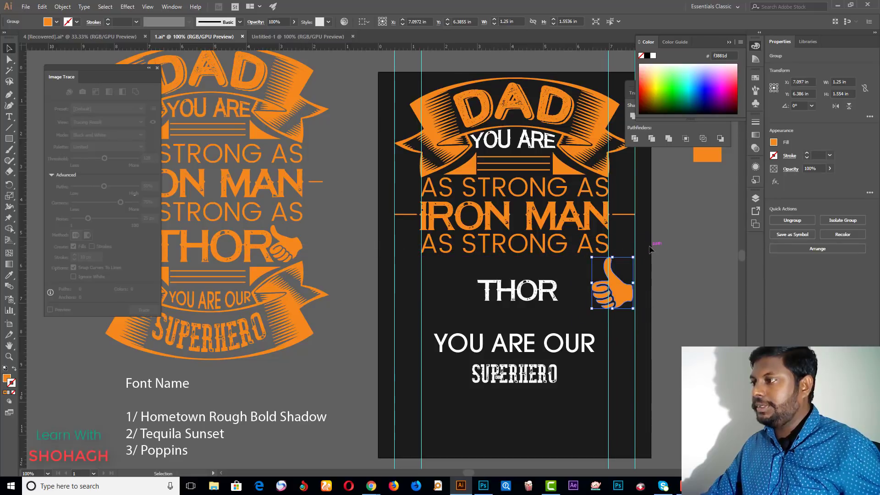
pyautogui.scroll(2, 605, 271)
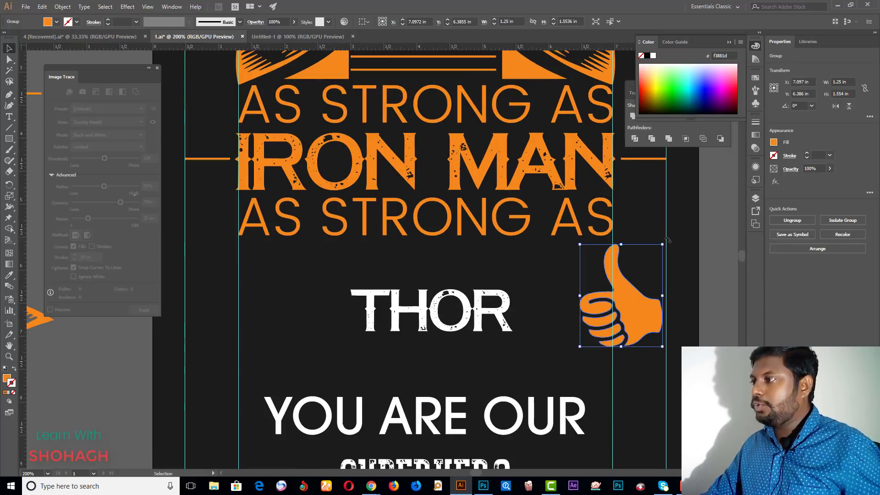
pyautogui.moveTo(658, 239); pyautogui.dragTo(636, 247)
pyautogui.moveTo(633, 307); pyautogui.dragTo(581, 310)
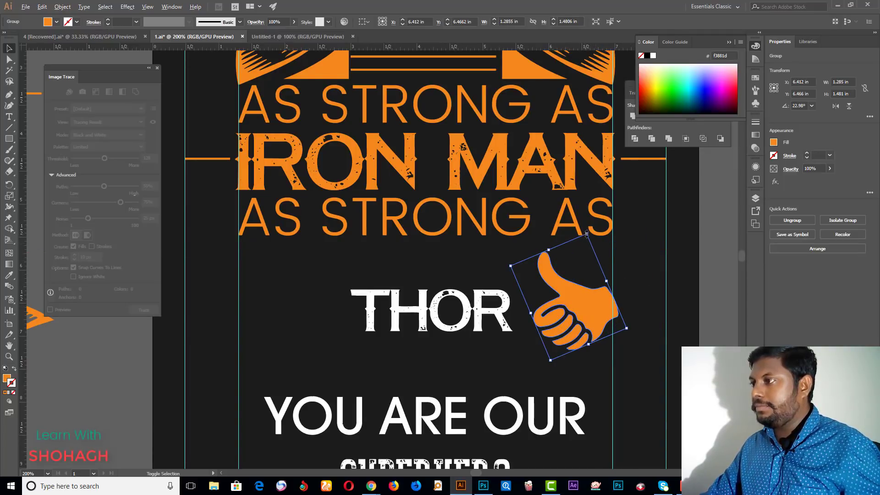
pyautogui.moveTo(587, 234); pyautogui.dragTo(576, 252)
pyautogui.moveTo(587, 302); pyautogui.dragTo(593, 302)
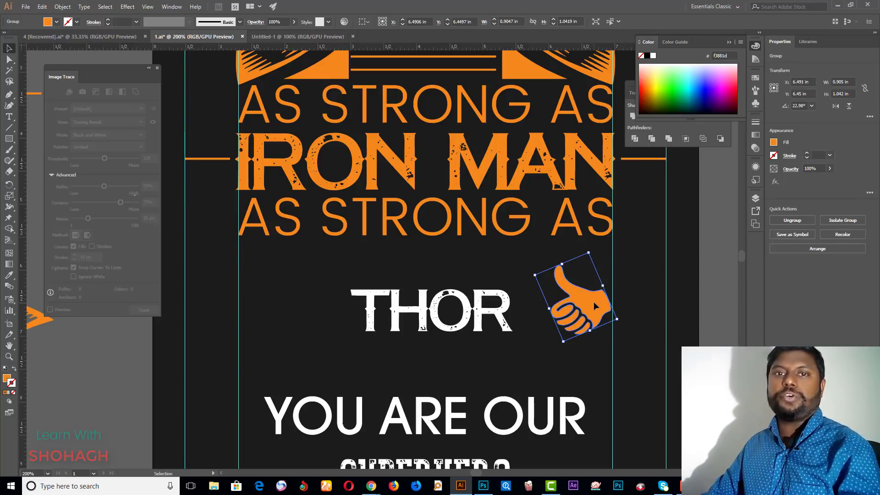
pyautogui.scroll(5, 593, 301)
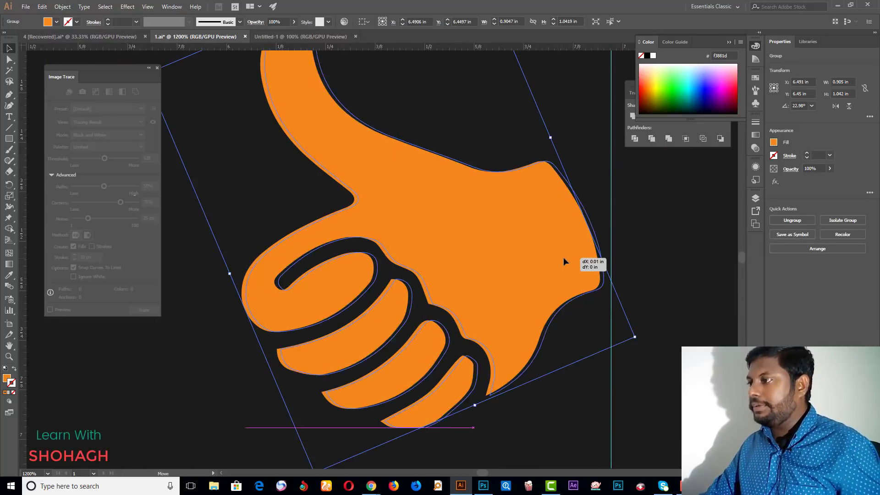
pyautogui.scroll(-7, 568, 258)
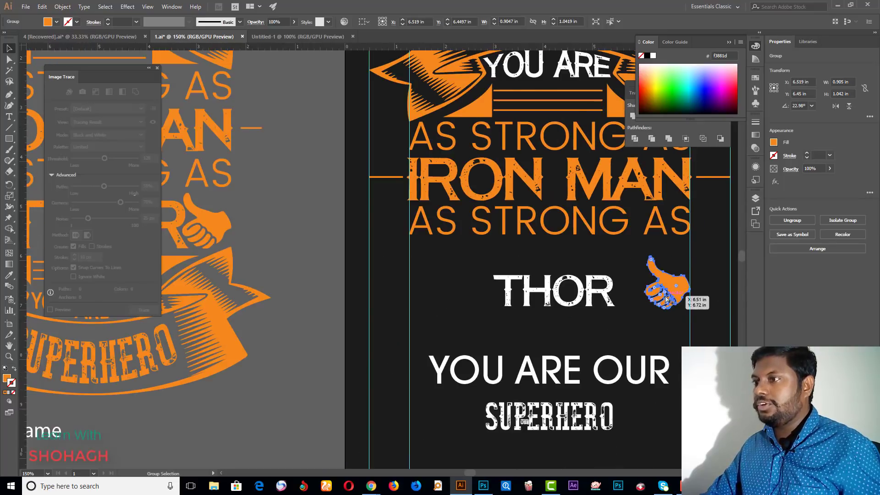
pyautogui.scroll(-1, 666, 299)
pyautogui.scroll(4, 669, 302)
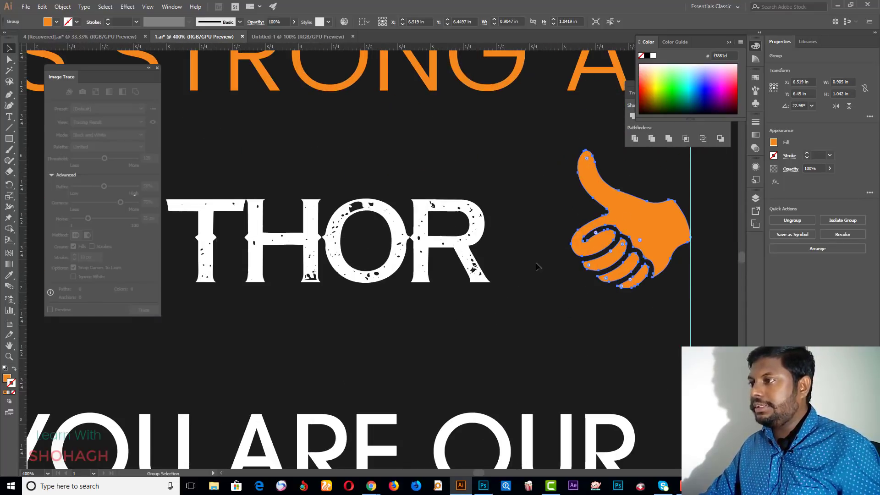
# Step: Shift THOR slightly right and enlarge it
pyautogui.moveTo(486, 236); pyautogui.dragTo(572, 247)
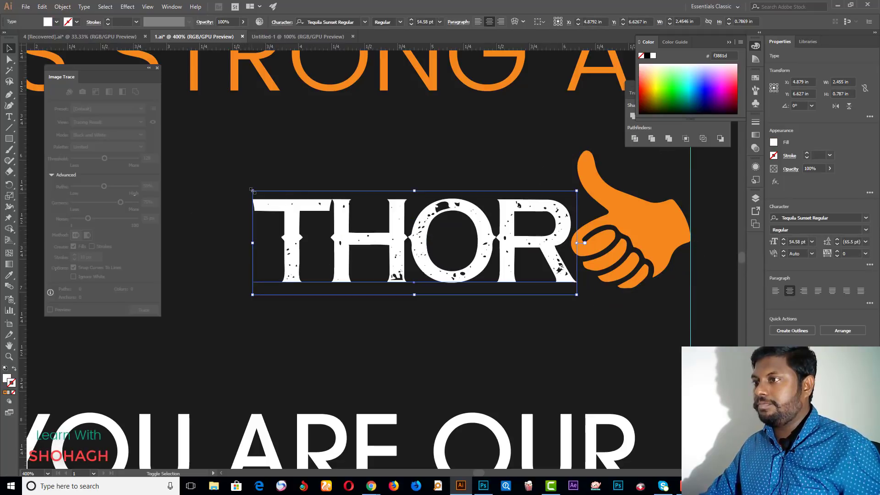
pyautogui.moveTo(252, 190); pyautogui.dragTo(174, 174)
pyautogui.hotkey('ctrl', '-')
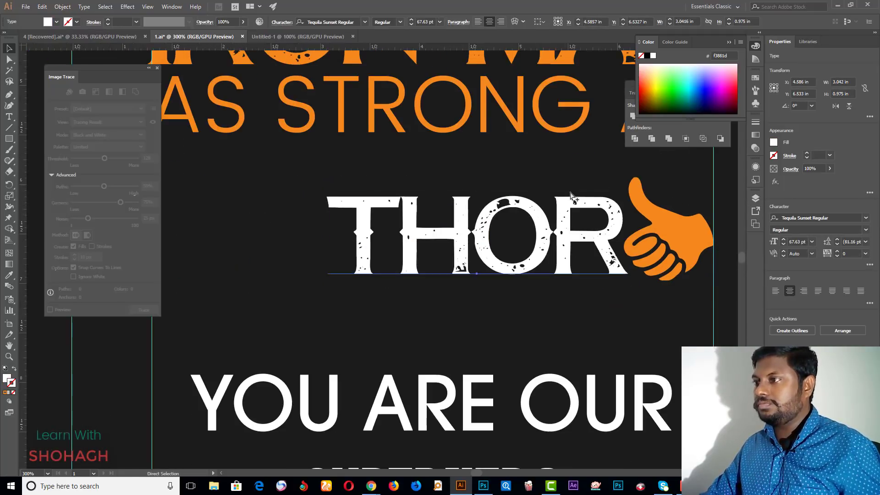
pyautogui.keyDown('alt'); pyautogui.scroll(-3, 571, 196); pyautogui.keyUp('alt')
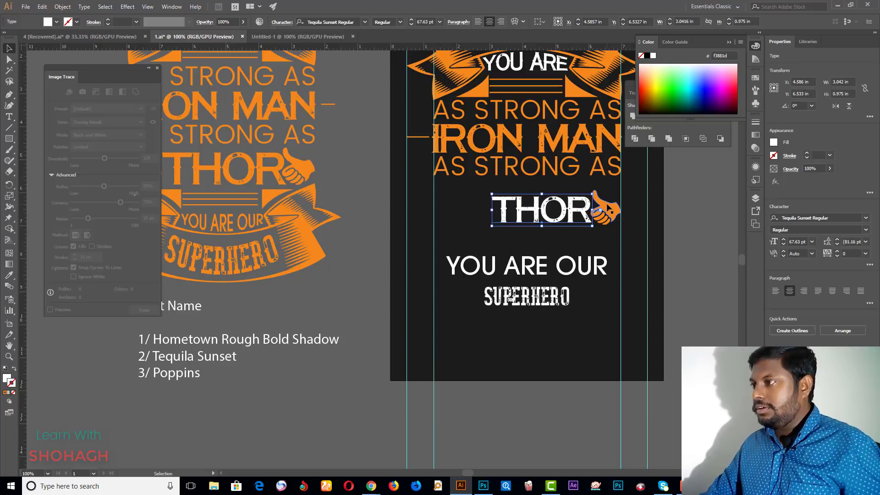
pyautogui.click(609, 210)
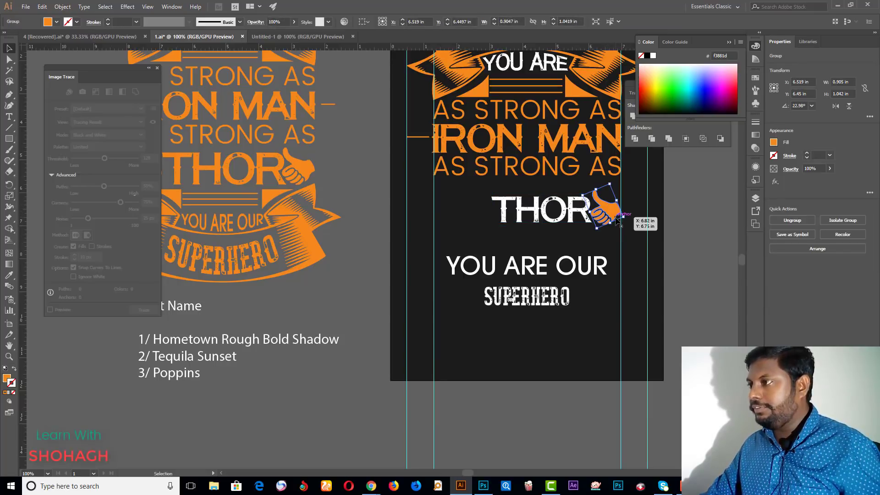
pyautogui.keyDown('alt'); pyautogui.scroll(2, 606, 215); pyautogui.keyUp('alt')
pyautogui.keyDown('alt'); pyautogui.scroll(-2, 606, 214); pyautogui.keyUp('alt')
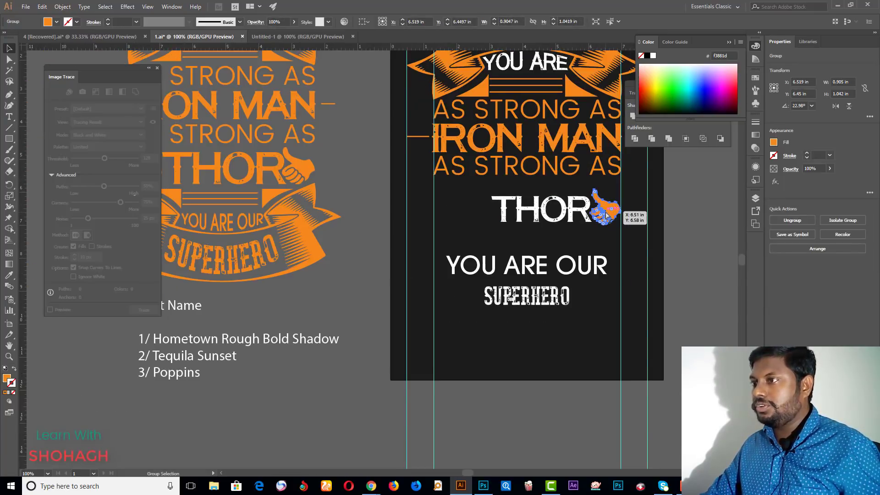
pyautogui.scroll(3, 611, 215)
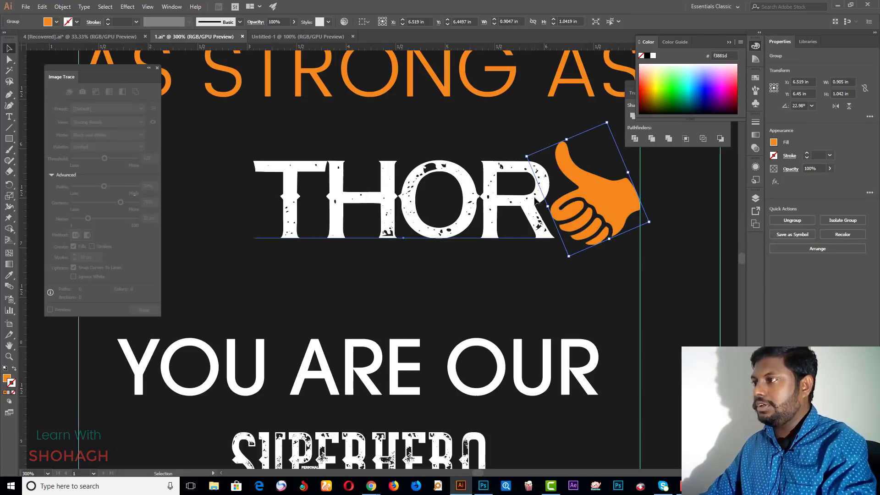
# Step: Convert THOR to outlines and set it against the thumbs-up hand
pyautogui.moveTo(535, 200); pyautogui.dragTo(540, 200)
pyautogui.rightClick(544, 187)
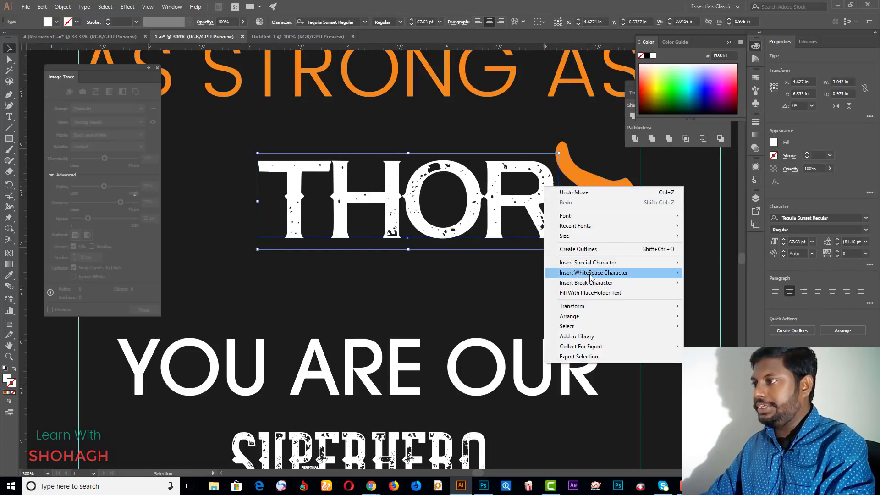
pyautogui.click(579, 249)
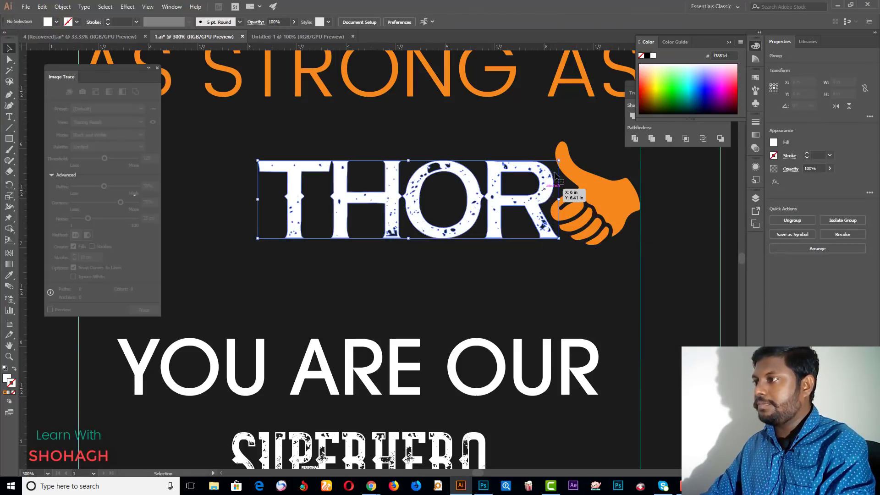
pyautogui.moveTo(554, 175); pyautogui.dragTo(569, 173)
pyautogui.click(588, 262)
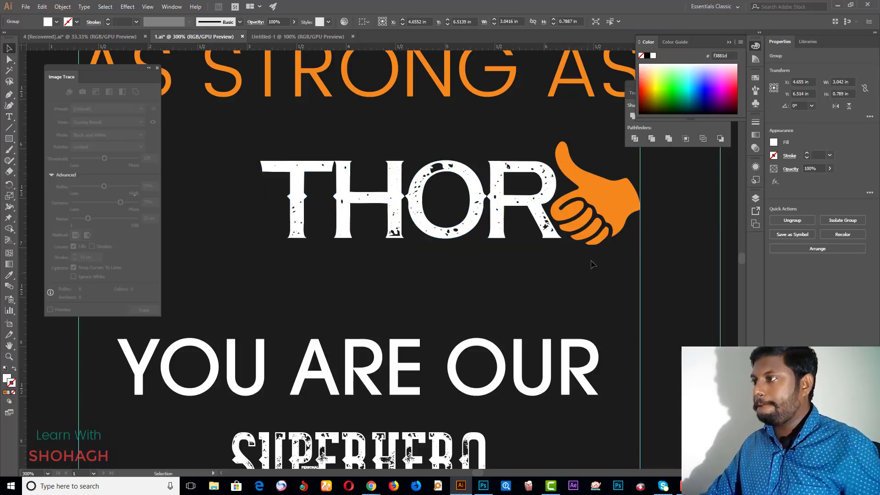
pyautogui.click(594, 215)
pyautogui.click(503, 188)
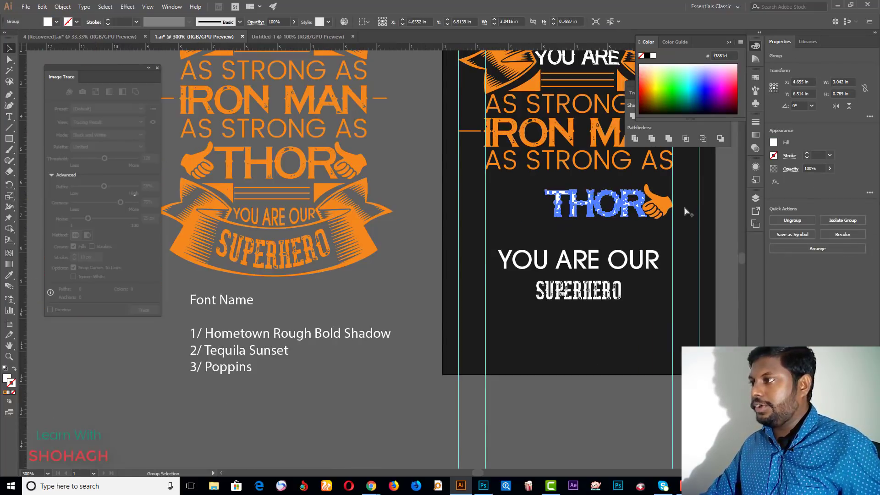
pyautogui.hotkey('ctrl', '1')
# Step: Make a vertically reflected copy of the thumbs-up hand
pyautogui.click(653, 198)
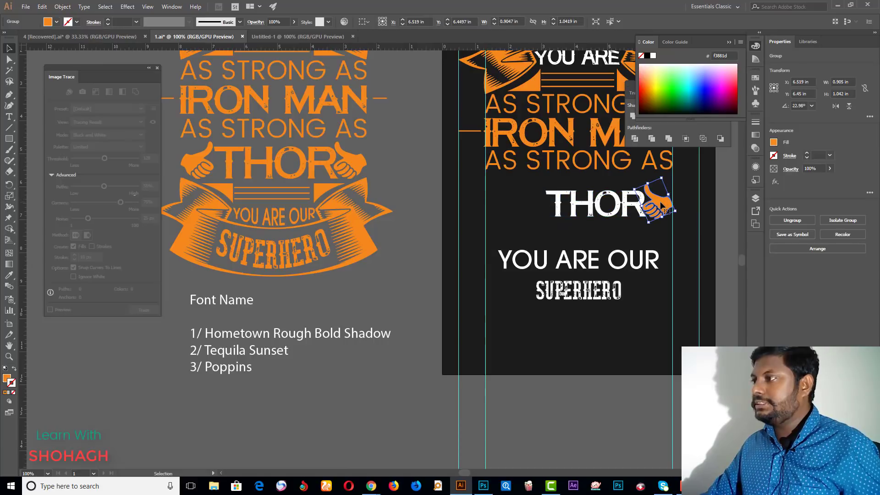
pyautogui.rightClick(661, 204)
pyautogui.moveTo(689, 292)
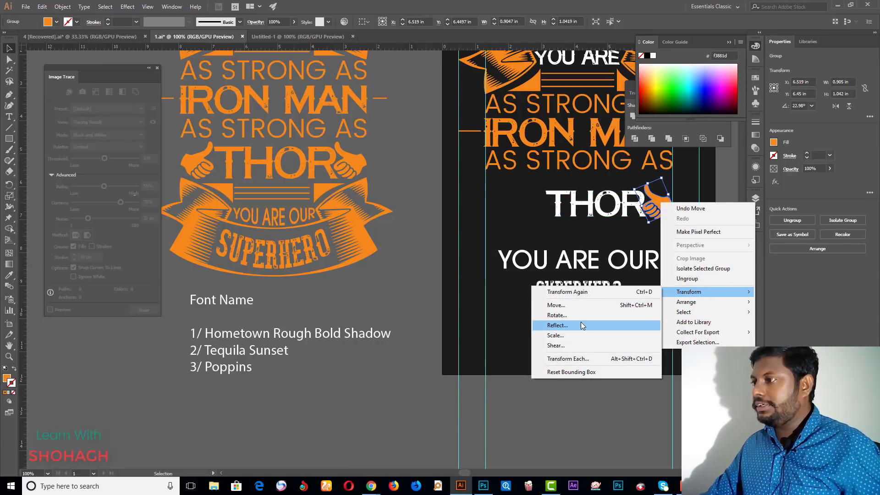
pyautogui.click(580, 325)
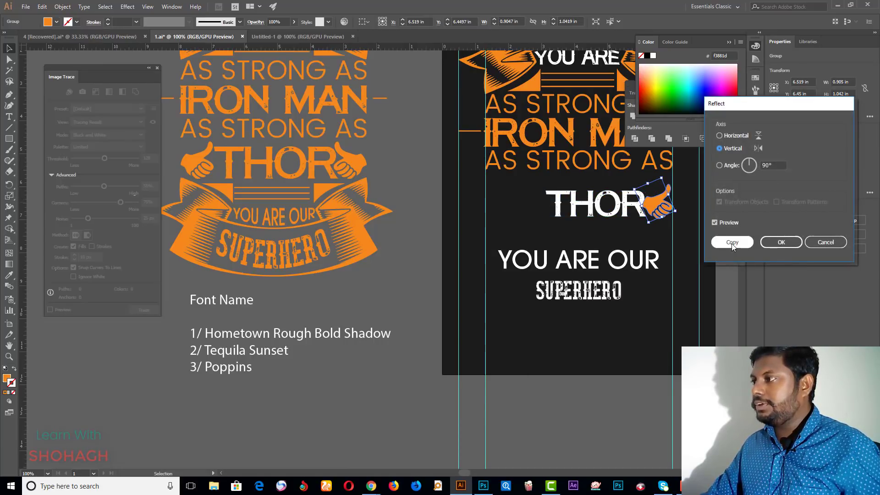
pyautogui.press('Return')
# Step: Move the mirrored hand to the left side of THOR
pyautogui.click(673, 219)
pyautogui.moveTo(660, 206); pyautogui.dragTo(503, 207)
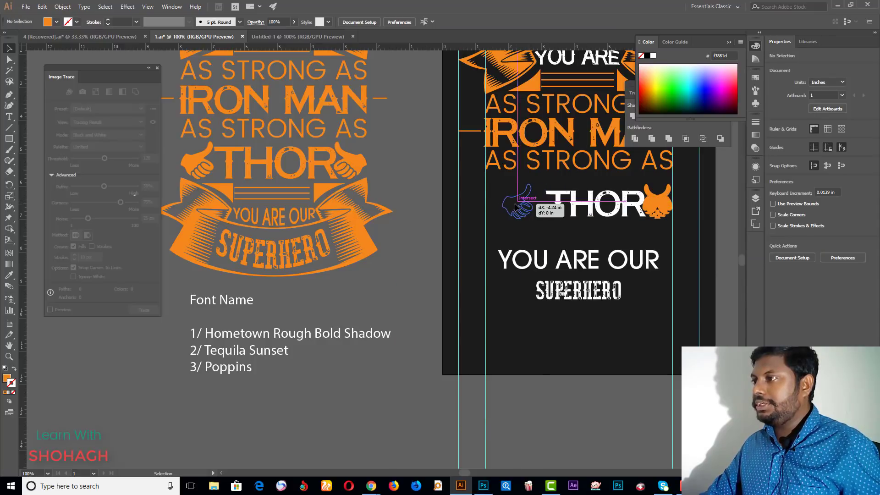
pyautogui.scroll(10, 527, 246)
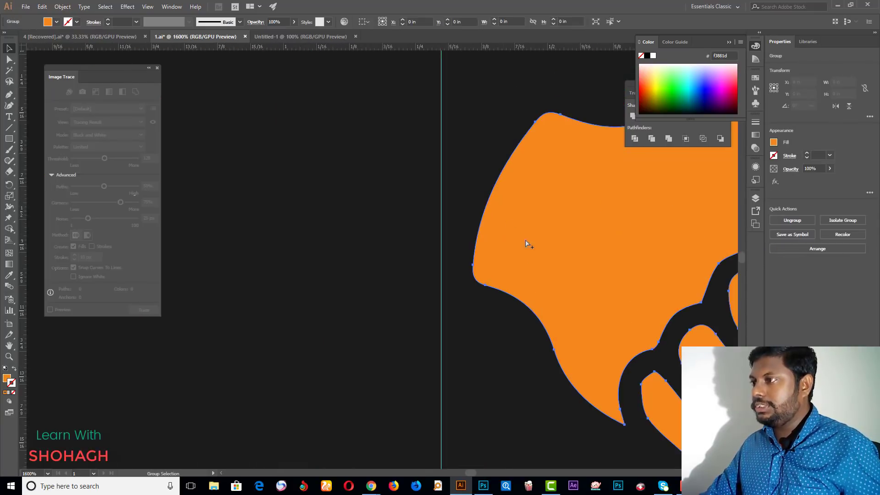
pyautogui.moveTo(558, 238); pyautogui.dragTo(527, 238)
pyautogui.scroll(-4, 365, 273)
pyautogui.scroll(-3, 365, 273)
pyautogui.scroll(-1, 365, 274)
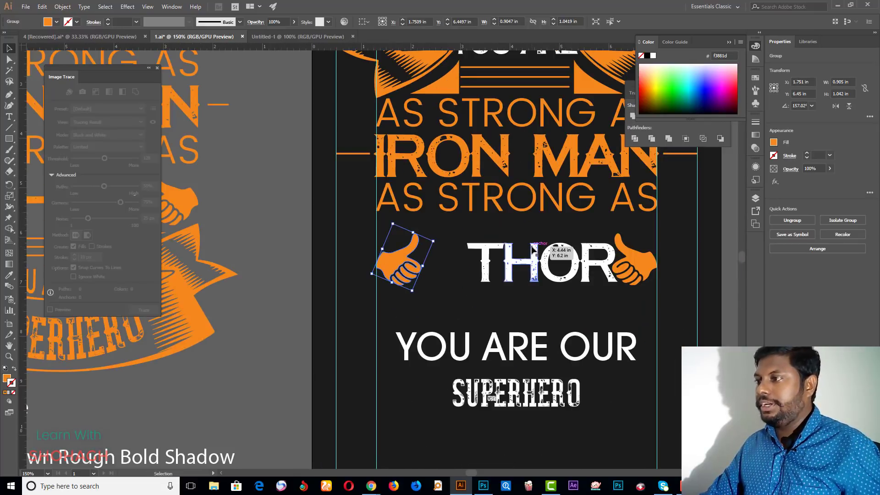
pyautogui.click(473, 251)
# Step: Scale THOR up from its top-left corner
pyautogui.moveTo(467, 243); pyautogui.dragTo(422, 229)
pyautogui.scroll(2, 418, 234)
pyautogui.click(431, 214)
pyautogui.hotkey('ctrl', '1')
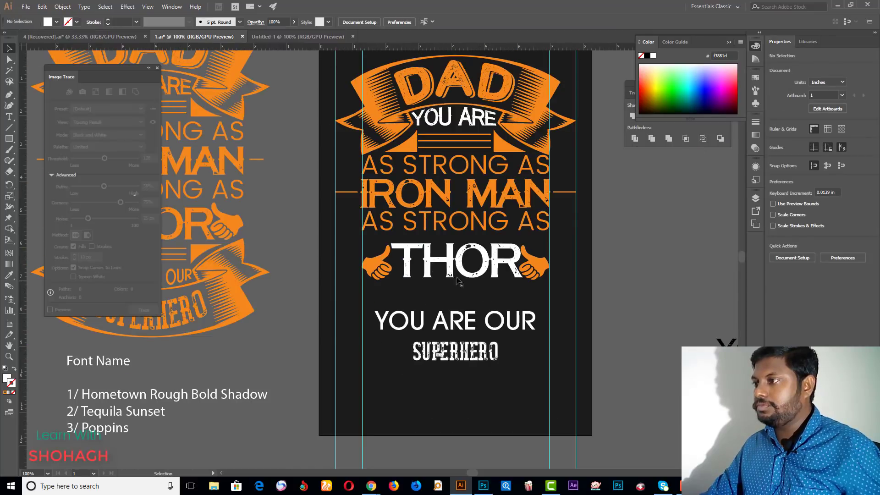
# Step: Horizontally centre THOR together with both thumbs-up hands
pyautogui.click(376, 264)
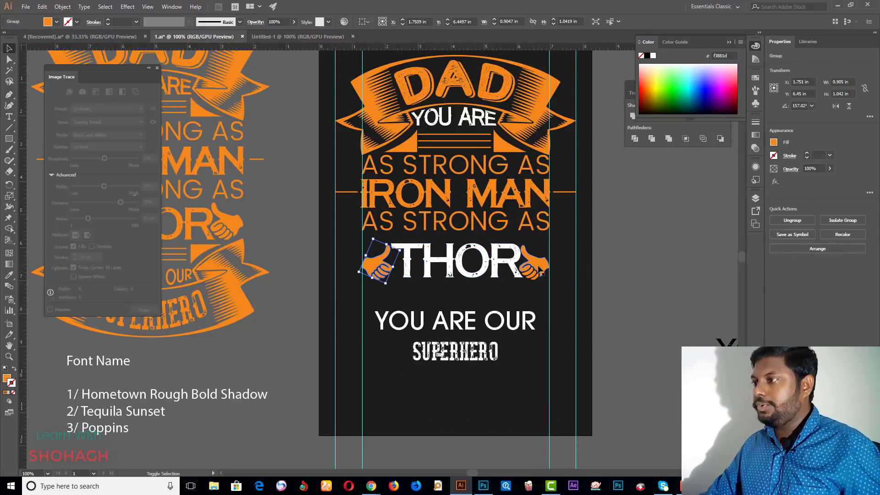
pyautogui.keyDown('shift'); pyautogui.click(538, 271); pyautogui.keyUp('shift')
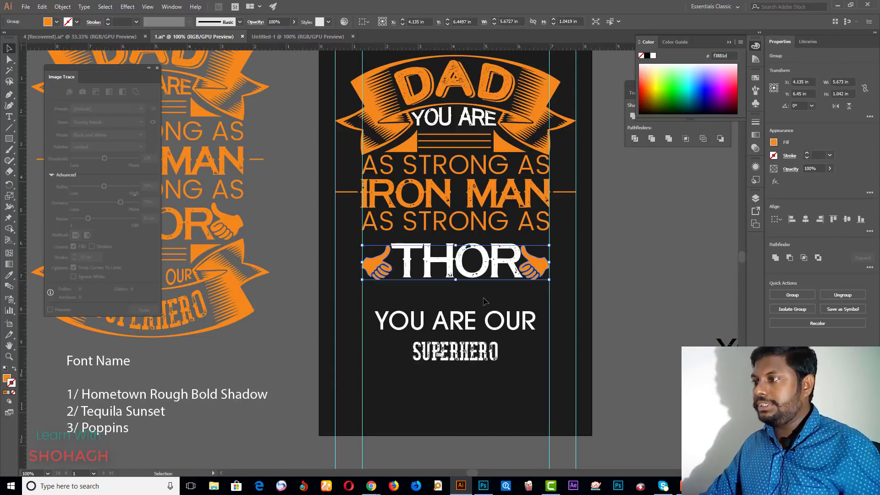
pyautogui.keyDown('shift'); pyautogui.click(501, 273); pyautogui.keyUp('shift')
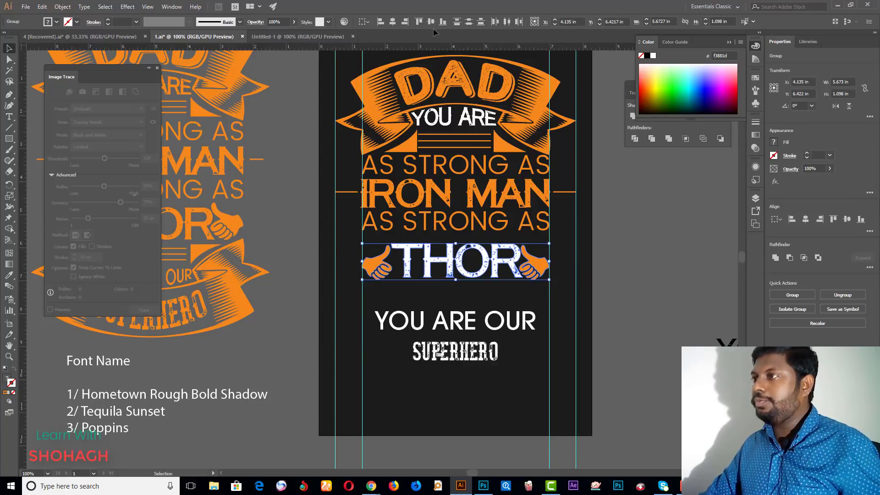
pyautogui.click(393, 22)
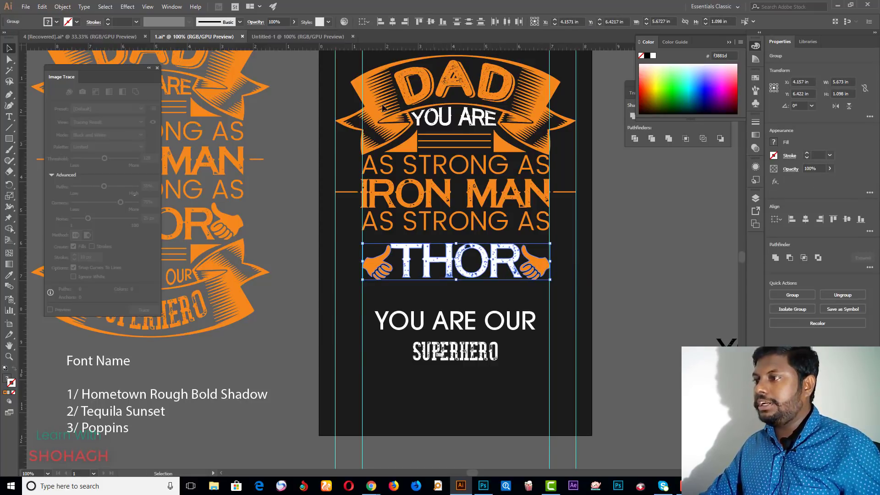
pyautogui.click(472, 309)
pyautogui.scroll(7, 513, 259)
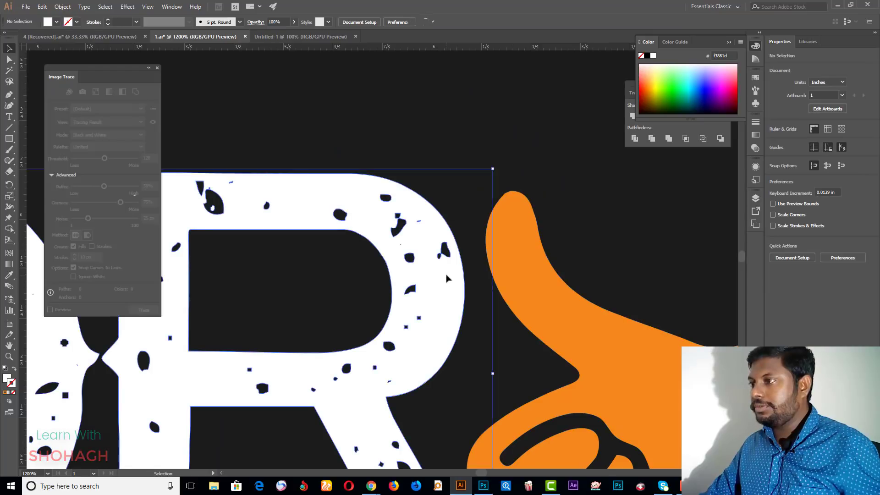
# Step: Shift THOR slightly right between the two hands
pyautogui.click(447, 278)
pyautogui.moveTo(493, 169); pyautogui.dragTo(482, 174)
pyautogui.moveTo(422, 278); pyautogui.dragTo(434, 278)
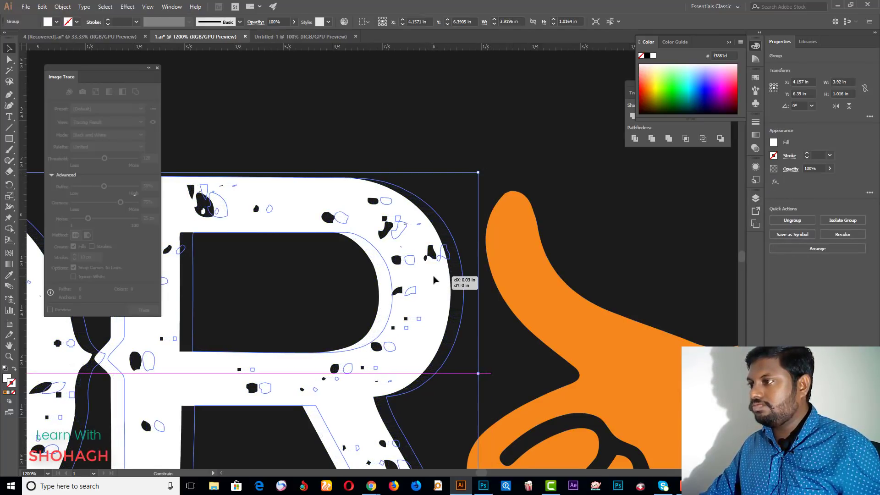
pyautogui.click(636, 200)
pyautogui.scroll(-2, 636, 200)
pyautogui.scroll(-2, 632, 206)
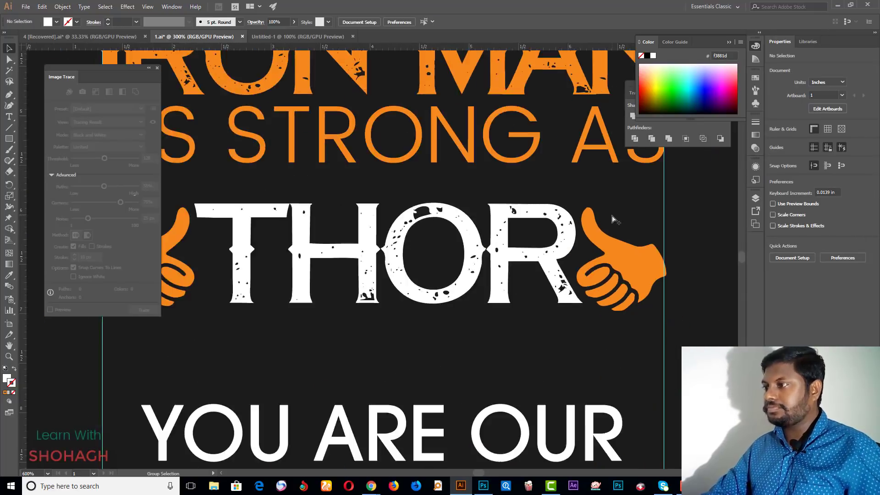
pyautogui.scroll(-1, 627, 217)
pyautogui.scroll(-2, 536, 225)
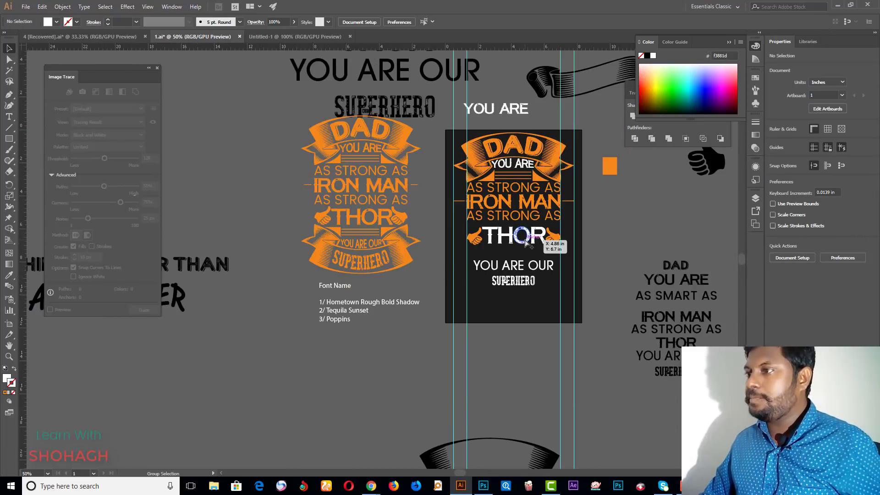
pyautogui.scroll(2, 532, 229)
pyautogui.scroll(5, 530, 229)
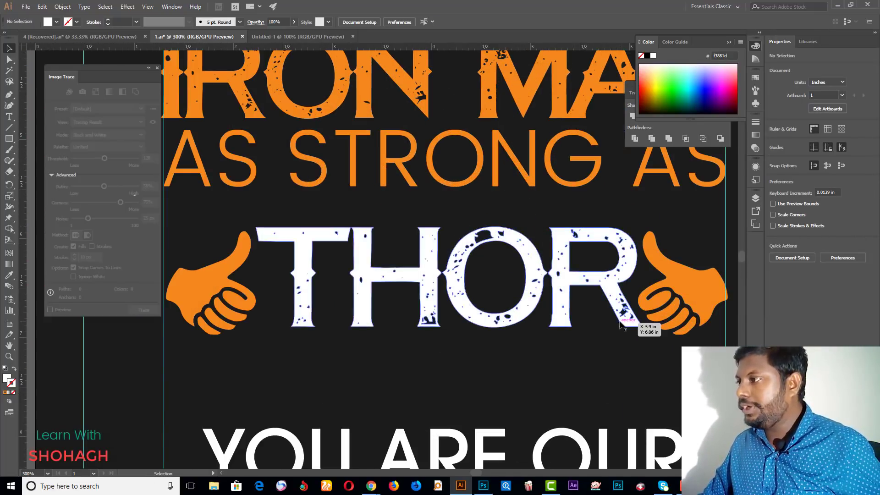
# Step: Nudge THOR down with arrow keys to sit level with the hands
pyautogui.click(635, 310)
pyautogui.press('Down')
pyautogui.press('Down')
pyautogui.press('Down')
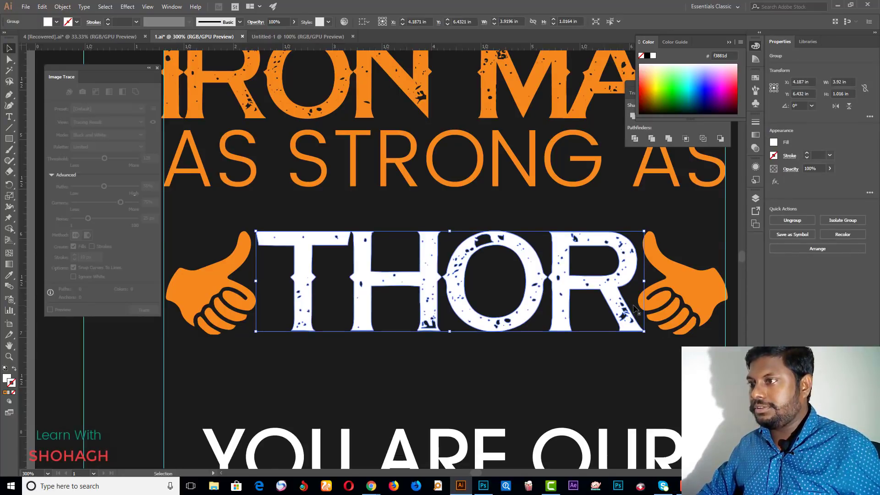
pyautogui.scroll(-3, 635, 311)
pyautogui.scroll(-1, 641, 312)
pyautogui.scroll(1, 665, 313)
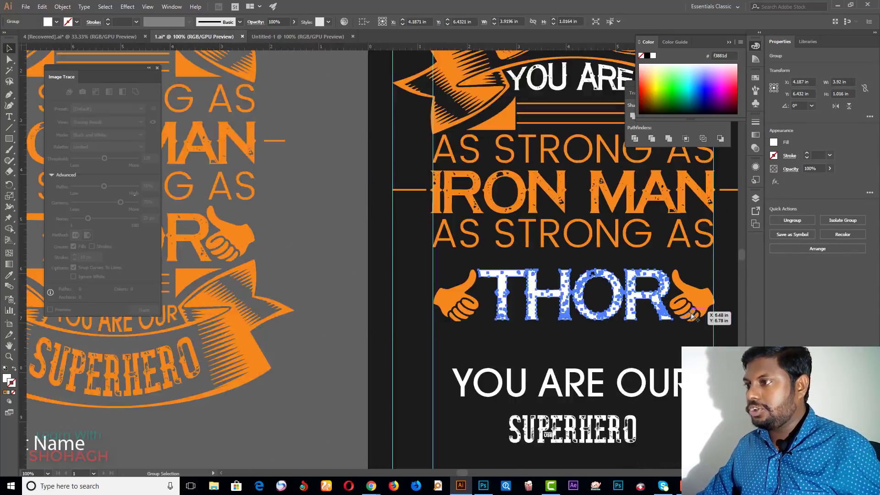
pyautogui.scroll(4, 694, 315)
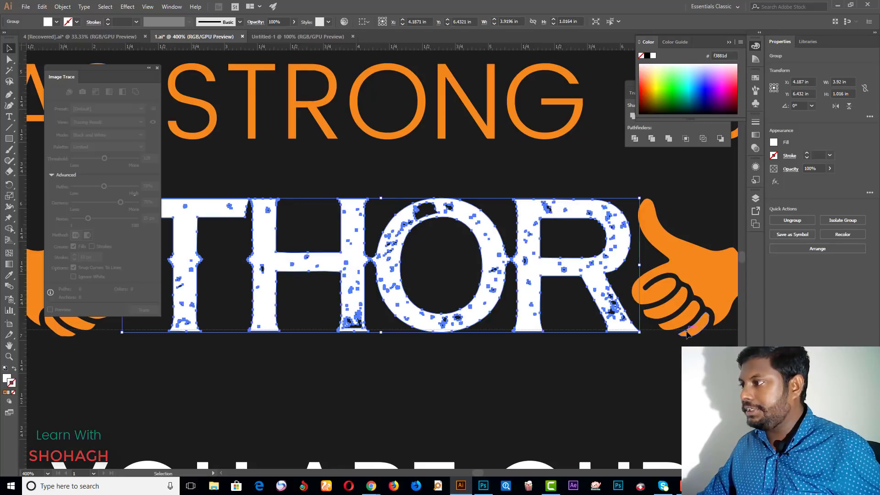
pyautogui.click(687, 338)
pyautogui.click(614, 324)
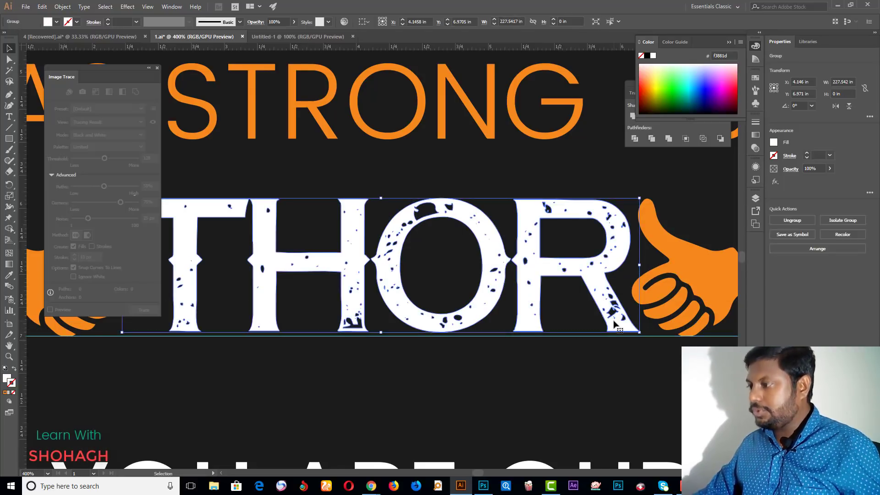
pyautogui.press('Down')
pyautogui.press('Down')
pyautogui.press('Down')
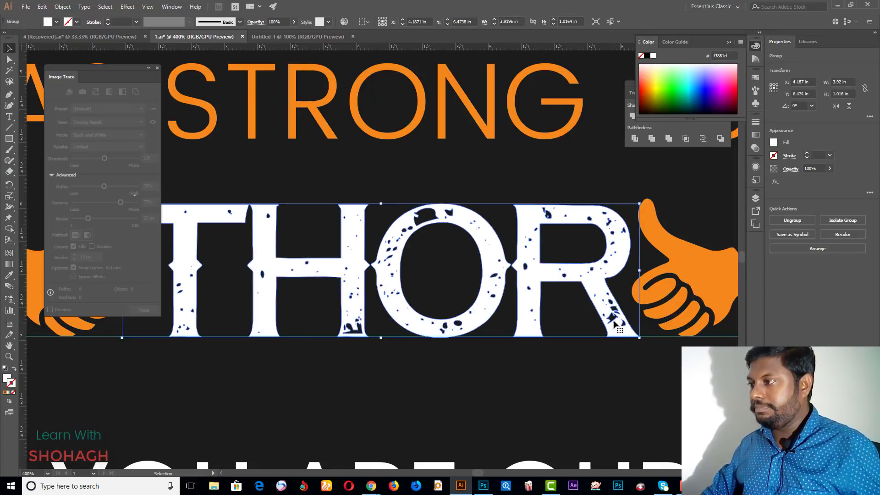
pyautogui.press('Up')
# Step: Fill THOR with the thumbs-up's orange using the Eyedropper
pyautogui.hotkey('ctrl', '-')
pyautogui.hotkey('ctrl', '-')
pyautogui.hotkey('ctrl', '-')
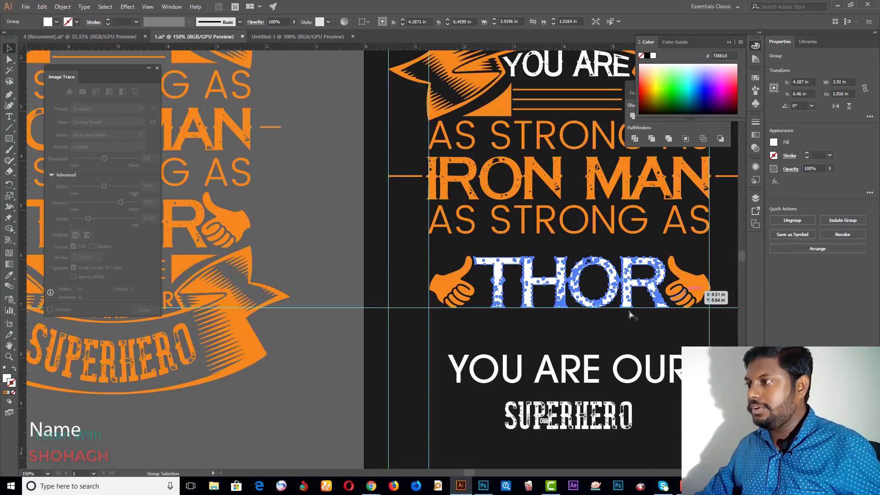
pyautogui.press('i')
pyautogui.click(695, 281)
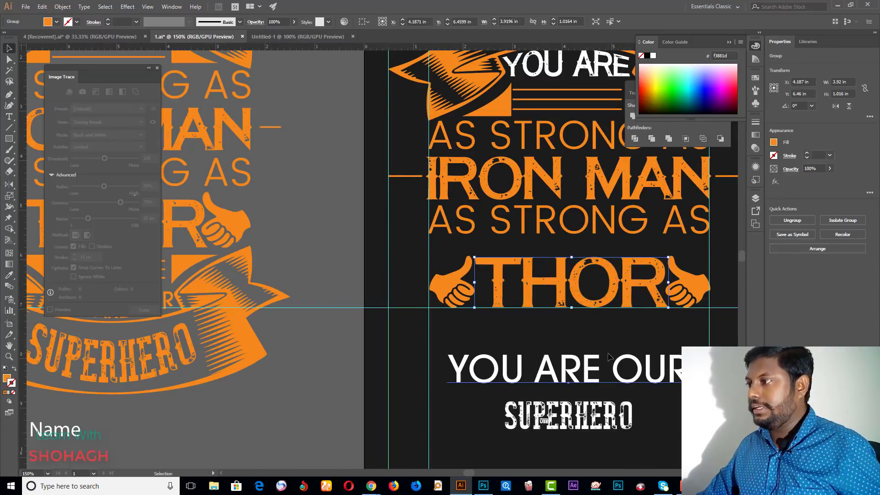
# Step: Raise the THOR row three arrow nudges to Y 6.186 in under AS STRONG AS
pyautogui.click(608, 356)
pyautogui.click(413, 268)
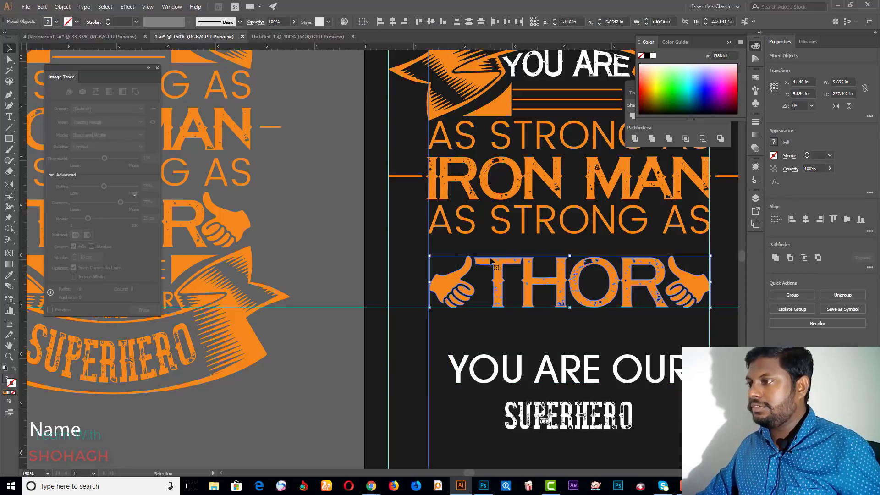
pyautogui.click(685, 283)
pyautogui.press('Up')
pyautogui.press('Up')
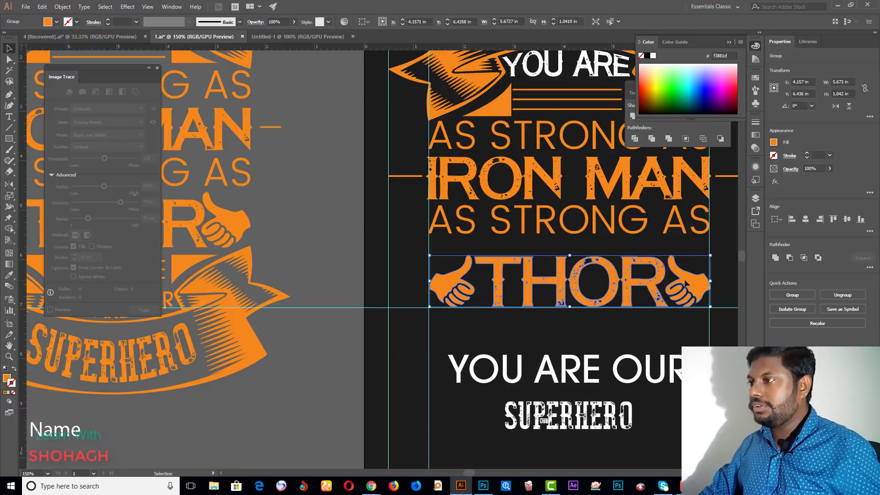
pyautogui.press('Up')
pyautogui.press('Up')
pyautogui.press('Up')
pyautogui.press('Up')
pyautogui.press('Up')
pyautogui.press('Up')
pyautogui.press('Up')
pyautogui.press('Up')
pyautogui.press('Up')
pyautogui.press('Up')
pyautogui.press('Up')
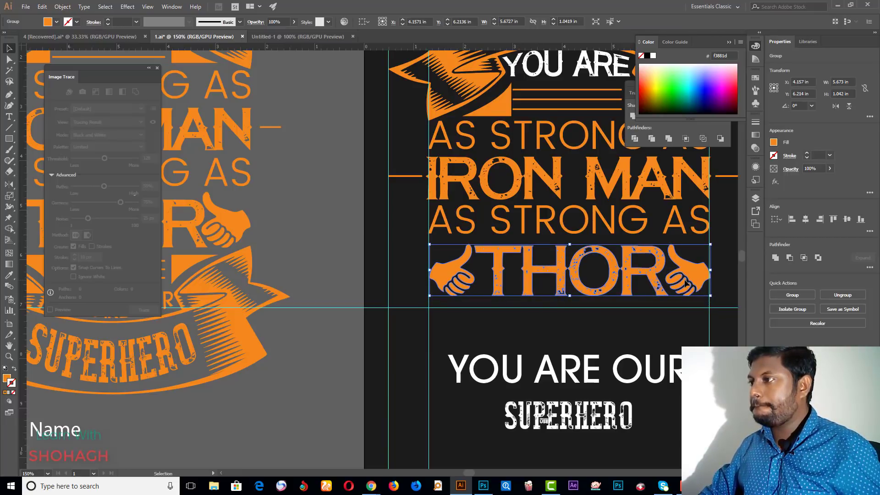
pyautogui.press('Up')
pyautogui.press('Up')
pyautogui.press('Up')
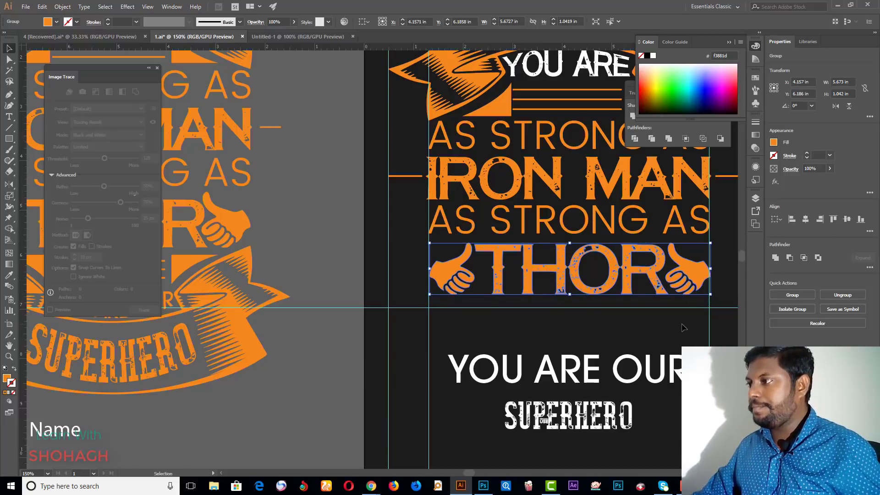
pyautogui.click(684, 327)
pyautogui.click(550, 232)
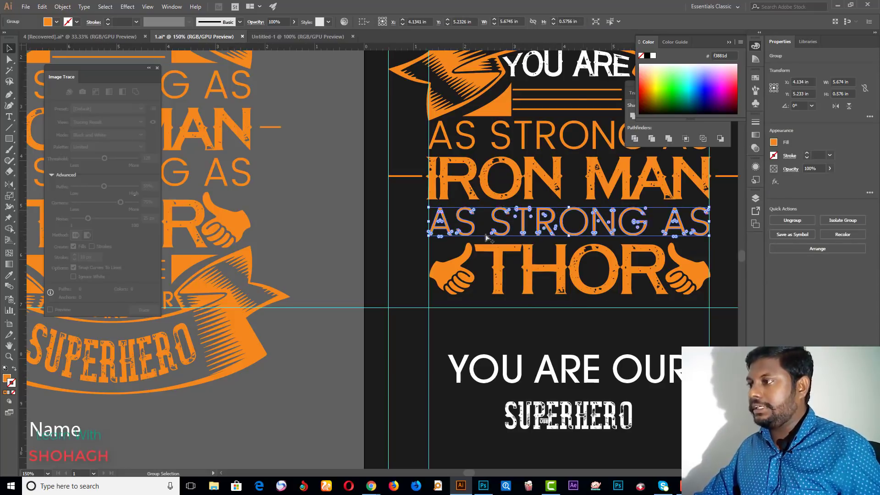
pyautogui.hotkey('ctrl', '-')
pyautogui.hotkey('ctrl', '-')
# Step: Duplicate the bottom black ribbon below the card and rotate the copy 180°
pyautogui.click(521, 279)
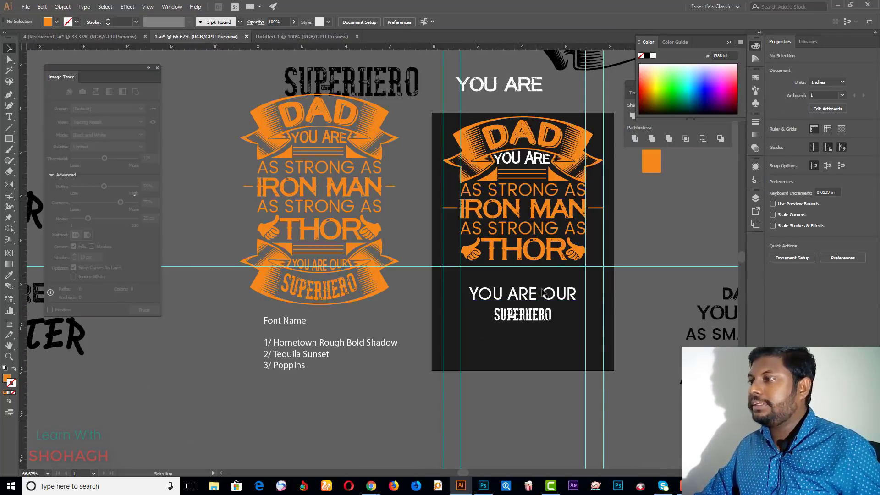
pyautogui.hotkey('ctrl', '-')
pyautogui.hotkey('ctrl', '-')
pyautogui.hotkey('ctrl', '+')
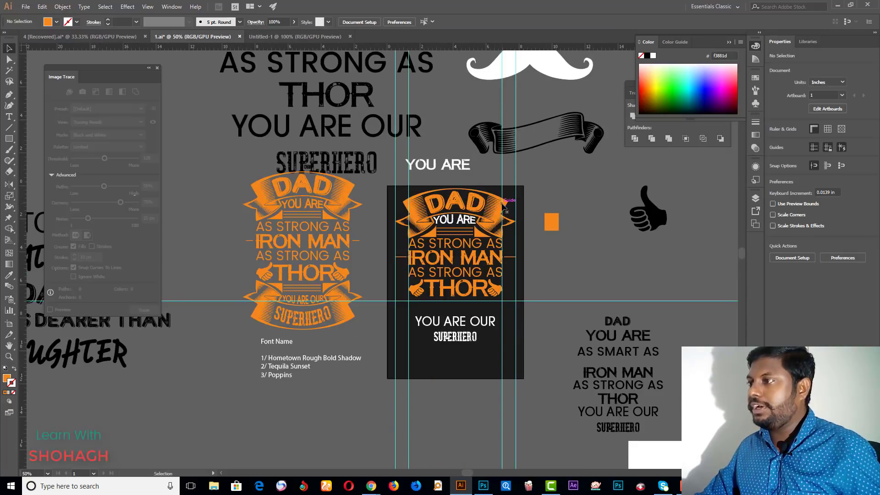
pyautogui.click(500, 207)
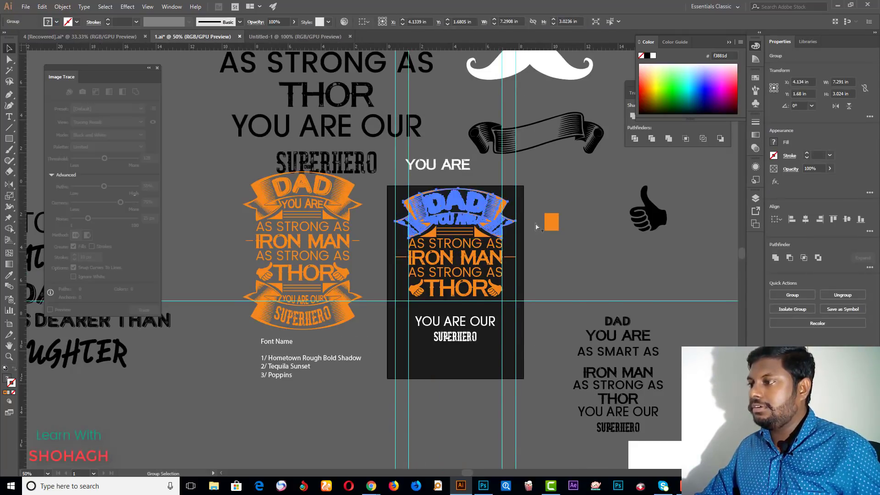
pyautogui.hotkey('ctrl', '-')
pyautogui.click(496, 426)
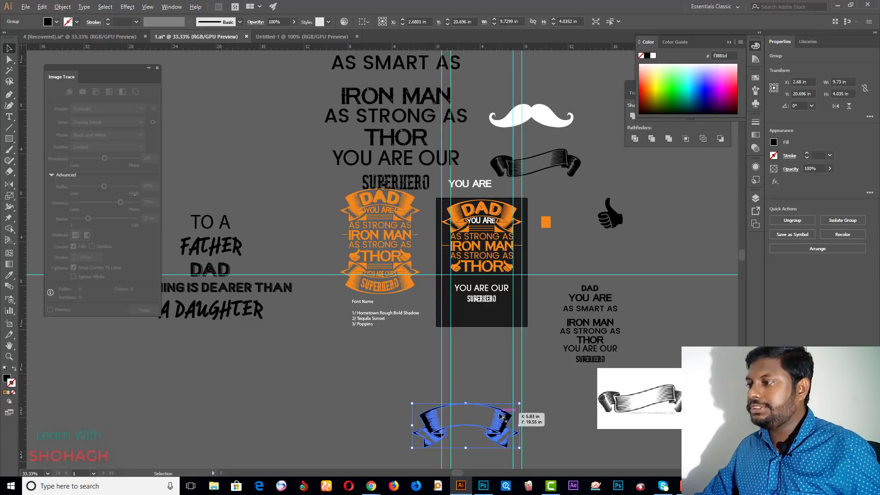
pyautogui.moveTo(500, 416); pyautogui.dragTo(524, 312)
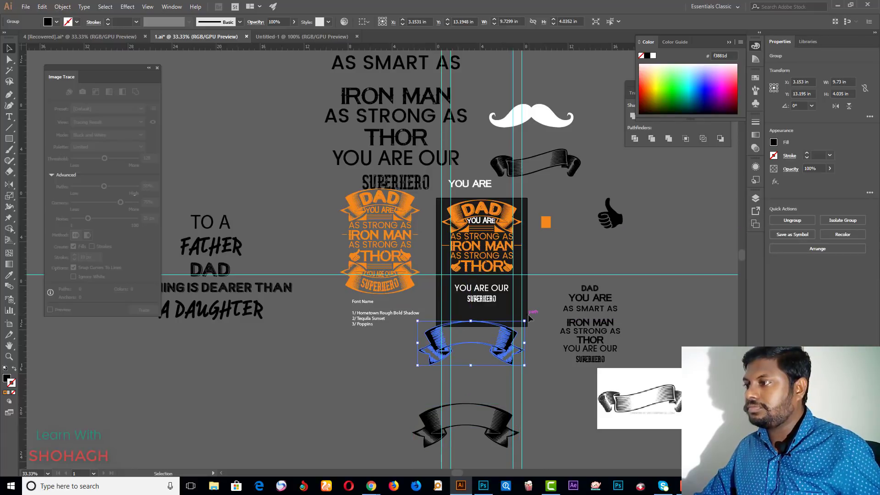
pyautogui.moveTo(528, 315); pyautogui.dragTo(414, 370)
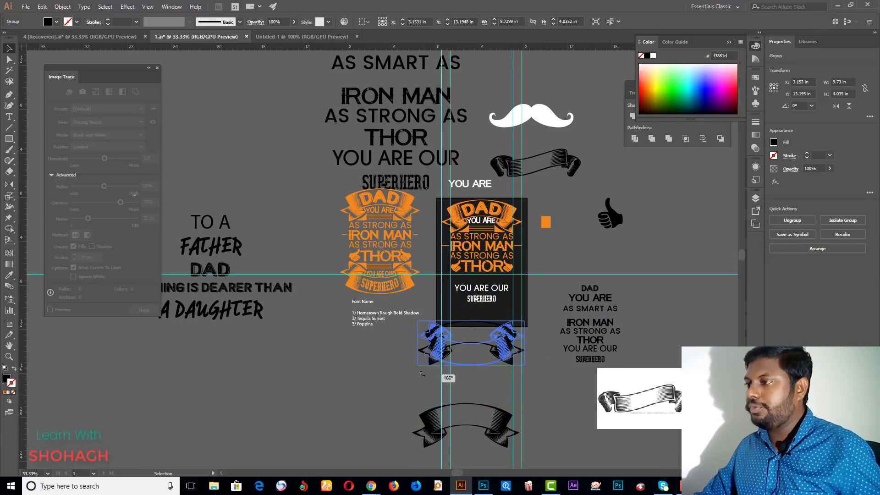
pyautogui.scroll(3, 521, 344)
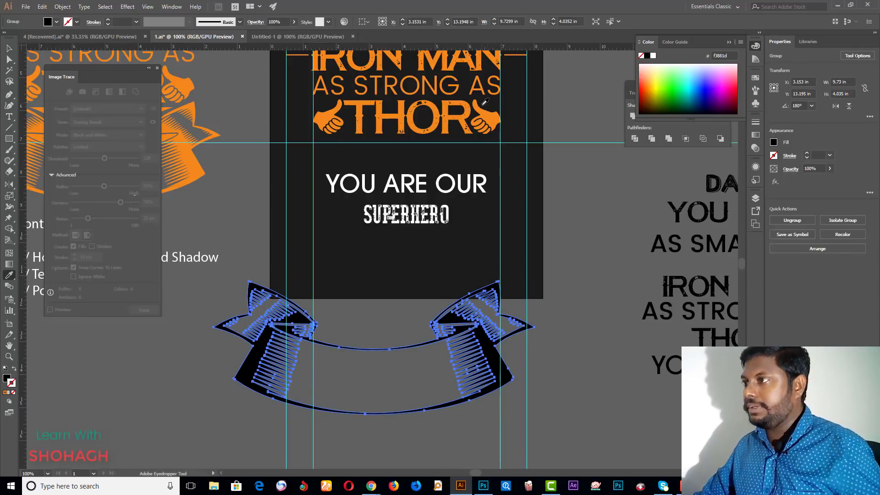
# Step: Colour the flipped ribbon orange from the THOR art and move it onto the card
pyautogui.press('i')
pyautogui.click(487, 117)
pyautogui.click(10, 50)
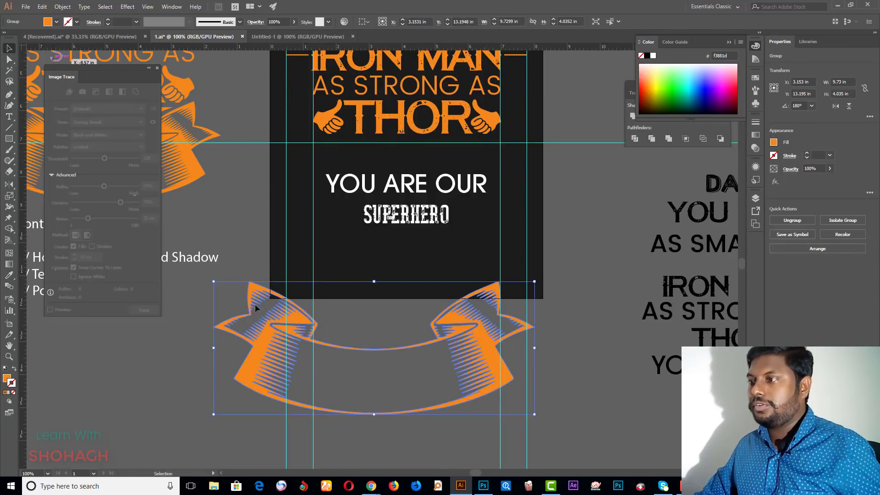
pyautogui.moveTo(455, 338); pyautogui.dragTo(532, 260)
pyautogui.scroll(4, 289, 240)
pyautogui.moveTo(423, 224); pyautogui.dragTo(415, 226)
# Step: Scale the ribbon to 7.29 × 3.02 in and place it beneath SUPERHERO
pyautogui.moveTo(231, 211); pyautogui.dragTo(241, 219)
pyautogui.hotkey('ctrl', '1')
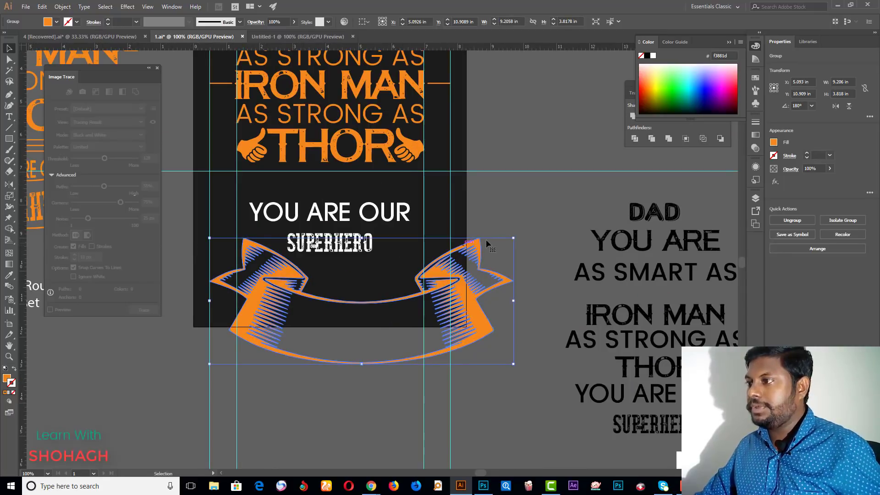
pyautogui.moveTo(513, 238); pyautogui.dragTo(448, 251)
pyautogui.scroll(5, 447, 252)
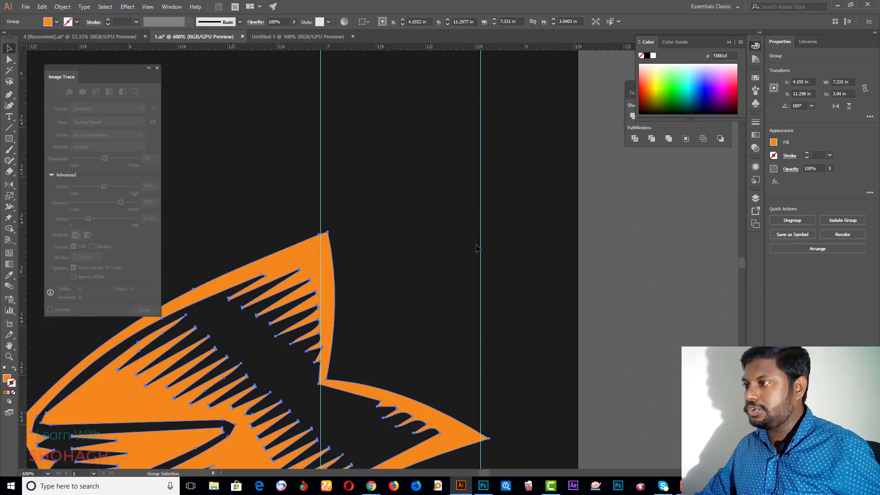
pyautogui.moveTo(489, 230); pyautogui.dragTo(481, 236)
pyautogui.scroll(-6, 518, 255)
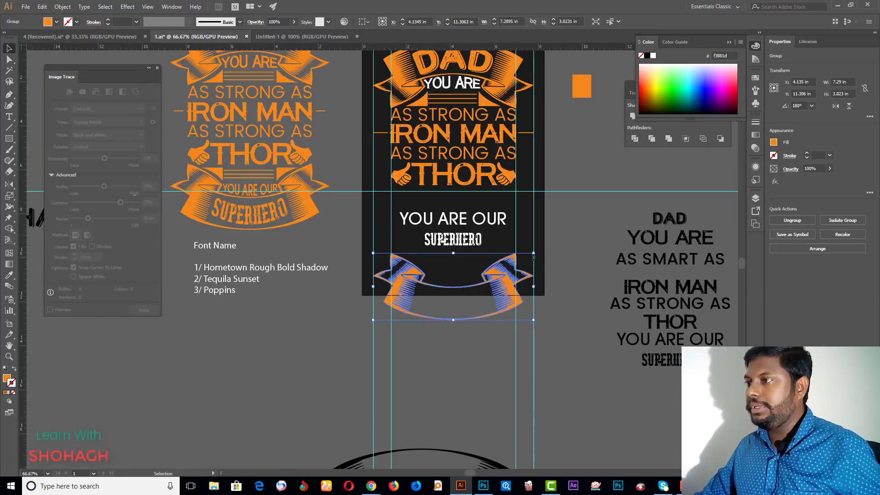
pyautogui.moveTo(527, 260); pyautogui.dragTo(480, 253)
pyautogui.scroll(3, 516, 260)
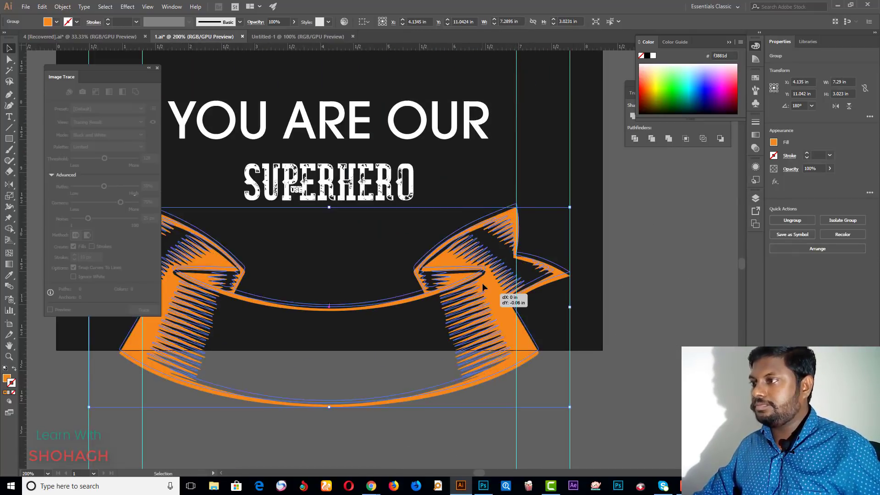
pyautogui.click(653, 337)
pyautogui.scroll(-2, 633, 334)
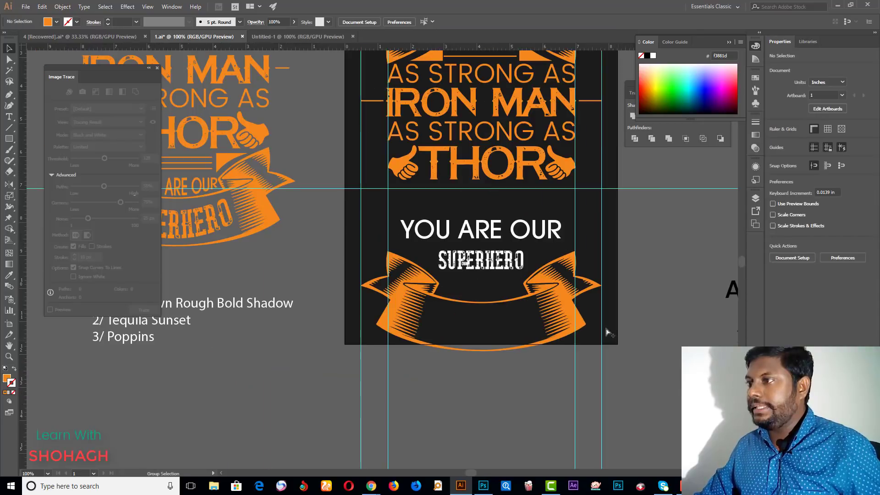
pyautogui.click(486, 257)
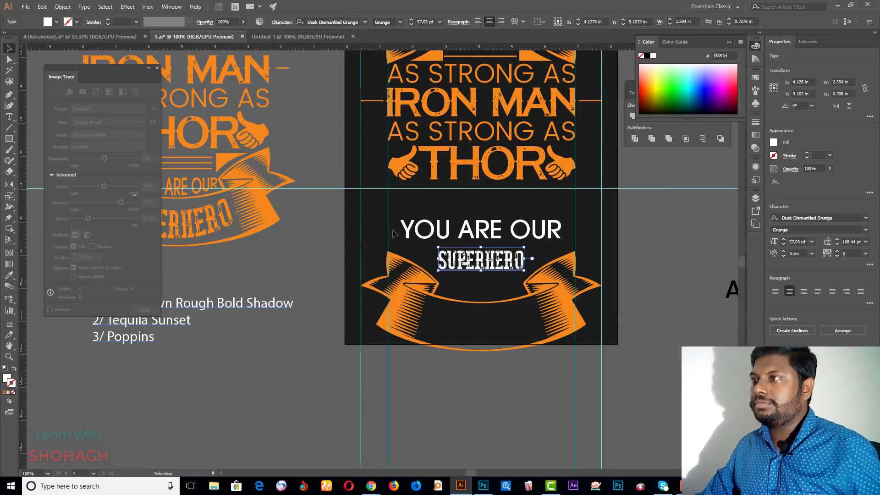
pyautogui.moveTo(259, 363); pyautogui.dragTo(361, 334)
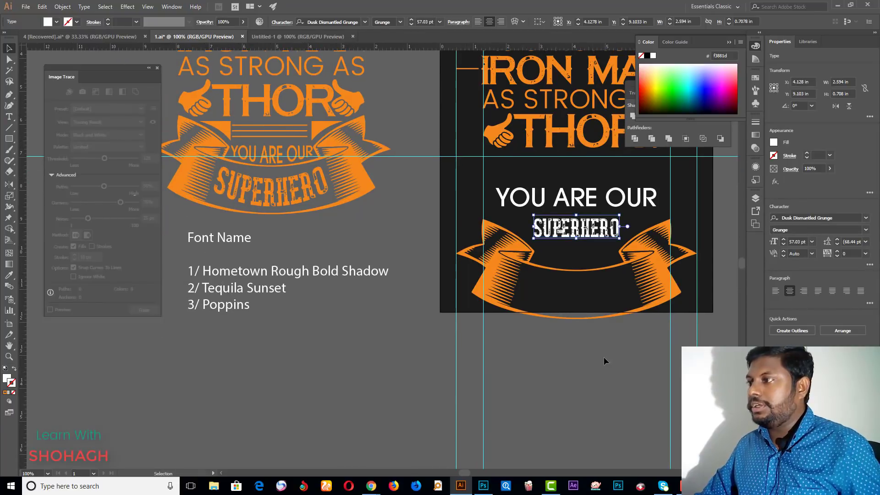
pyautogui.click(604, 361)
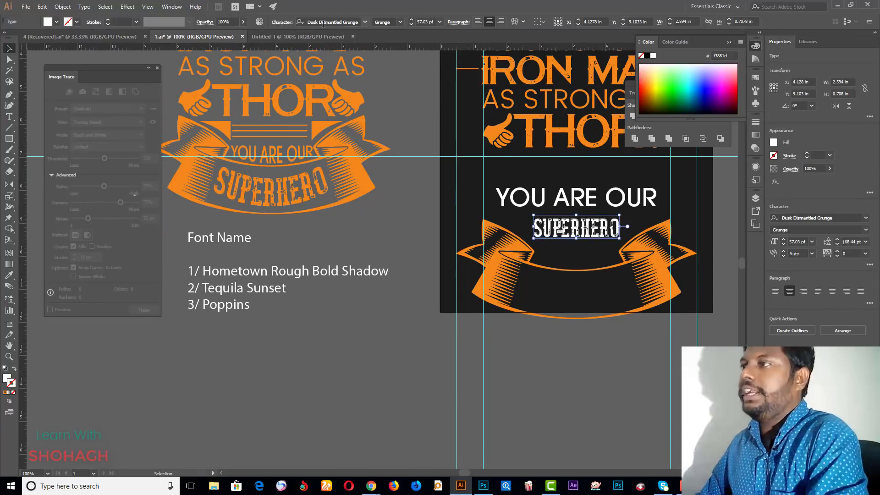
pyautogui.hotkey('ctrl', '+')
pyautogui.hotkey('ctrl', '+')
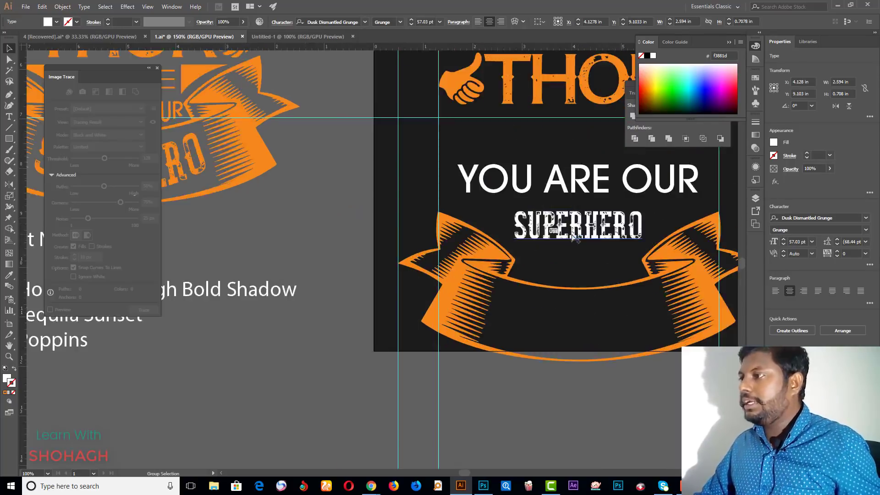
pyautogui.hotkey('ctrl', '+')
pyautogui.hotkey('ctrl', '+')
pyautogui.scroll(2, 495, 234)
pyautogui.scroll(-3, 526, 212)
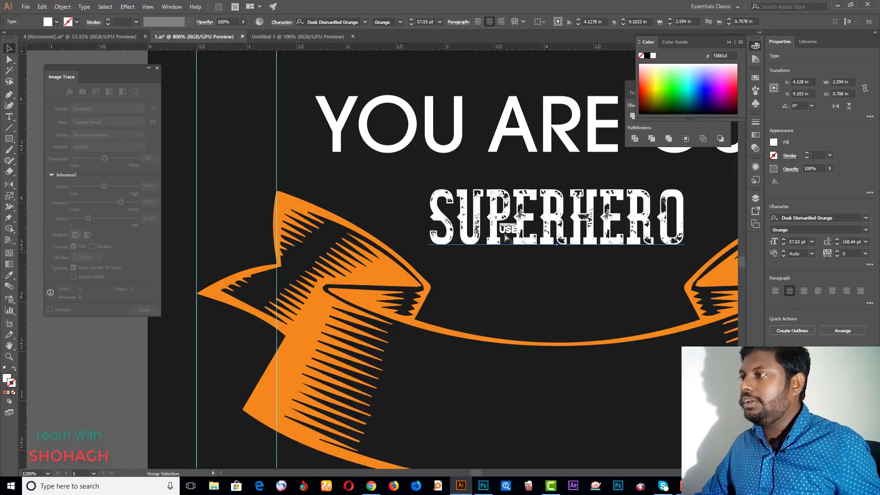
pyautogui.rightClick(526, 212)
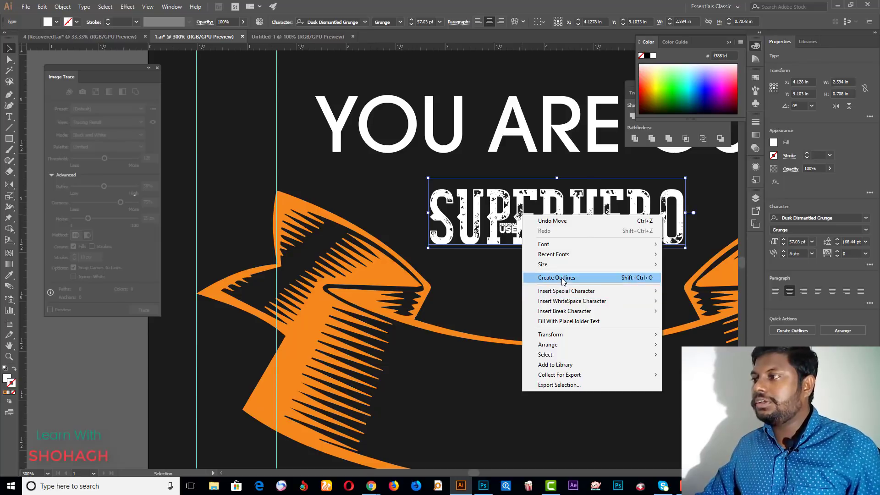
pyautogui.click(534, 277)
pyautogui.rightClick(523, 223)
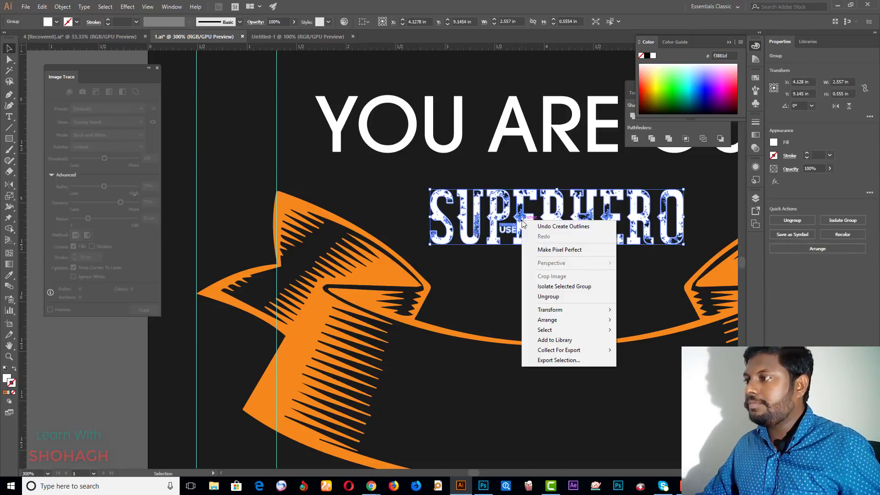
pyautogui.click(548, 296)
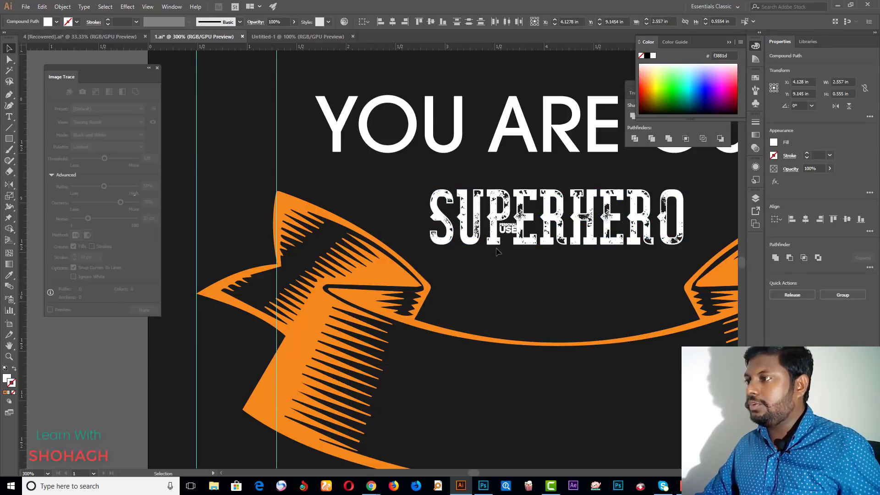
pyautogui.scroll(4, 515, 228)
pyautogui.click(515, 228)
pyautogui.scroll(3, 535, 235)
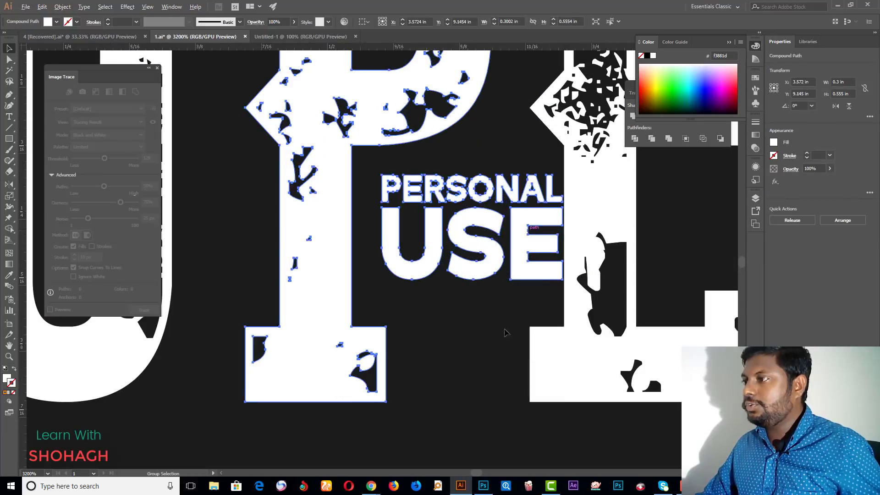
pyautogui.click(469, 339)
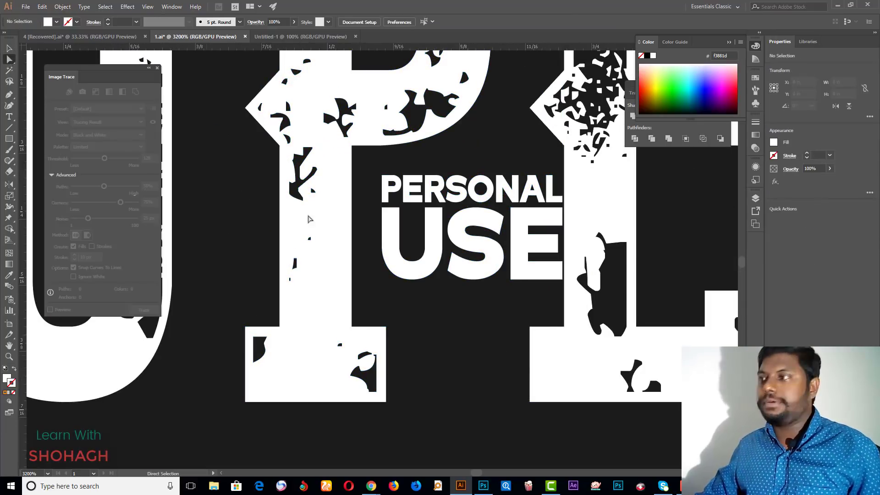
pyautogui.moveTo(373, 161); pyautogui.dragTo(490, 282)
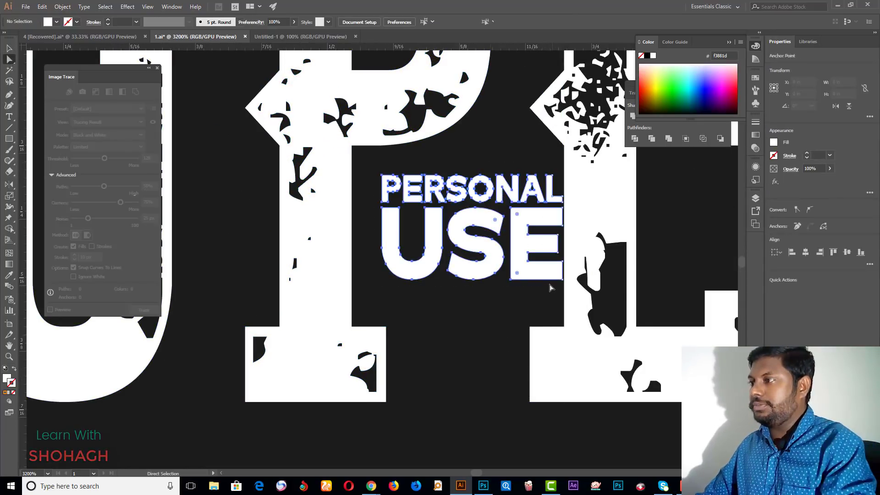
pyautogui.moveTo(554, 289); pyautogui.dragTo(552, 288)
pyautogui.press('Delete')
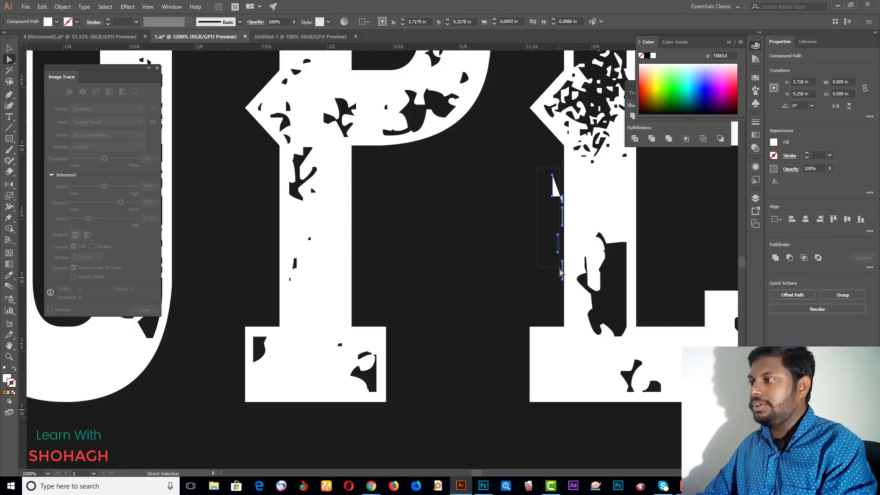
pyautogui.moveTo(564, 284); pyautogui.dragTo(550, 286)
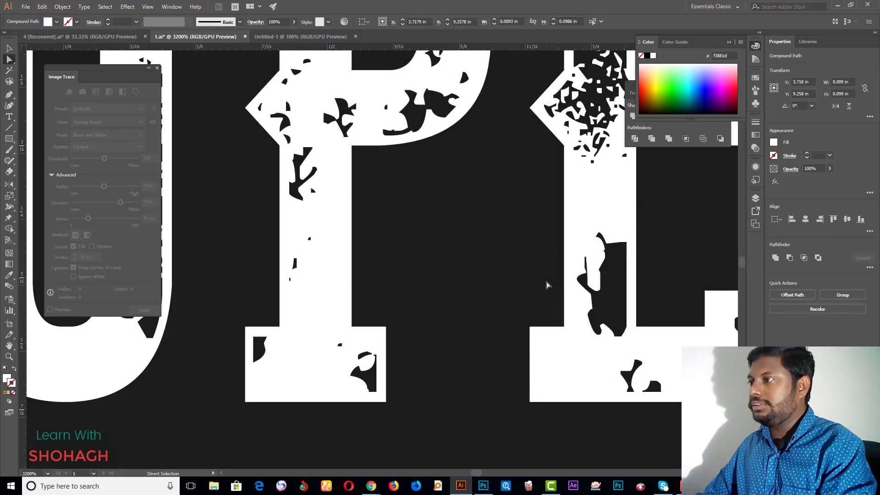
pyautogui.click(547, 285)
pyautogui.scroll(-3, 390, 239)
pyautogui.scroll(-3, 413, 240)
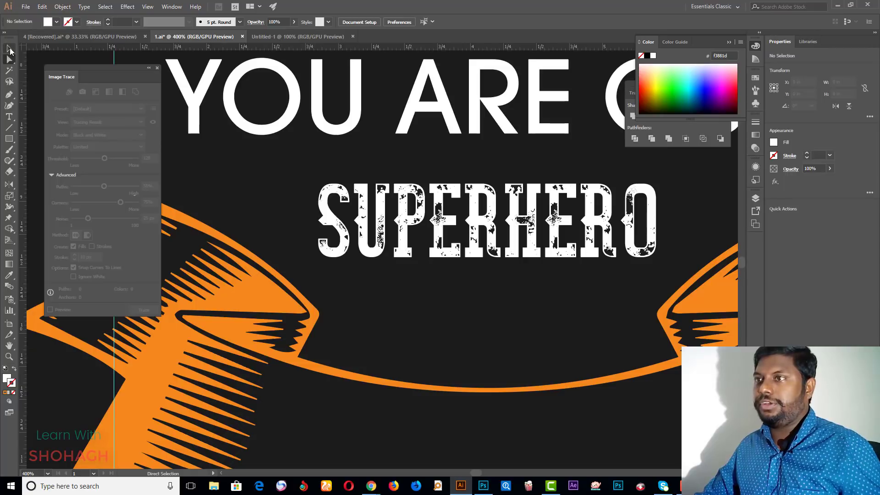
pyautogui.click(10, 48)
pyautogui.click(315, 198)
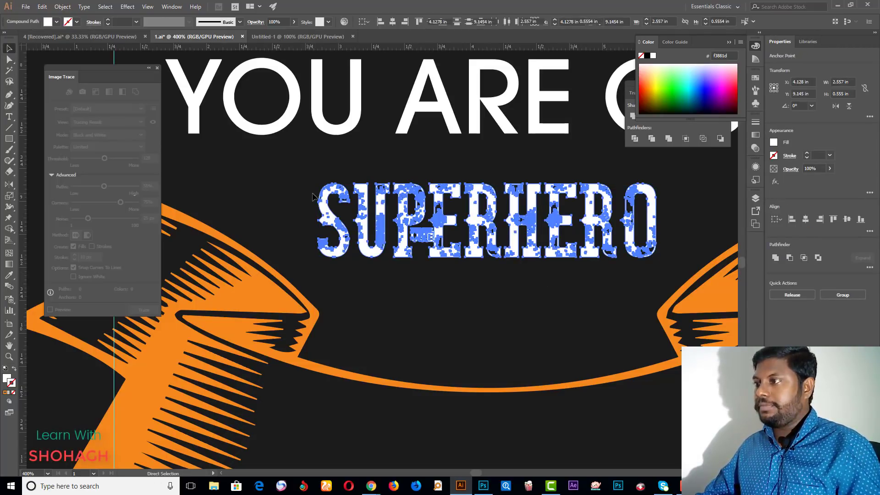
pyautogui.hotkey('ctrl', 'z')
pyautogui.hotkey('ctrl', 'z')
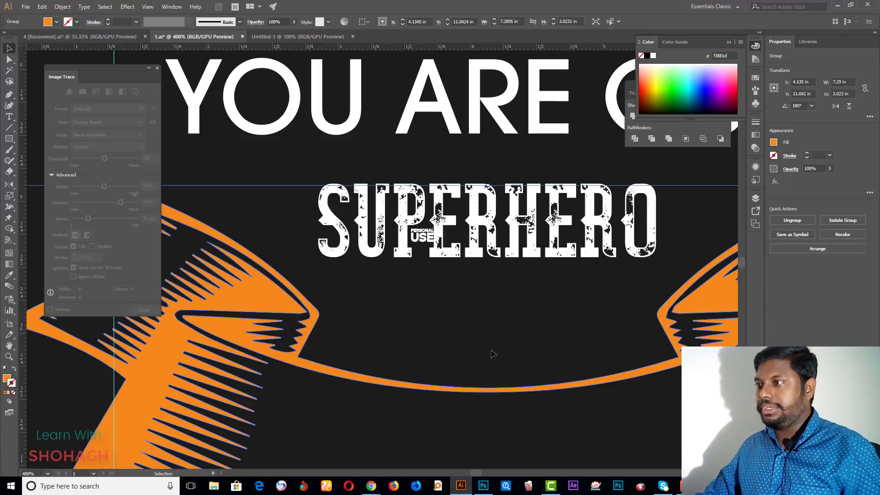
pyautogui.hotkey('ctrl', 'z')
pyautogui.scroll(-3, 498, 270)
pyautogui.press('v')
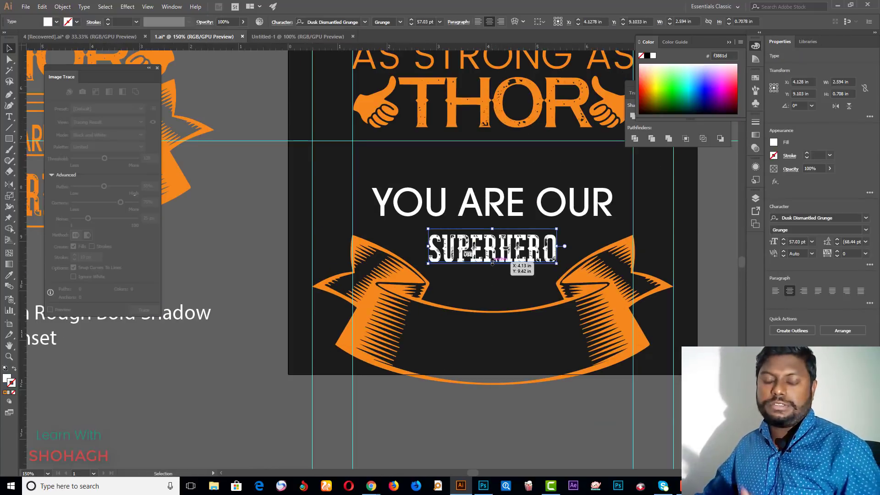
# Step: Apply a horizontal Arc warp to SUPERHERO with a -24% bend
pyautogui.click(133, 7)
pyautogui.moveTo(138, 125)
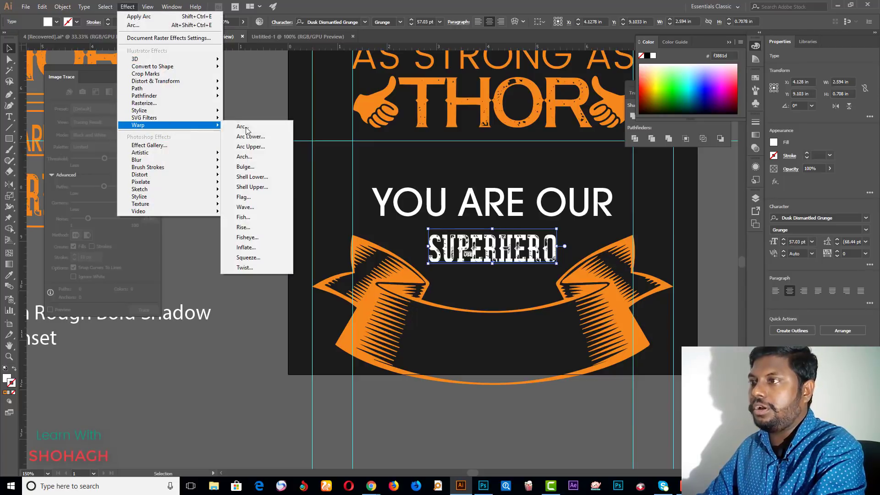
pyautogui.click(242, 127)
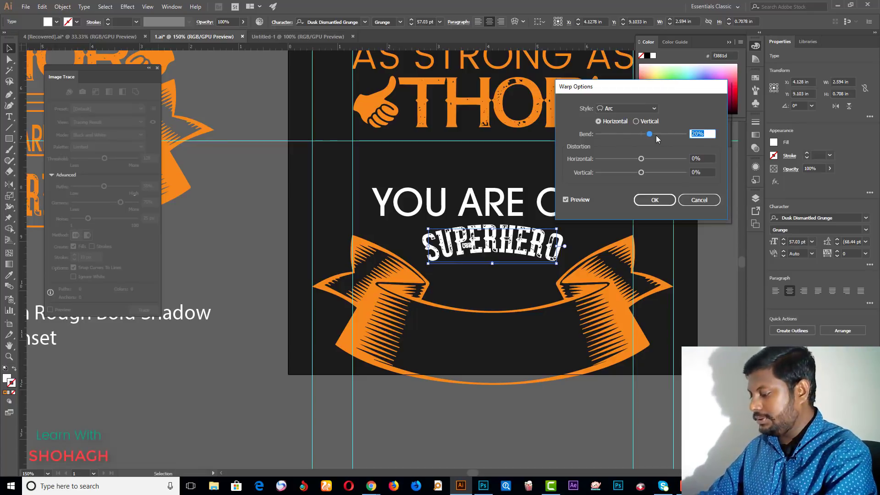
pyautogui.write('-26')
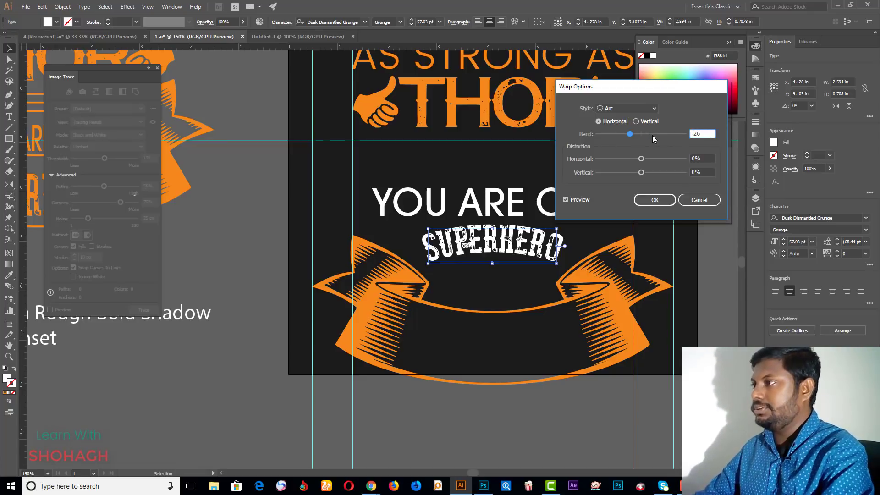
pyautogui.press('Tab')
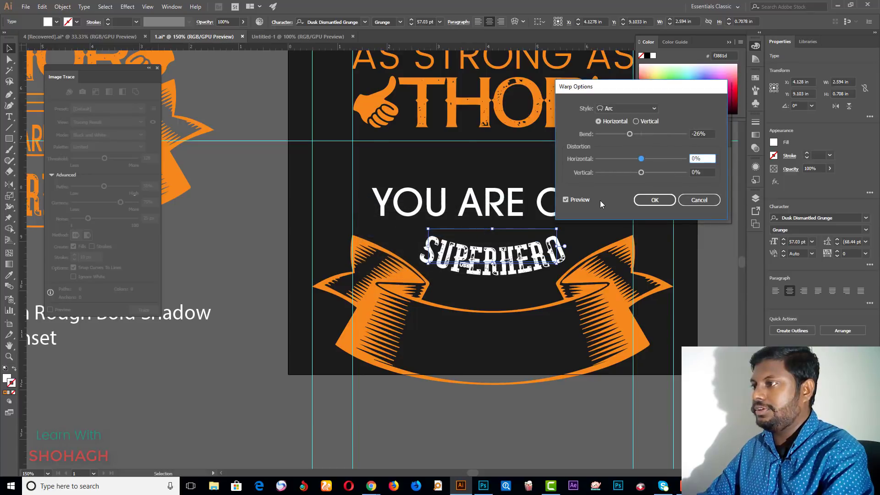
pyautogui.click(708, 133)
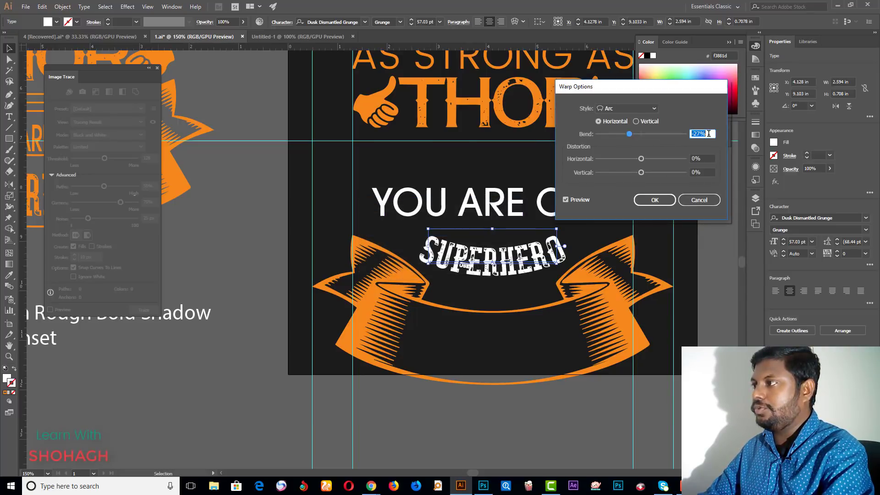
pyautogui.press('Up')
pyautogui.press('Up')
pyautogui.press('Up')
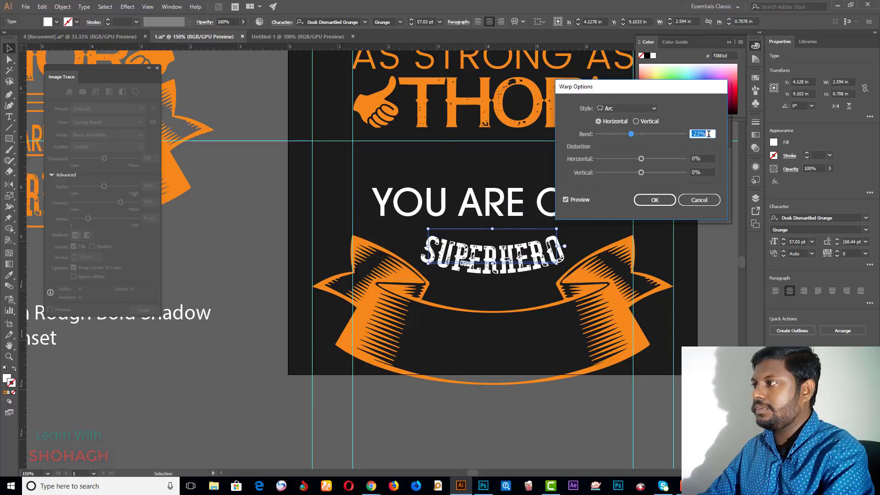
pyautogui.press('Down')
pyautogui.click(655, 201)
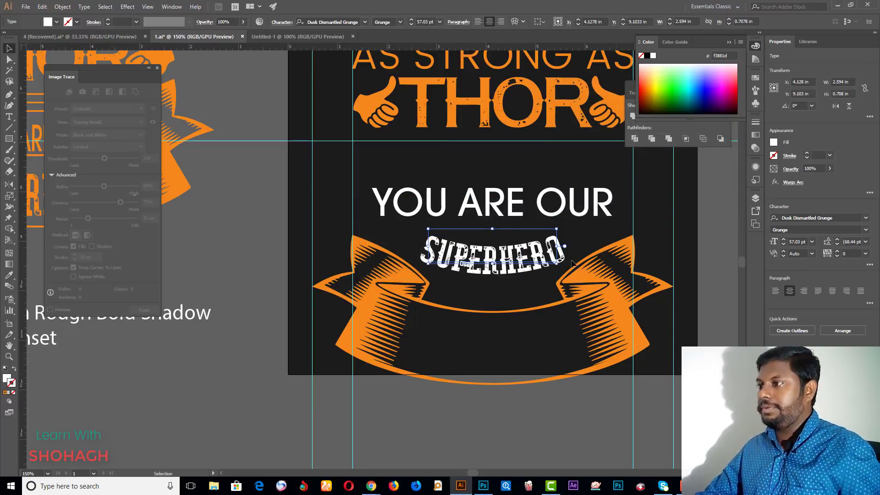
# Step: Move SUPERHERO down onto the orange ribbon and enlarge it to fill the ribbon
pyautogui.moveTo(522, 255); pyautogui.dragTo(522, 345)
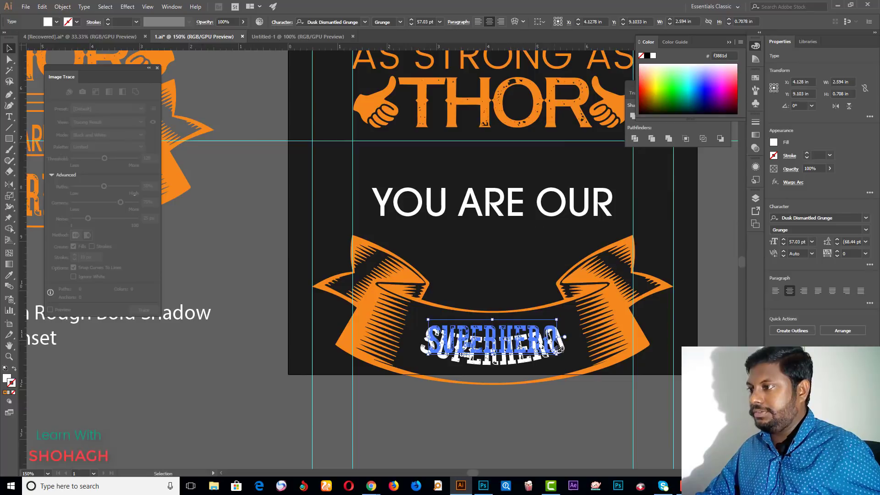
pyautogui.moveTo(560, 317); pyautogui.dragTo(580, 303)
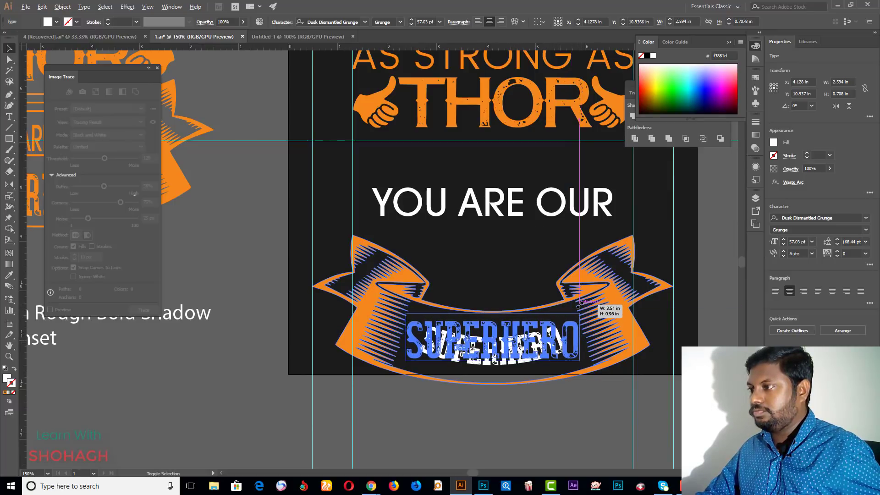
pyautogui.click(515, 260)
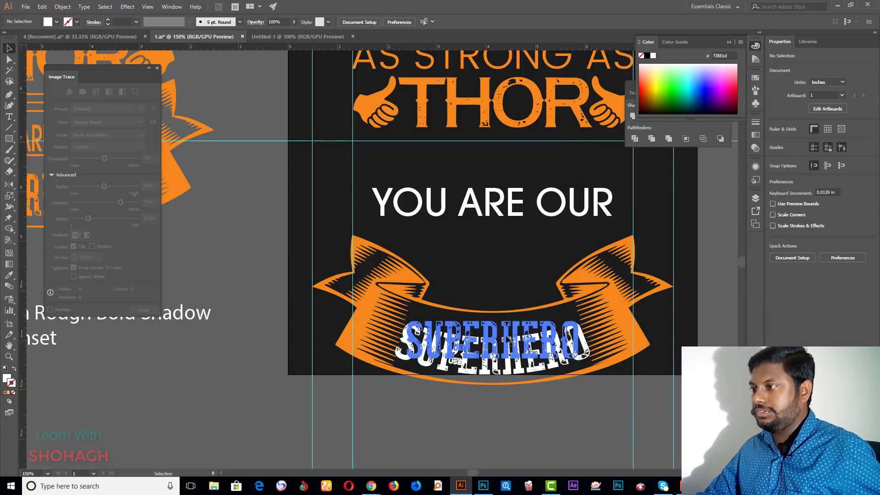
# Step: Expand the warped SUPERHERO text into outline shapes with Object > Expand
pyautogui.click(62, 7)
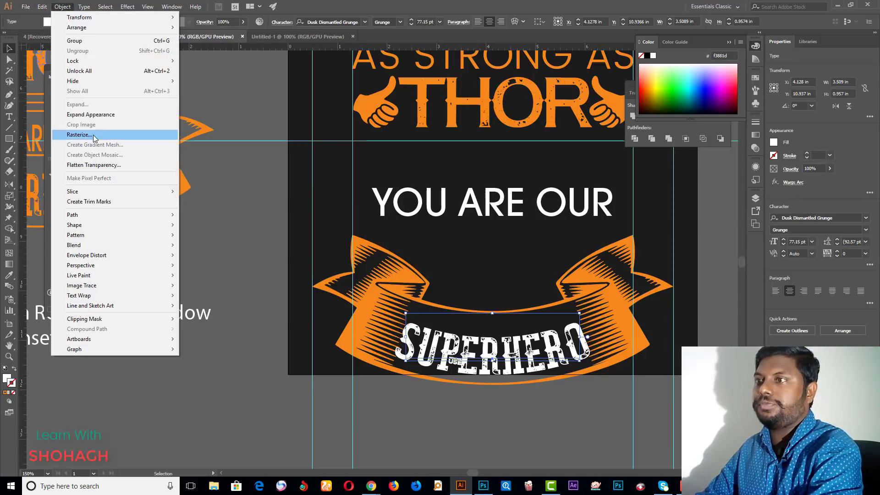
pyautogui.click(91, 114)
pyautogui.click(63, 7)
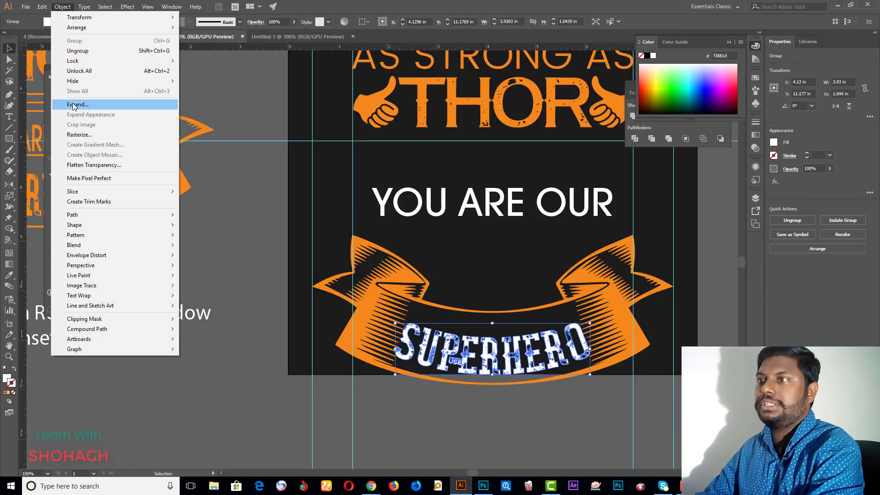
pyautogui.press('Escape')
# Step: Enlarge the expanded SUPERHERO group and stretch it taller to about 3.69 × 1.2 in
pyautogui.hotkey('ctrl', '+')
pyautogui.hotkey('ctrl', '+')
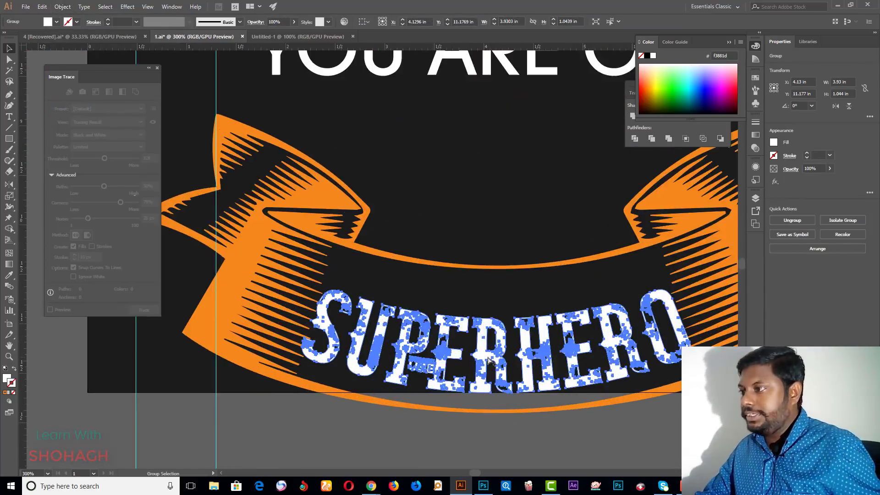
pyautogui.moveTo(691, 288); pyautogui.dragTo(679, 292)
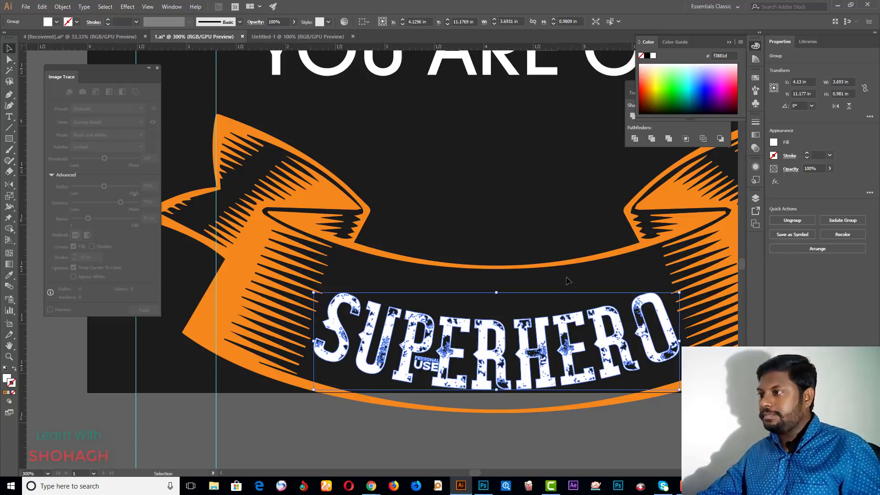
pyautogui.click(499, 347)
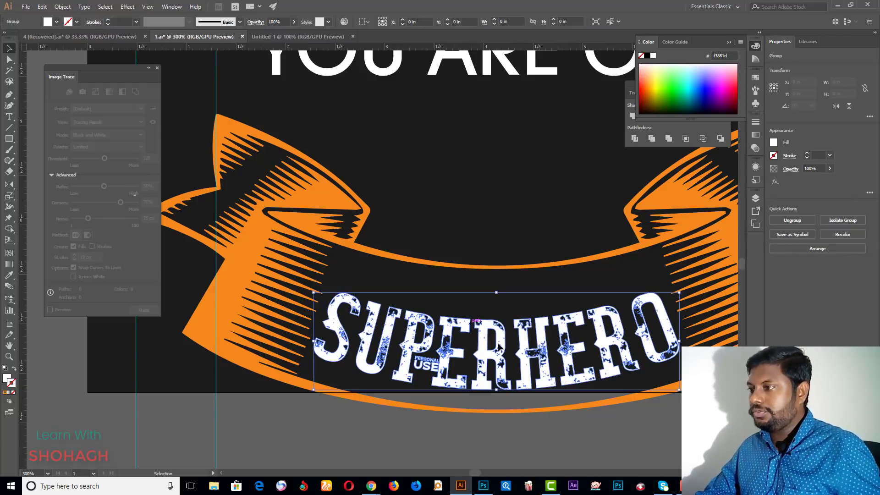
pyautogui.moveTo(496, 292); pyautogui.dragTo(498, 272)
pyautogui.click(506, 230)
# Step: Ungroup the SUPERHERO lettering
pyautogui.scroll(-2, 444, 329)
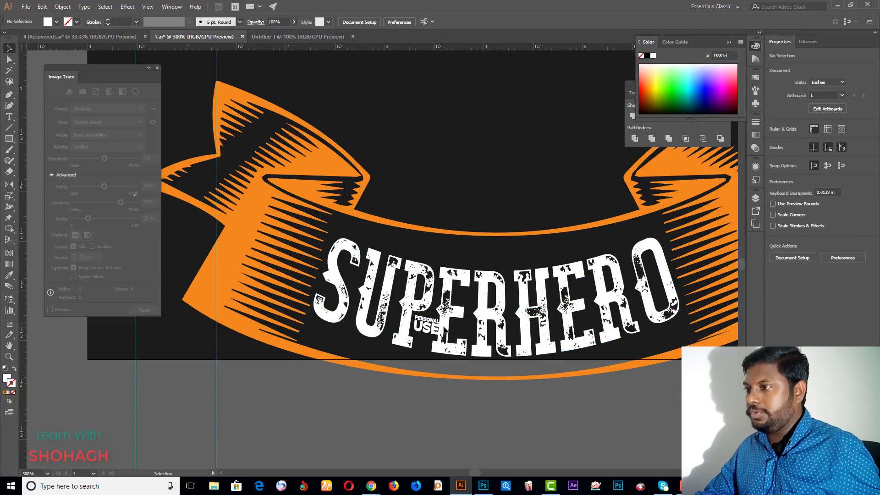
pyautogui.click(444, 329)
pyautogui.rightClick(444, 329)
pyautogui.click(443, 403)
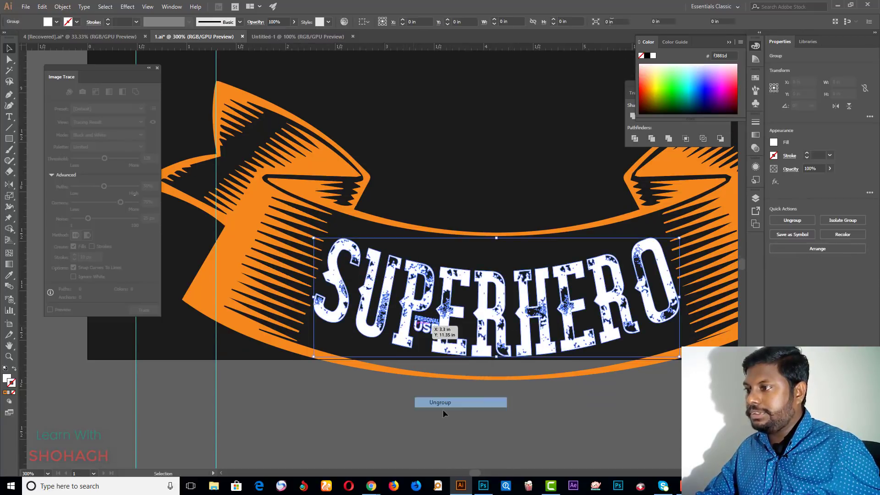
# Step: Delete the PERSONAL USE watermark paths inside the P using Direct Selection
pyautogui.scroll(4, 439, 318)
pyautogui.click(298, 207)
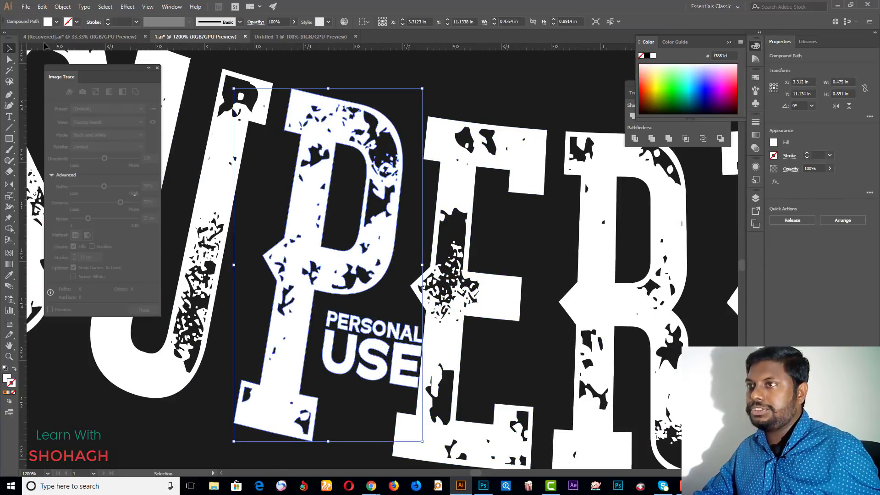
pyautogui.click(11, 59)
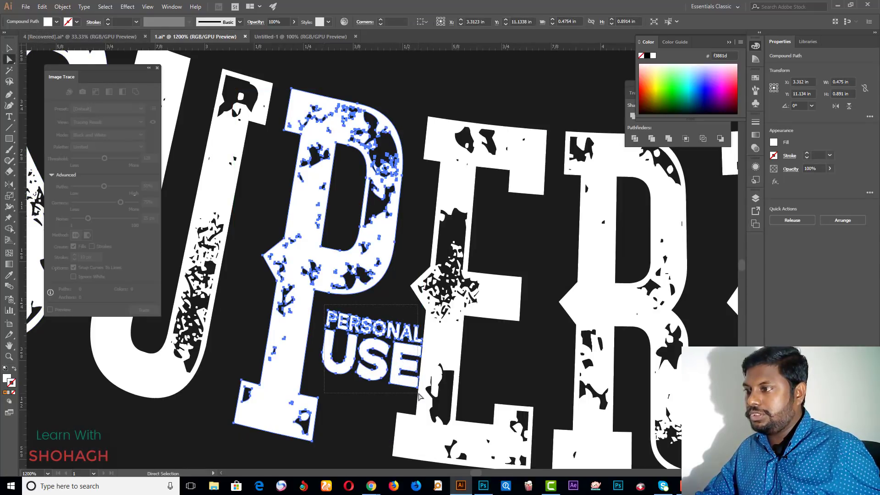
pyautogui.moveTo(419, 397); pyautogui.dragTo(319, 323)
pyautogui.press('Delete')
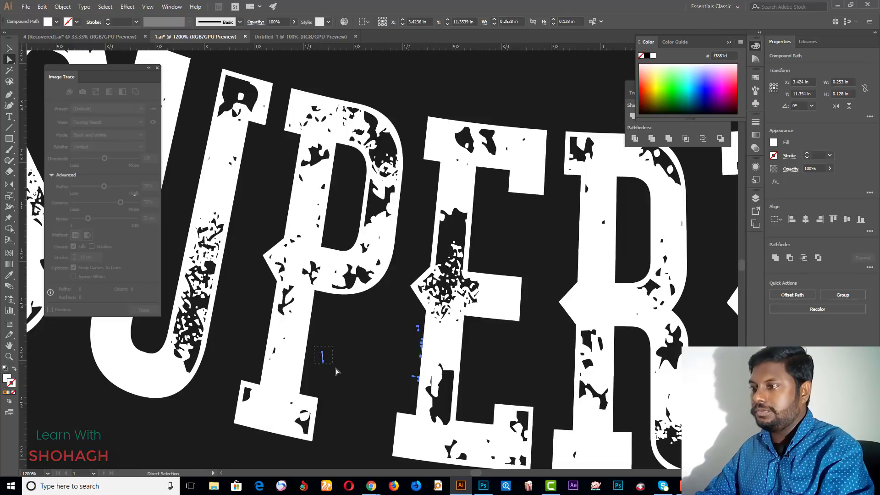
pyautogui.click(337, 368)
# Step: Delete the leftover sliver paths beside the E and zoom back out to the whole word
pyautogui.scroll(3, 403, 351)
pyautogui.scroll(2, 418, 356)
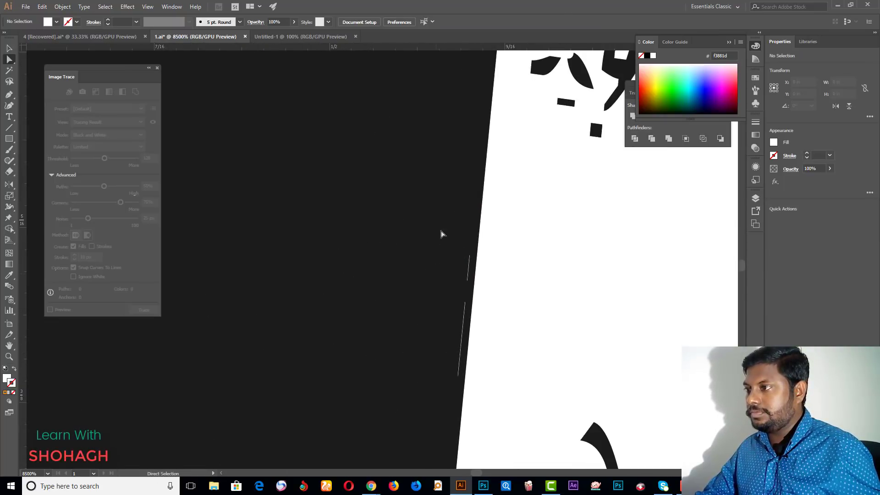
pyautogui.moveTo(468, 320); pyautogui.dragTo(467, 316)
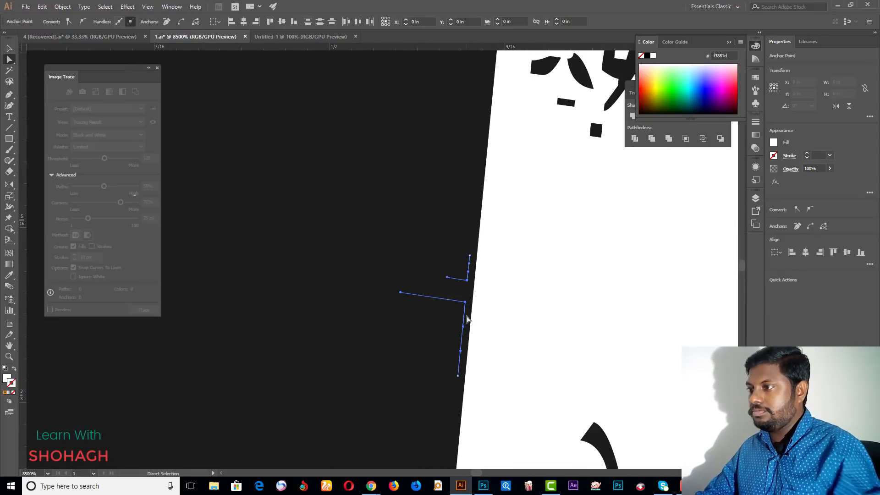
pyautogui.press('Delete')
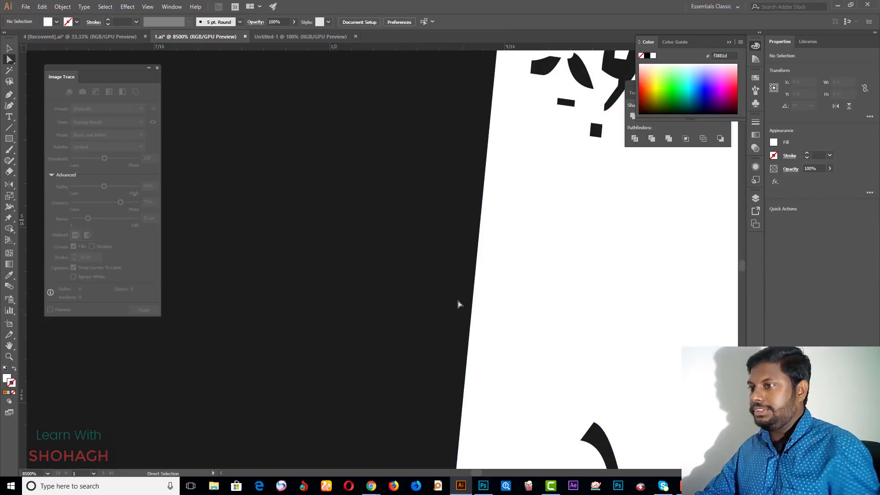
pyautogui.hotkey('ctrl', '0')
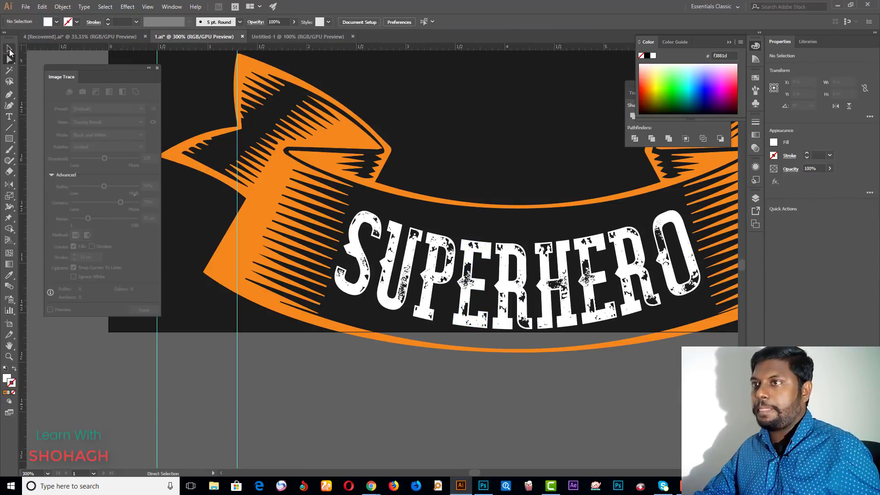
# Step: Nudge the ribbon and SUPERHERO banner group upward
pyautogui.click(9, 48)
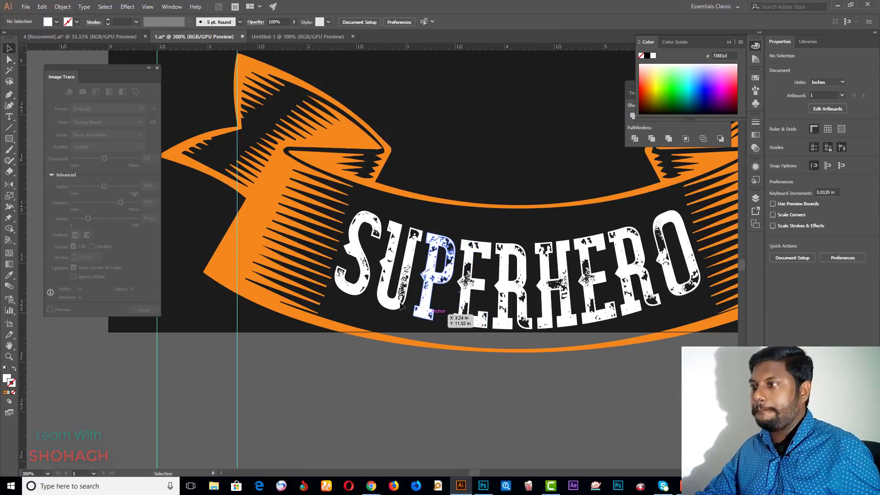
pyautogui.click(670, 273)
pyautogui.press('a')
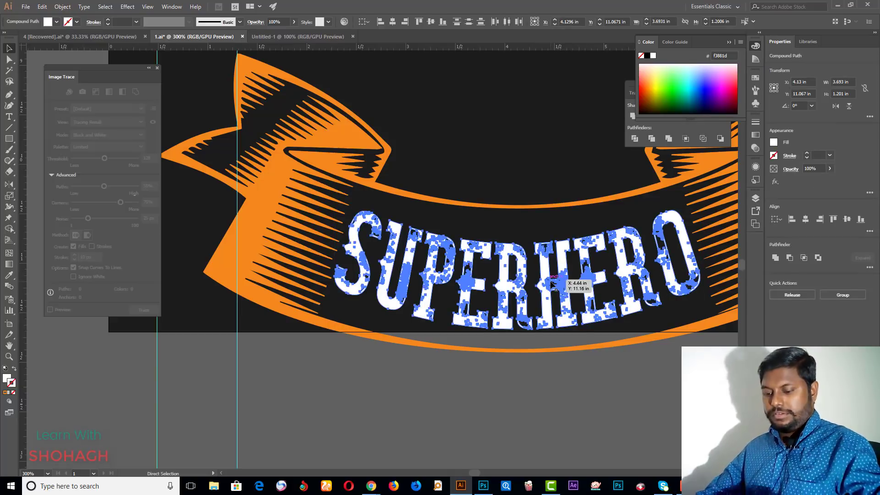
pyautogui.hotkey('ctrl', '-')
pyautogui.click(617, 385)
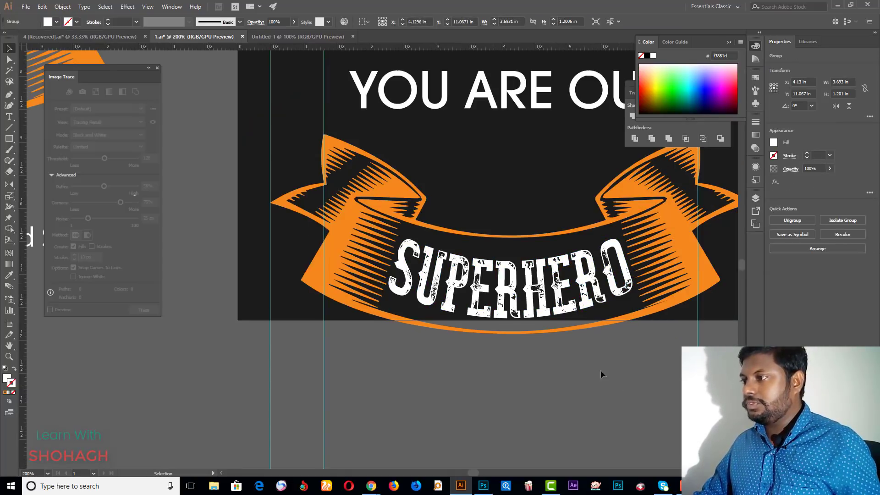
pyautogui.hotkey('ctrl', '-')
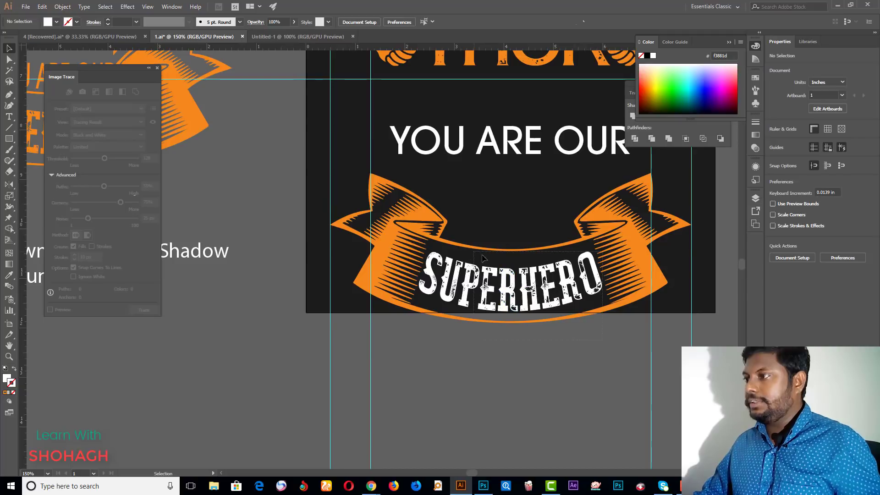
pyautogui.click(562, 297)
pyautogui.press('Up')
pyautogui.press('Up')
pyautogui.press('Up')
pyautogui.press('Up')
pyautogui.press('Up')
pyautogui.press('Up')
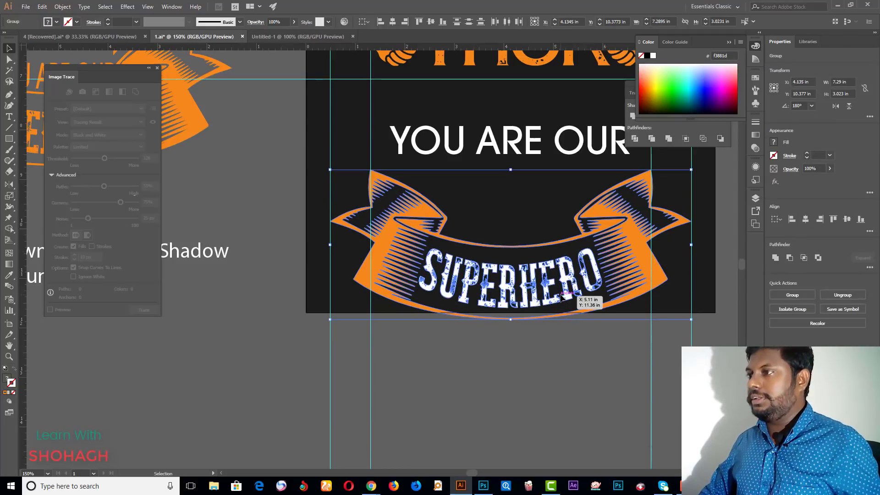
pyautogui.press('Up')
pyautogui.press('Up')
pyautogui.press('Up')
pyautogui.press('Up')
pyautogui.press('Up')
pyautogui.press('Up')
pyautogui.press('Up')
pyautogui.press('Up')
pyautogui.press('Up')
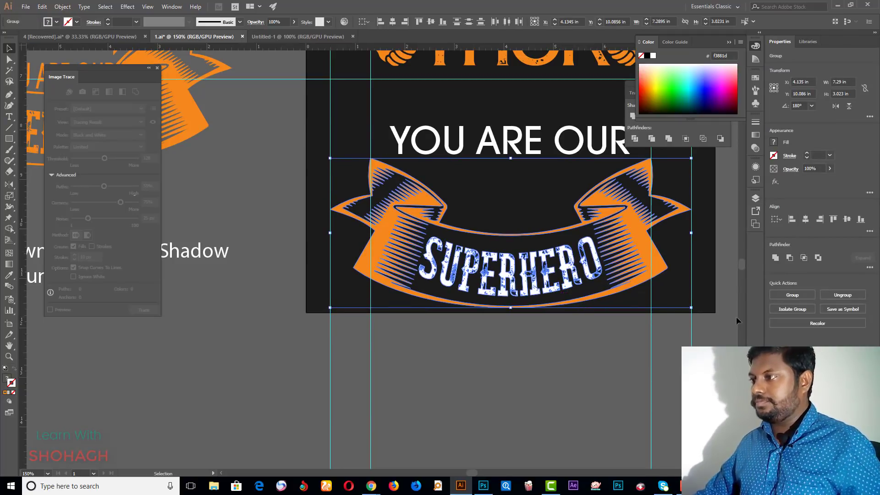
# Step: Fill SUPERHERO with the ribbon's orange using the Eyedropper
pyautogui.press('i')
pyautogui.click(624, 254)
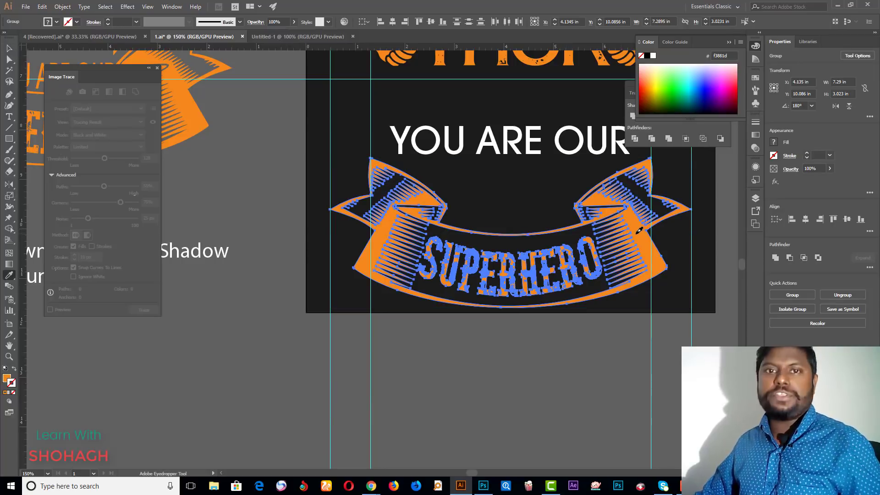
pyautogui.click(10, 49)
pyautogui.click(532, 353)
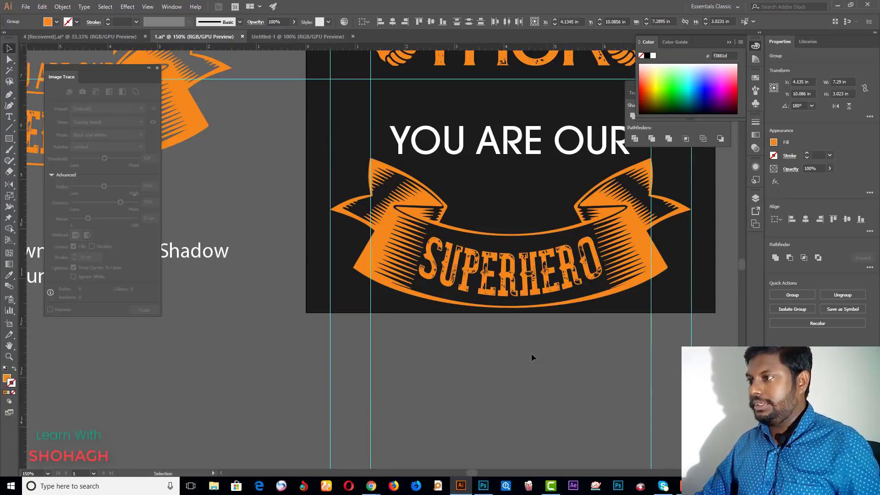
# Step: Stretch the SUPERHERO lettering taller to about 3.69 × 1.35 in
pyautogui.scroll(-1, 540, 359)
pyautogui.scroll(-1, 542, 360)
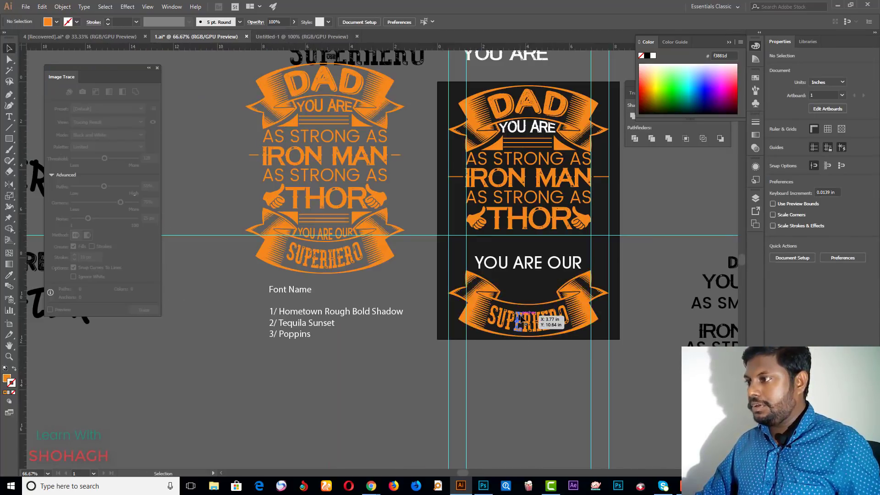
pyautogui.scroll(3, 536, 332)
pyautogui.scroll(2, 536, 320)
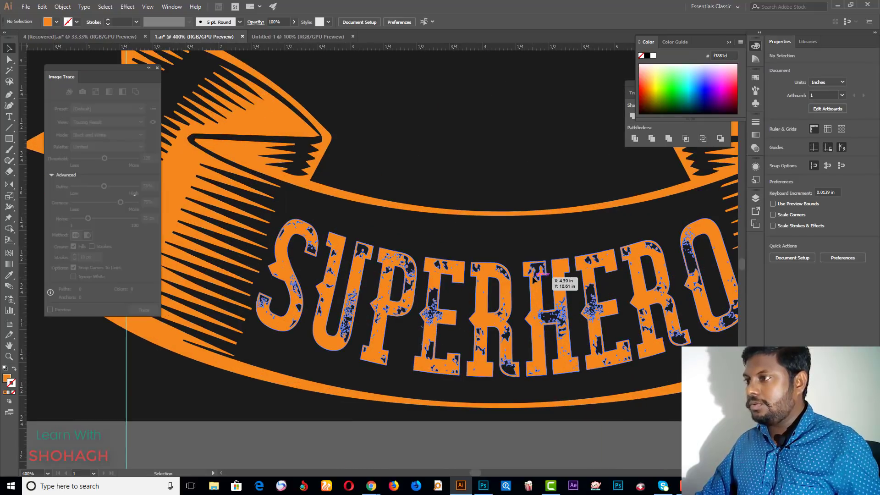
pyautogui.click(563, 285)
pyautogui.moveTo(499, 219); pyautogui.dragTo(502, 210)
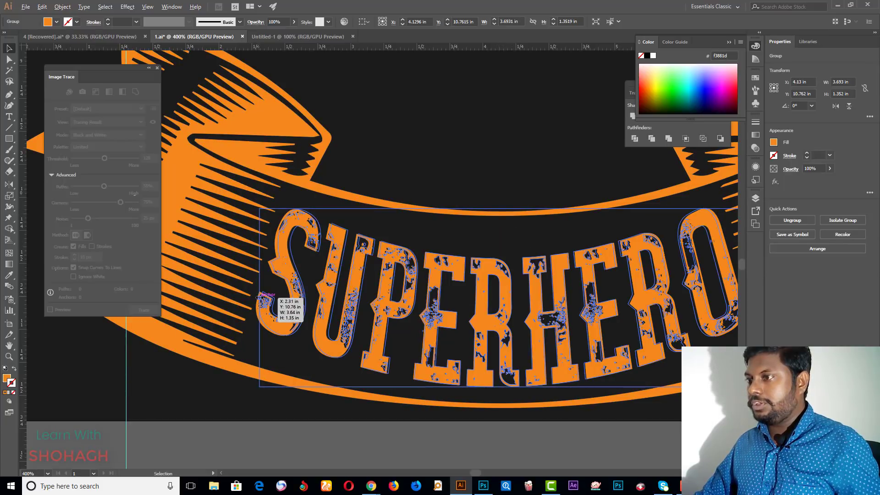
pyautogui.click(450, 198)
# Step: Select the YOU ARE OUR text
pyautogui.scroll(-3, 449, 225)
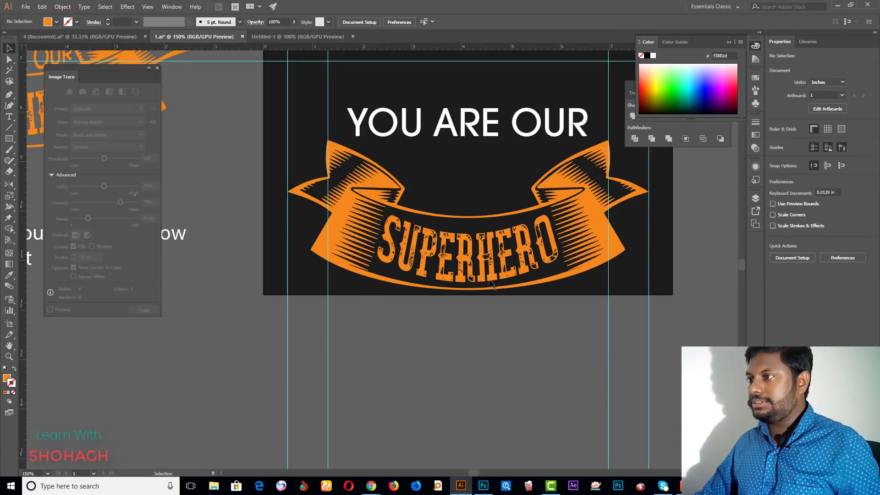
pyautogui.scroll(-2, 508, 345)
pyautogui.scroll(3, 519, 308)
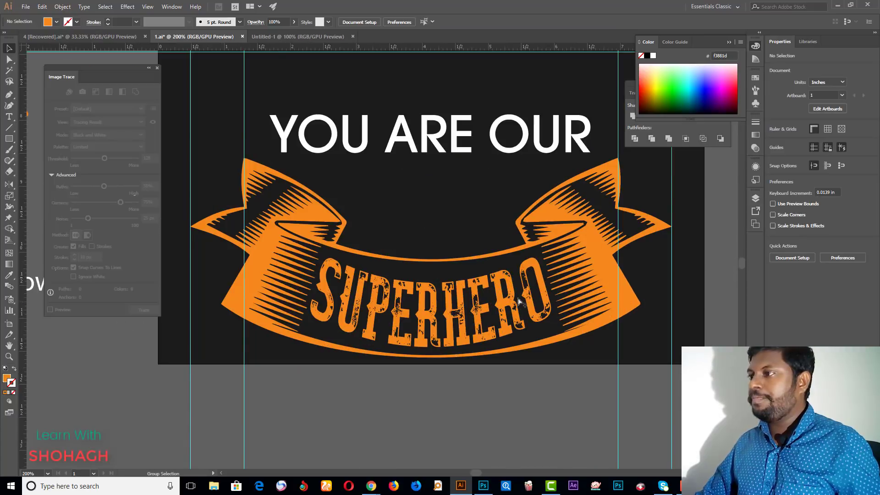
pyautogui.click(448, 153)
# Step: Scale the YOU ARE OUR text down around its centre
pyautogui.scroll(-2, 495, 211)
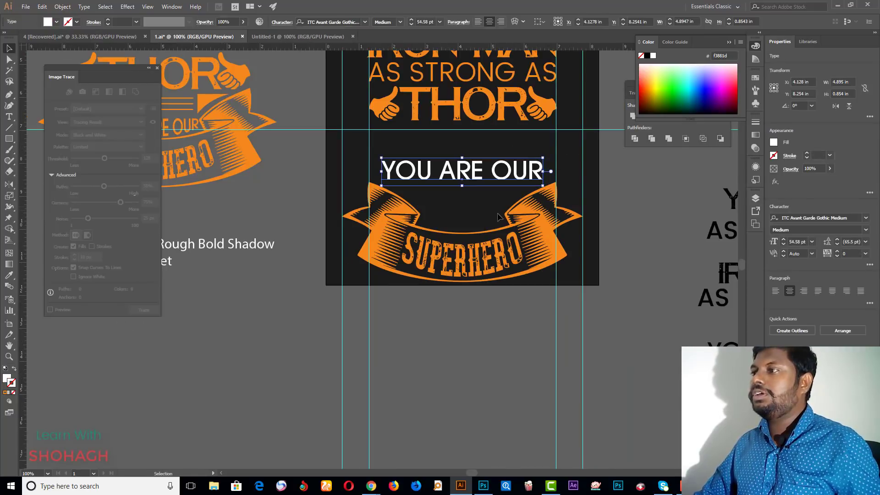
pyautogui.scroll(3, 493, 217)
pyautogui.scroll(3, 493, 217)
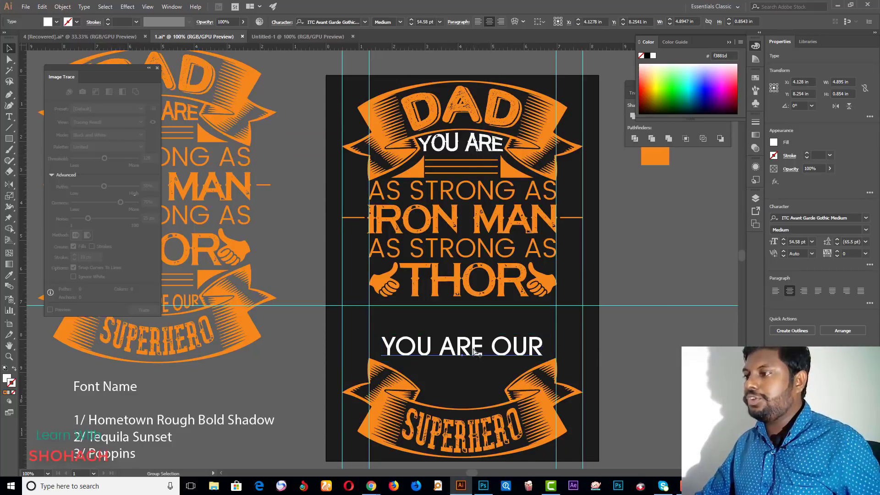
pyautogui.scroll(1, 490, 346)
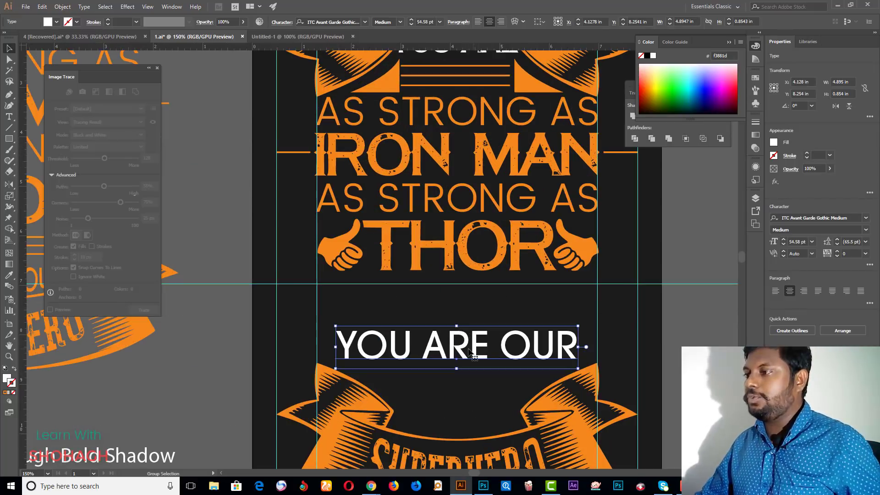
pyautogui.rightClick(445, 350)
pyautogui.click(413, 359)
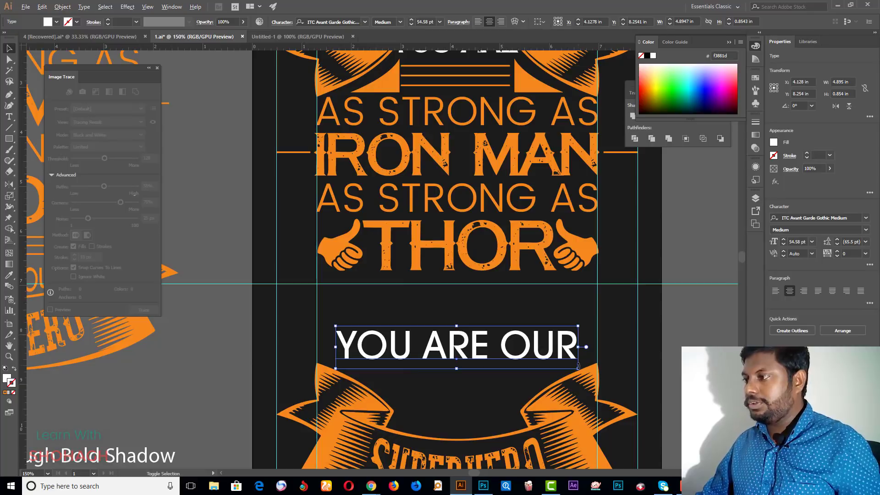
pyautogui.moveTo(579, 370)
pyautogui.mouseDown()
pyautogui.moveTo(533, 359)
pyautogui.moveTo(515, 418)
pyautogui.mouseUp()
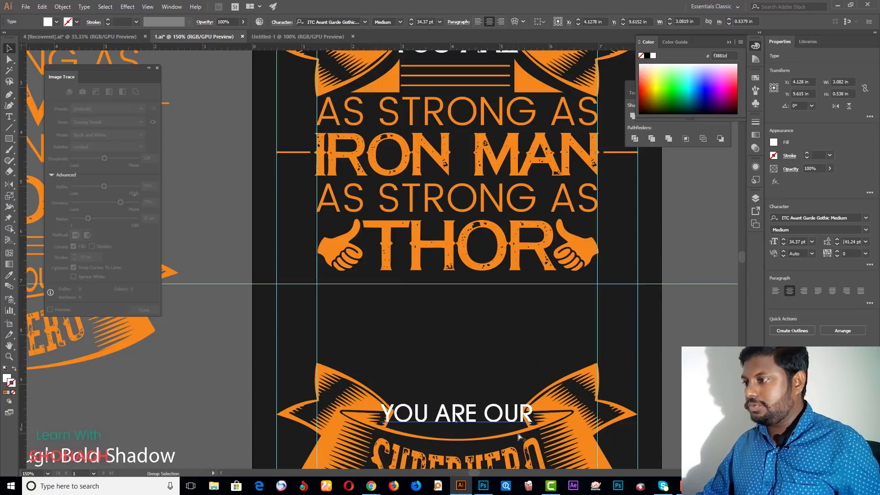
# Step: Shrink YOU ARE OUR further to about 27.4 pt and nudge it down above SUPERHERO
pyautogui.scroll(4, 559, 404)
pyautogui.moveTo(577, 411)
pyautogui.mouseDown()
pyautogui.moveTo(535, 395)
pyautogui.moveTo(519, 404)
pyautogui.mouseUp()
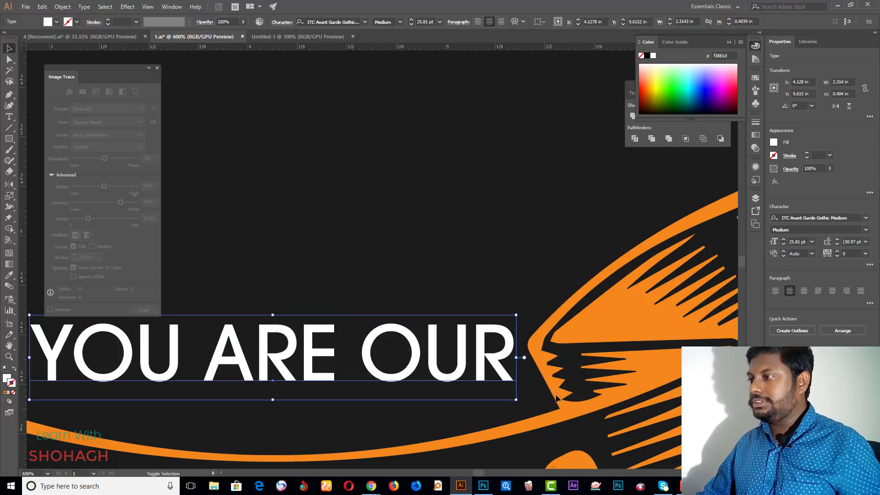
pyautogui.keyDown('alt'); pyautogui.scroll(-2, 527, 408); pyautogui.keyUp('alt')
pyautogui.scroll(-2, 484, 321)
pyautogui.press('Down')
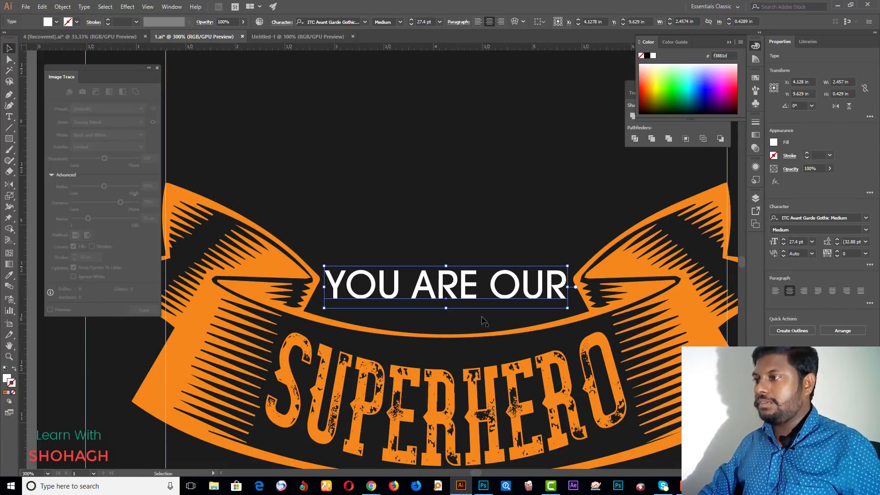
pyautogui.press('Down')
pyautogui.press('Down')
pyautogui.press('Down')
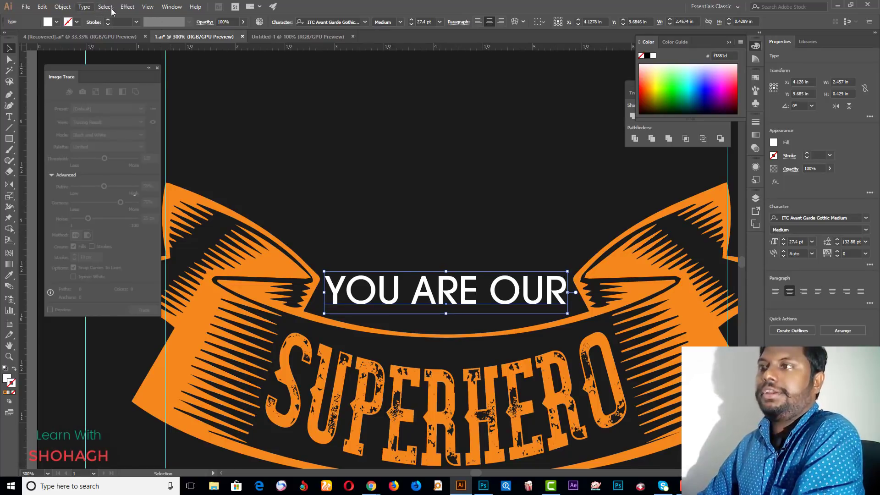
# Step: Apply an Arc warp to YOU ARE OUR with a -20% bend
pyautogui.click(128, 7)
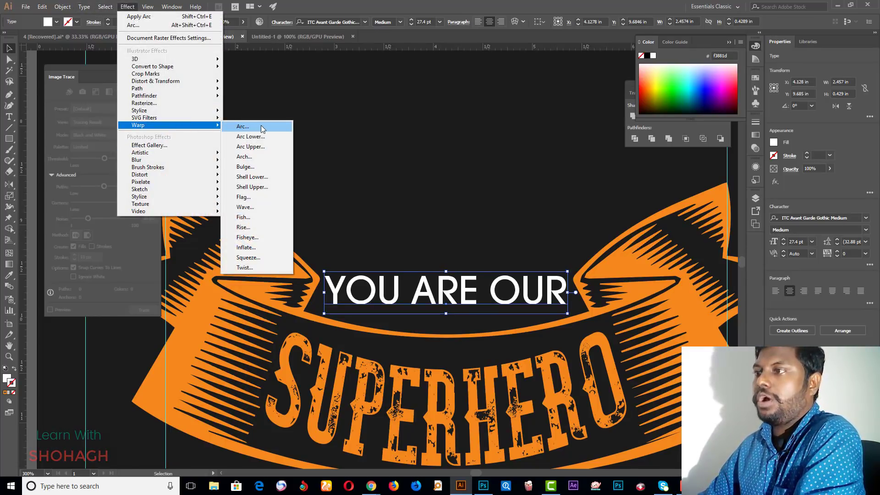
pyautogui.click(266, 127)
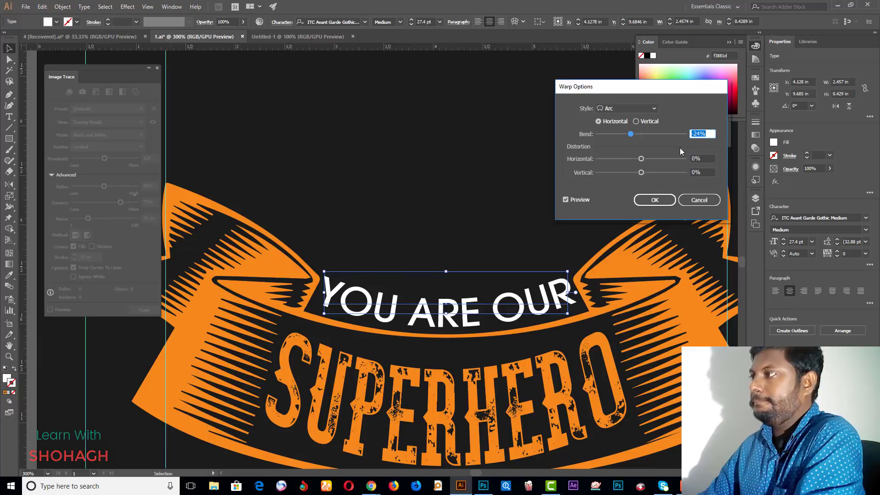
pyautogui.press('Up')
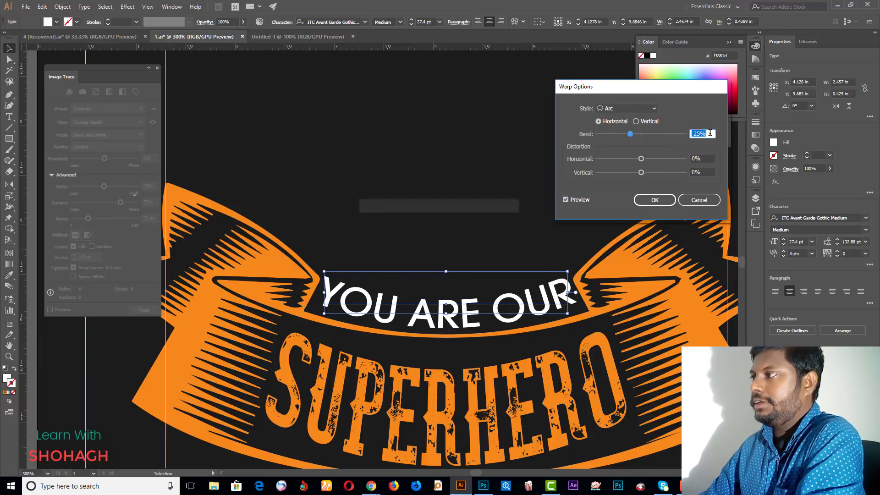
pyautogui.press('Up')
pyautogui.press('Up')
pyautogui.press('Up')
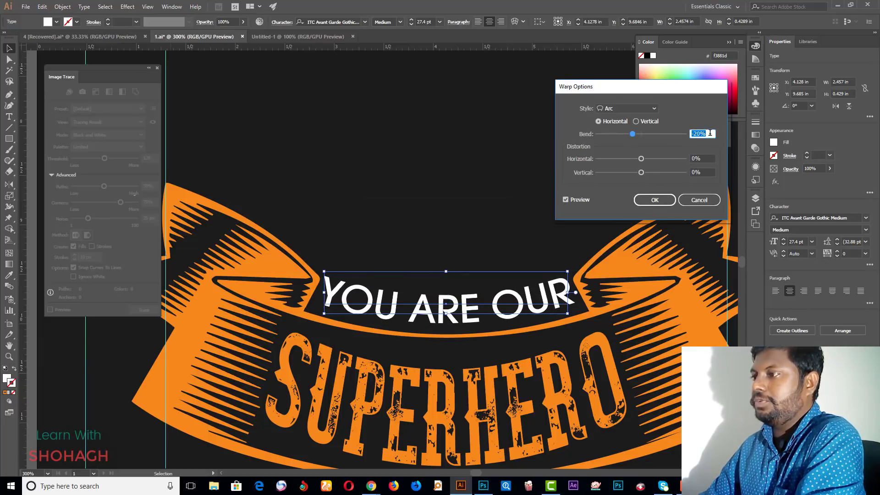
pyautogui.click(654, 200)
# Step: Expand the warped text's appearance, then expand it into plain shapes
pyautogui.click(63, 7)
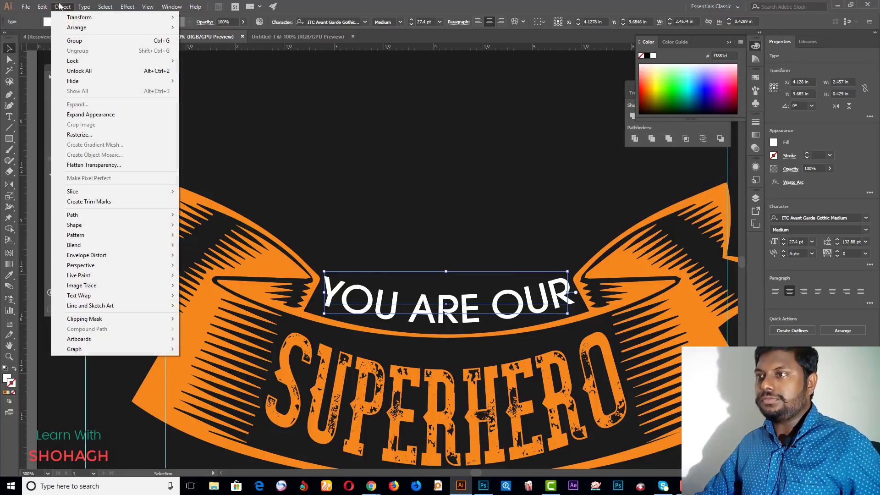
pyautogui.click(91, 116)
pyautogui.click(63, 7)
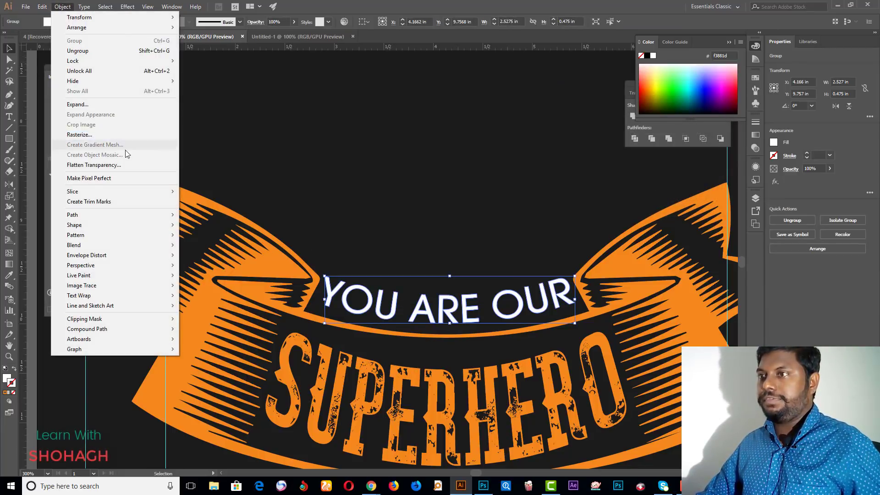
pyautogui.click(111, 105)
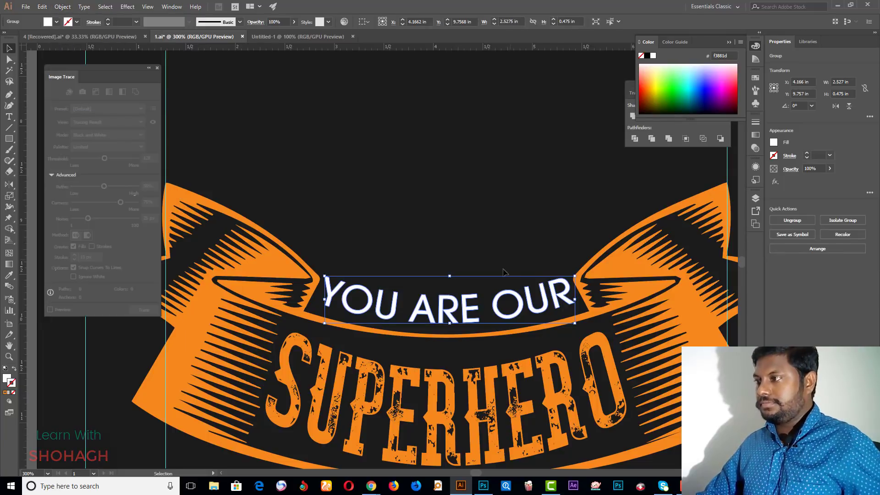
# Step: Enlarge the YOU ARE OUR group from both corners and stretch it slightly taller
pyautogui.keyDown('alt'); pyautogui.scroll(4, 578, 321); pyautogui.keyUp('alt')
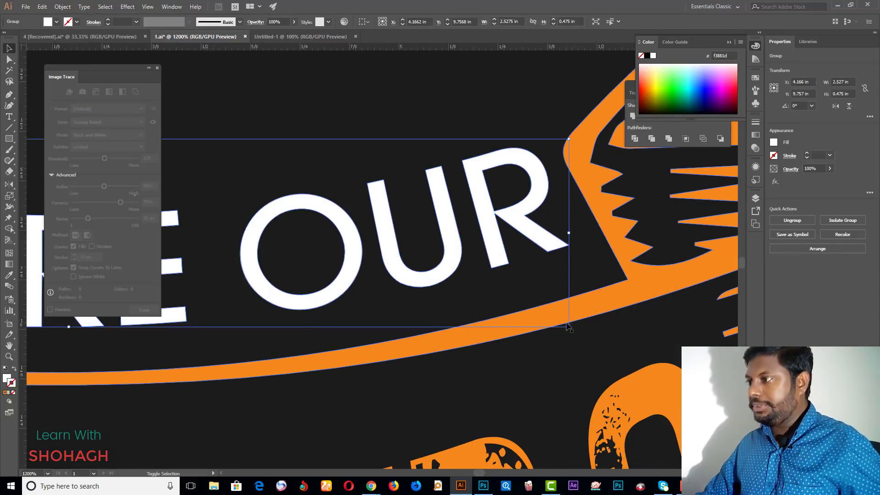
pyautogui.moveTo(570, 329); pyautogui.dragTo(578, 335)
pyautogui.moveTo(582, 334); pyautogui.dragTo(582, 334)
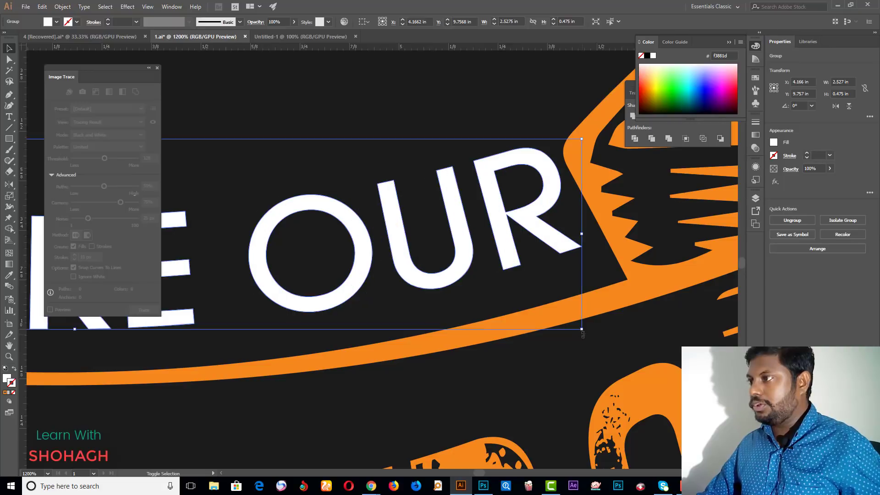
pyautogui.scroll(-2, 582, 335)
pyautogui.scroll(-2, 359, 249)
pyautogui.scroll(3, 359, 249)
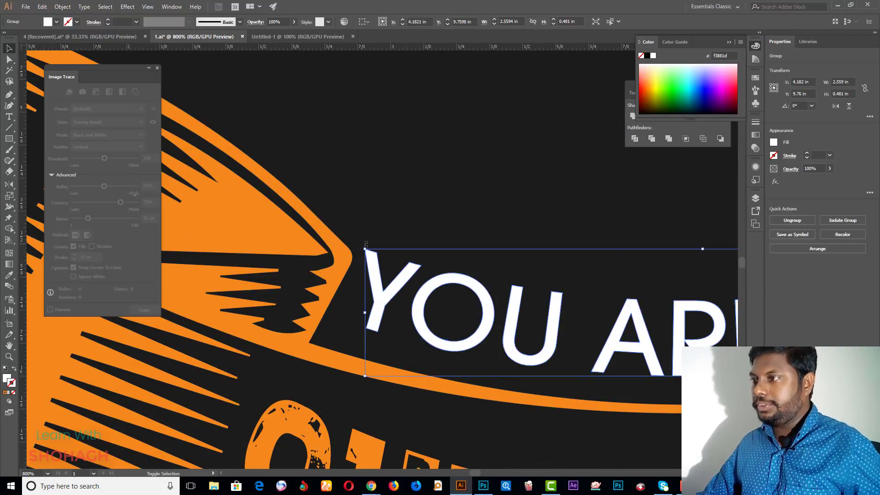
pyautogui.moveTo(358, 250); pyautogui.dragTo(356, 246)
pyautogui.scroll(-3, 399, 210)
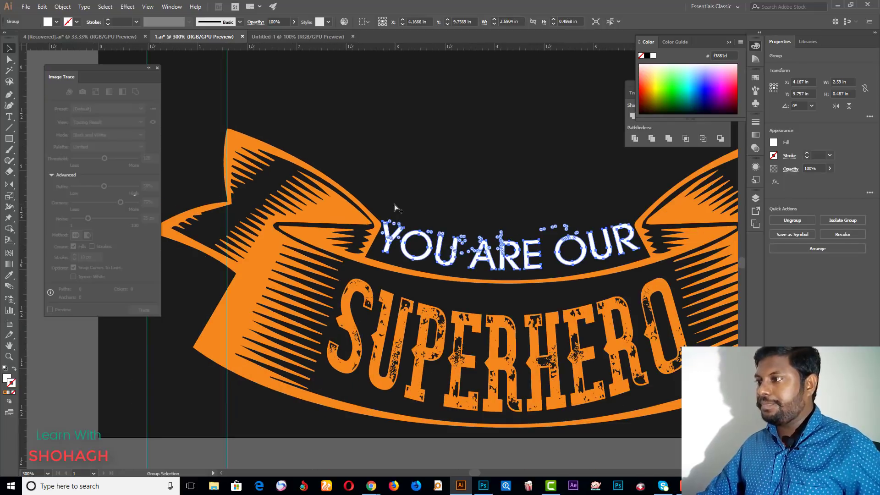
pyautogui.moveTo(511, 270); pyautogui.dragTo(511, 272)
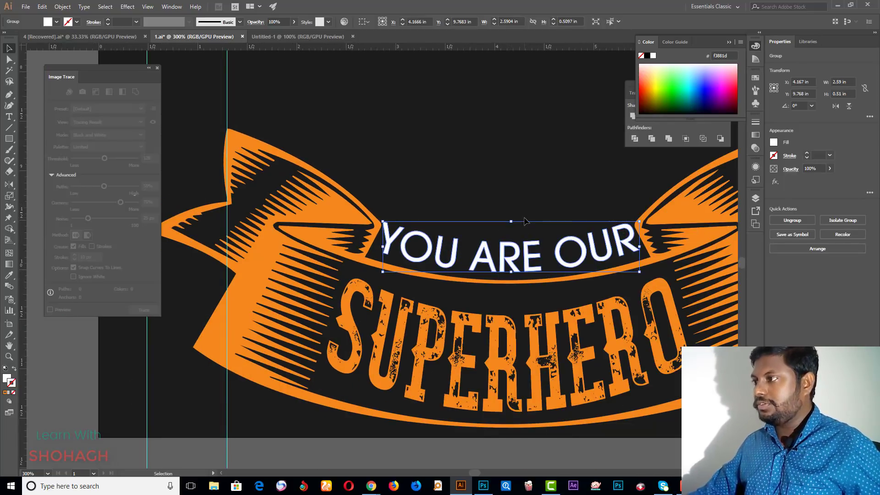
# Step: Nudge the YOU ARE OUR group up to sit snugly inside the banner
pyautogui.press('Up')
pyautogui.press('Up')
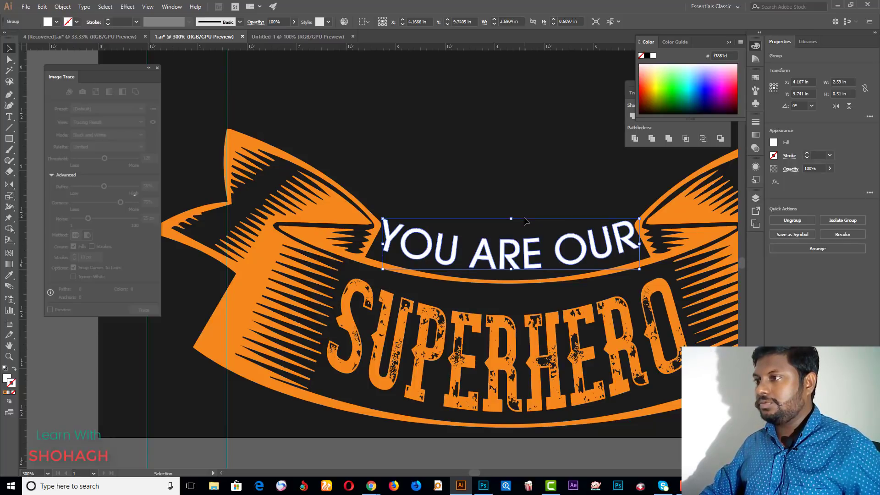
pyautogui.press('Up')
pyautogui.click(516, 180)
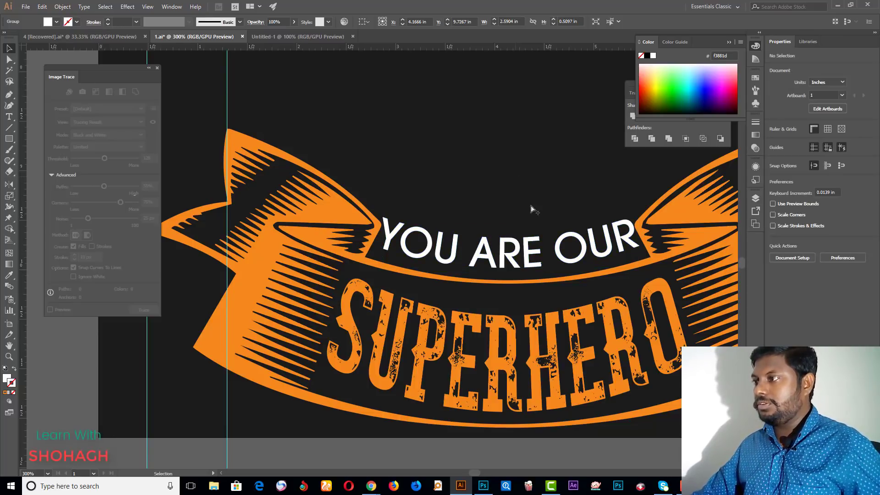
pyautogui.scroll(-4, 530, 206)
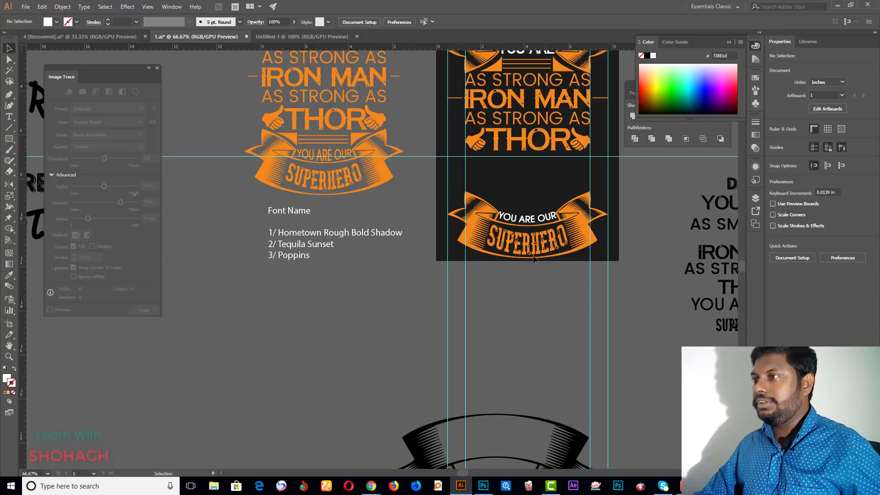
pyautogui.scroll(2, 539, 214)
pyautogui.scroll(2, 527, 238)
# Step: Undo the outlined arc to restore YOU ARE OUR as straight text
pyautogui.click(514, 255)
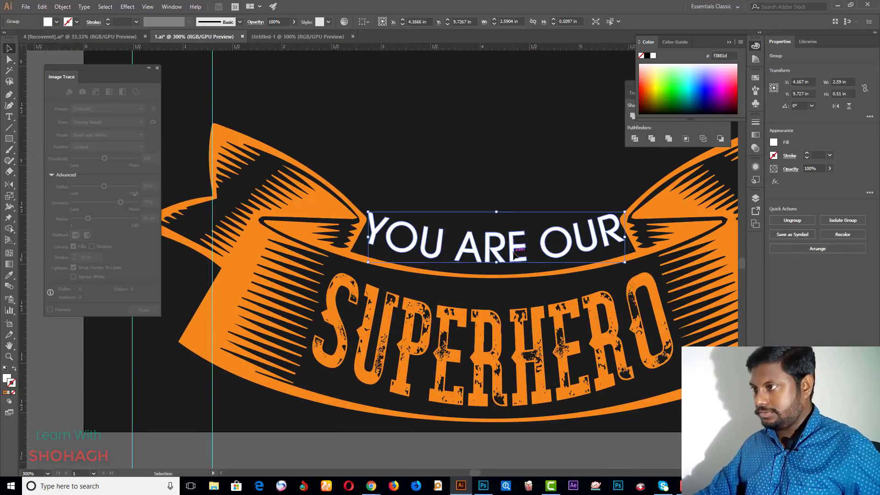
pyautogui.press('a')
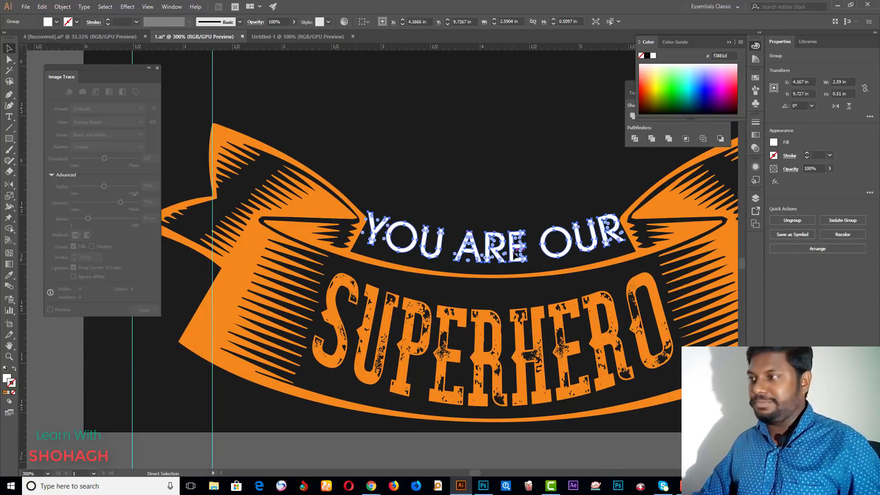
pyautogui.hotkey('ctrl', 'z')
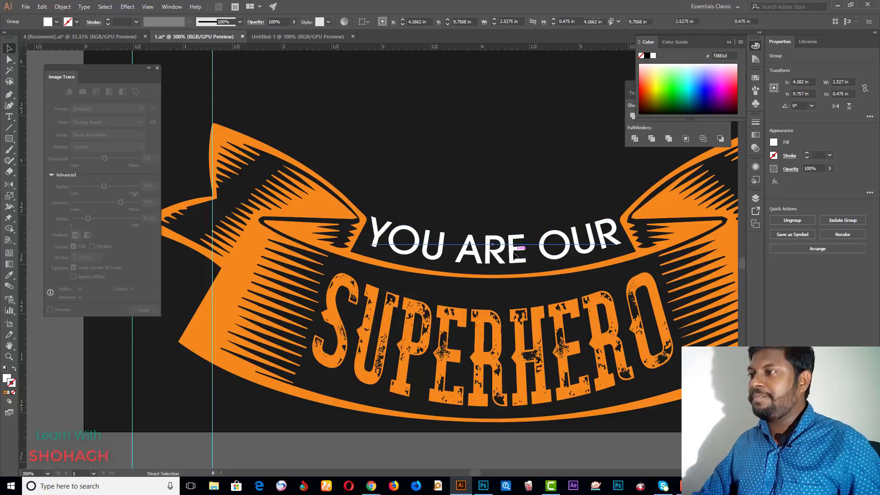
pyautogui.press('v')
# Step: Warp YOU ARE OUR with the Arc Lower style at a 20% bend
pyautogui.click(127, 7)
pyautogui.moveTo(138, 125)
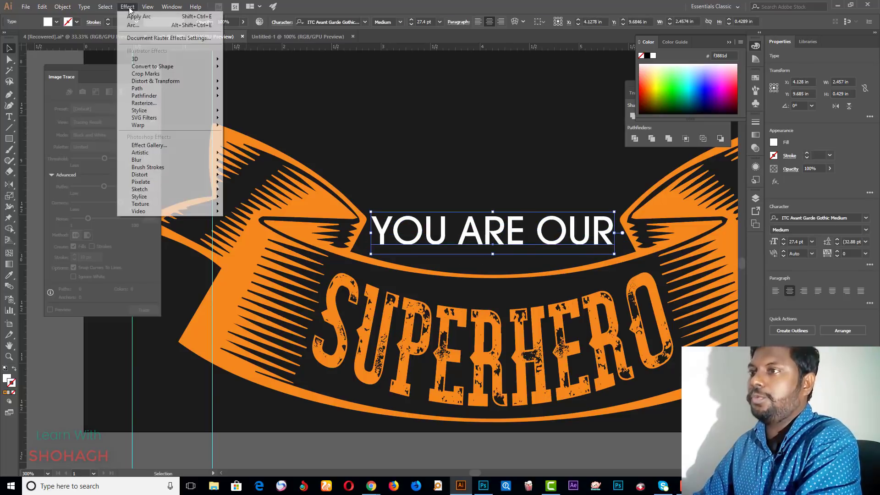
pyautogui.click(243, 127)
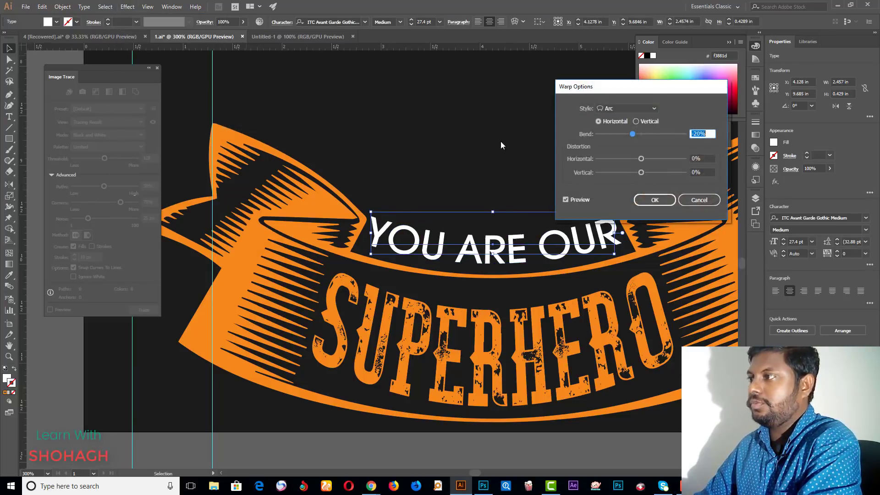
pyautogui.click(629, 110)
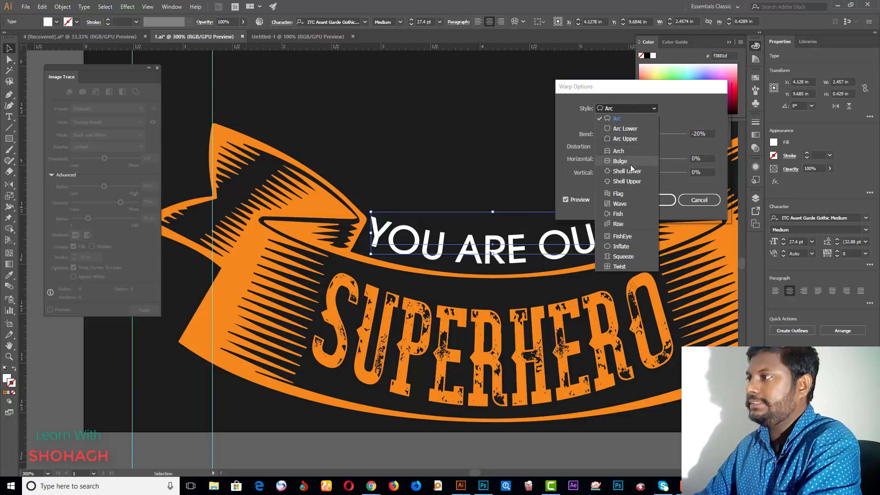
pyautogui.click(627, 129)
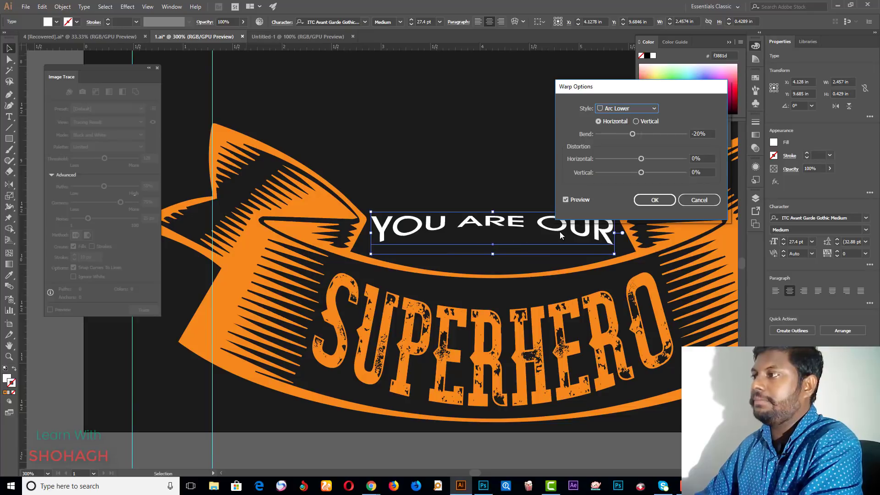
pyautogui.click(693, 134)
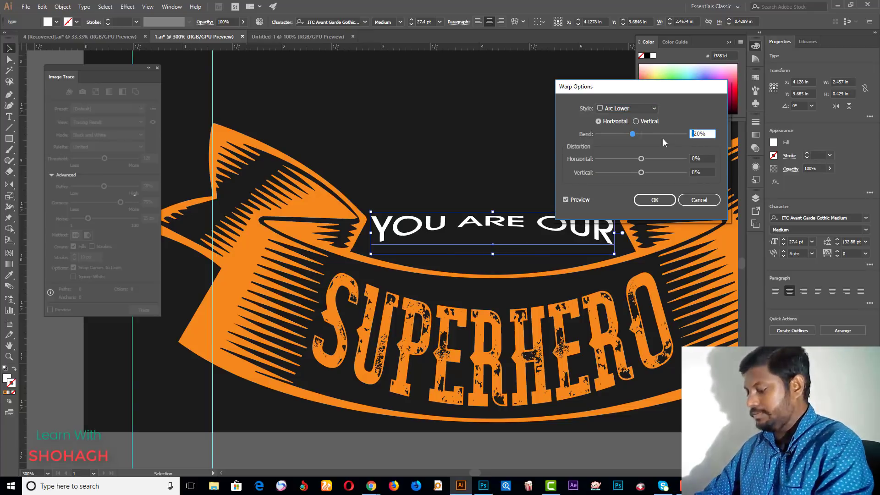
pyautogui.write('20')
pyautogui.click(693, 158)
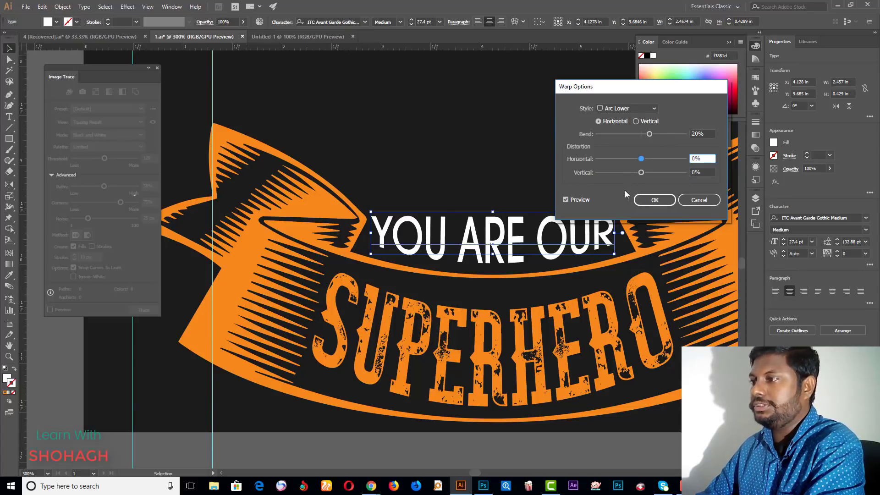
pyautogui.click(654, 200)
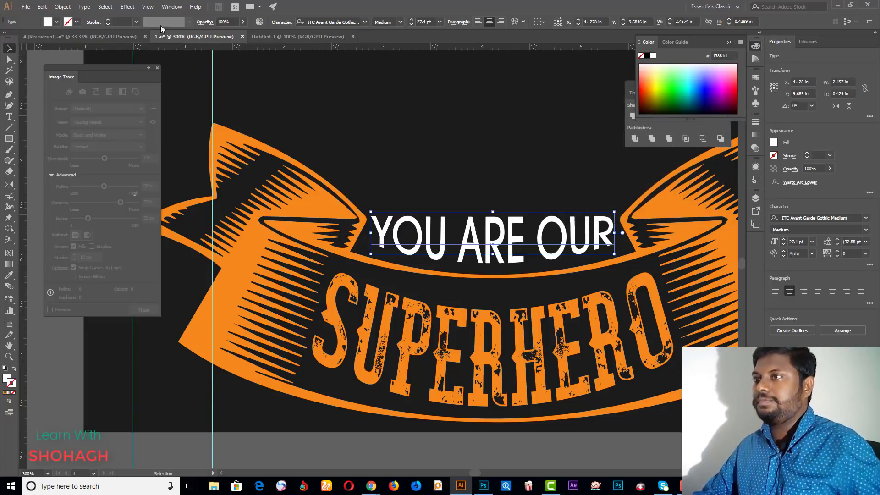
pyautogui.click(63, 7)
# Step: Expand the Arc Lower warped text into outlines with Expand Appearance
pyautogui.click(90, 115)
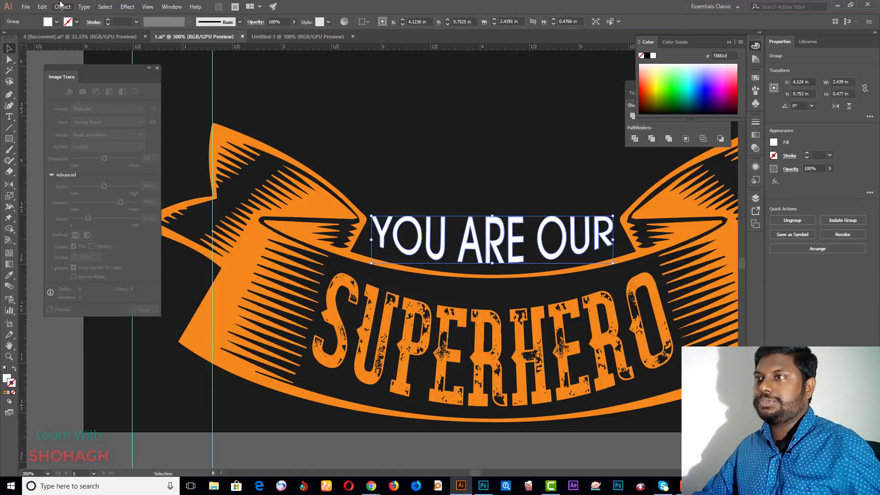
pyautogui.click(63, 9)
pyautogui.click(271, 124)
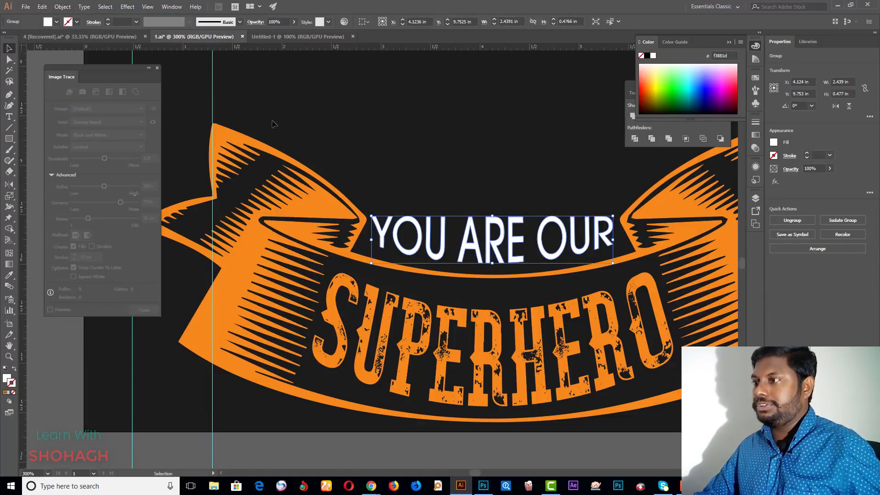
# Step: Widen the YOU ARE OUR lettering slightly and nudge it right into place
pyautogui.scroll(1, 642, 289)
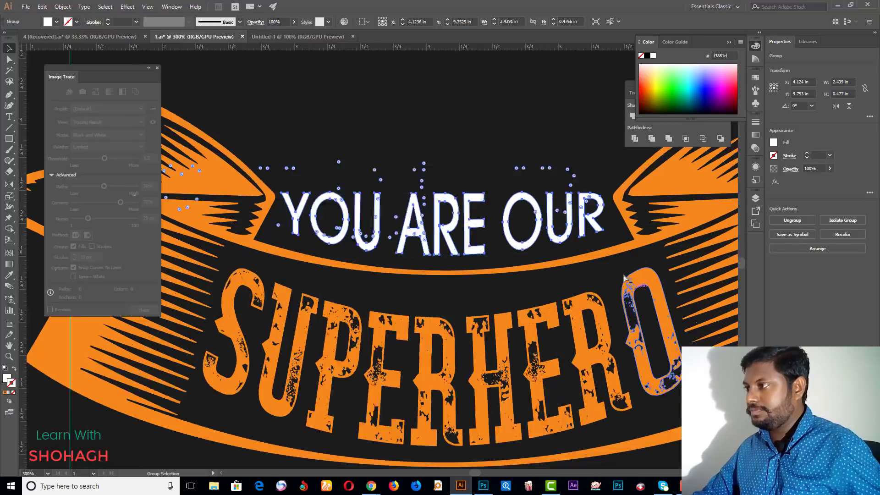
pyautogui.scroll(2, 642, 289)
pyautogui.moveTo(571, 225); pyautogui.dragTo(579, 229)
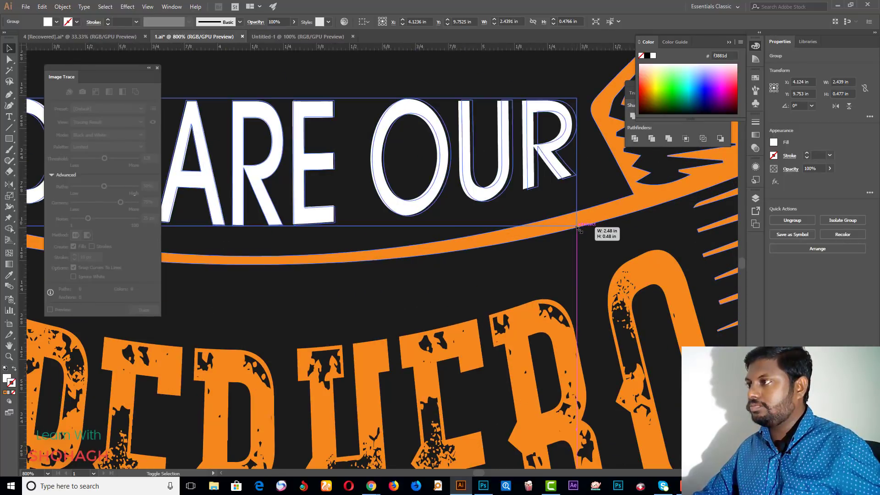
pyautogui.scroll(-2, 660, 242)
pyautogui.press('v')
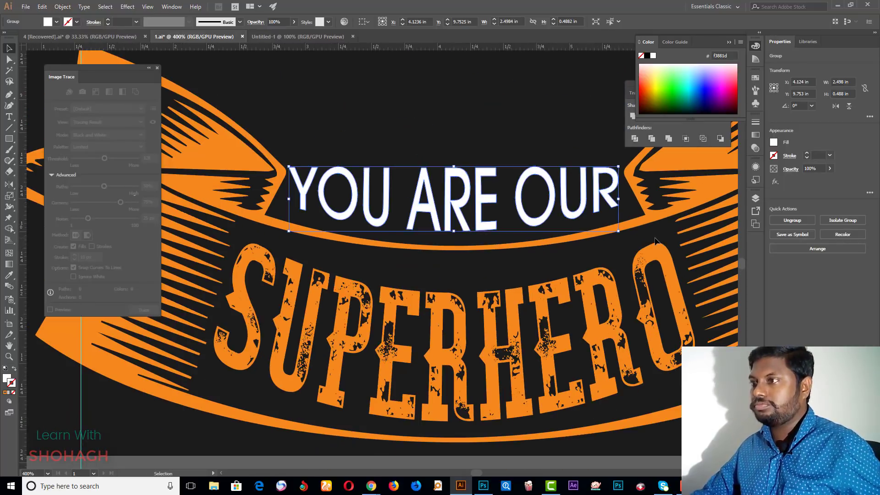
pyautogui.press('Right')
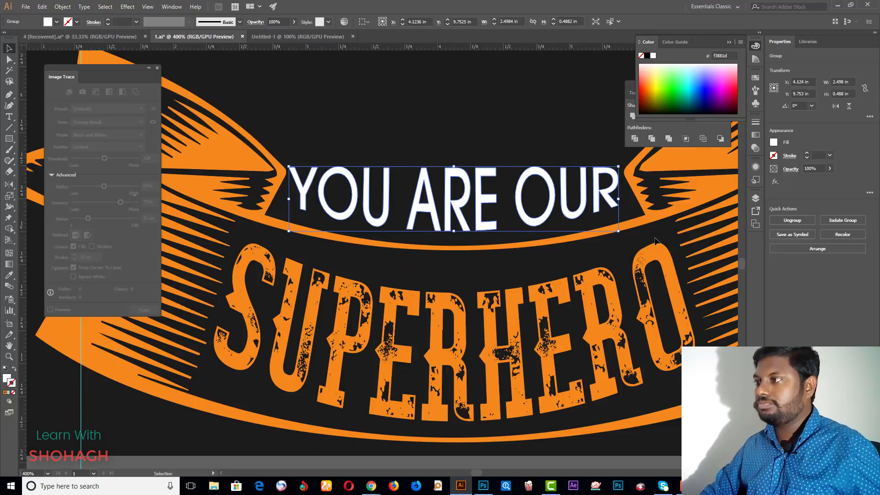
pyautogui.press('Up')
pyautogui.press('Up')
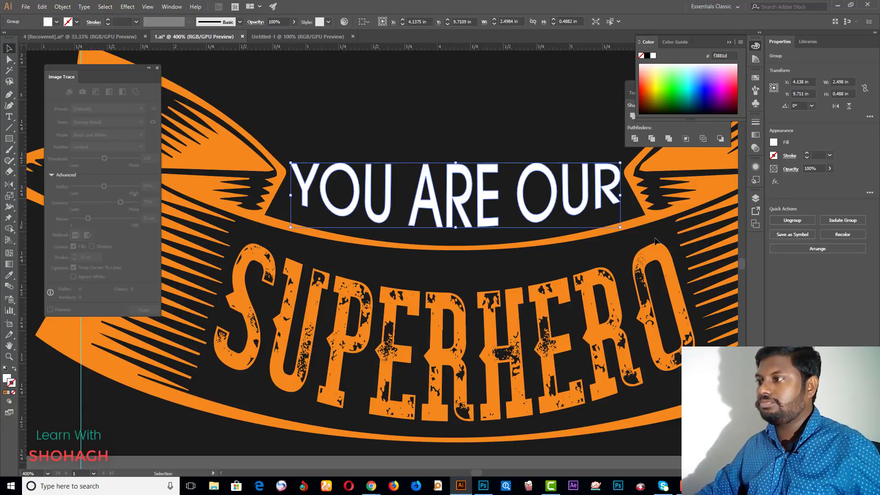
pyautogui.press('Down')
# Step: Stretch the lettering to 0.51 in tall, about 2.5 × 0.51 in overall
pyautogui.moveTo(456, 226); pyautogui.dragTo(456, 230)
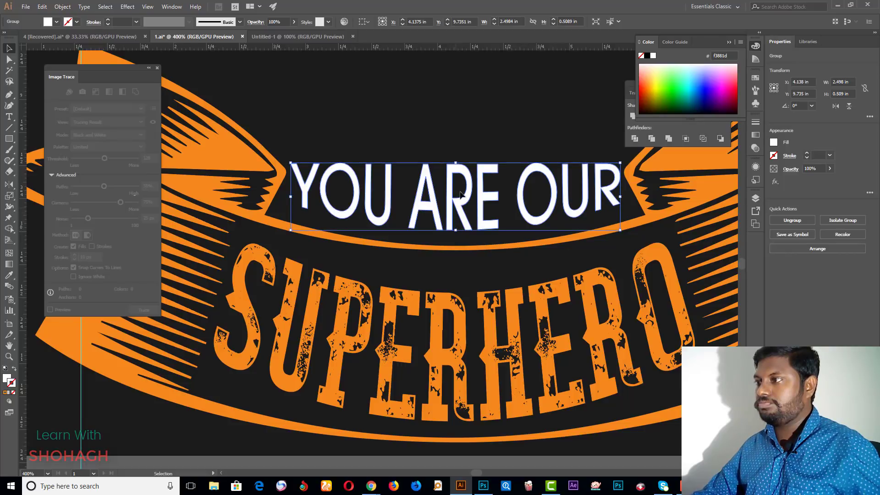
pyautogui.click(478, 138)
pyautogui.scroll(-5, 506, 206)
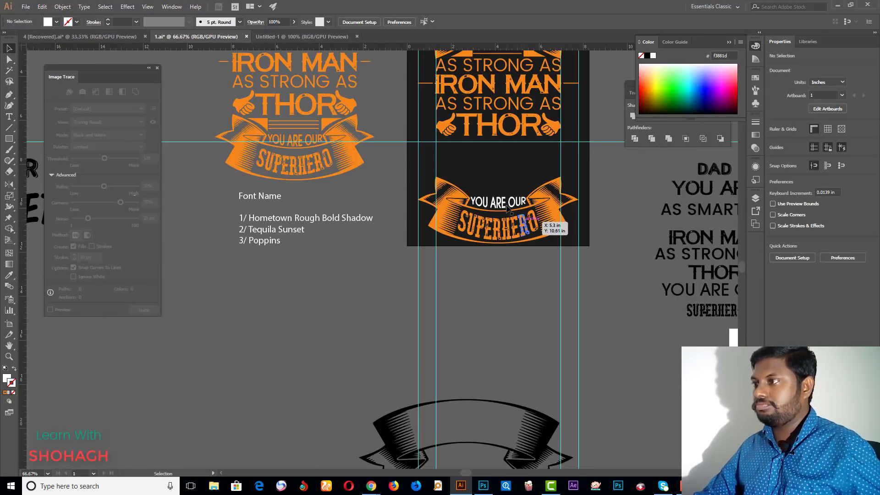
pyautogui.scroll(2, 507, 206)
pyautogui.scroll(-2, 506, 207)
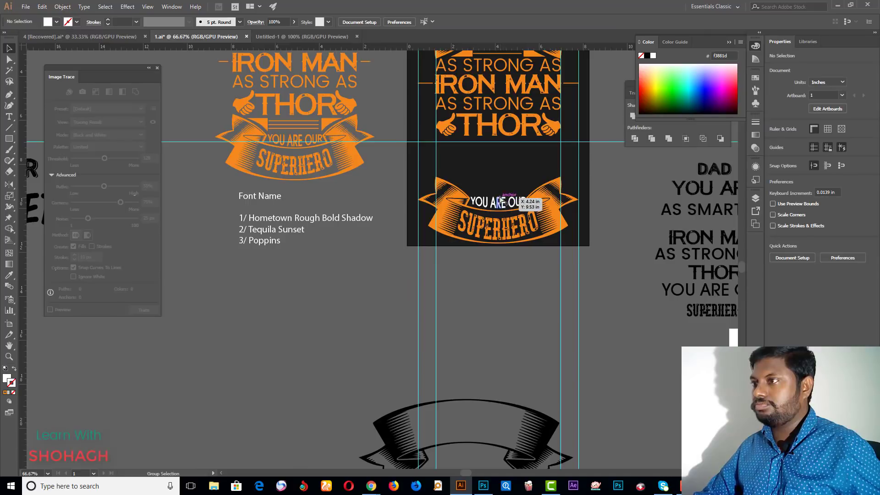
# Step: Fill the YOU ARE OUR lettering with the ribbon's orange using the Eyedropper
pyautogui.scroll(1, 503, 194)
pyautogui.scroll(3, 503, 194)
pyautogui.click(562, 224)
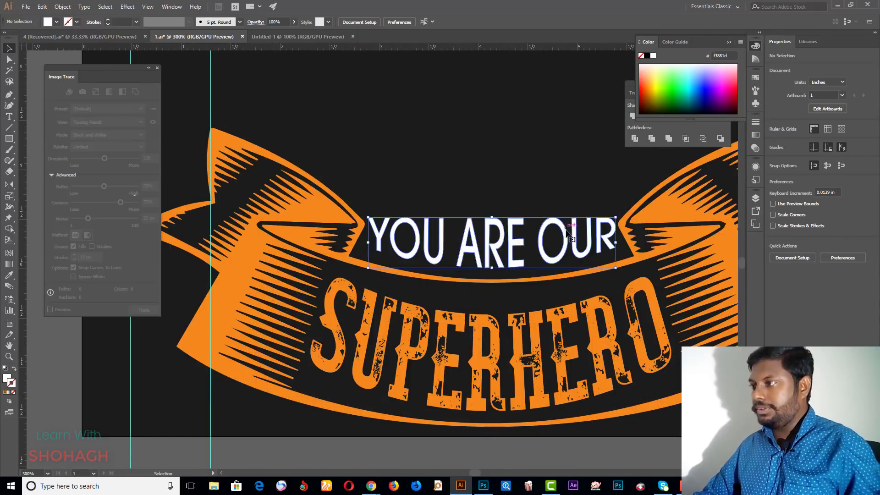
pyautogui.press('i')
pyautogui.click(664, 211)
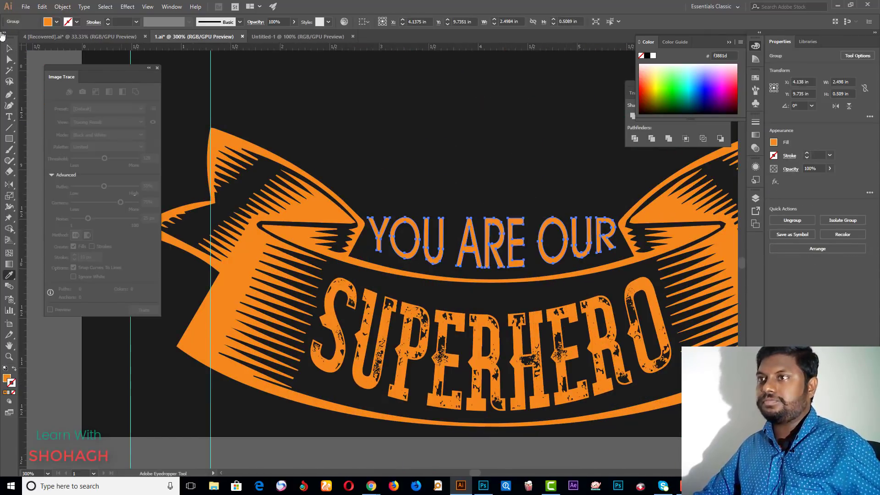
pyautogui.click(8, 50)
pyautogui.click(379, 140)
# Step: Select the ribbon folds and lines under YOU ARE
pyautogui.scroll(-5, 379, 140)
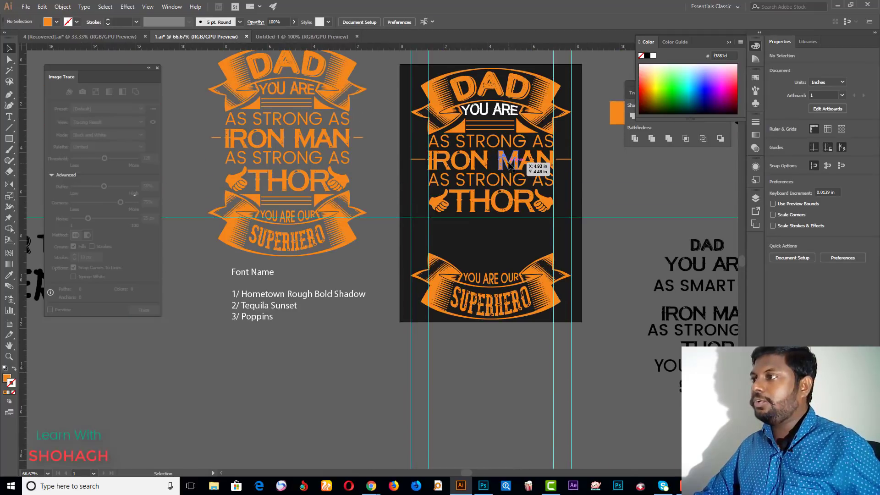
pyautogui.scroll(4, 567, 175)
pyautogui.click(567, 176)
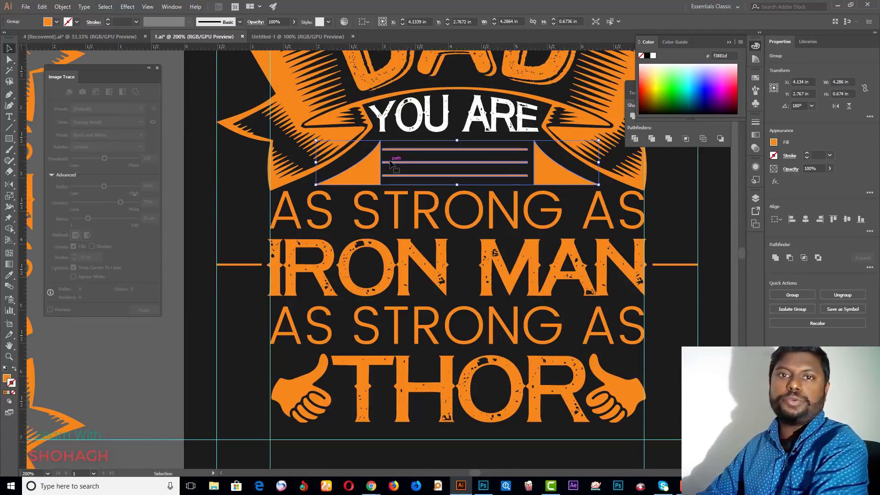
pyautogui.scroll(-2, 447, 170)
pyautogui.scroll(1, 504, 156)
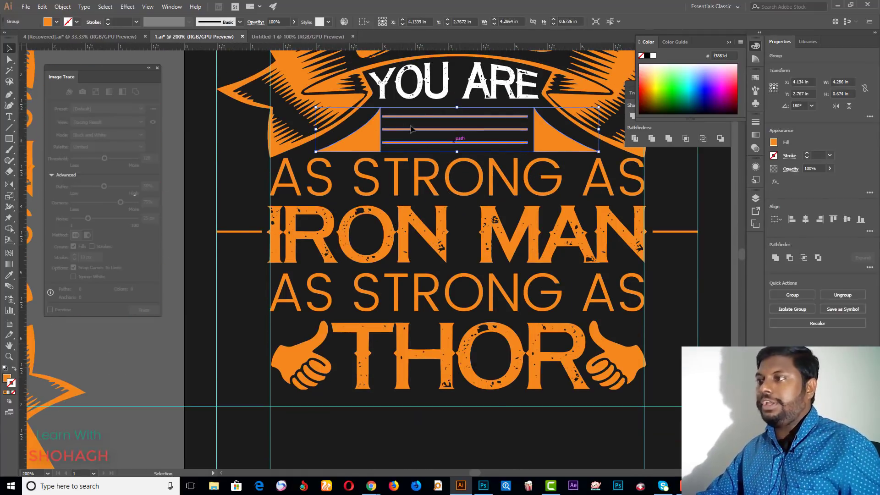
pyautogui.scroll(-2, 530, 152)
# Step: Make a horizontally reflected copy of the ribbon-lines group and move it onto the bottom ribbon
pyautogui.rightClick(531, 151)
pyautogui.moveTo(553, 234)
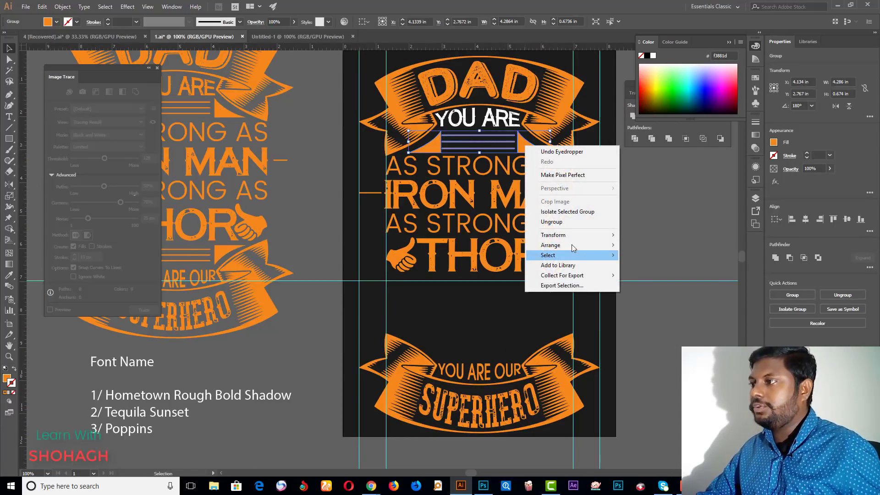
pyautogui.click(642, 268)
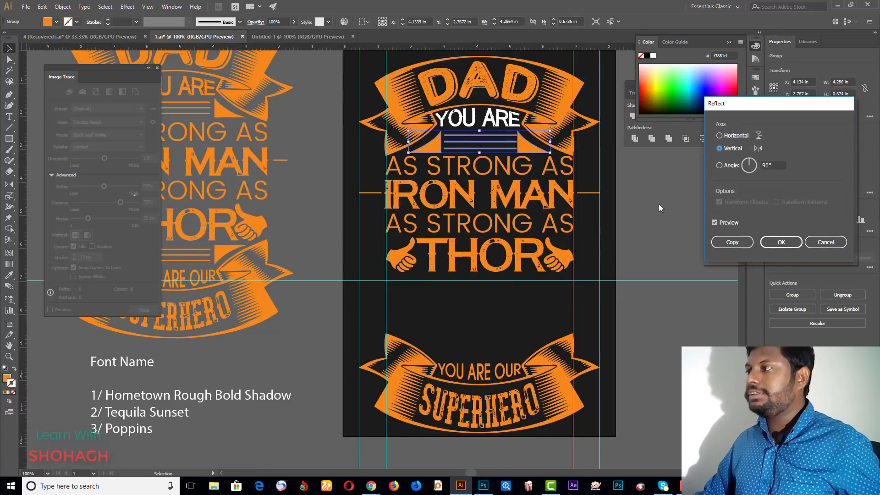
pyautogui.click(734, 136)
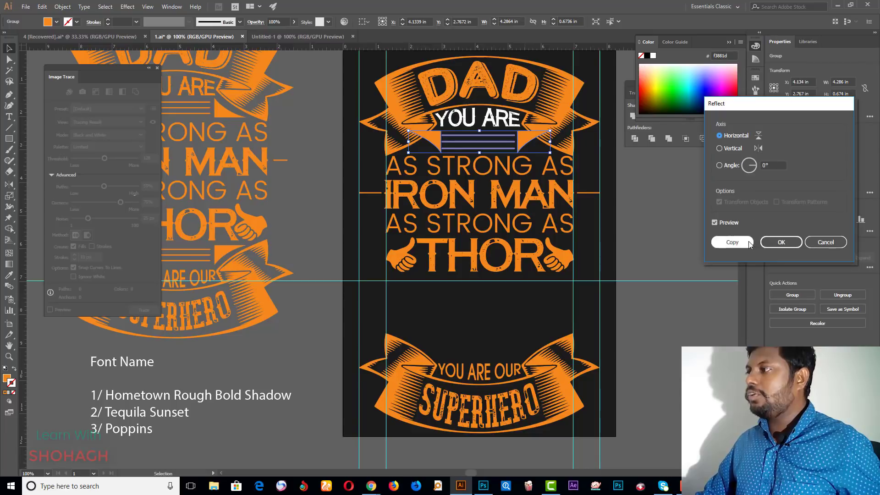
pyautogui.click(781, 242)
pyautogui.click(533, 149)
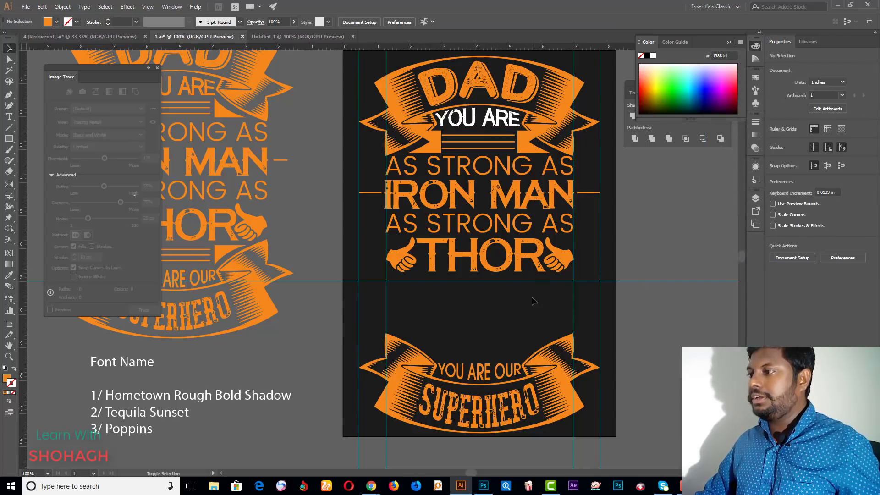
pyautogui.moveTo(531, 154); pyautogui.dragTo(534, 342)
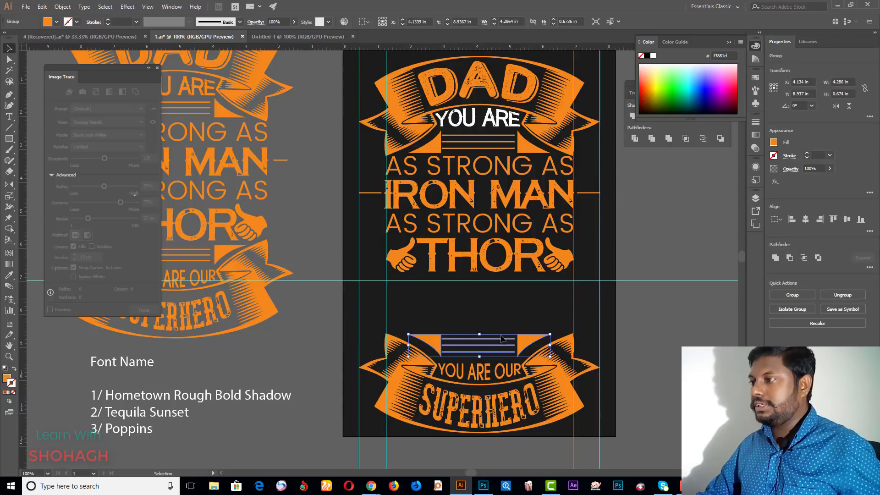
# Step: Nudge the three divider lines above YOU ARE OUR slightly lower, between the ribbon ends
pyautogui.scroll(4, 520, 406)
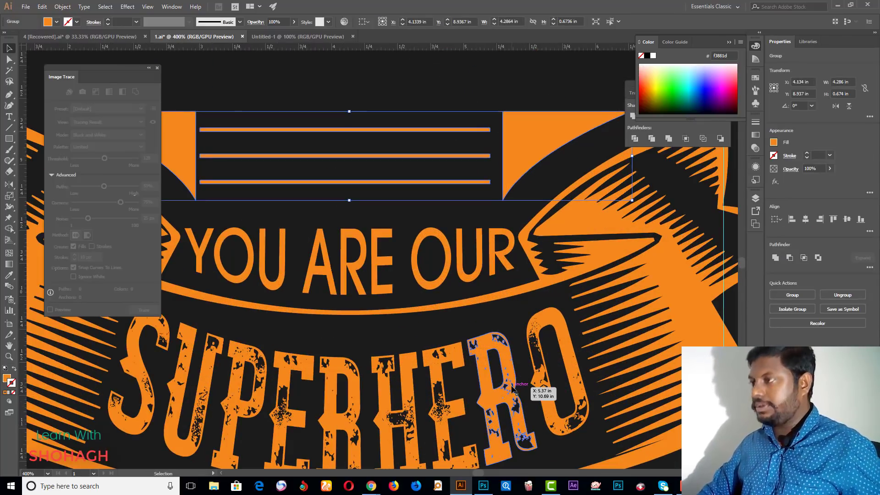
pyautogui.press('Down')
pyautogui.press('Down')
pyautogui.press('Down')
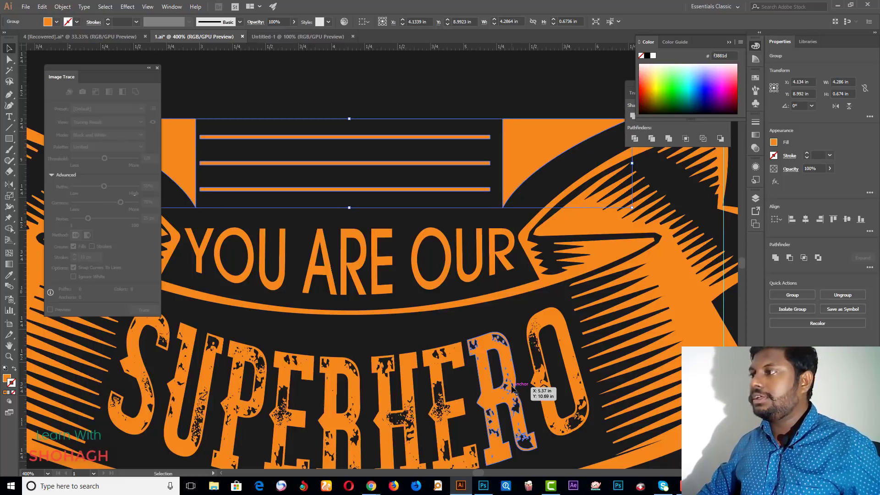
pyautogui.press('Down')
pyautogui.scroll(-2, 477, 371)
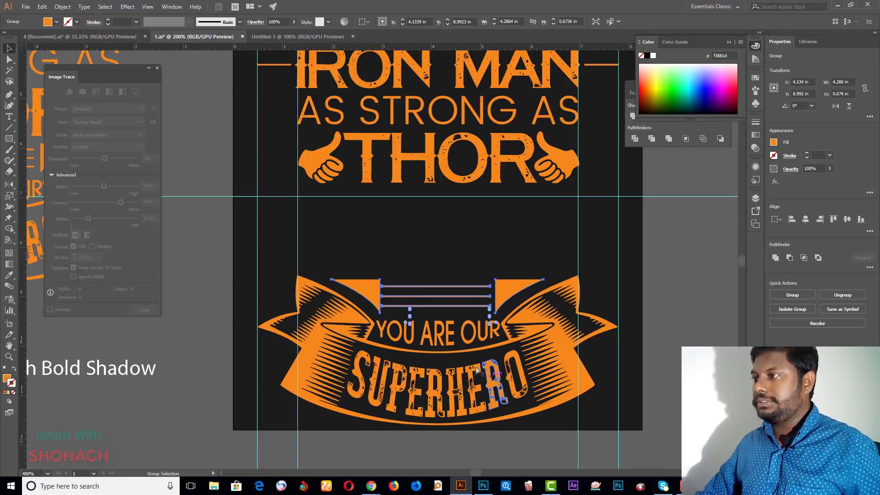
pyautogui.click(429, 261)
pyautogui.click(378, 289)
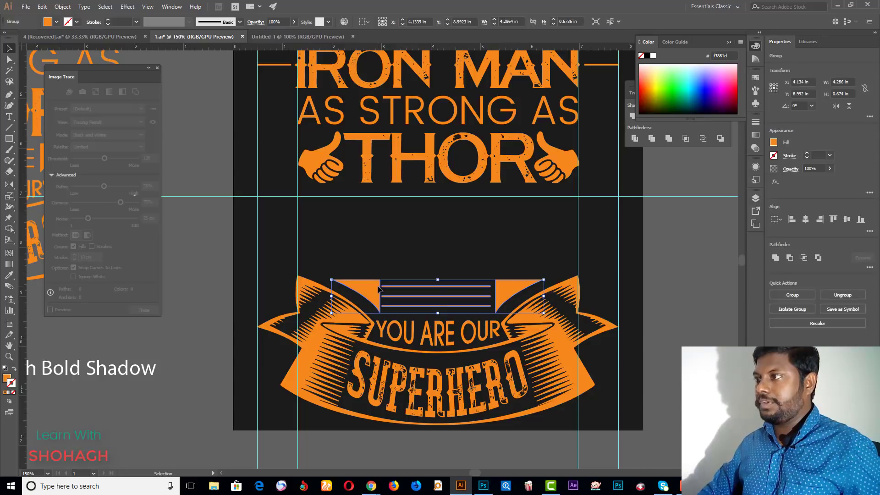
pyautogui.press('Down')
pyautogui.press('Down')
pyautogui.press('Down')
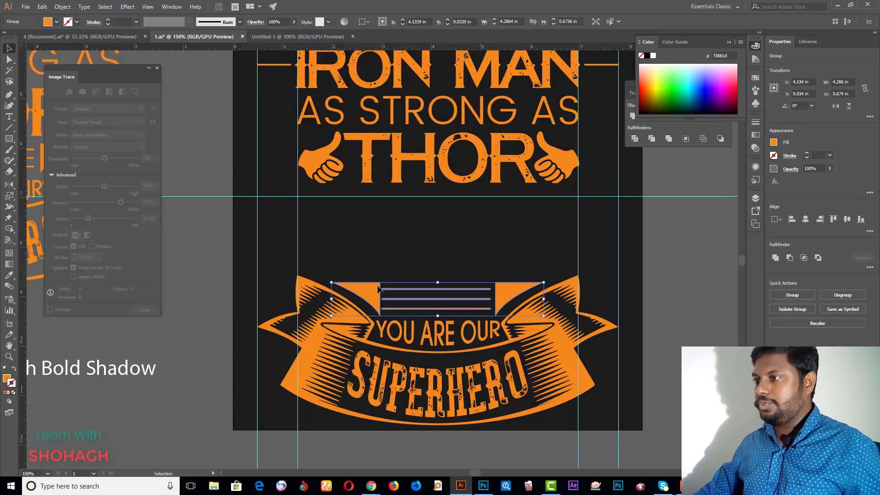
pyautogui.press('Down')
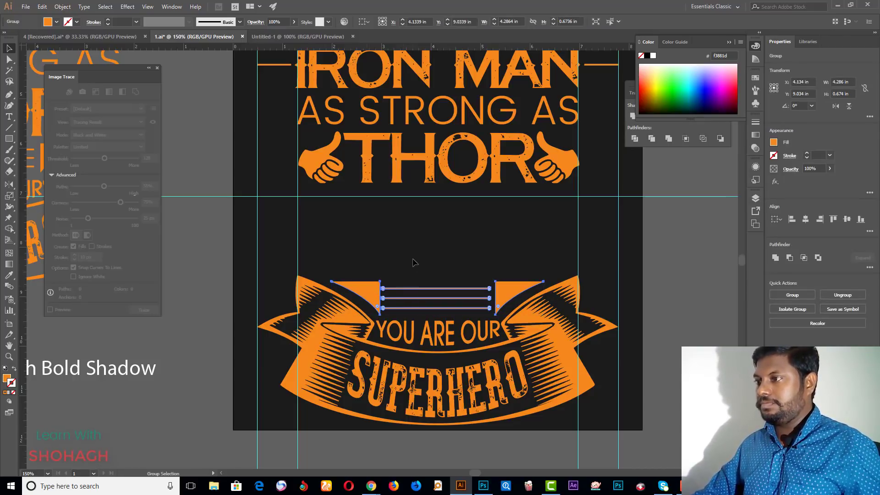
pyautogui.click(341, 265)
# Step: Move the SUPERHERO ribbon group up so it sits beneath THOR
pyautogui.click(531, 427)
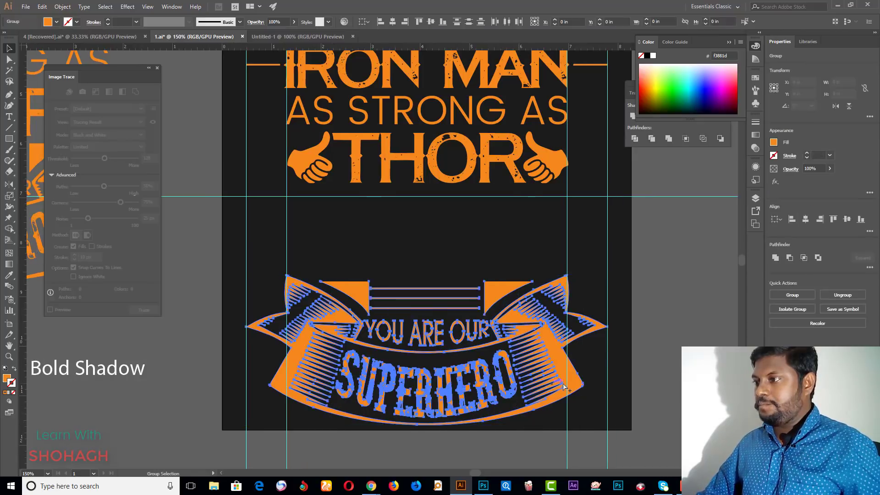
pyautogui.hotkey('ctrl', '-')
pyautogui.press('Up')
pyautogui.press('Up')
pyautogui.press('Up')
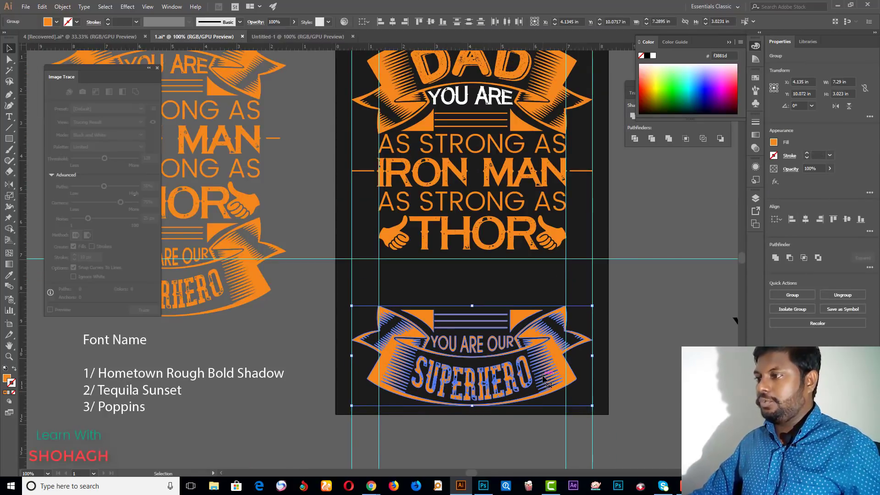
pyautogui.moveTo(424, 318); pyautogui.dragTo(425, 269)
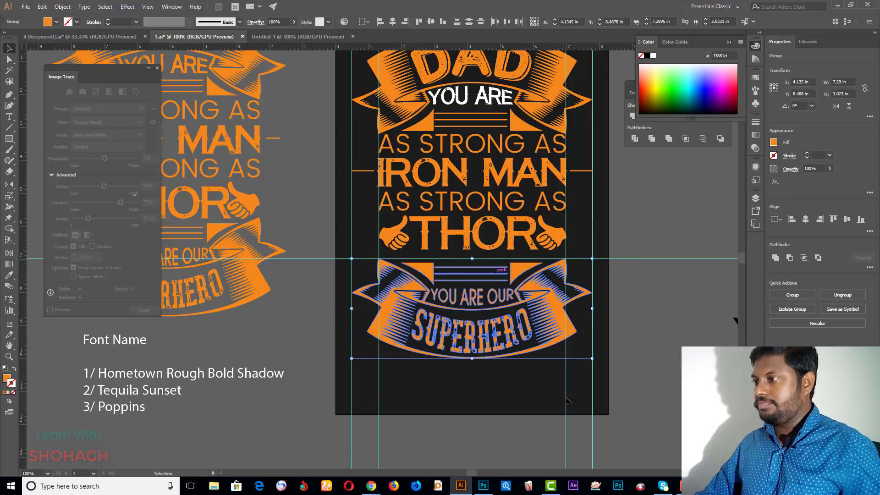
pyautogui.click(667, 238)
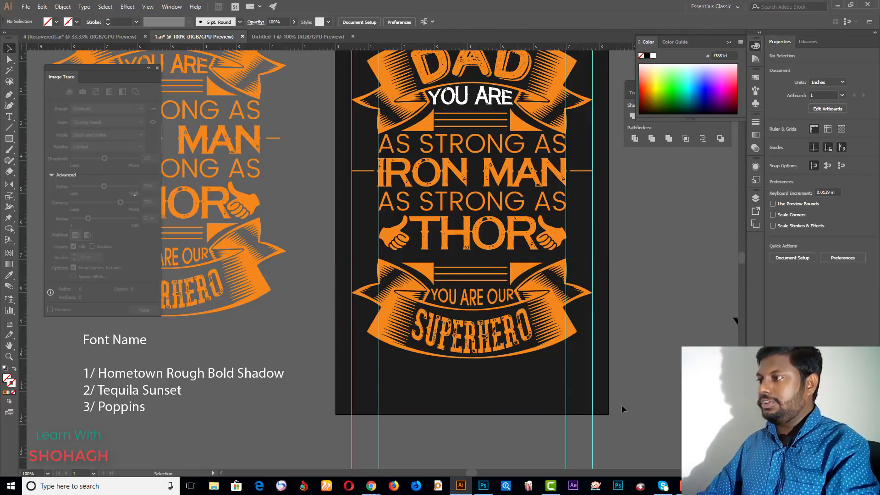
# Step: Nudge the whole YOU ARE OUR SUPERHERO ribbon group up a little further
pyautogui.click(509, 284)
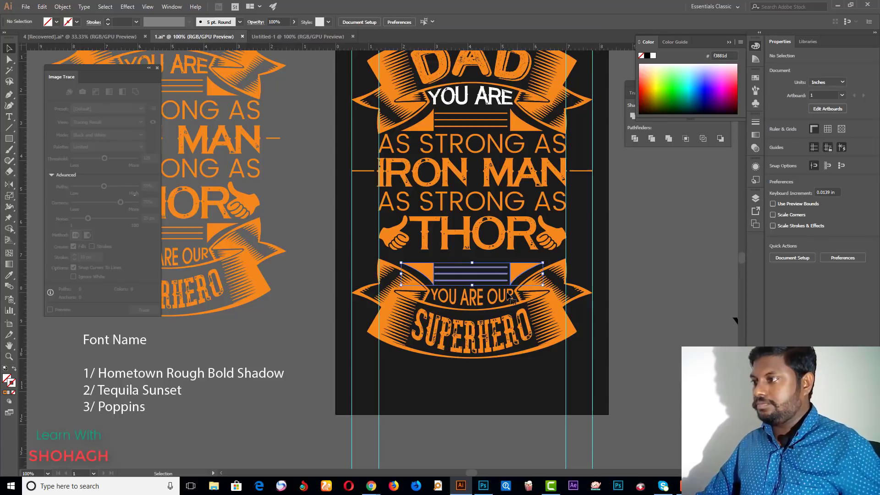
pyautogui.click(503, 294)
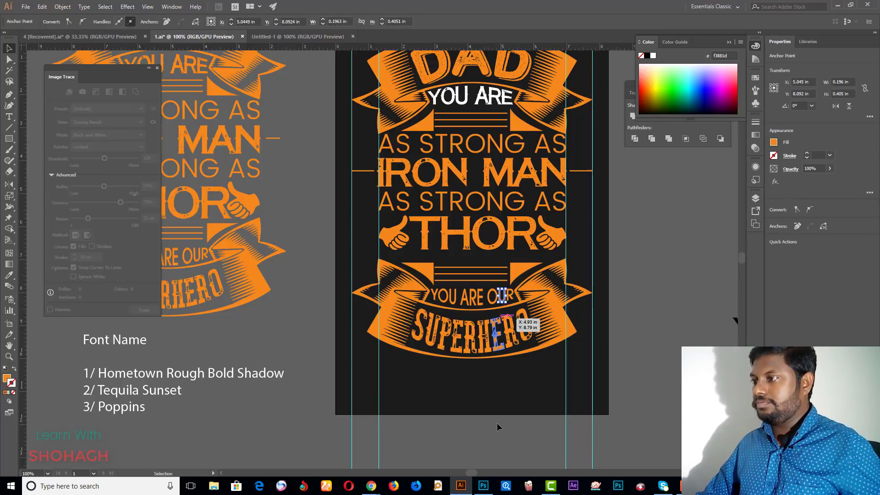
pyautogui.click(501, 383)
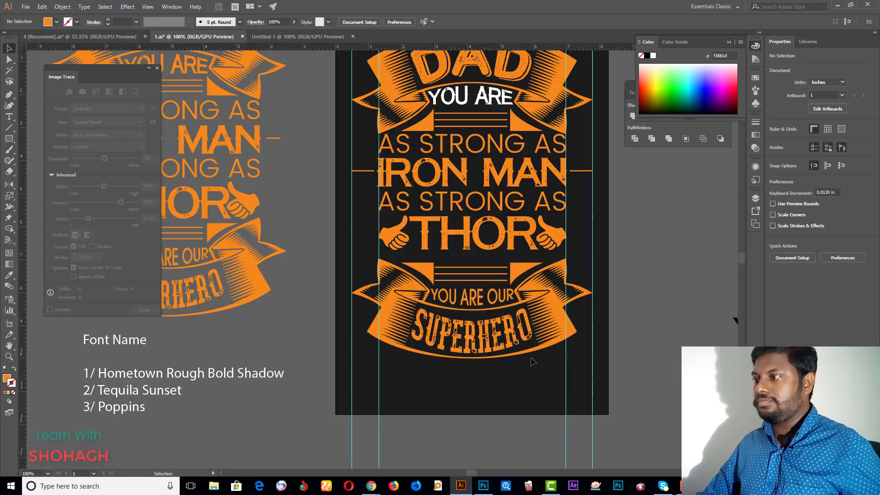
pyautogui.click(427, 271)
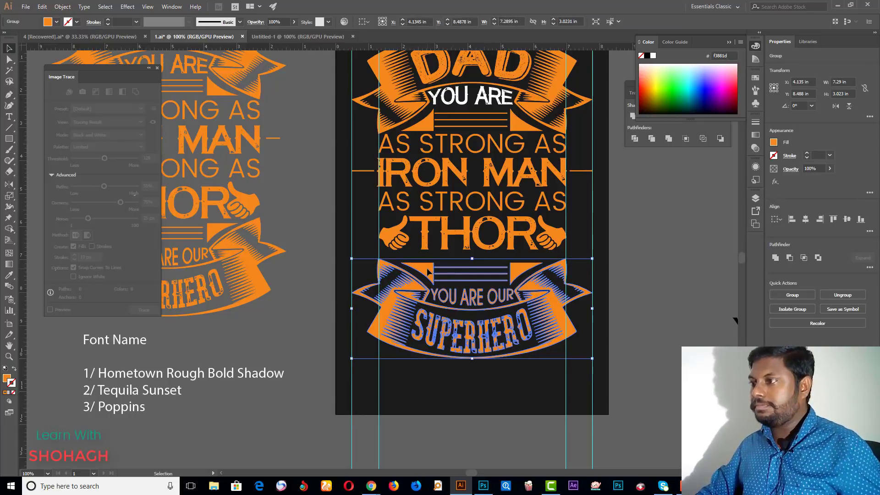
pyautogui.press('Up')
pyautogui.press('Up')
pyautogui.press('Up')
pyautogui.press('Up')
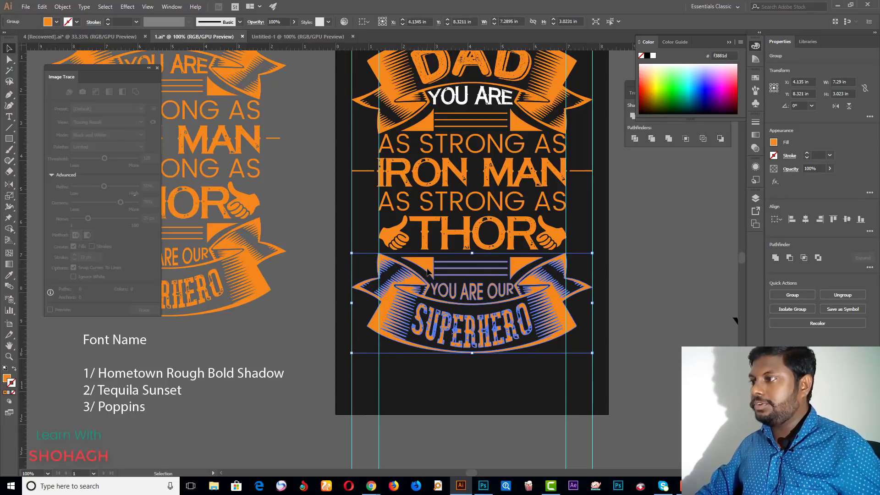
pyautogui.click(661, 232)
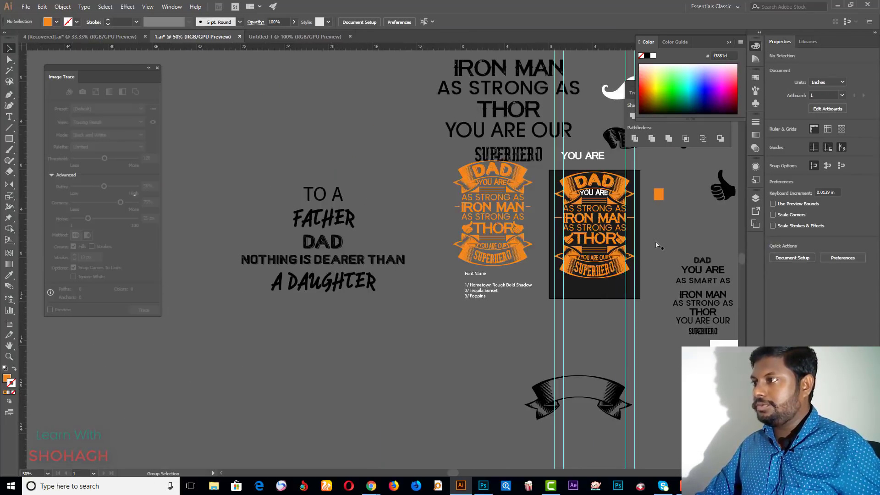
# Step: Hide the guides and move the whole design group lower to centre it on the artboard
pyautogui.keyDown('alt'); pyautogui.scroll(-3, 655, 242); pyautogui.keyUp('alt')
pyautogui.hotkey('ctrl', ';')
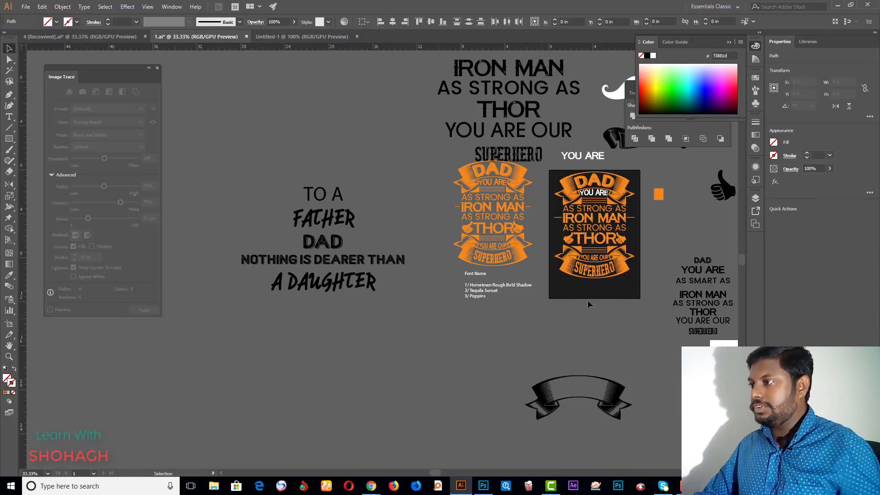
pyautogui.scroll(2, 642, 269)
pyautogui.scroll(1, 641, 269)
pyautogui.keyDown('alt'); pyautogui.scroll(-1, 564, 293); pyautogui.keyUp('alt')
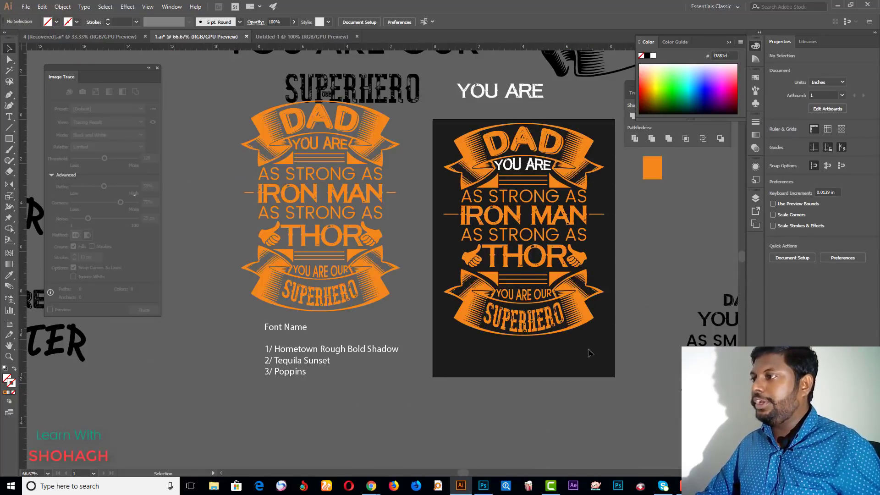
pyautogui.click(464, 159)
pyautogui.moveTo(474, 153)
pyautogui.mouseDown()
pyautogui.moveTo(472, 175)
pyautogui.moveTo(472, 164)
pyautogui.mouseUp()
pyautogui.click(644, 209)
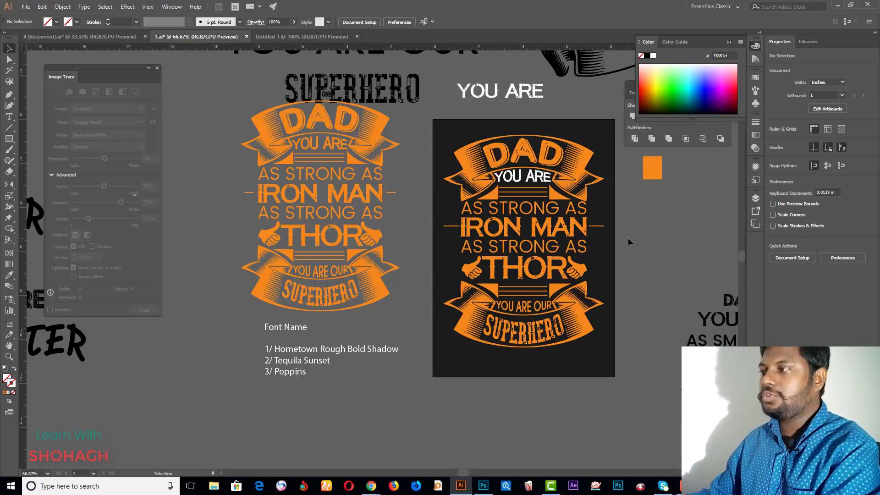
# Step: Give all the artwork on the dark artboard the same orange fill with the Eyedropper
pyautogui.moveTo(447, 129)
pyautogui.mouseDown()
pyautogui.moveTo(634, 366)
pyautogui.moveTo(608, 362)
pyautogui.mouseUp()
pyautogui.press('i')
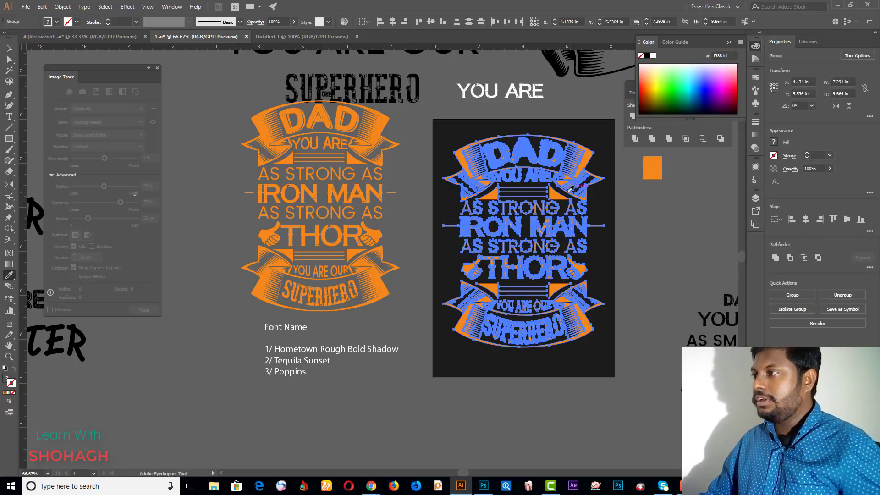
pyautogui.click(559, 190)
pyautogui.click(8, 47)
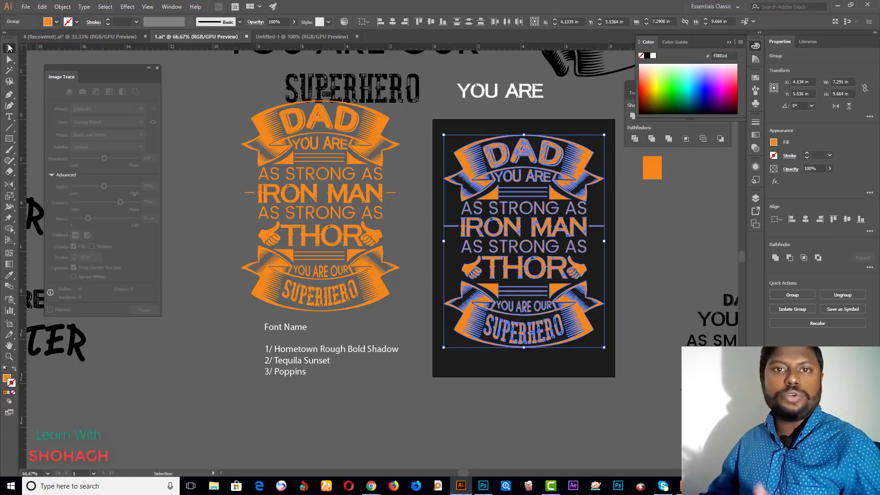
pyautogui.click(504, 355)
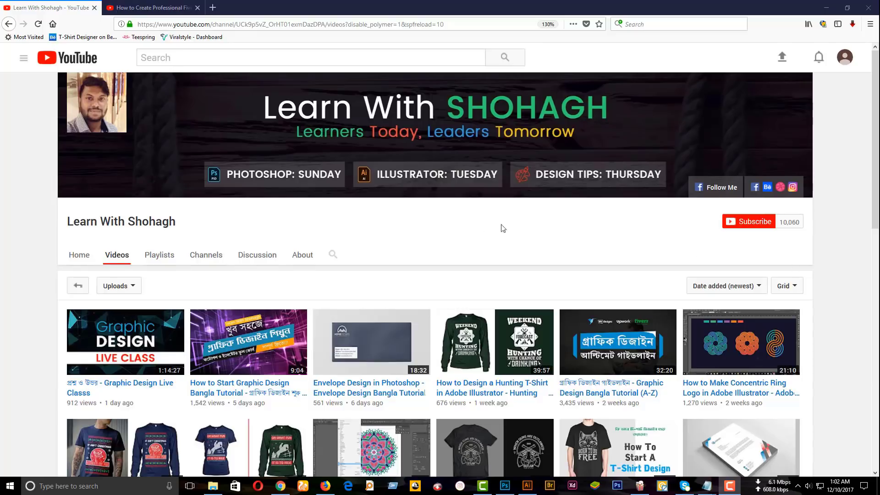
# Step: Subscribe to the channel and save the 'all notifications' bell setting
pyautogui.click(747, 223)
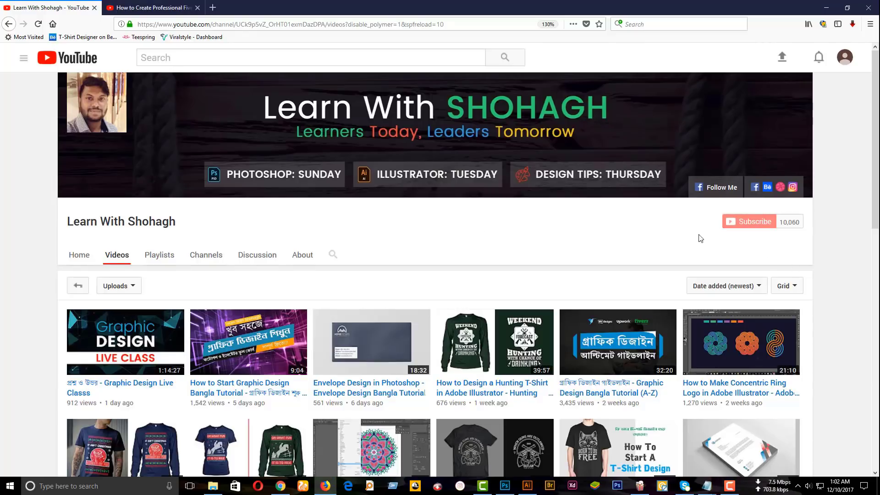
pyautogui.click(769, 224)
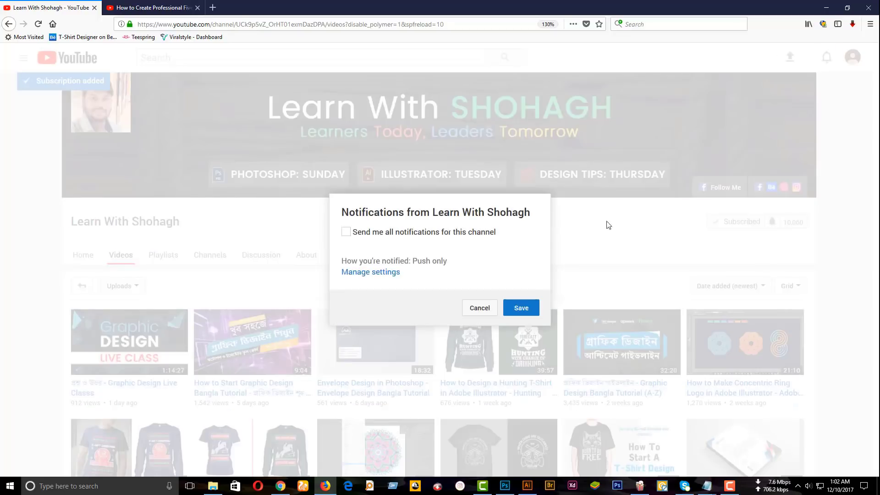
pyautogui.click(377, 234)
pyautogui.click(521, 307)
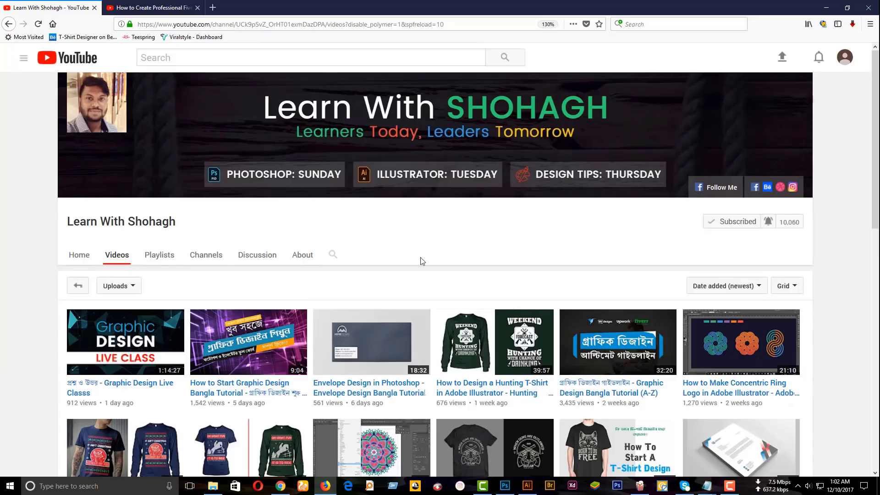
# Step: On the Fiverr profile tutorial video, subscribe and confirm all notifications for the channel
pyautogui.click(111, 4)
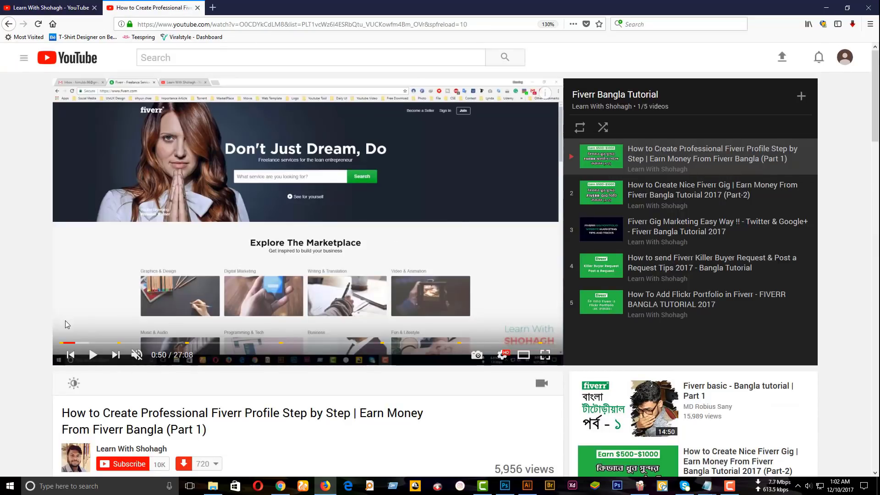
pyautogui.scroll(-5, 65, 324)
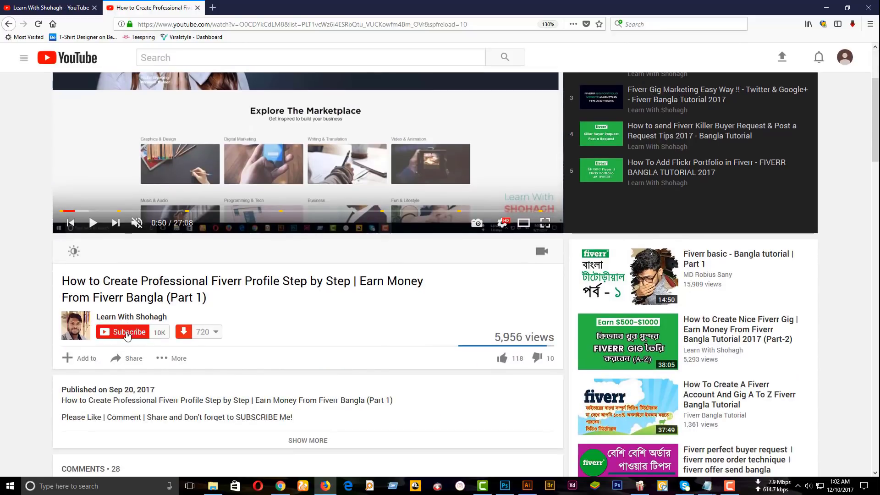
pyautogui.click(127, 335)
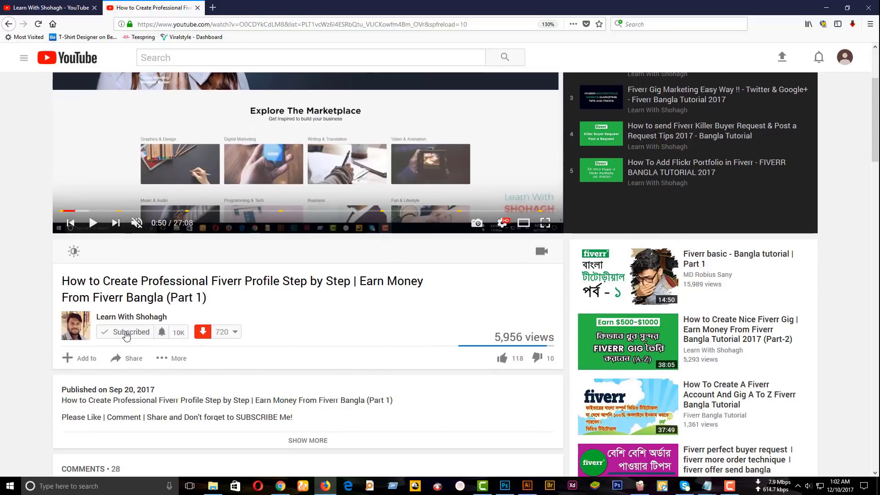
pyautogui.click(162, 332)
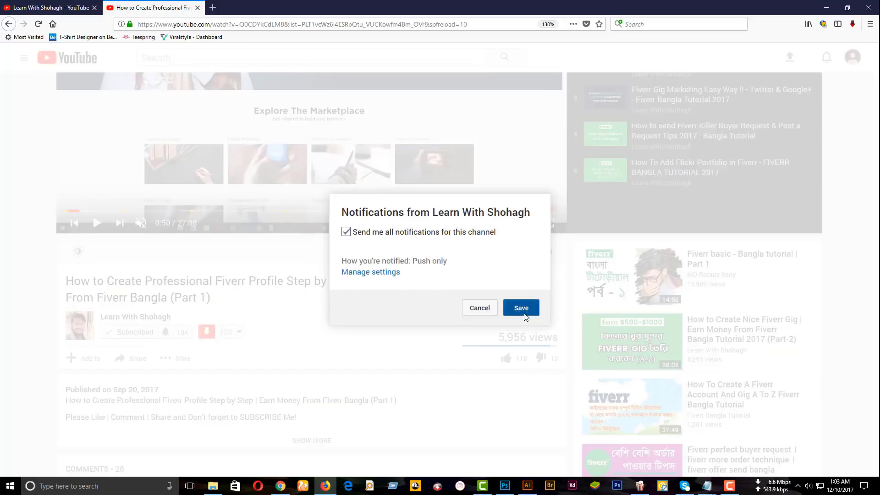
pyautogui.click(522, 308)
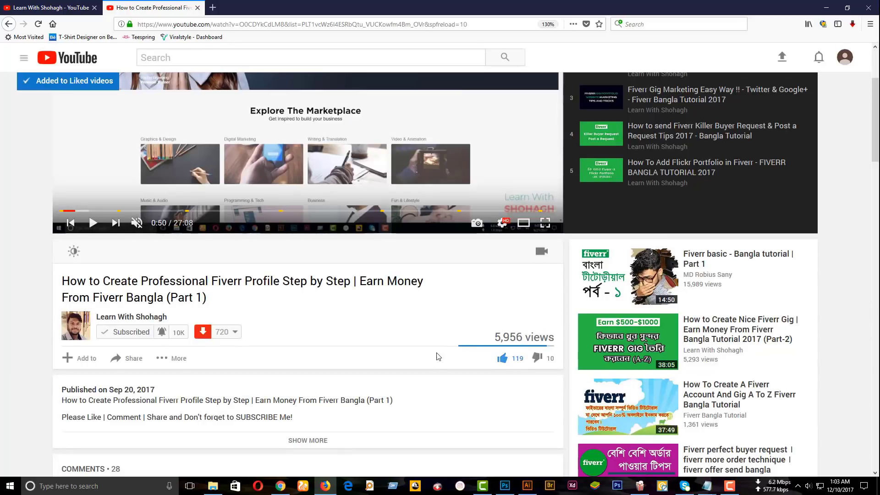
pyautogui.scroll(3, 288, 348)
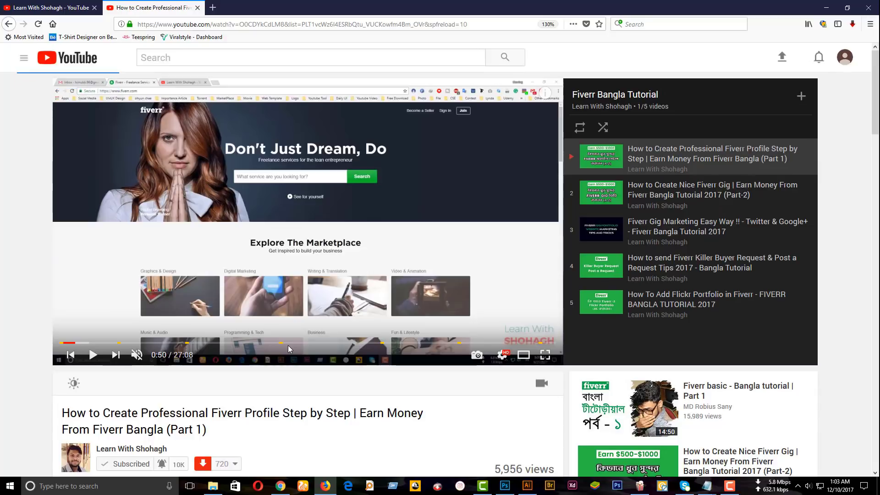